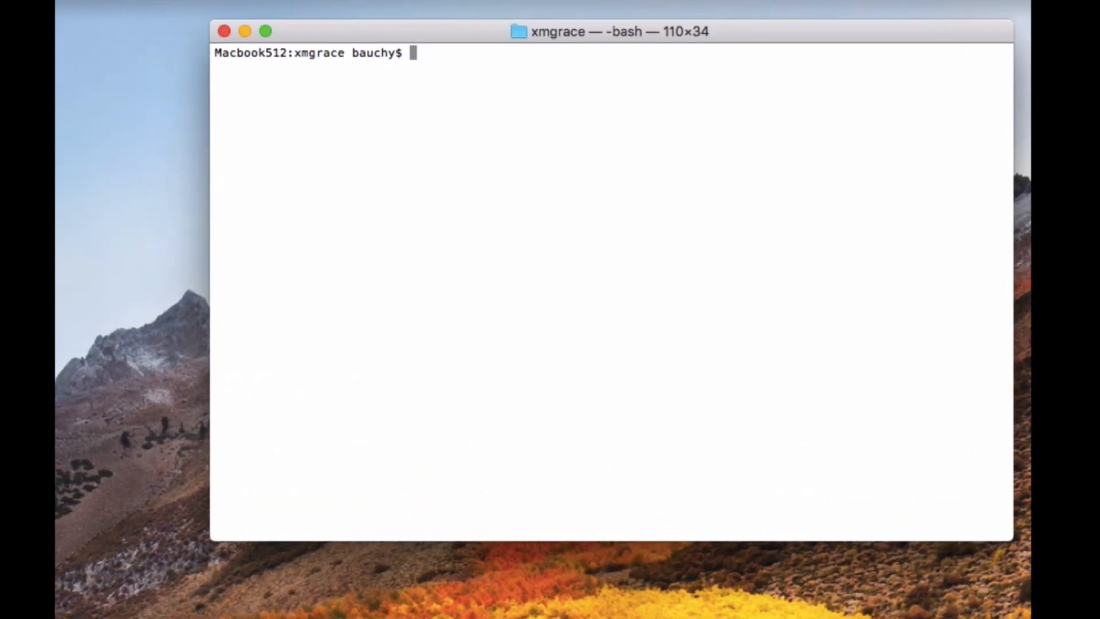
Launch Grace as a background process with the command "xmgrace &" and enlarge its window
type("xmgrace ")
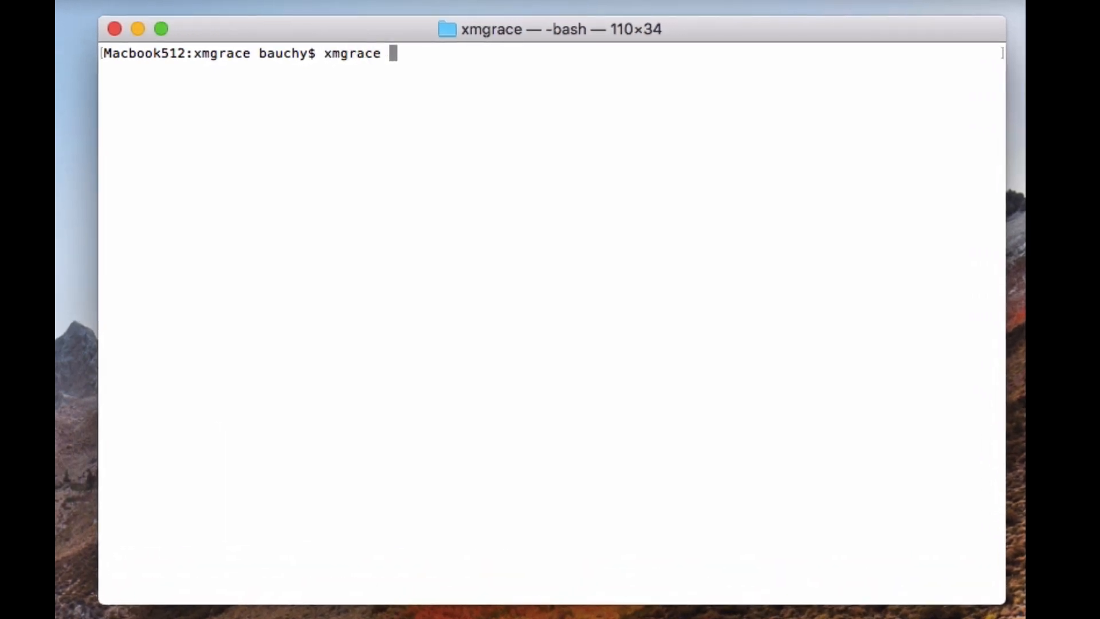
type("&")
key("Return")
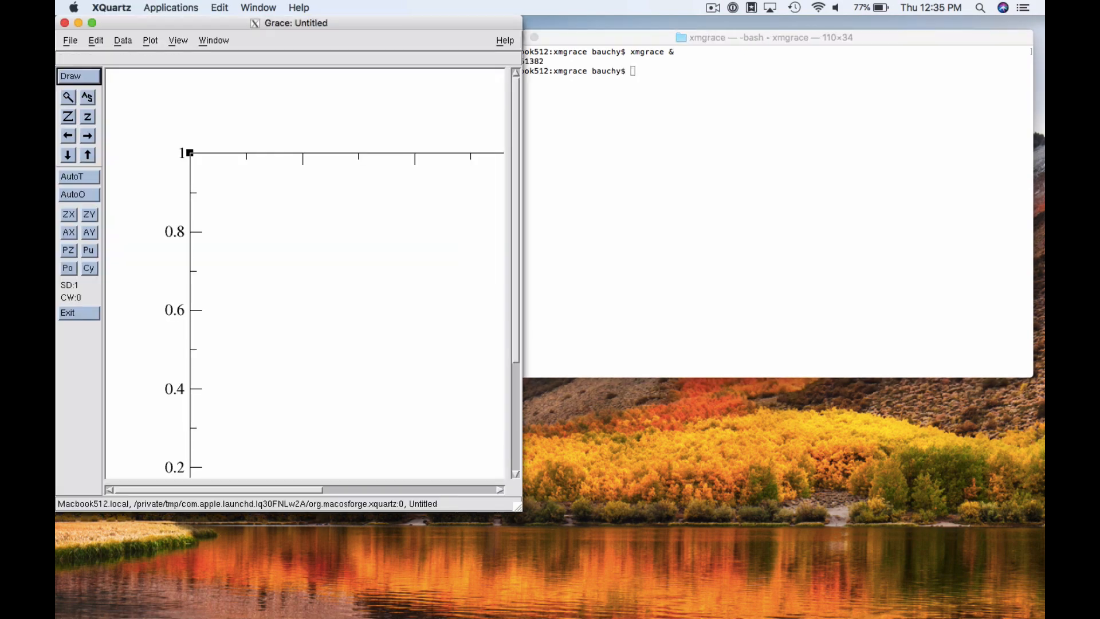
left_click_drag(520, 509, 820, 616)
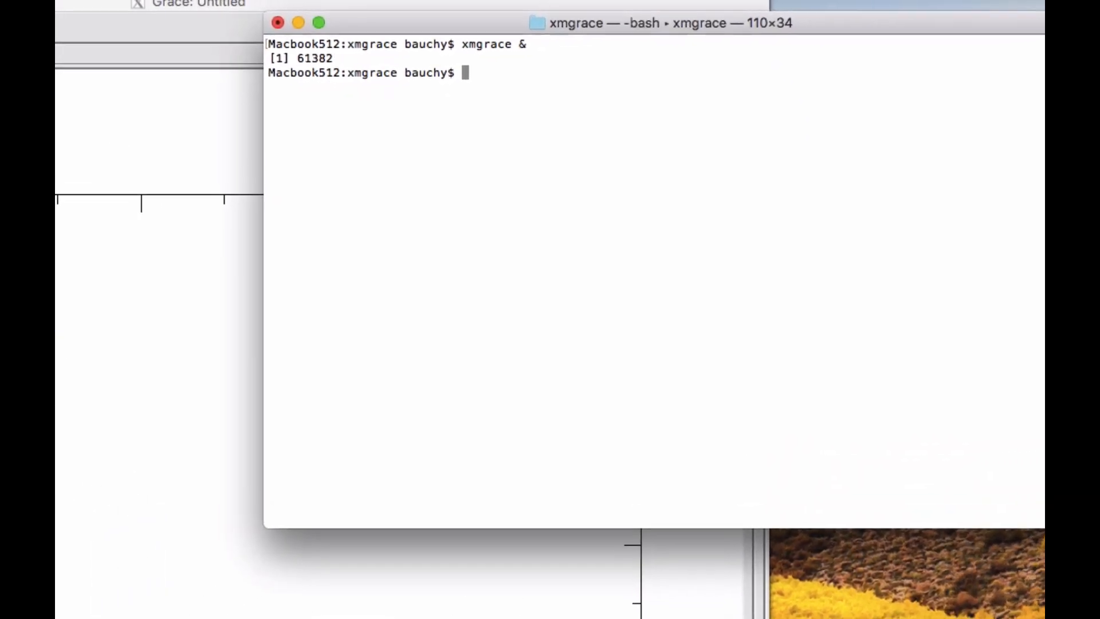
Switch to the terminal, view the columns of sample_data.dat in vi, and exit the editor
type("vi ")
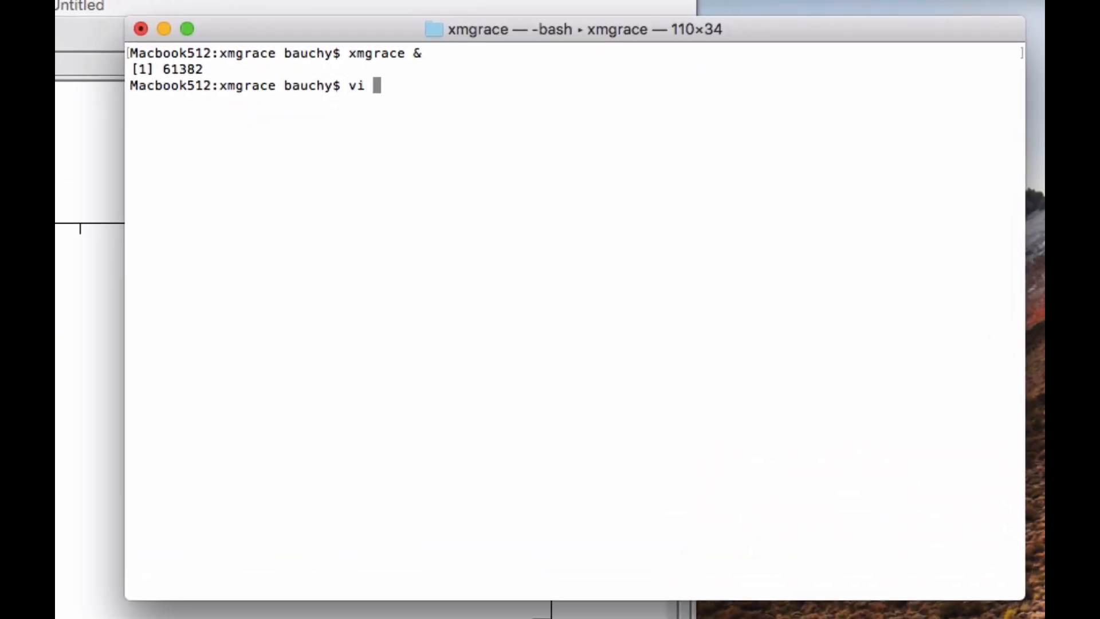
type("sample_data.dat")
key("Return")
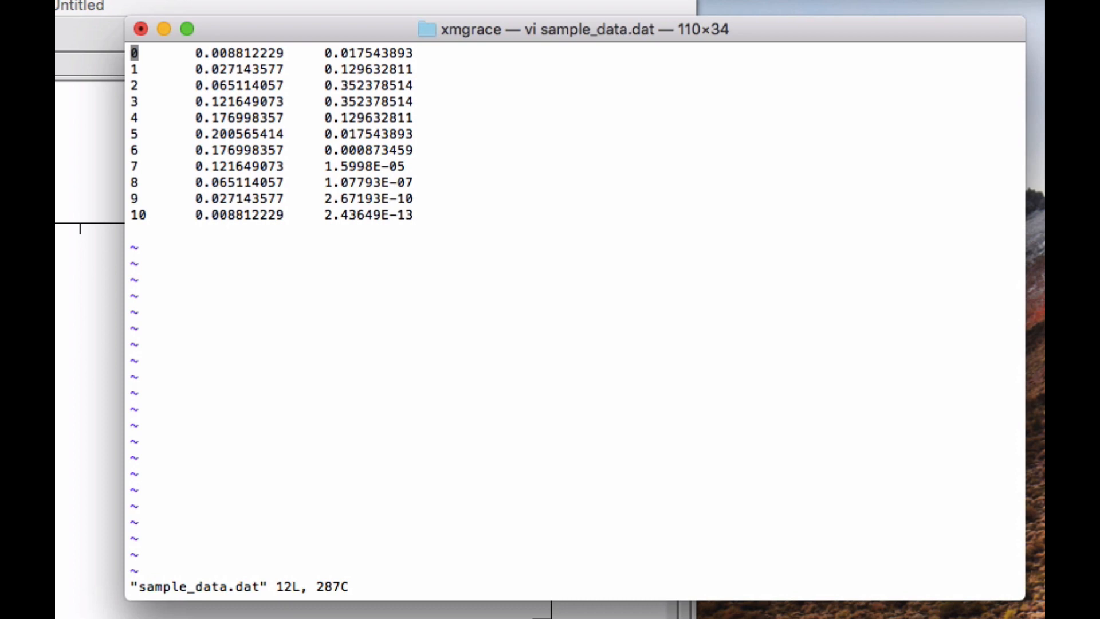
type(":wq")
key("Return")
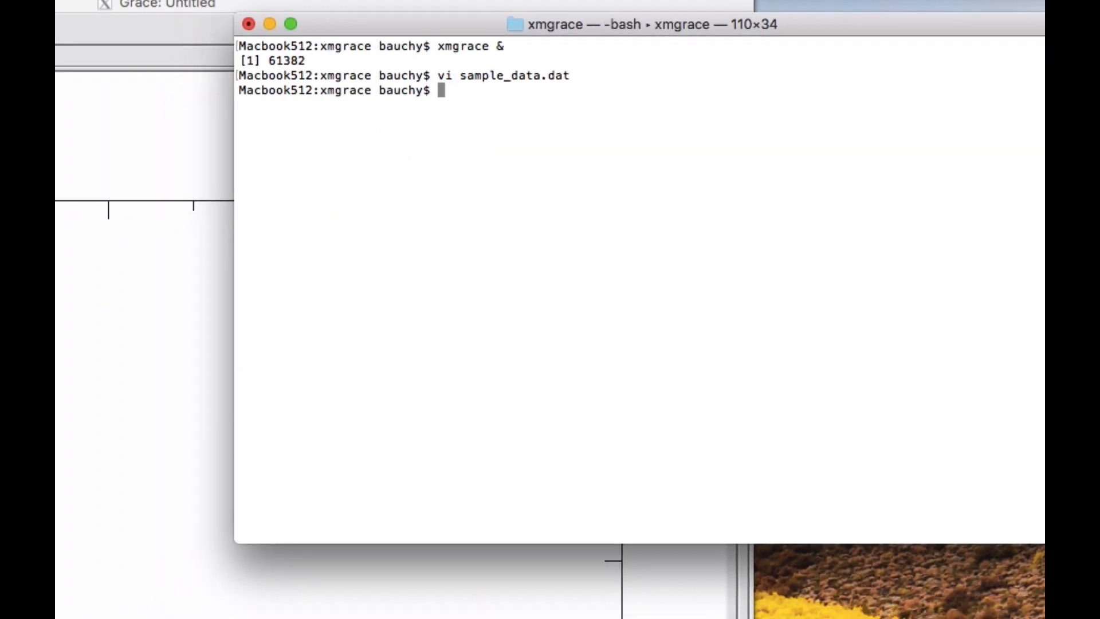
Switch to Grace, start an ASCII data import and select sample_data.dat as the file to read
key("super+Tab")
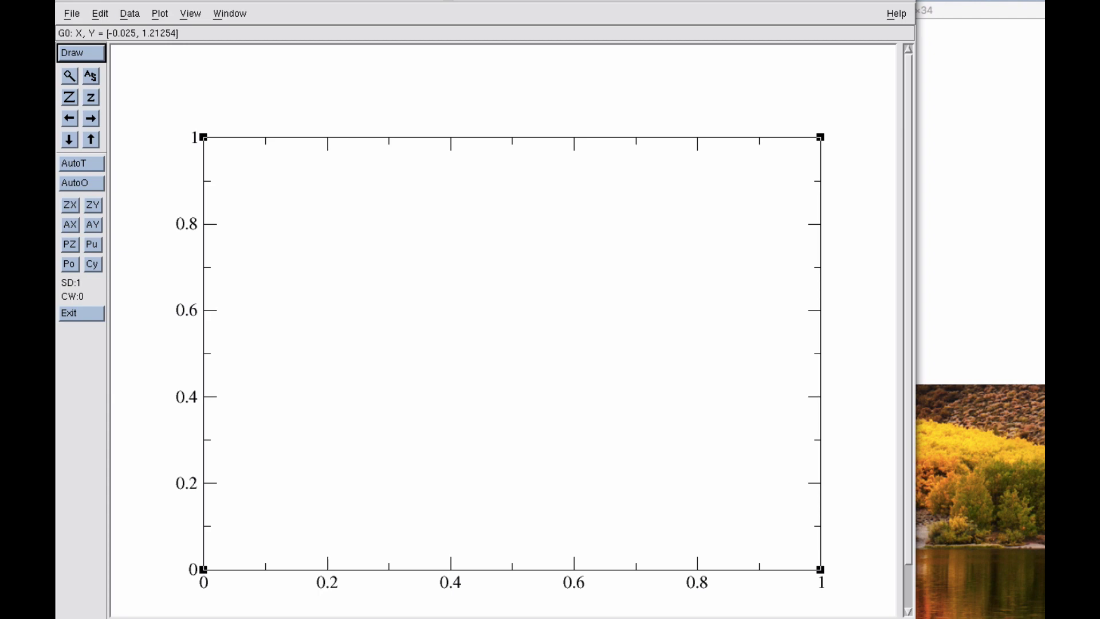
left_click(129, 13)
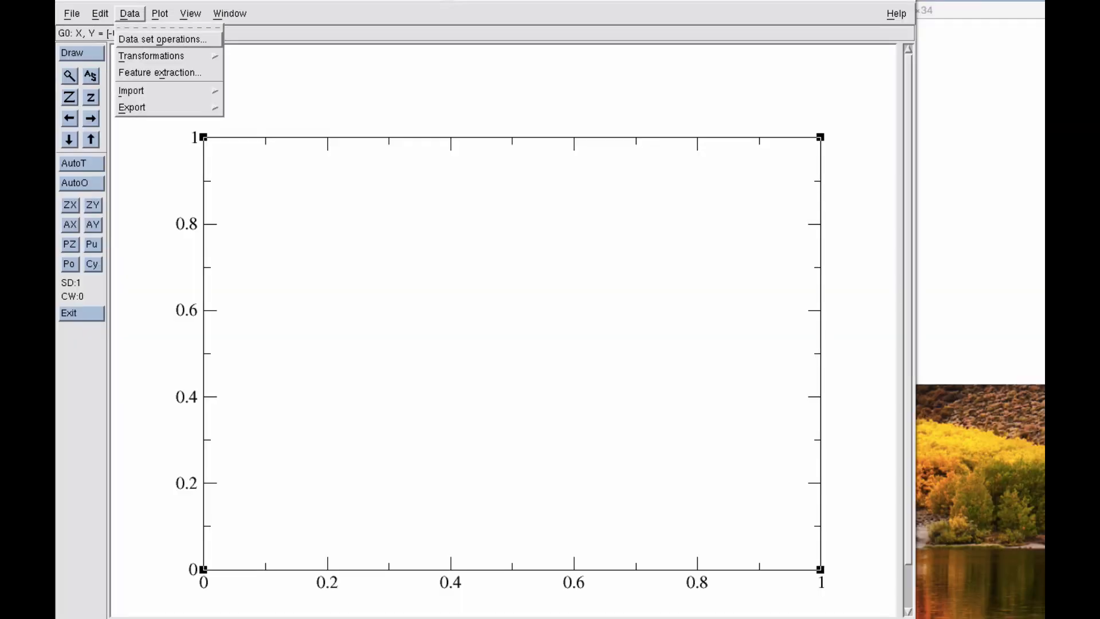
left_click(132, 90)
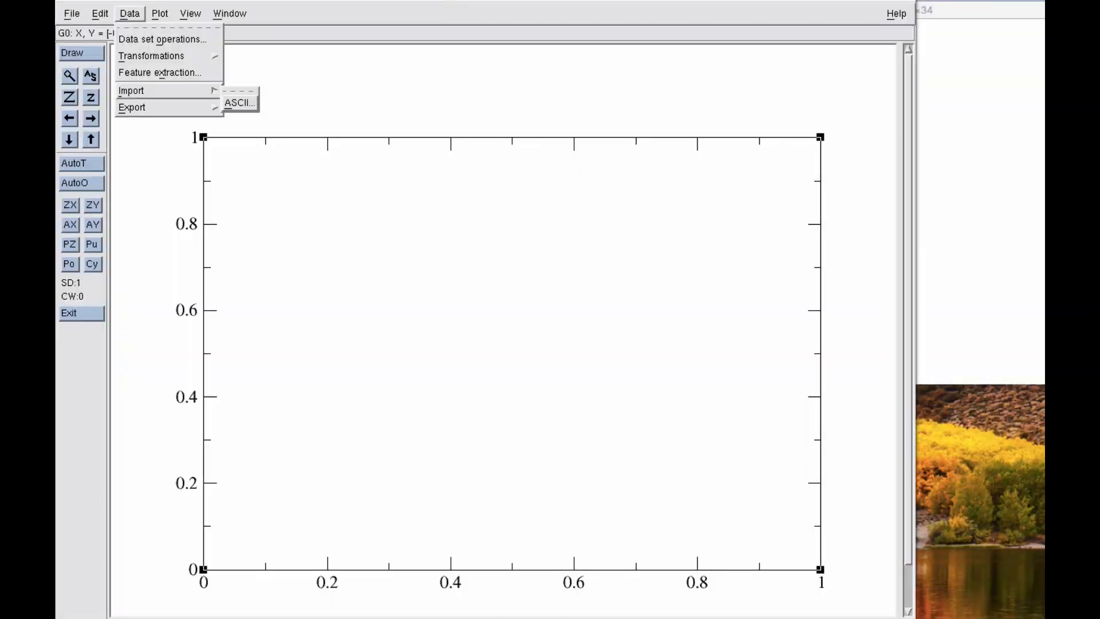
left_click(239, 103)
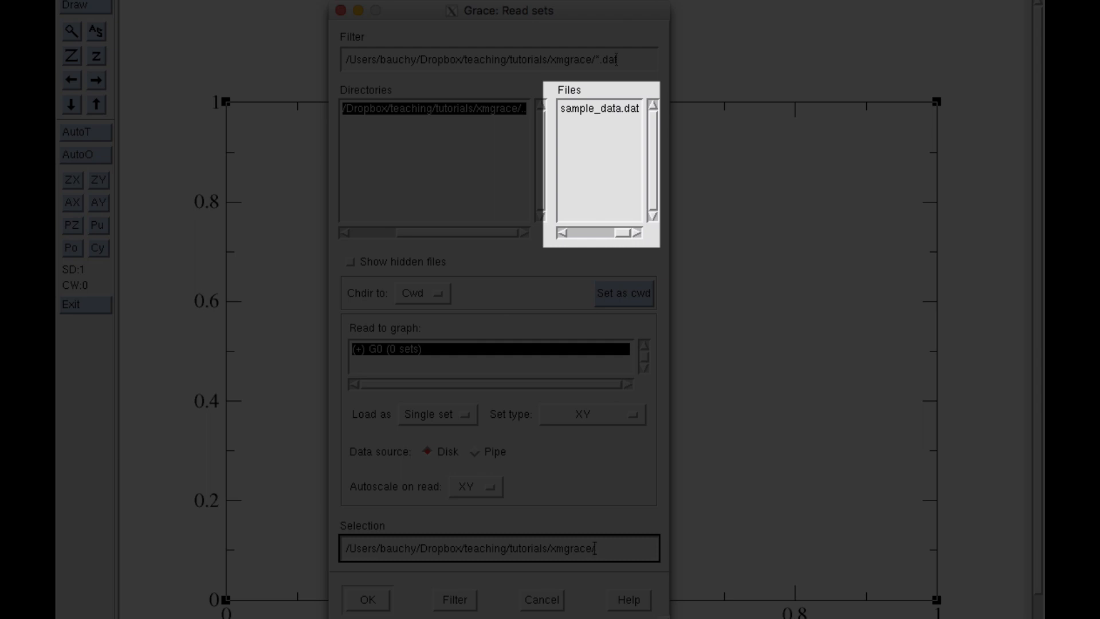
left_click(599, 109)
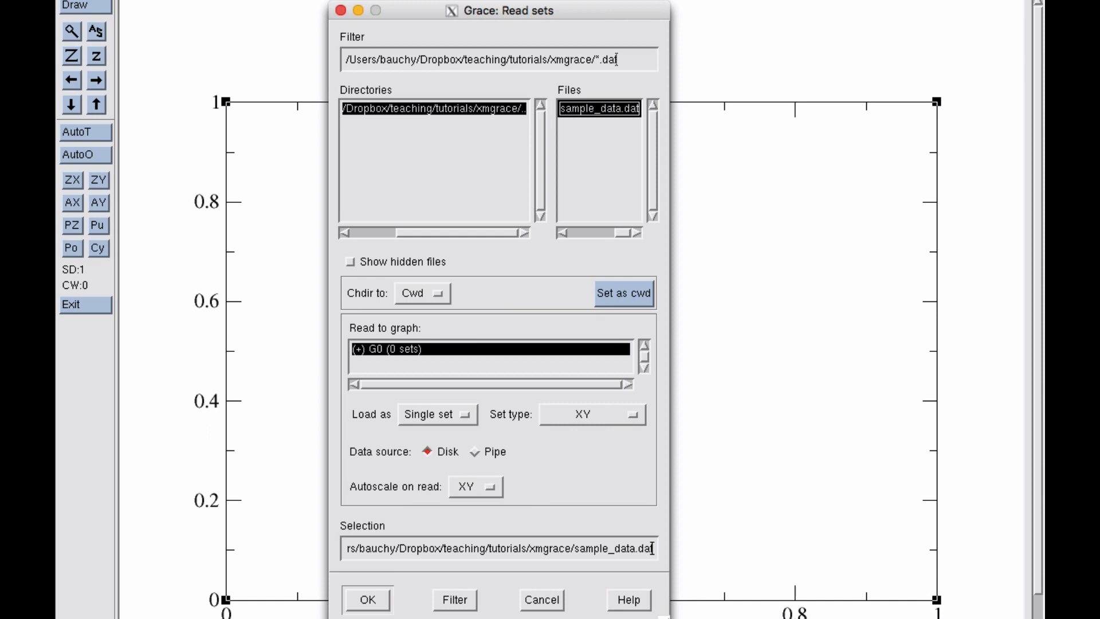
Switch to the terminal, reopen sample_data.dat in vi to examine its column layout, and quit without saving
key("super+Tab")
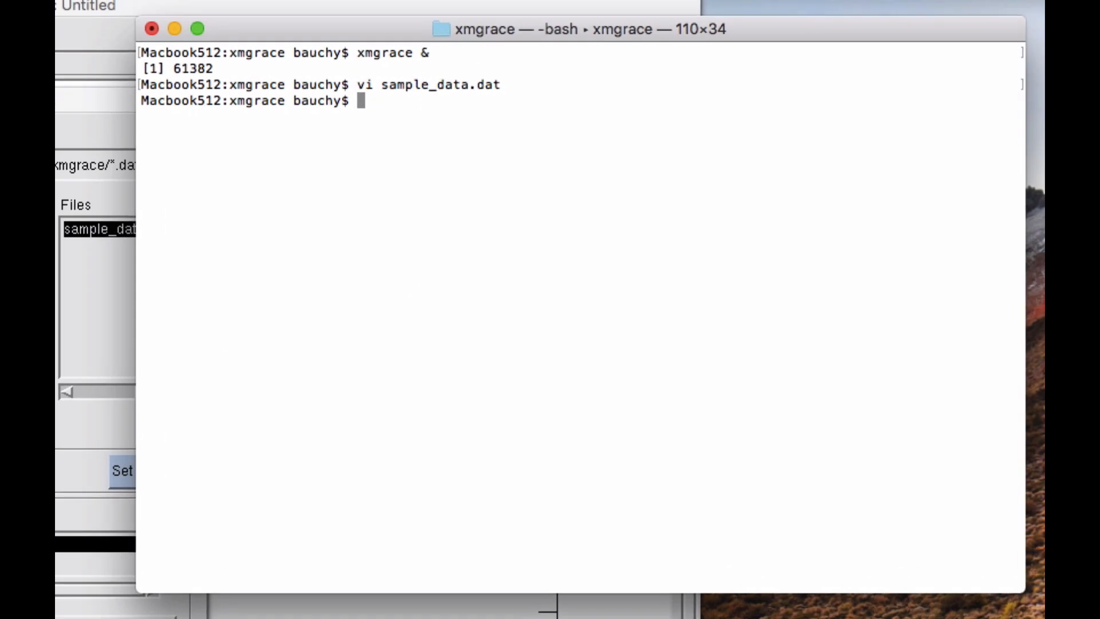
key("Up")
key("Return")
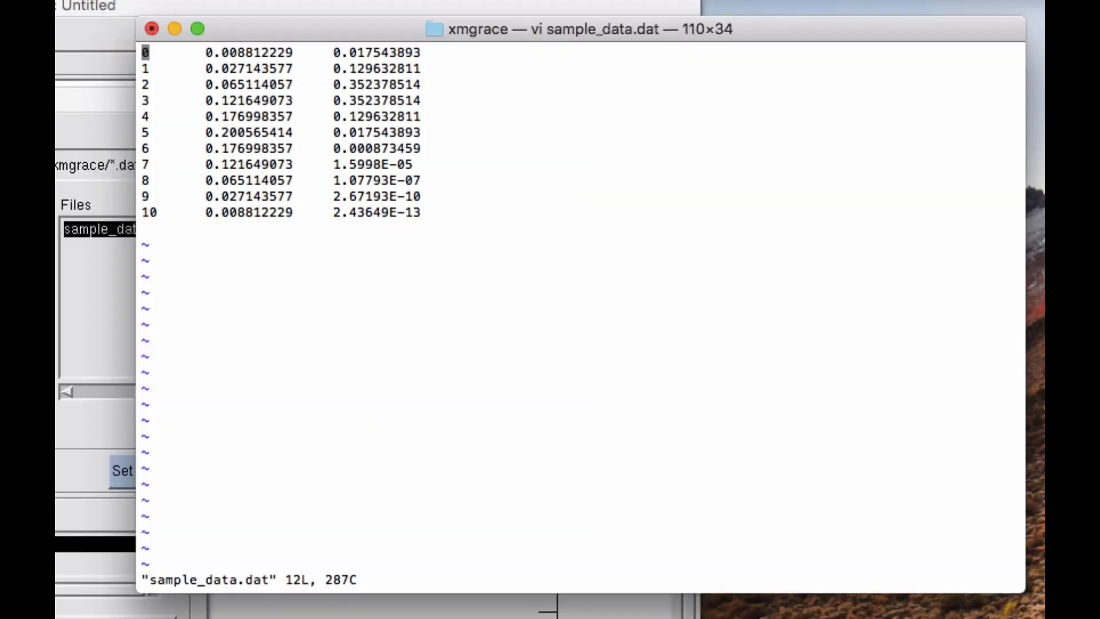
type(":q")
key("Return")
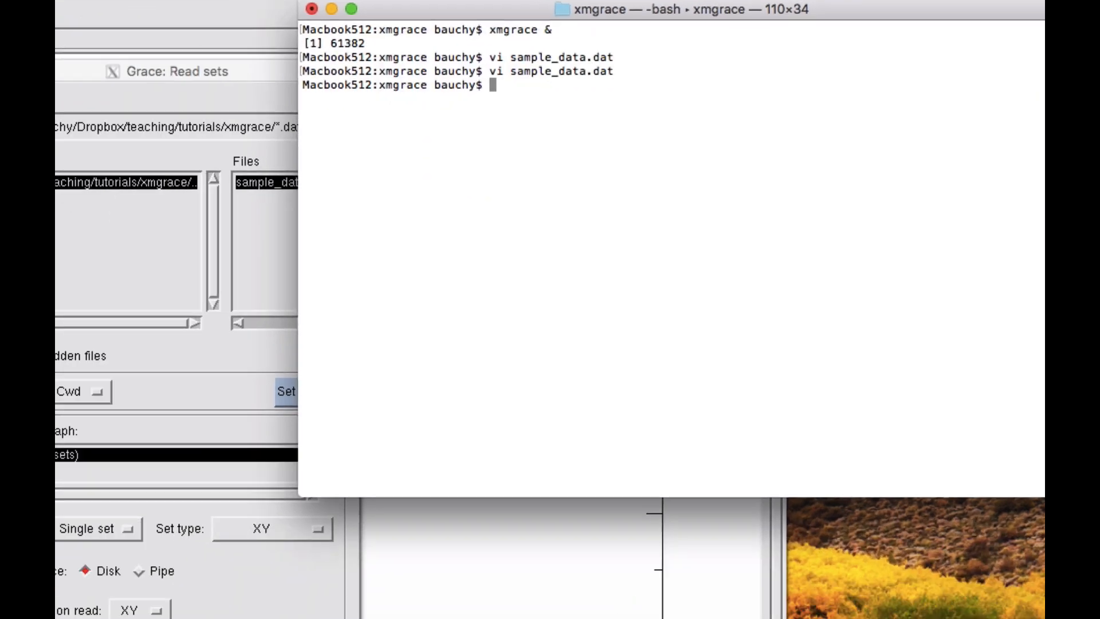
Return to Grace and read the selected file into graph G0 as Block data
key("super+Tab")
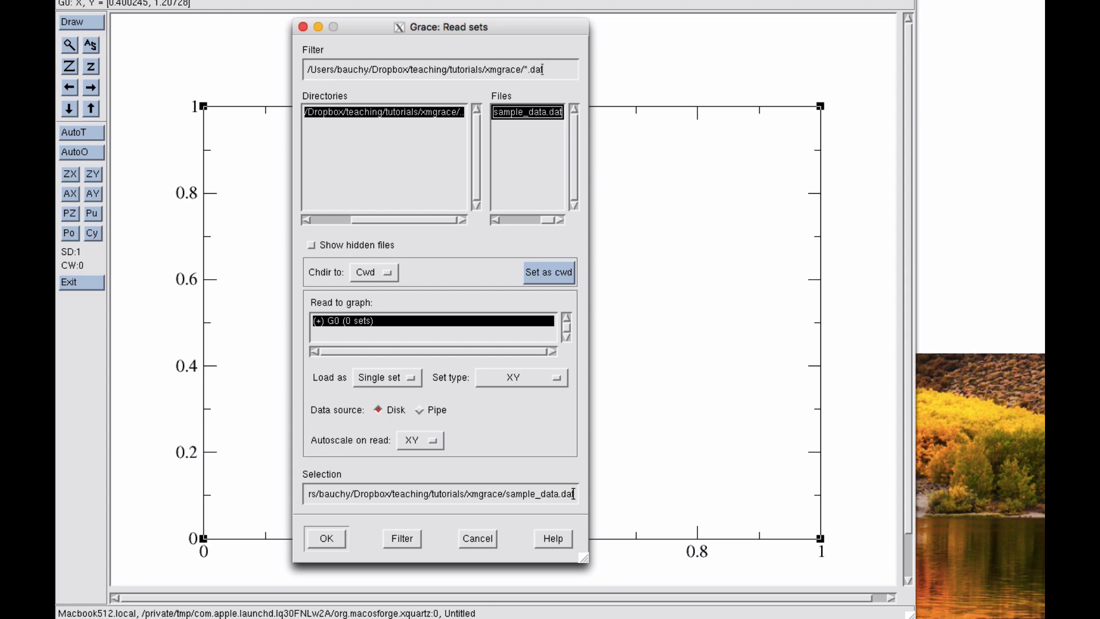
left_click(388, 377)
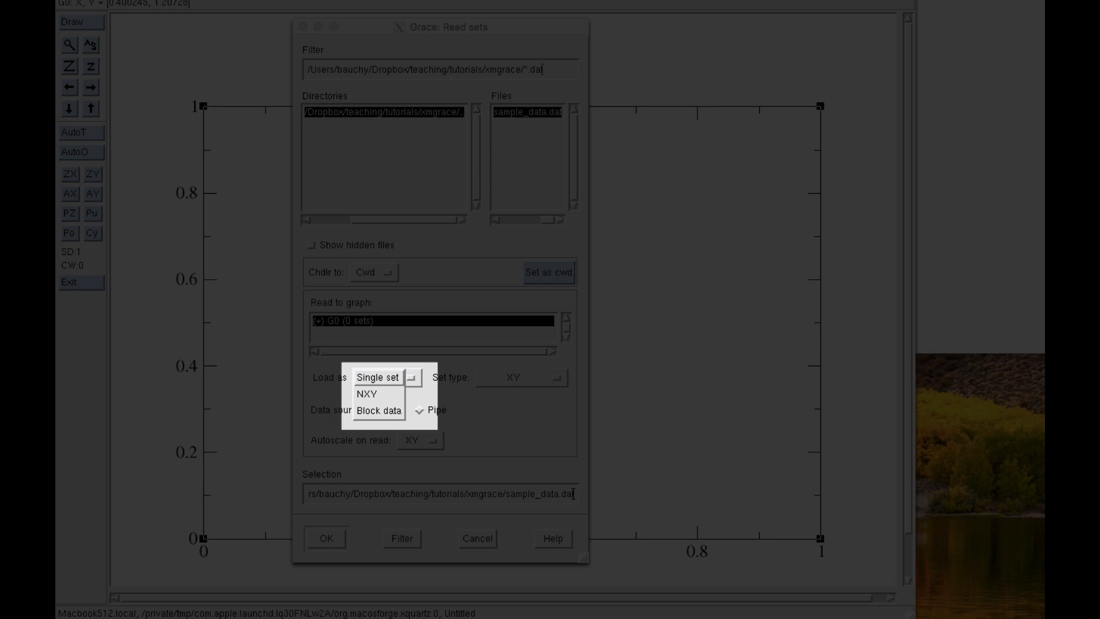
left_click(379, 410)
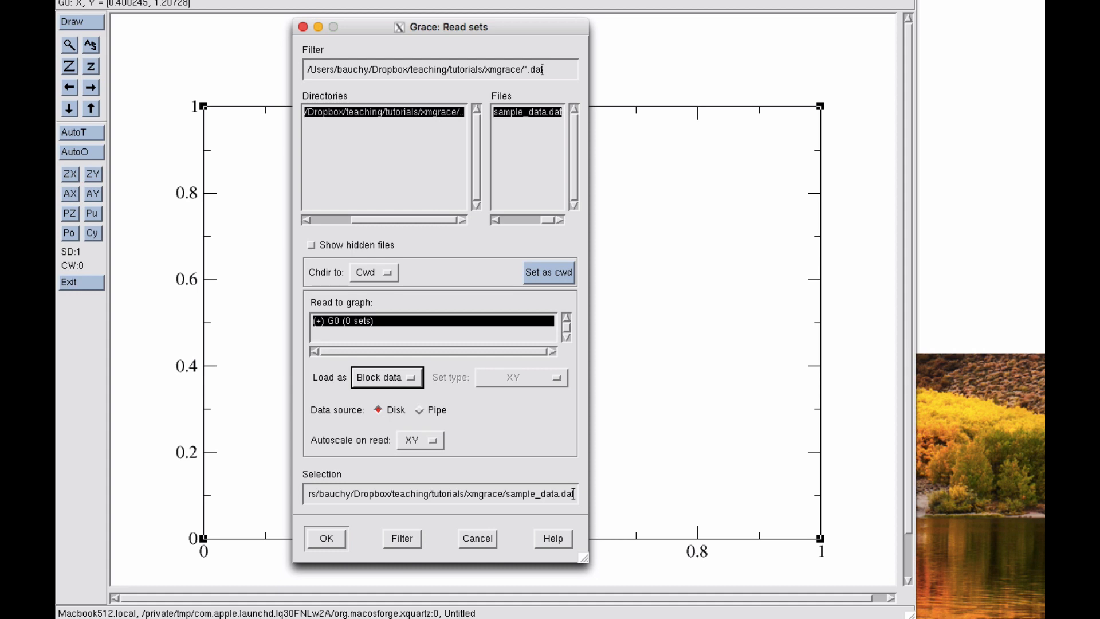
key("Return")
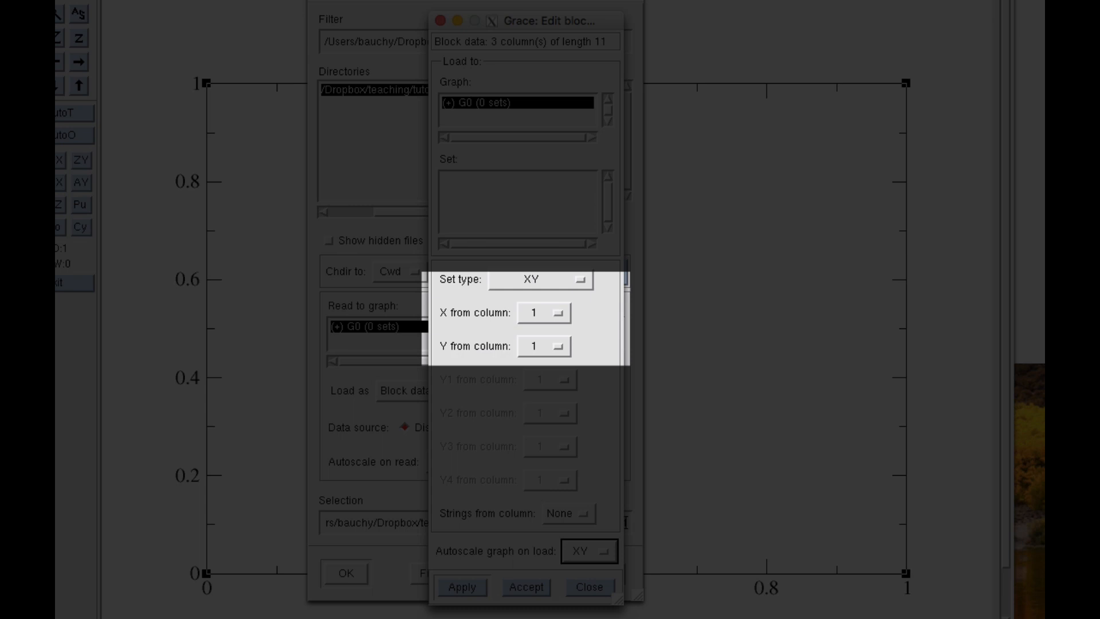
Plot an XY set taking X from column 1 and Y from column 2 of the block data
left_click(544, 313)
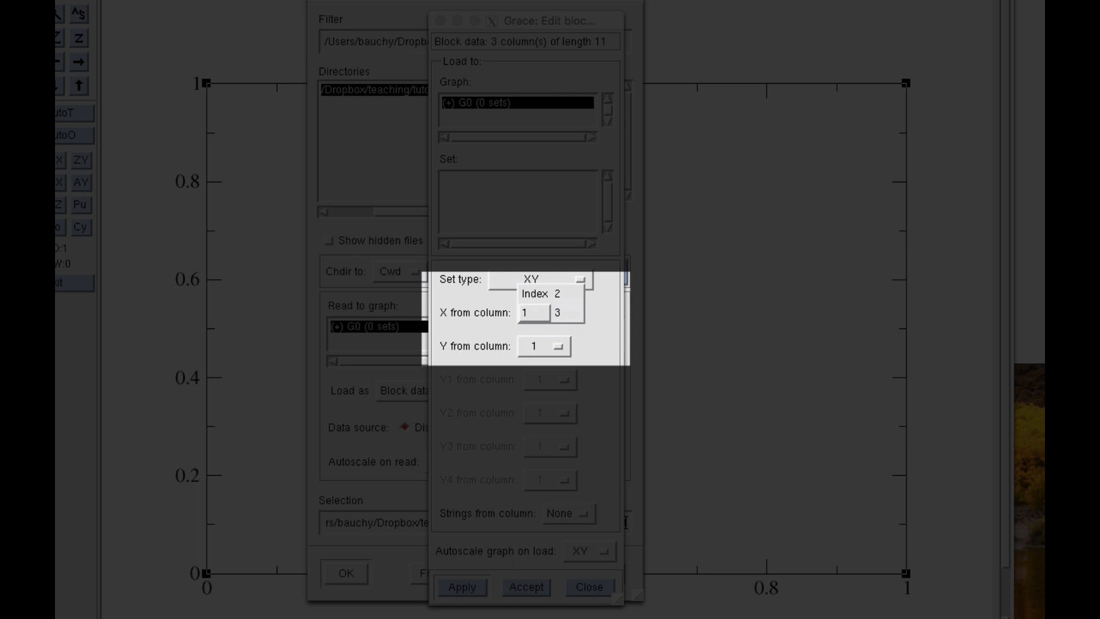
left_click(533, 312)
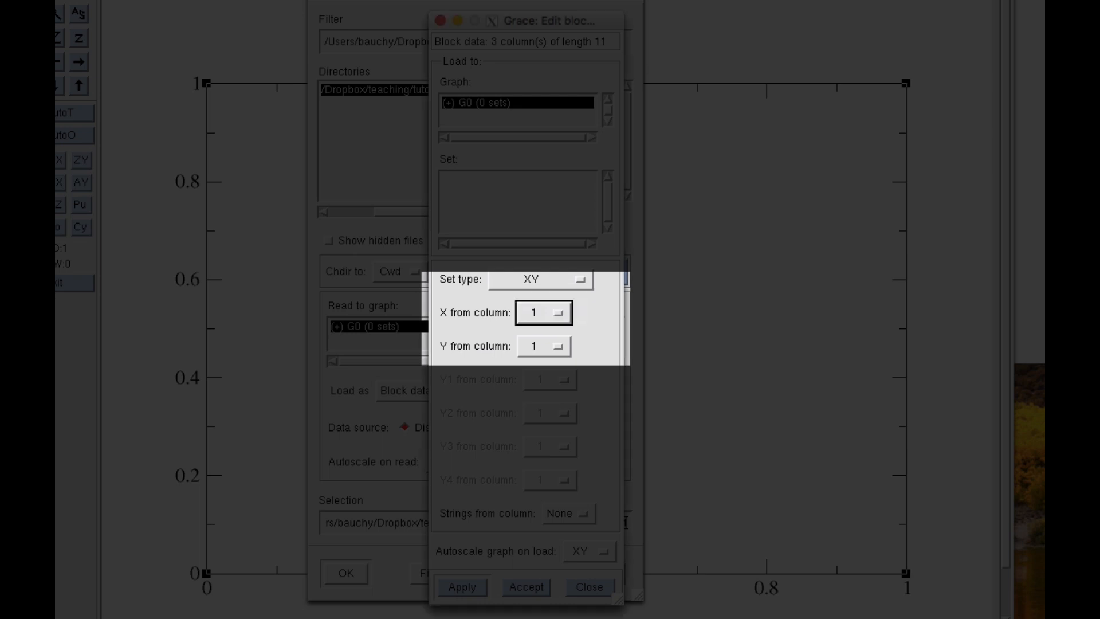
left_click(543, 346)
left_click(556, 327)
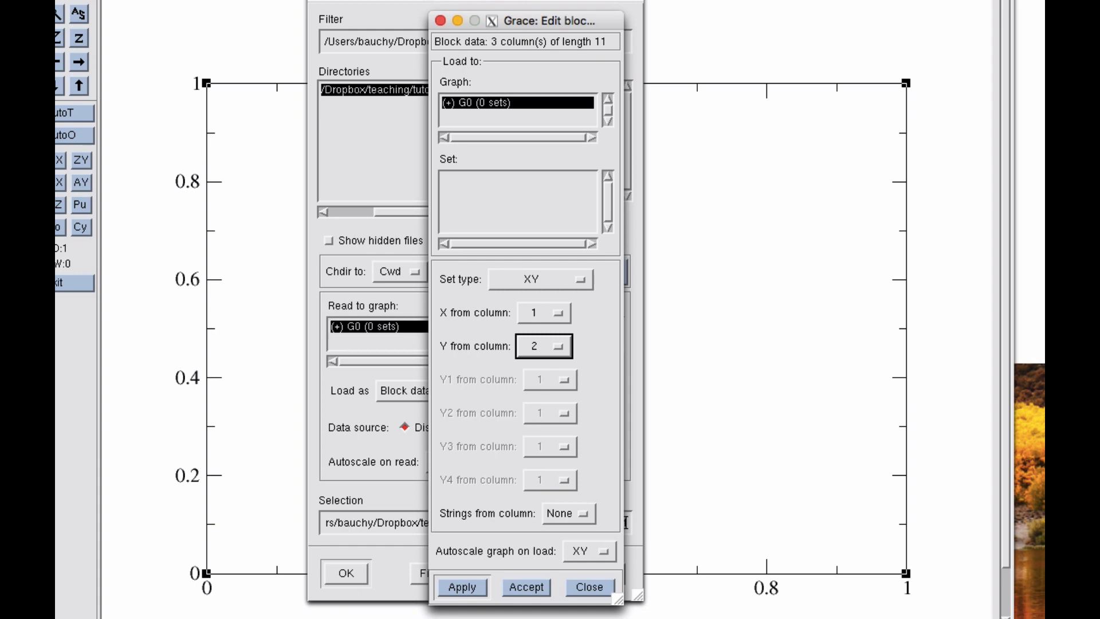
left_click(462, 586)
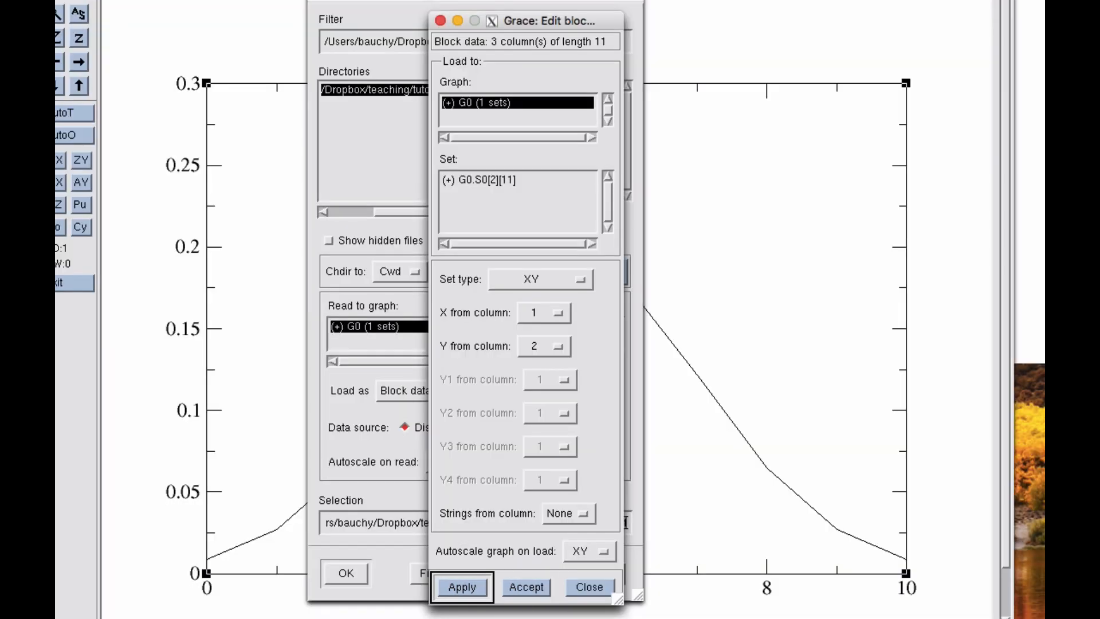
Move the Read sets dialog clear of the plotted curve and close the block data editor
left_click_drag(526, 21, 934, 171)
left_click_drag(373, 1, 1096, 59)
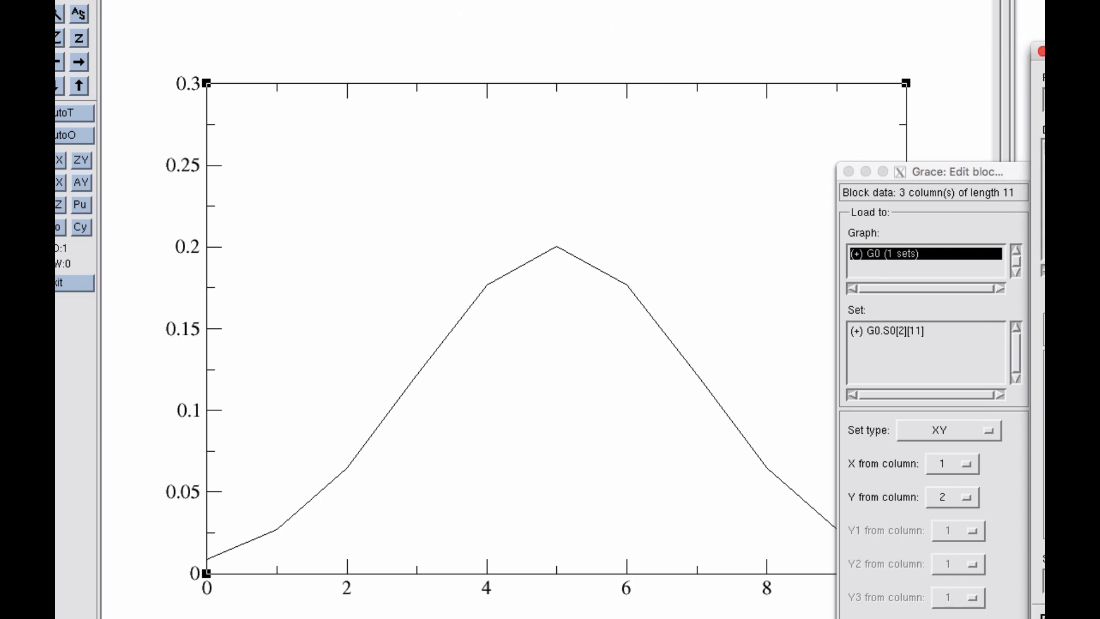
left_click_drag(1097, 58, 998, 57)
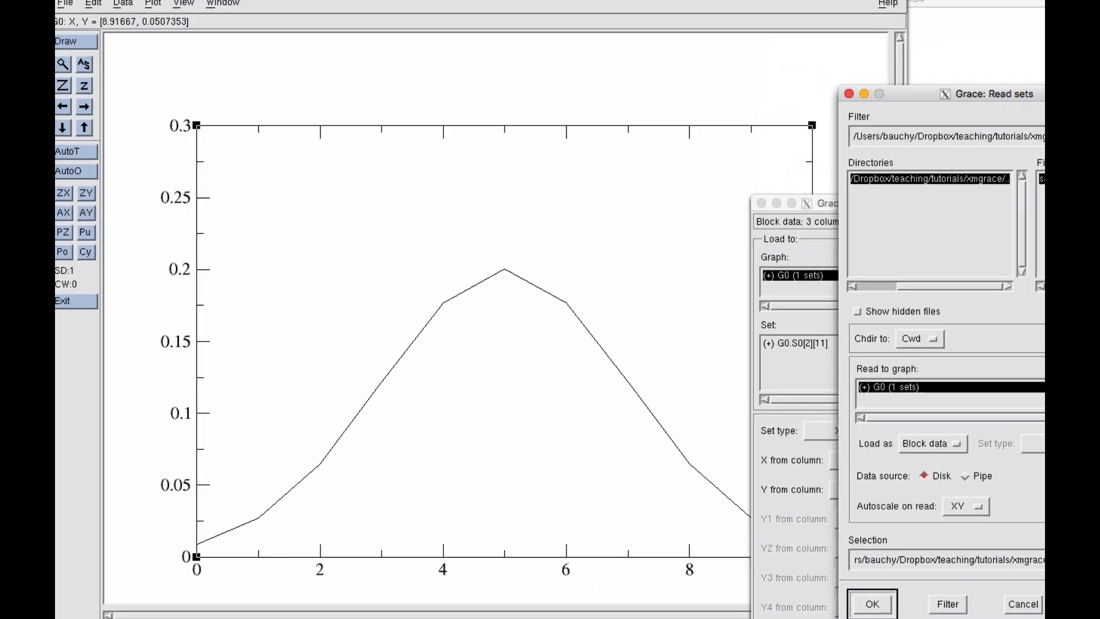
left_click(761, 203)
left_click_drag(896, 94, 778, 78)
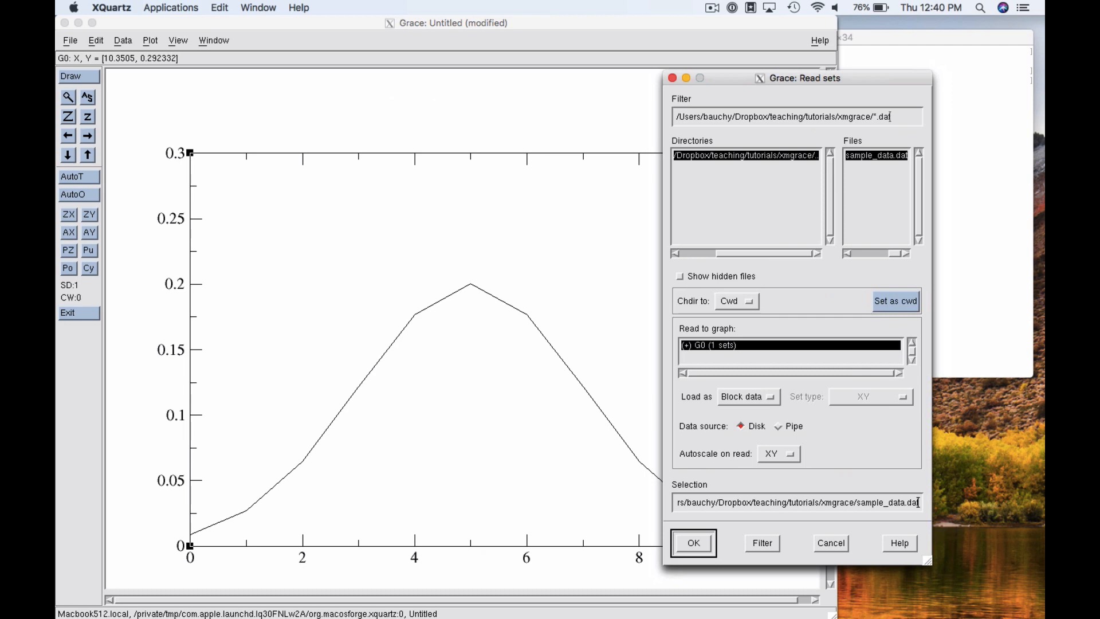
Read sample_data.dat again and plot a second XY set with X from column 1 and Y from column 3
left_click(876, 155)
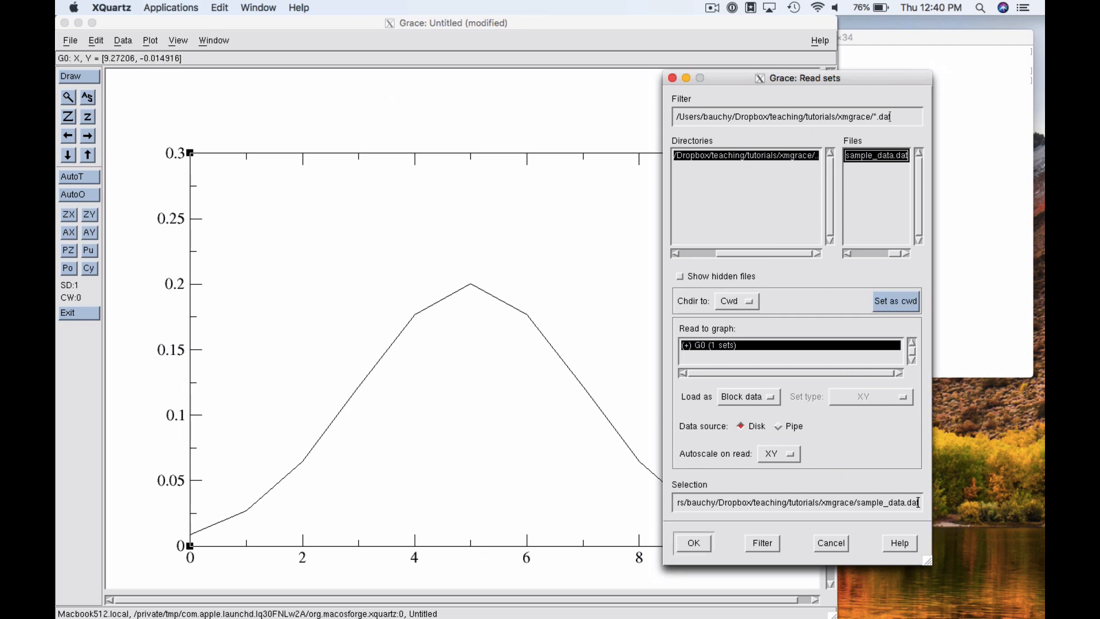
left_click(693, 543)
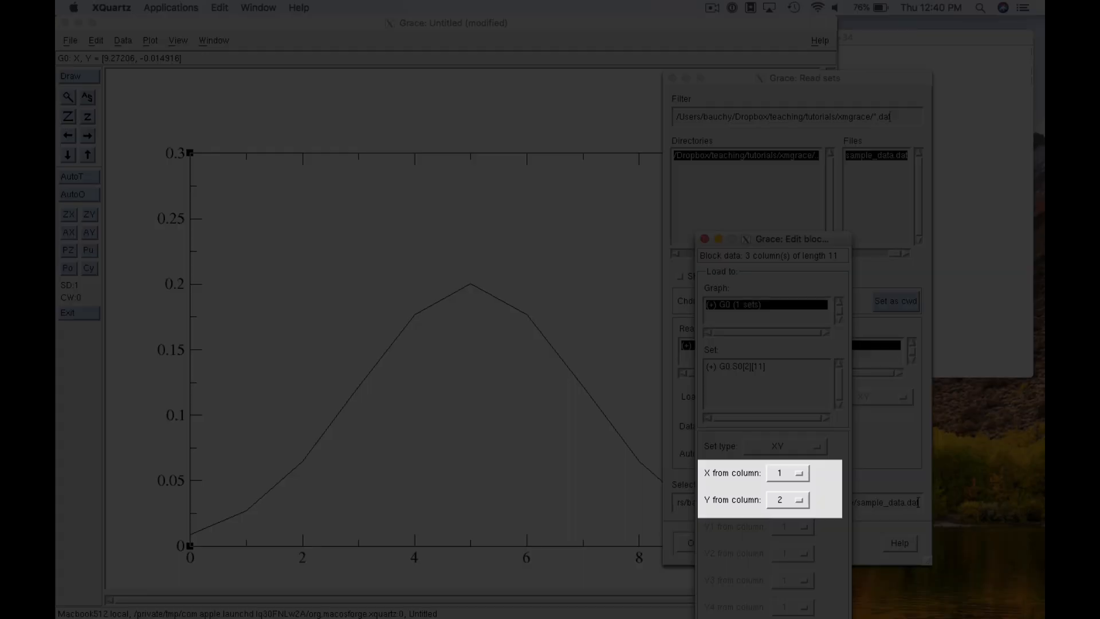
left_click(787, 501)
left_click(772, 515)
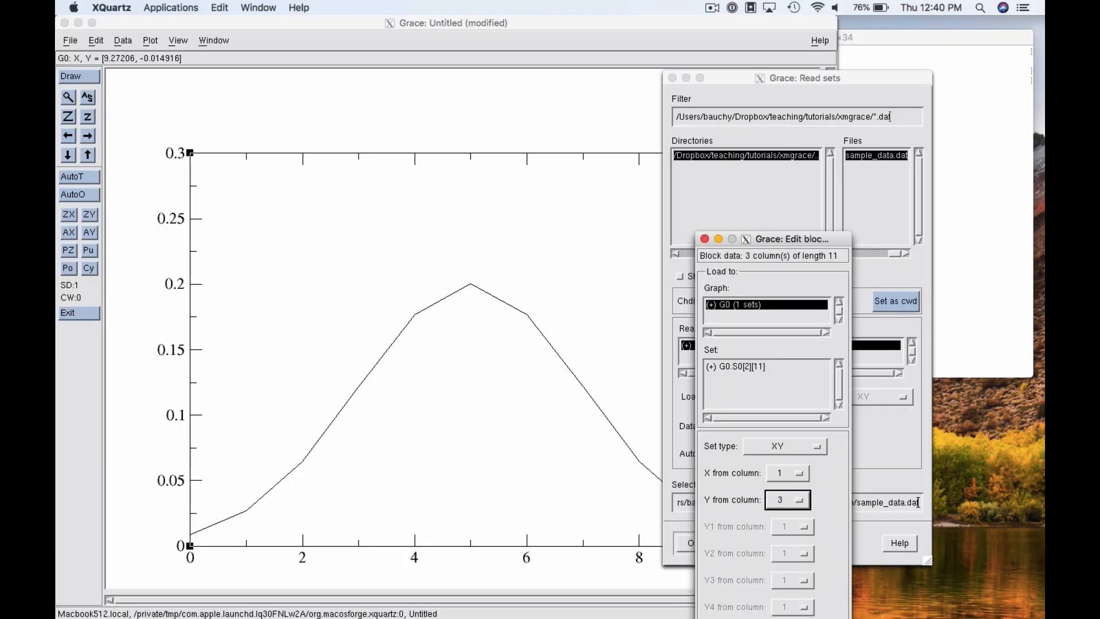
left_click_drag(792, 239, 794, 115)
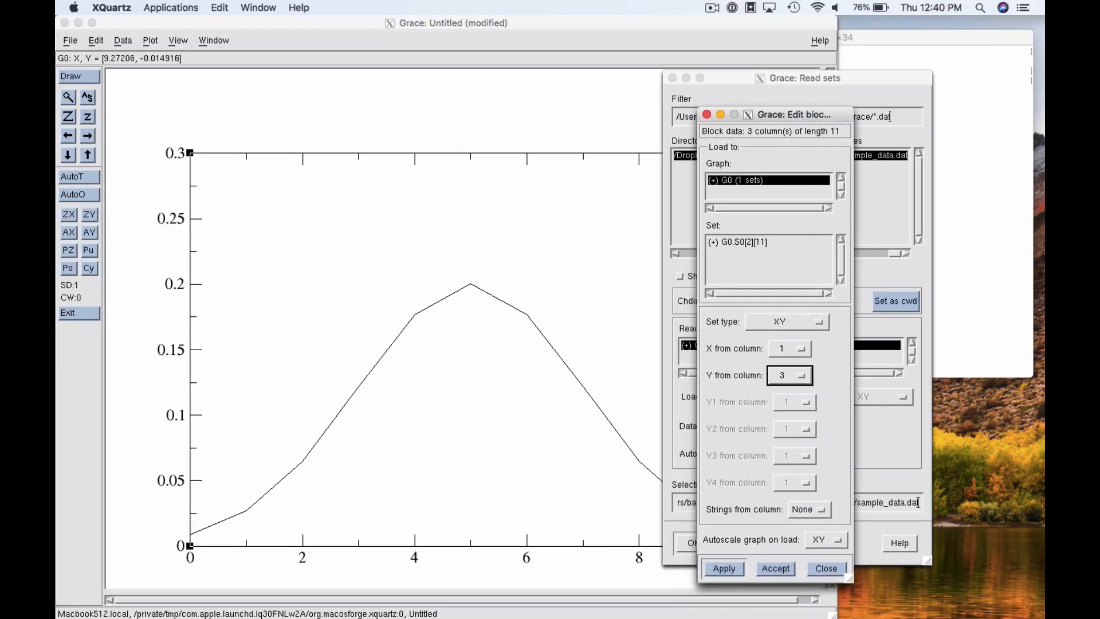
left_click(723, 568)
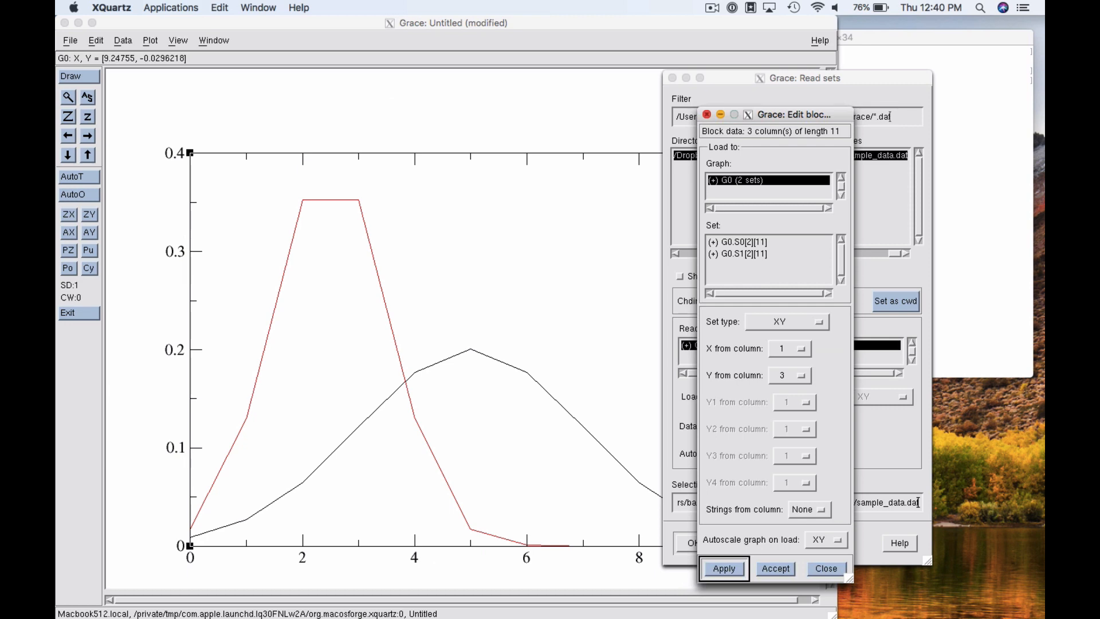
Close the block data and Read sets dialogs and enlarge the Grace window
left_click(826, 569)
left_click(831, 543)
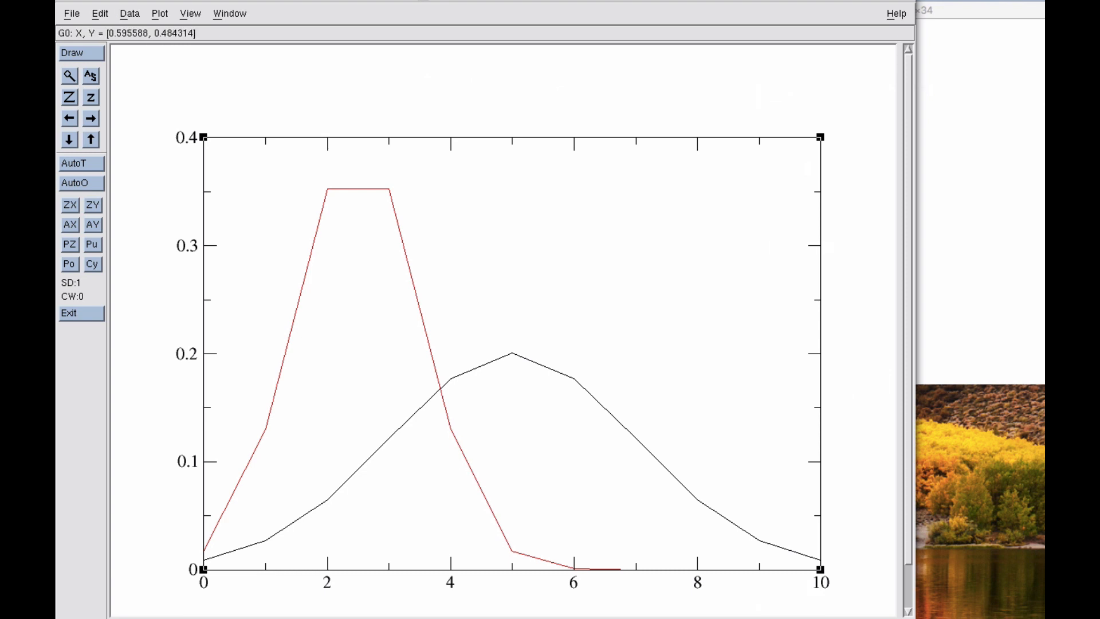
left_click(95, 0)
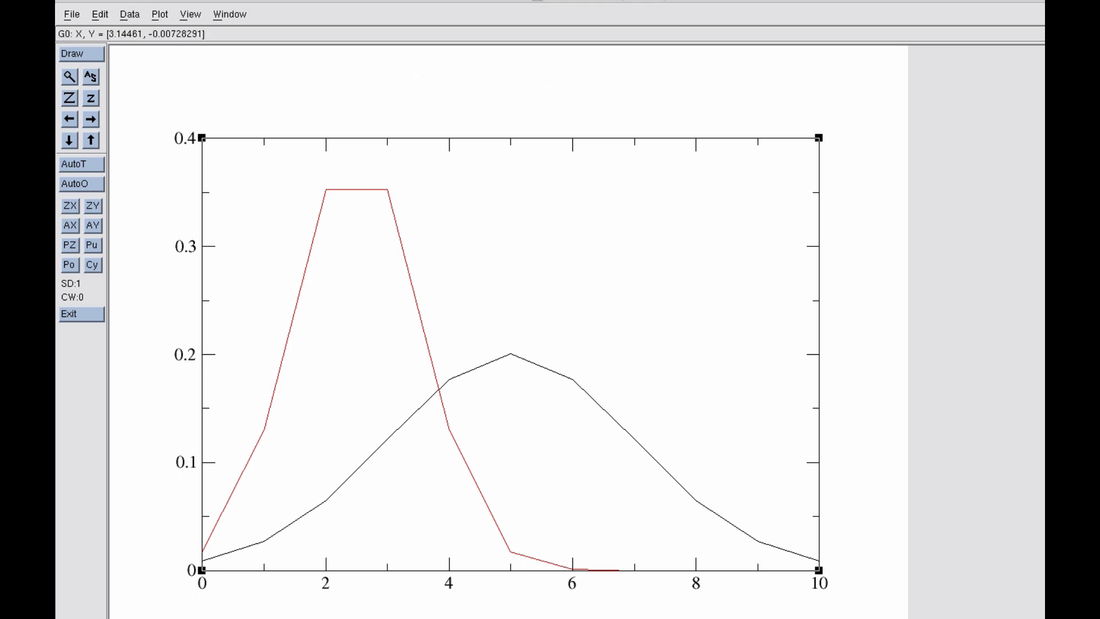
Open the axis properties for the X axis and move the dialog off the plotted curves
double_click(200, 341)
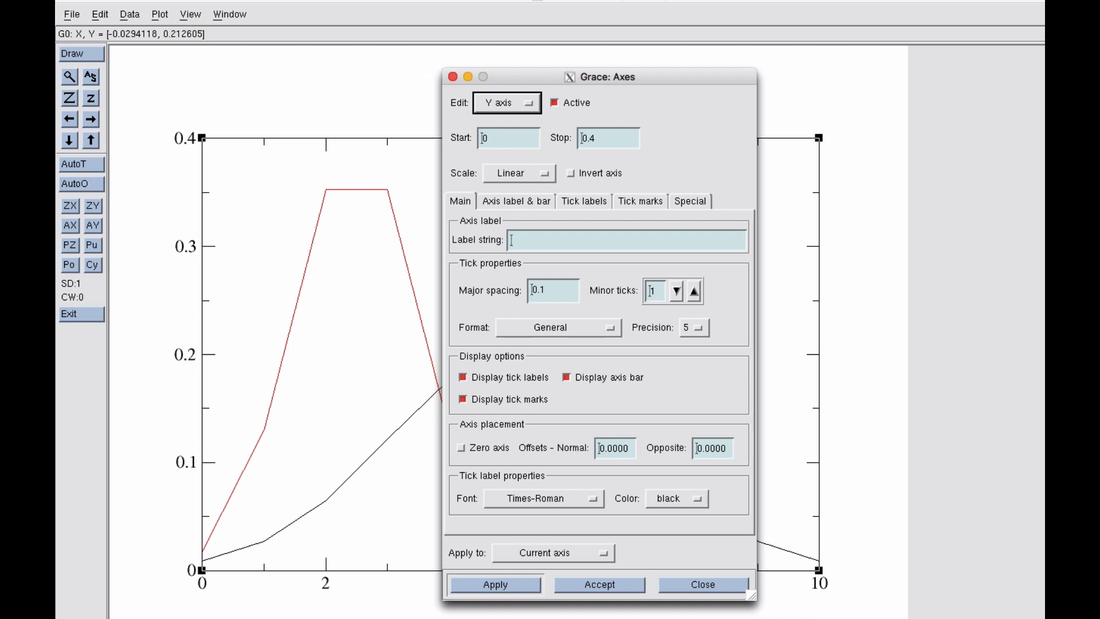
left_click(453, 77)
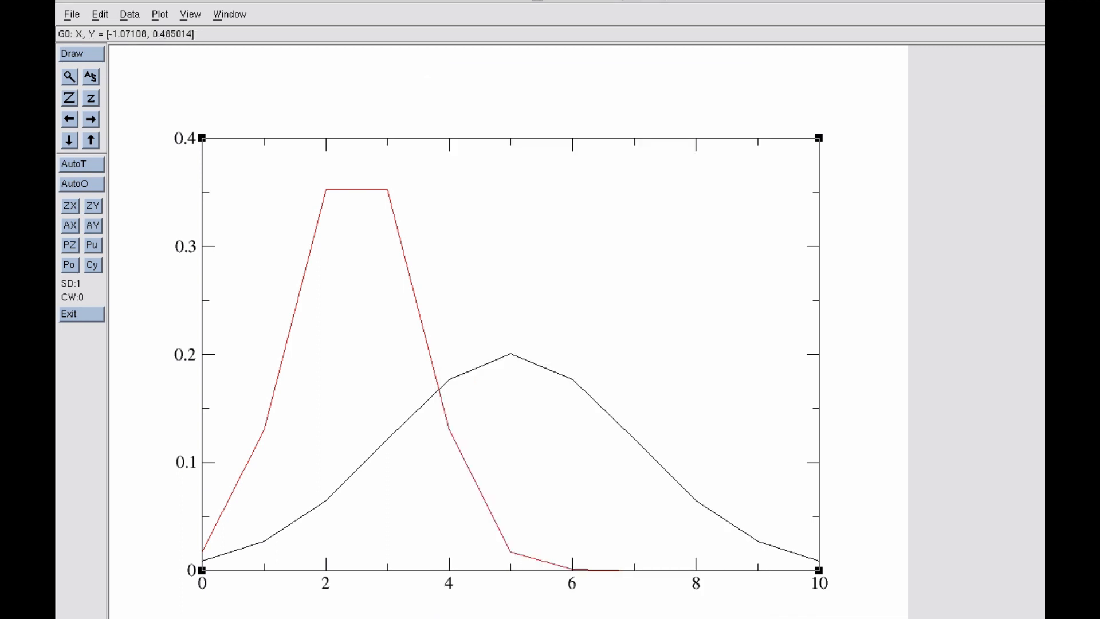
left_click(160, 15)
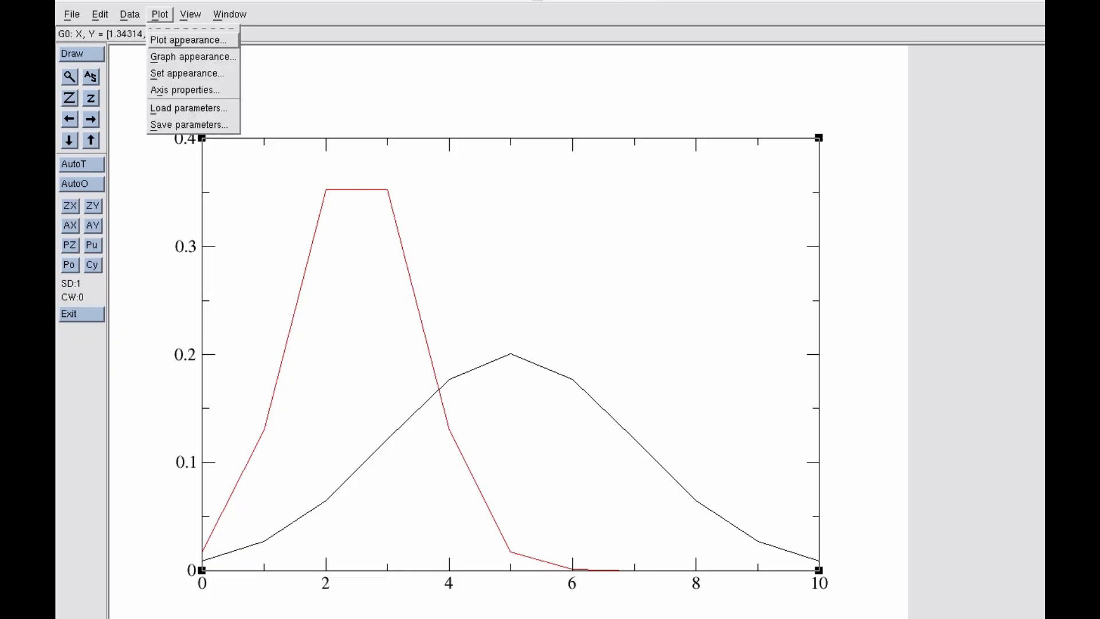
left_click(185, 90)
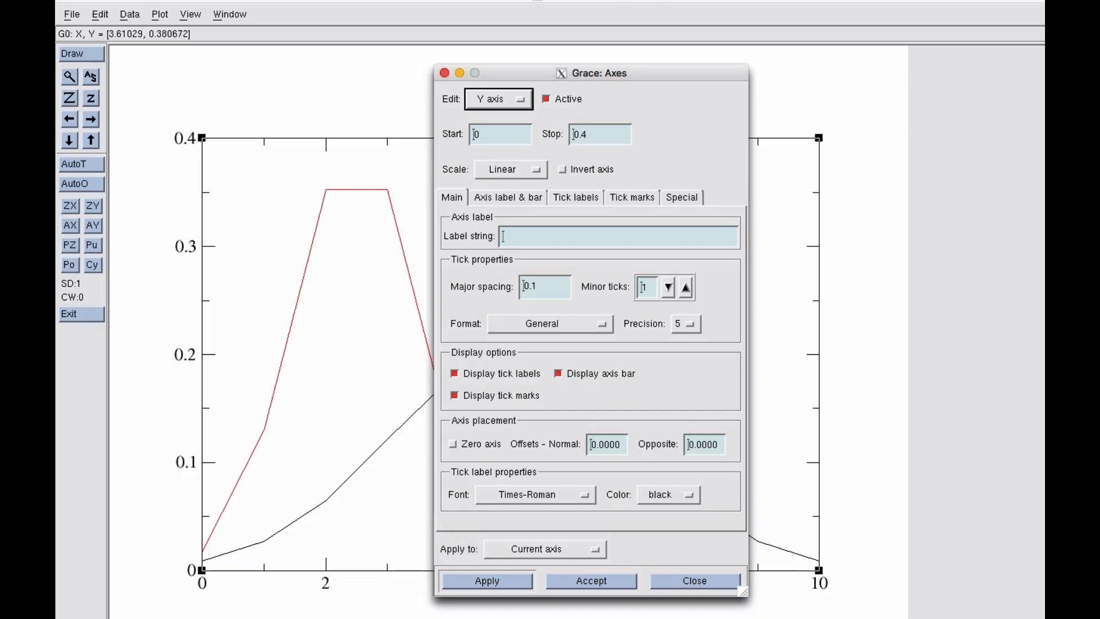
left_click(498, 99)
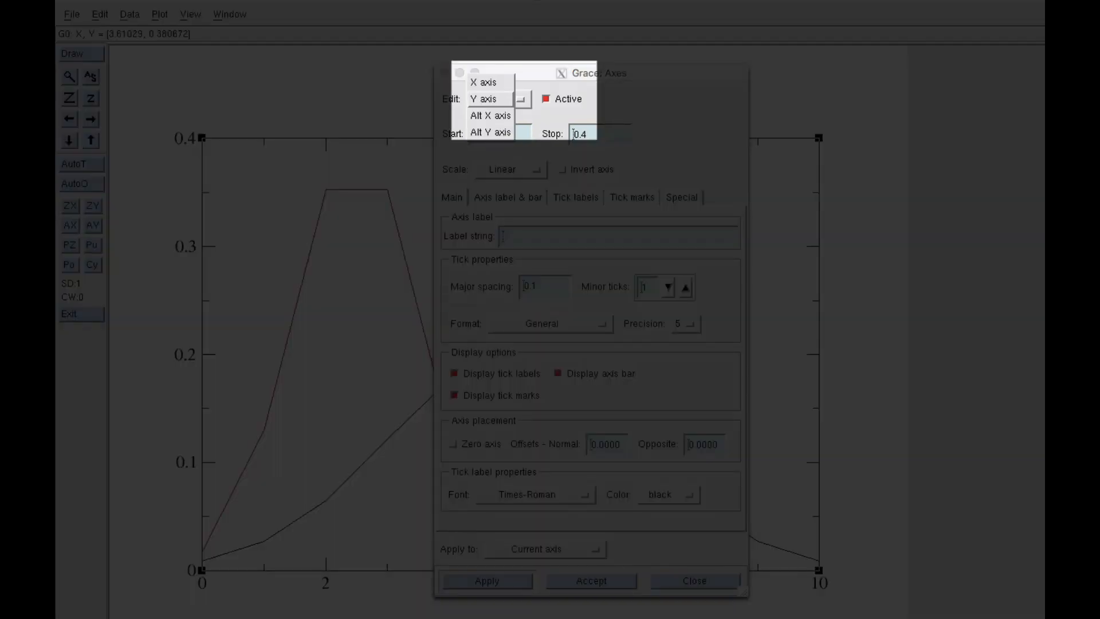
left_click(490, 82)
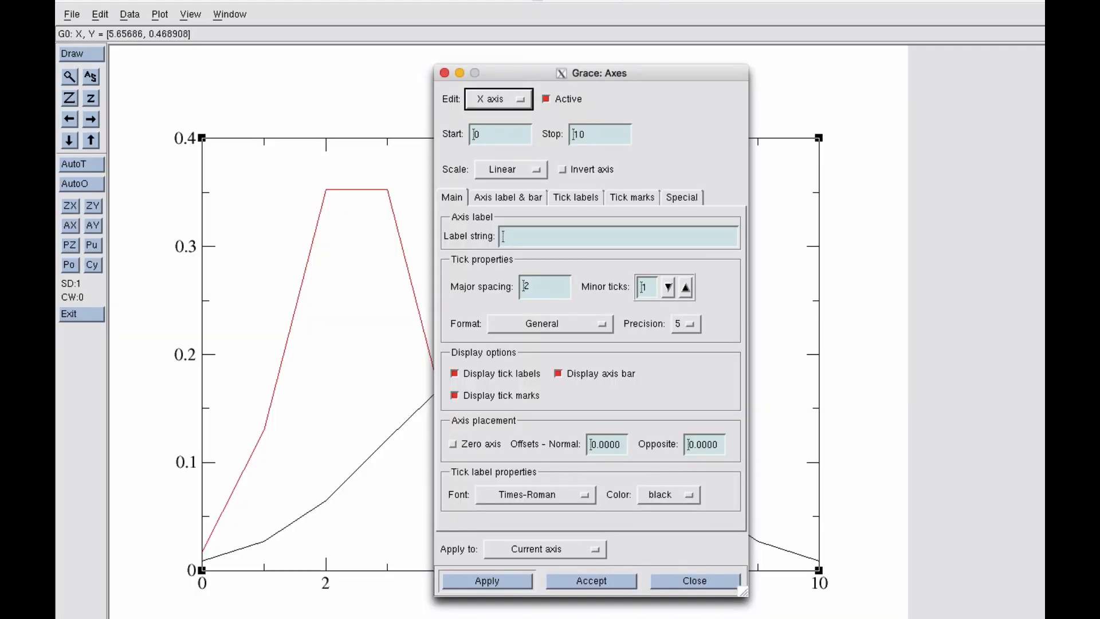
left_click_drag(553, 72, 807, 43)
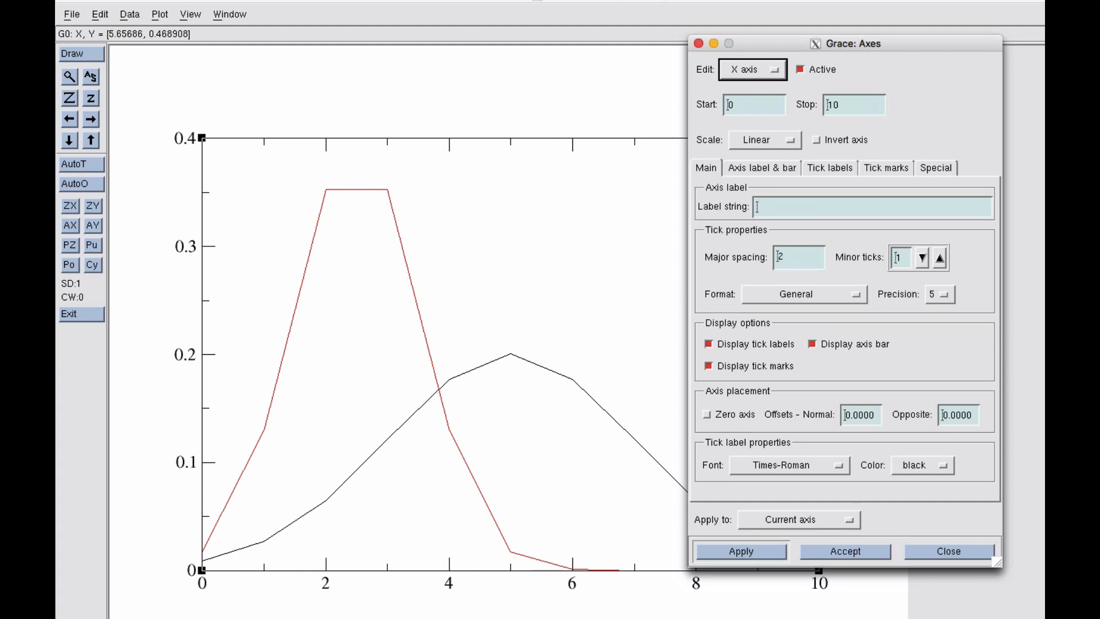
left_click_drag(807, 43, 804, 18)
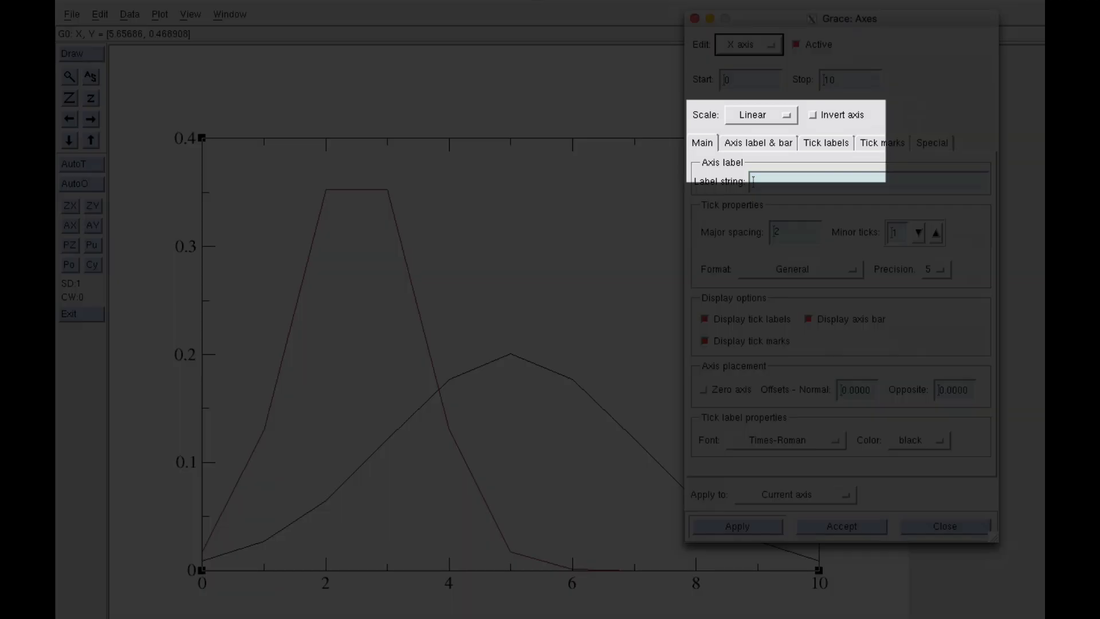
Try a logarithmic scale on the X axis and move the dialog clear of the graph
left_click(755, 115)
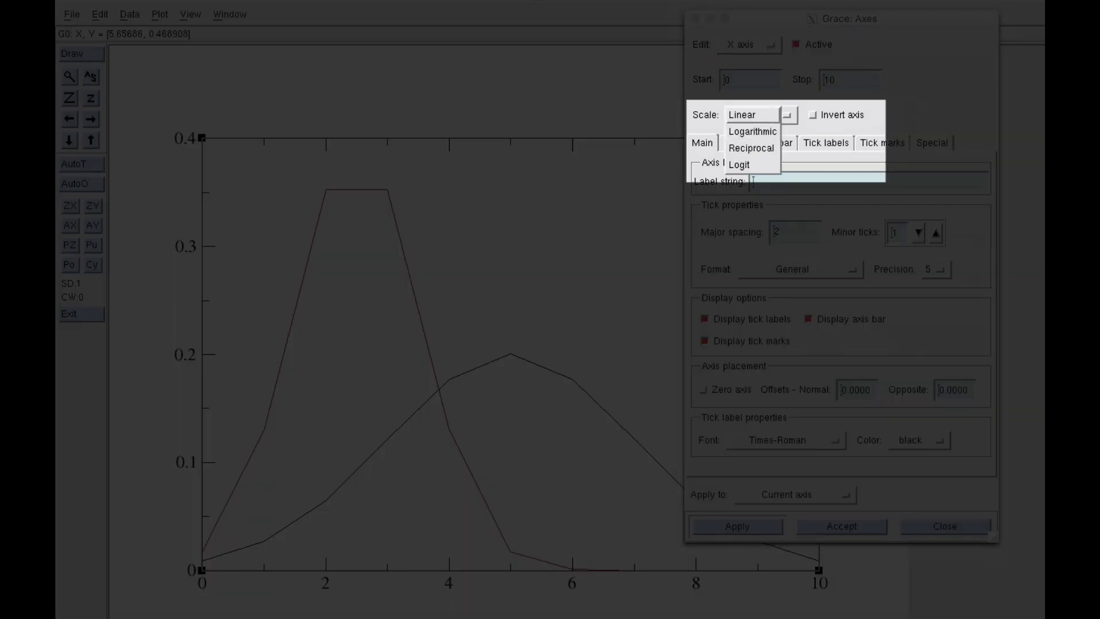
left_click(752, 131)
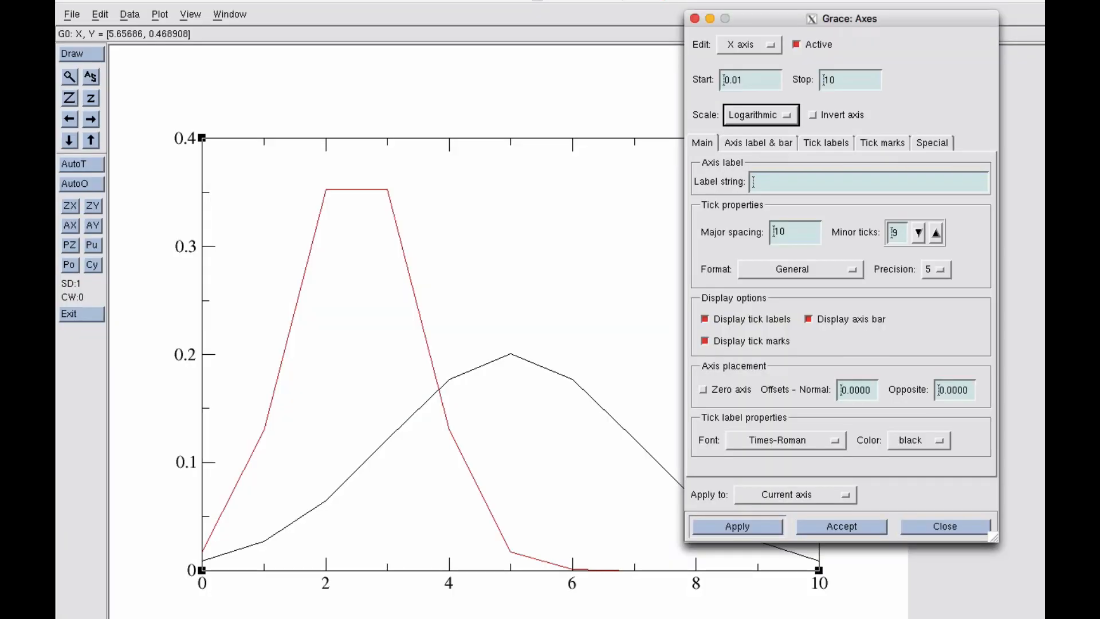
left_click(738, 526)
left_click_drag(756, 19, 993, 49)
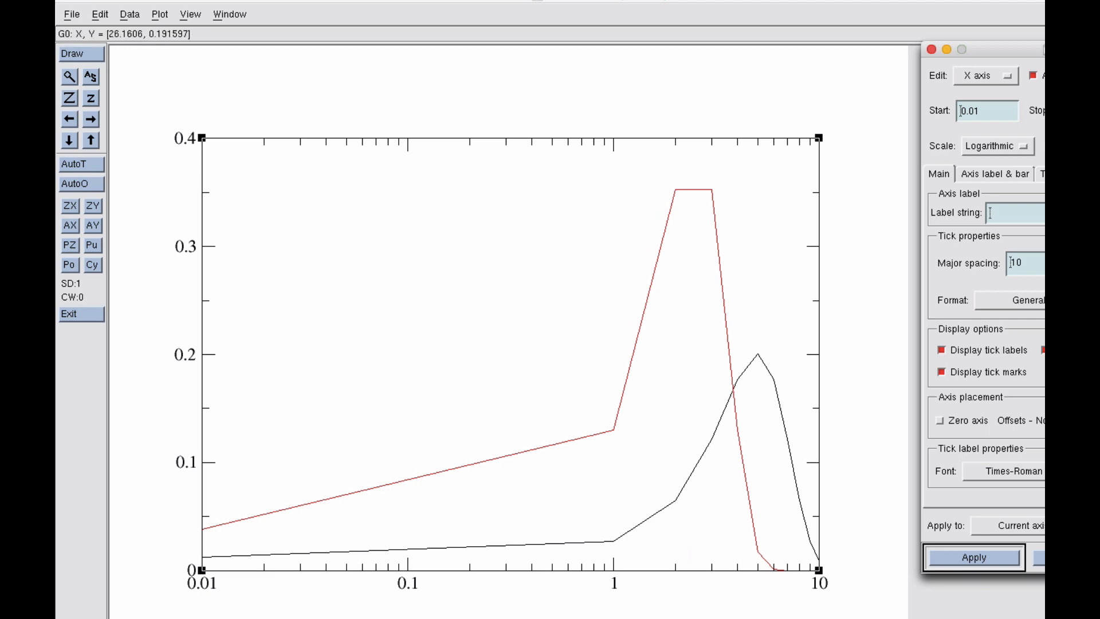
left_click_drag(994, 49, 937, 22)
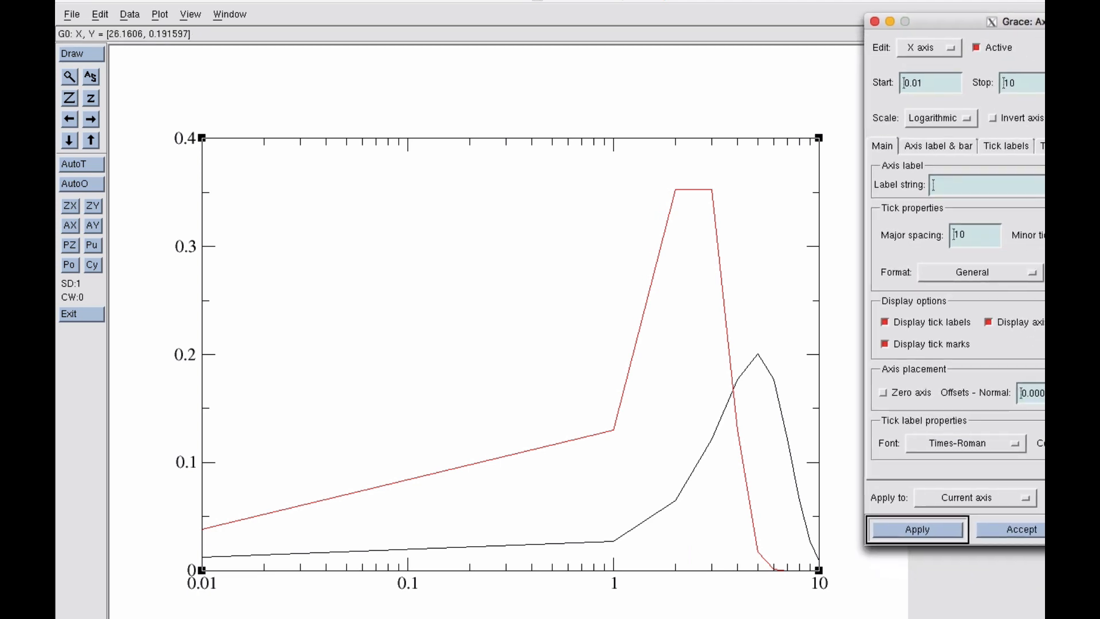
Return the X axis to a linear scale and bring the whole axis dialog within reach
left_click(940, 118)
left_click(923, 101)
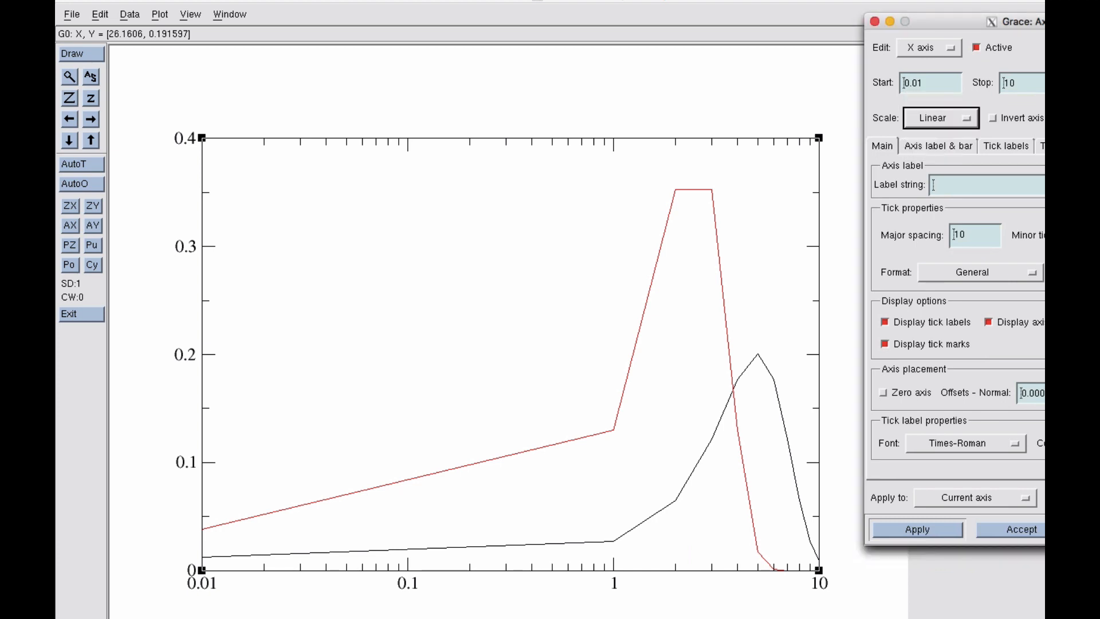
left_click(917, 528)
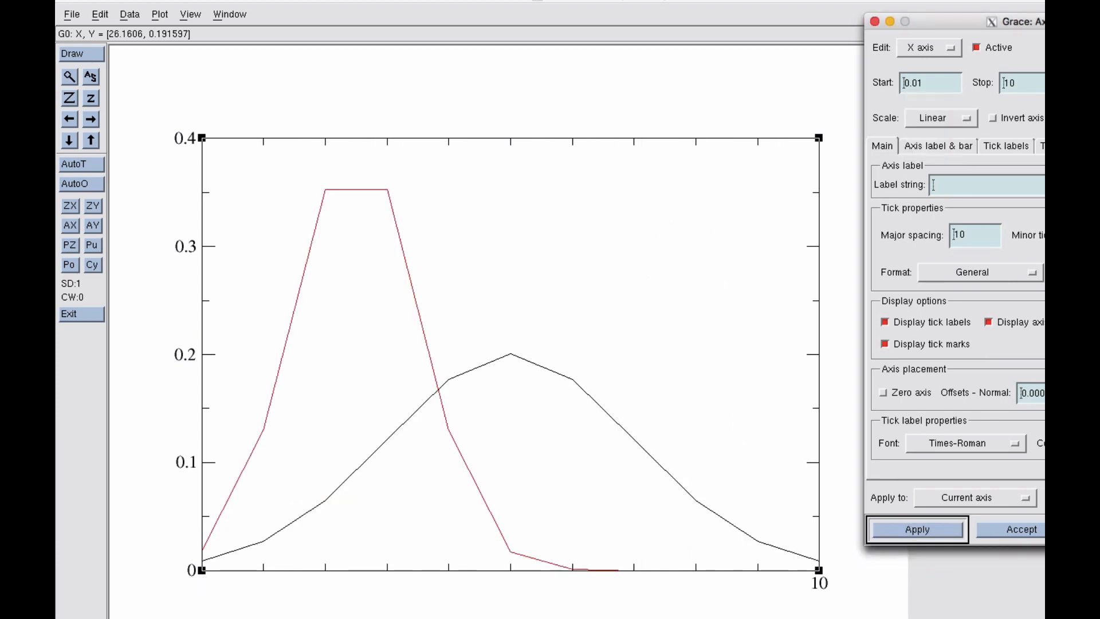
left_click_drag(951, 22, 922, 13)
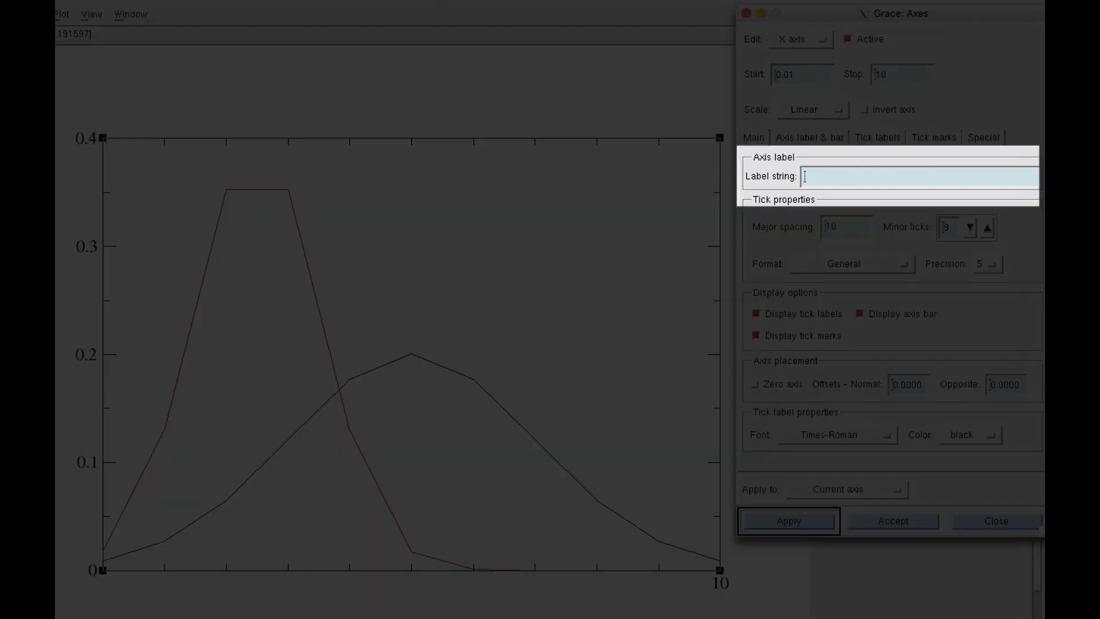
Label the X axis "Student grade" and apply it to the graph
left_click(805, 177)
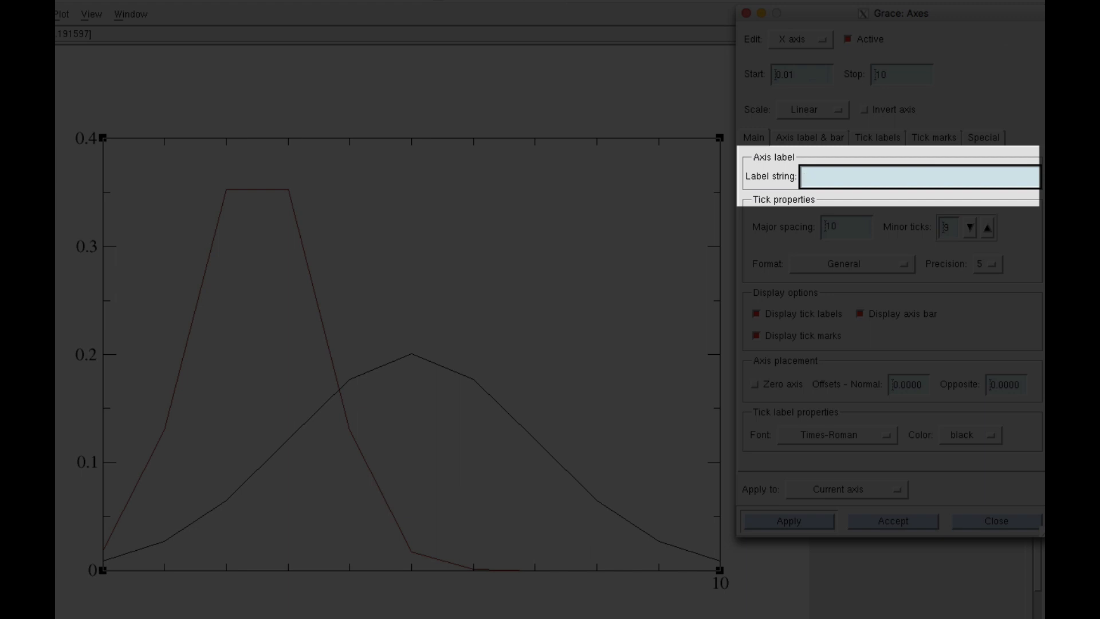
type("Gr")
key("BackSpace")
key("BackSpace")
type("Student grade")
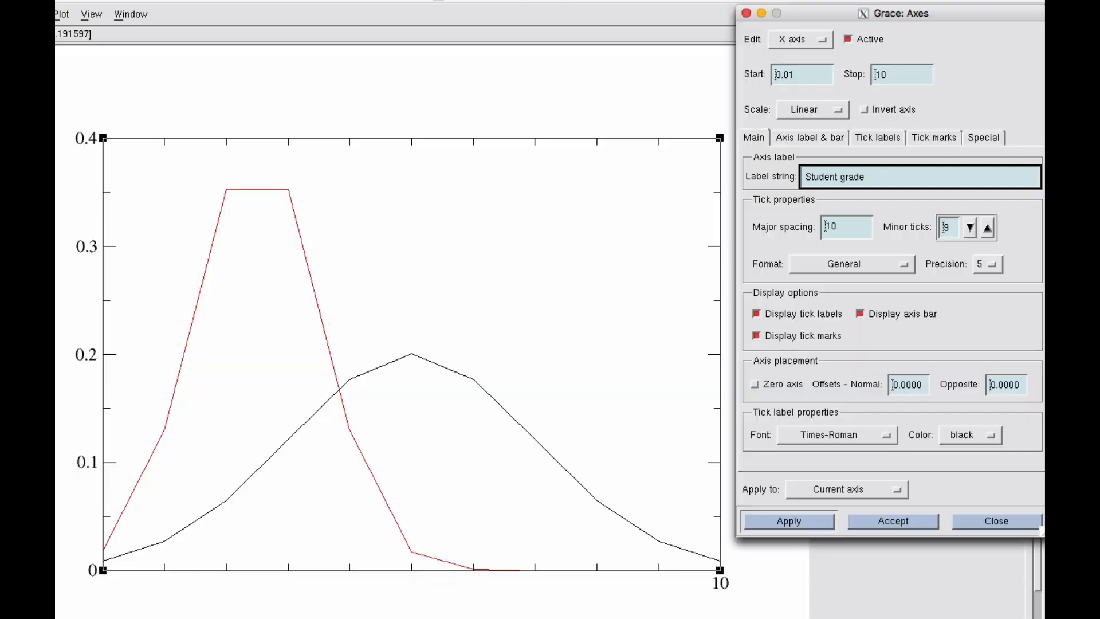
left_click(789, 521)
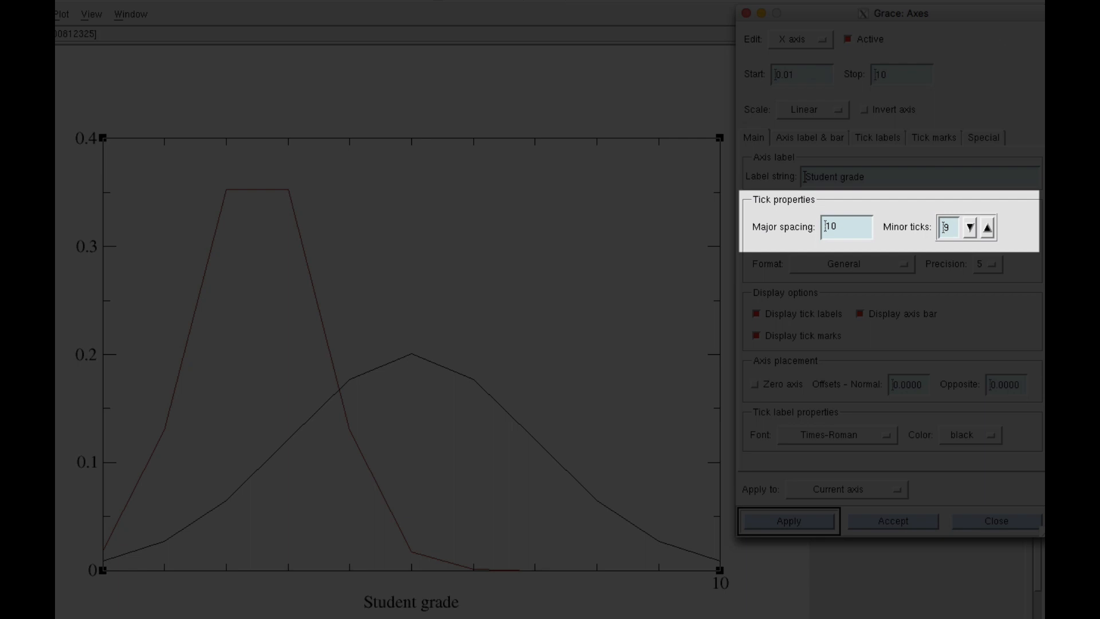
Set the X axis major tick spacing to 2 and its minor ticks to 1
double_click(831, 226)
type("2")
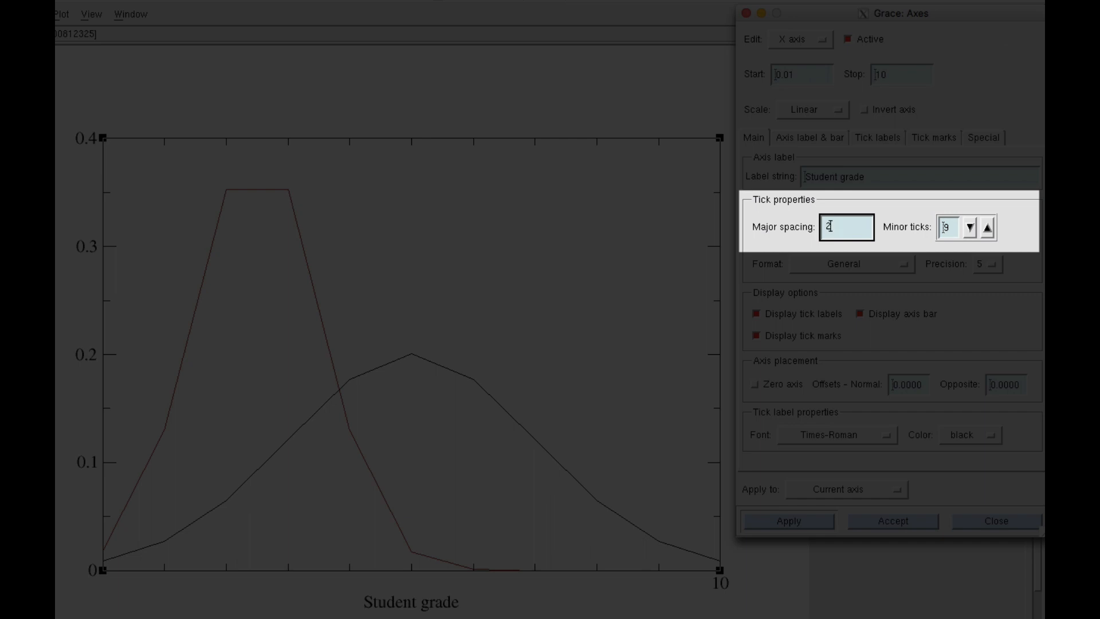
key("Return")
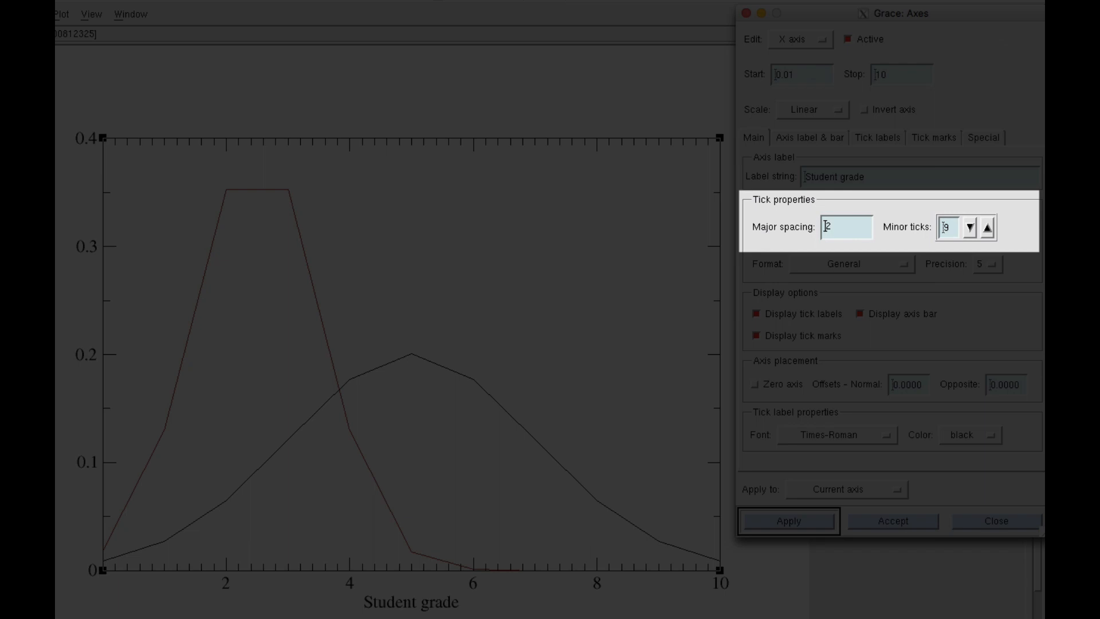
double_click(946, 227)
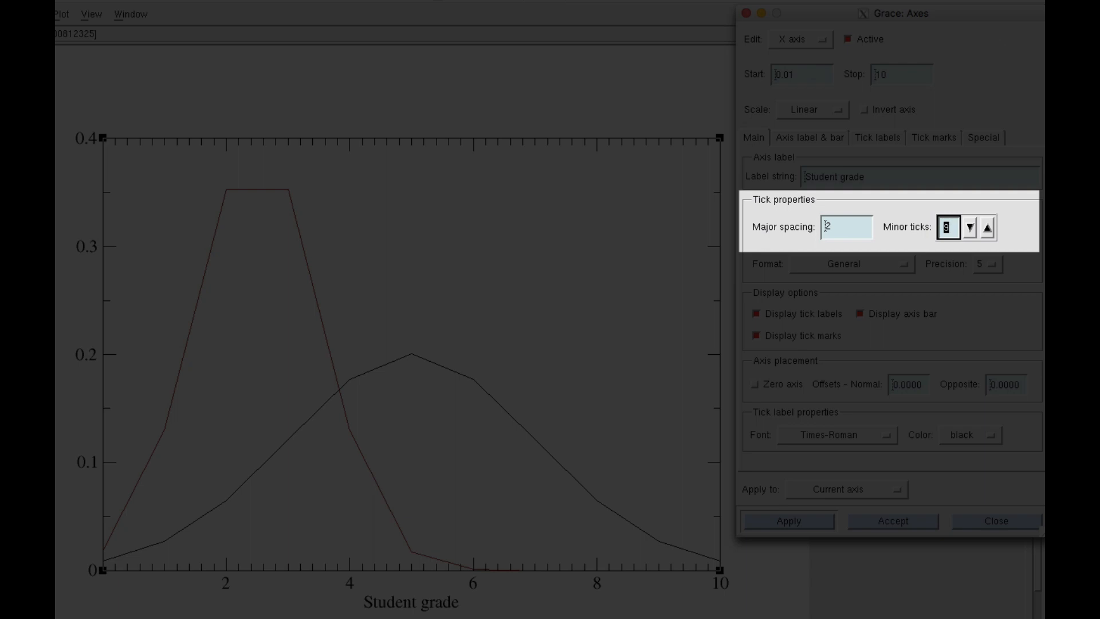
left_click(969, 228)
left_click(969, 227)
left_click(969, 227)
double_click(946, 228)
type("1")
key("Return")
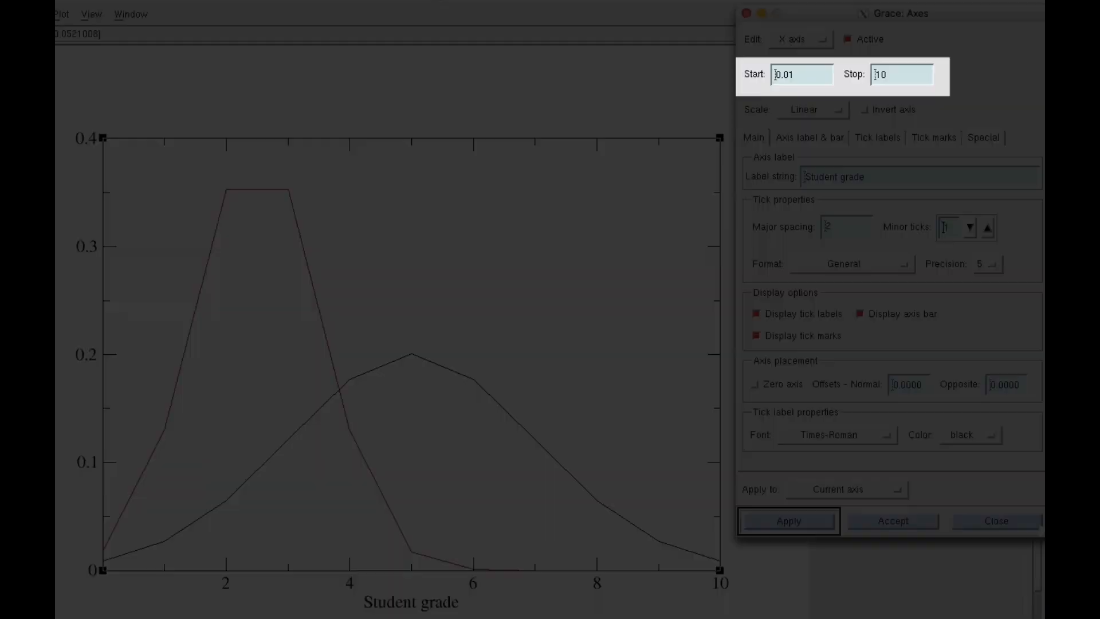
Set the X axis range to start at 0
double_click(785, 74)
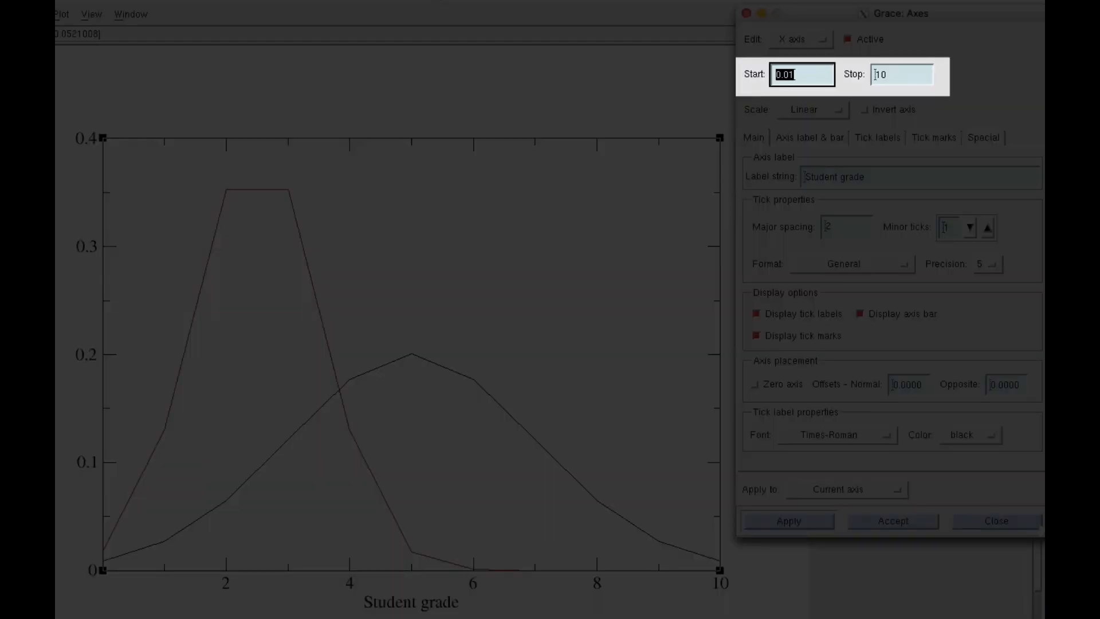
type("0")
key("Return")
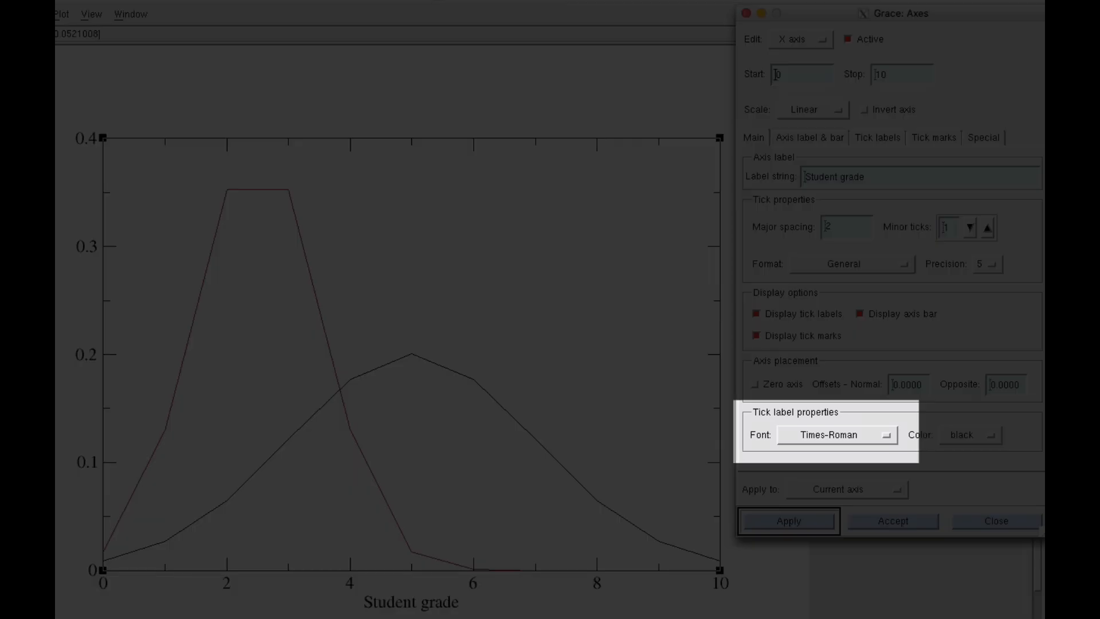
Change the fonts of both the X axis tick labels and the axis label to Helvetica
left_click(836, 435)
left_click(940, 489)
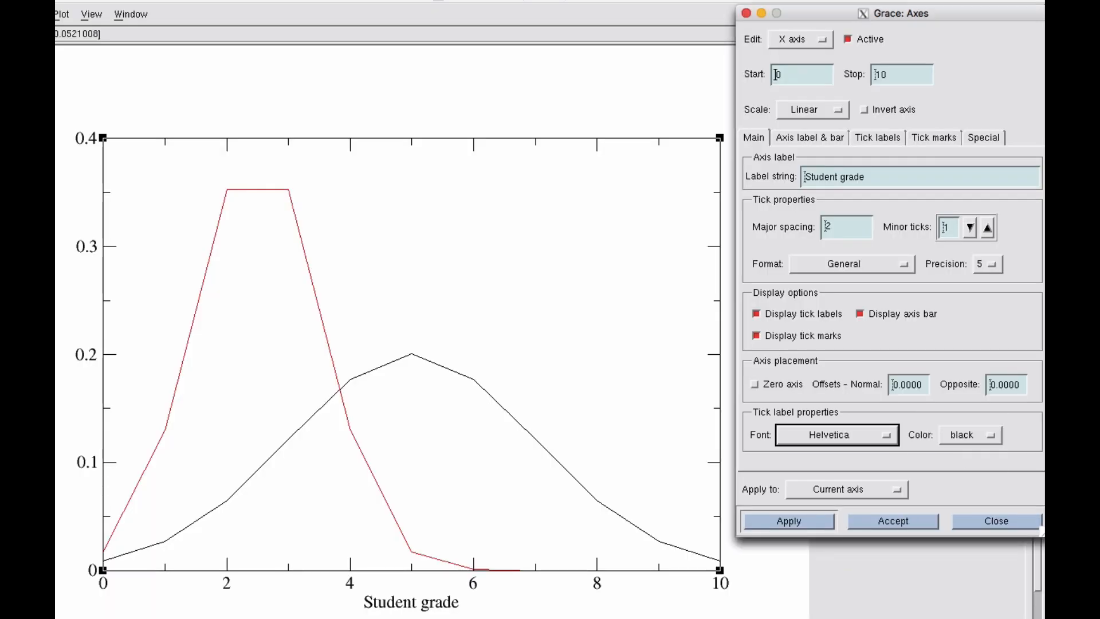
left_click(789, 521)
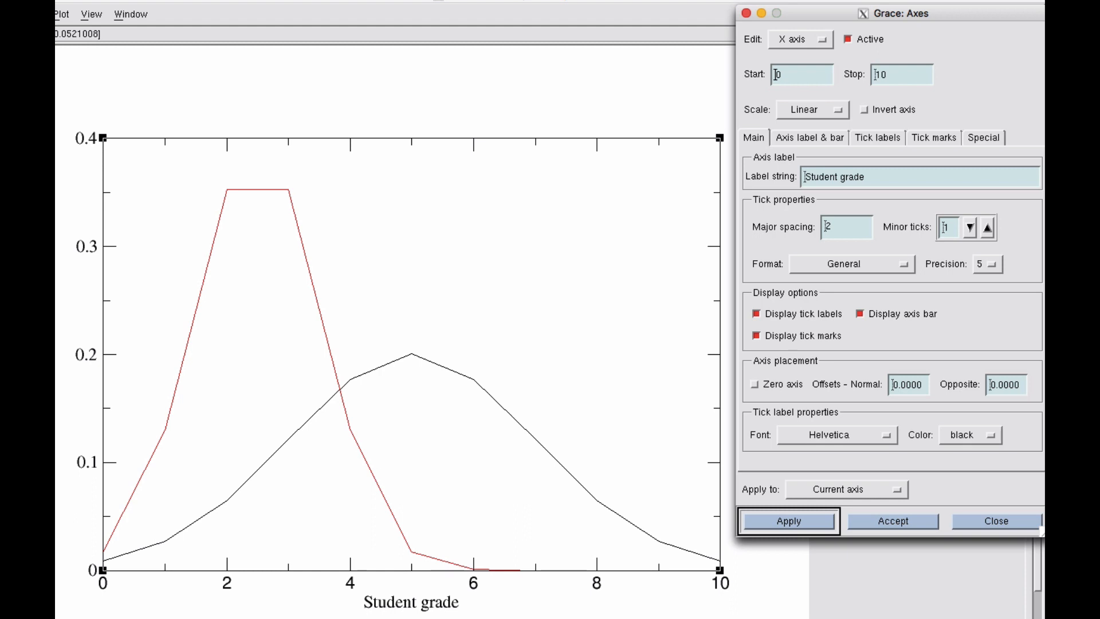
left_click(810, 138)
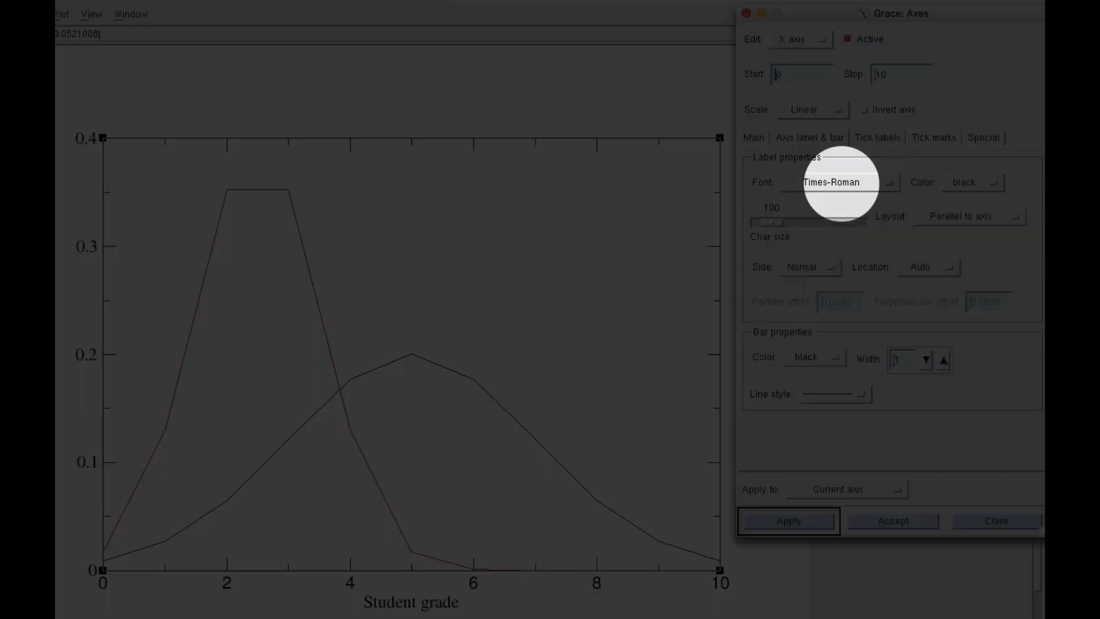
left_click(813, 182)
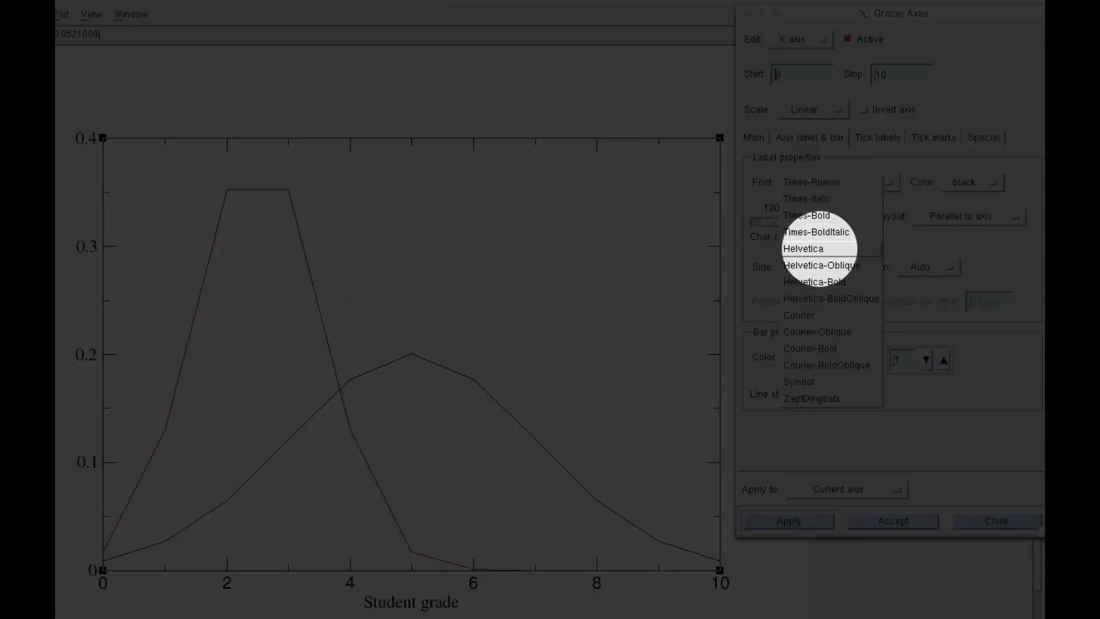
left_click(803, 248)
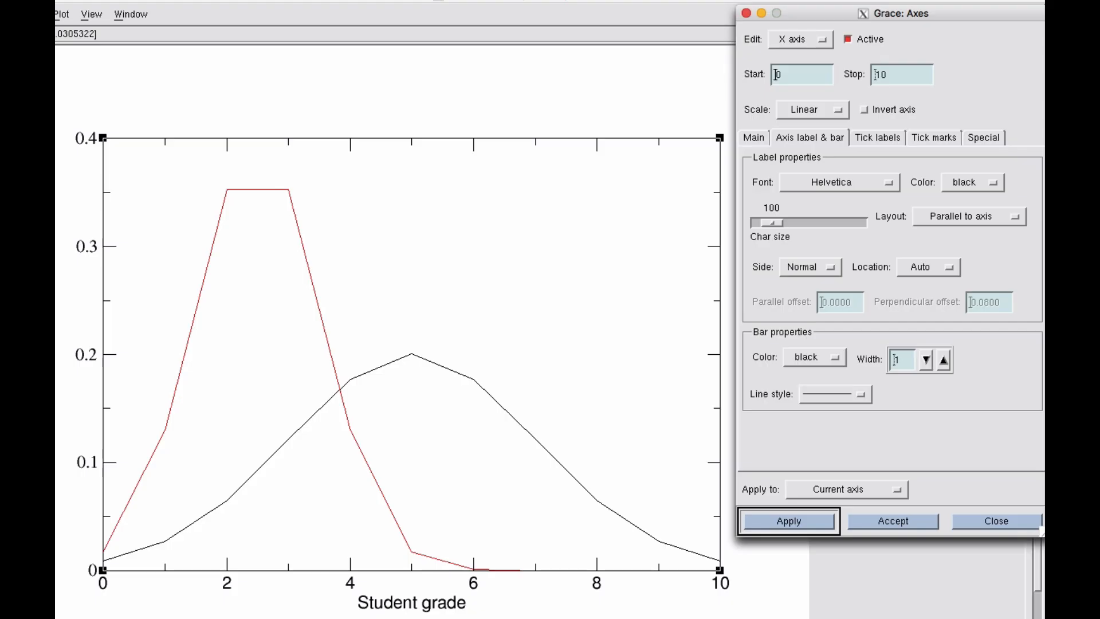
Try placing the X axis label on the opposite side of the graph, and return it to the normal side
left_click(809, 267)
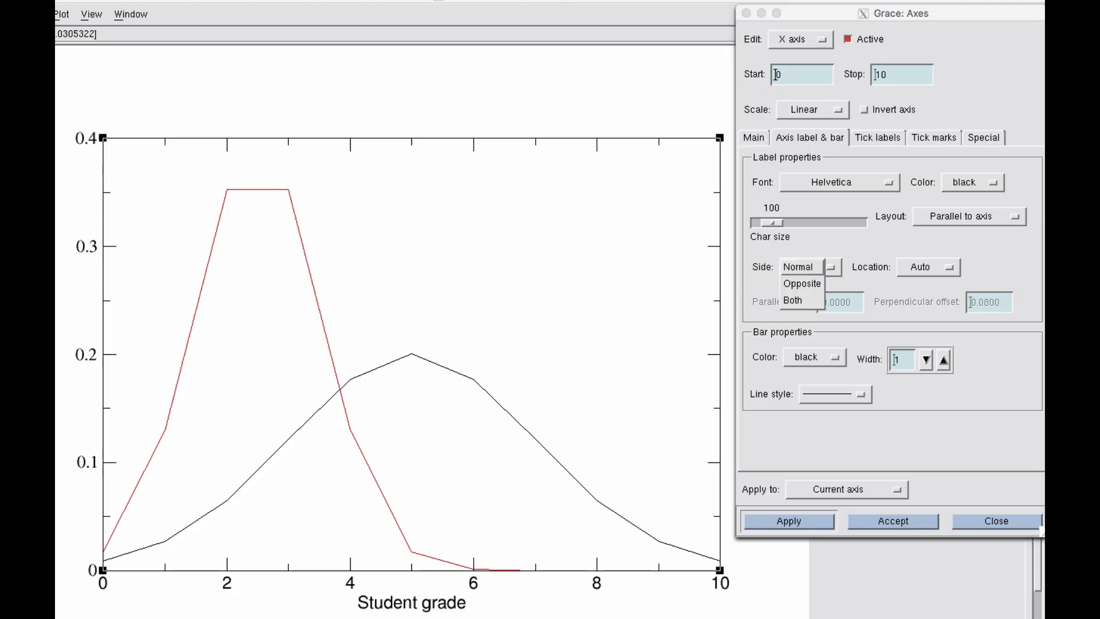
left_click(802, 283)
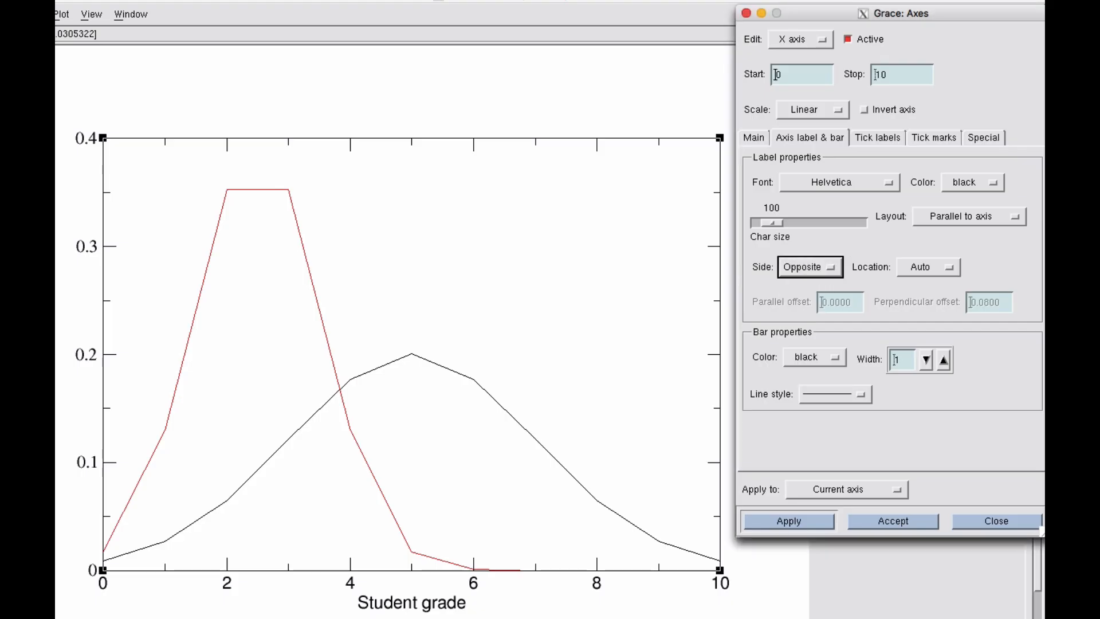
left_click(788, 521)
left_click(810, 266)
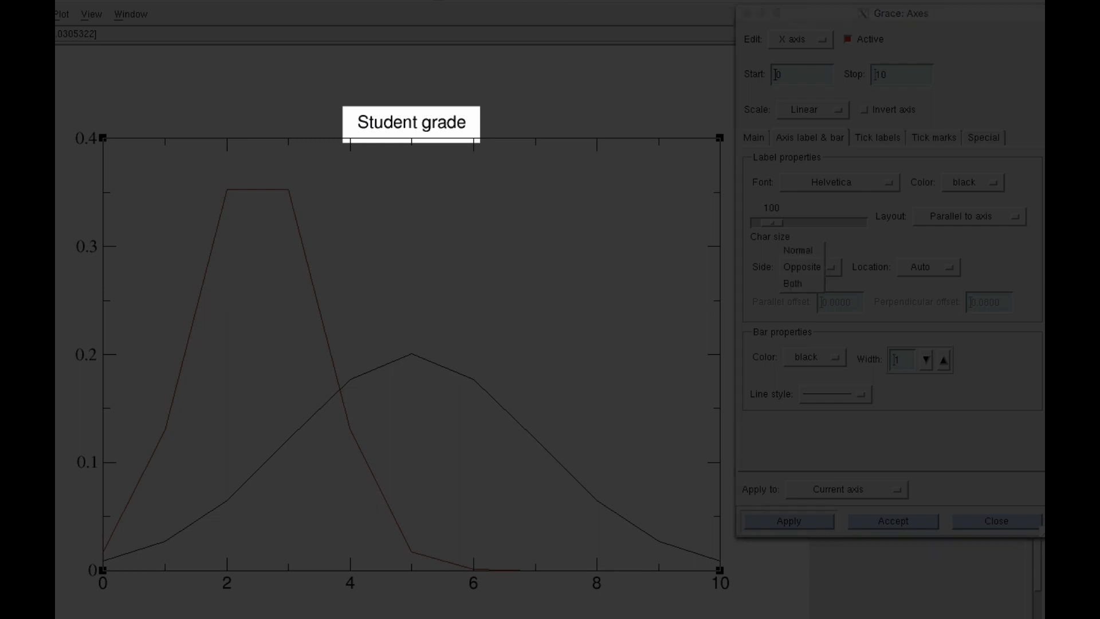
left_click(802, 250)
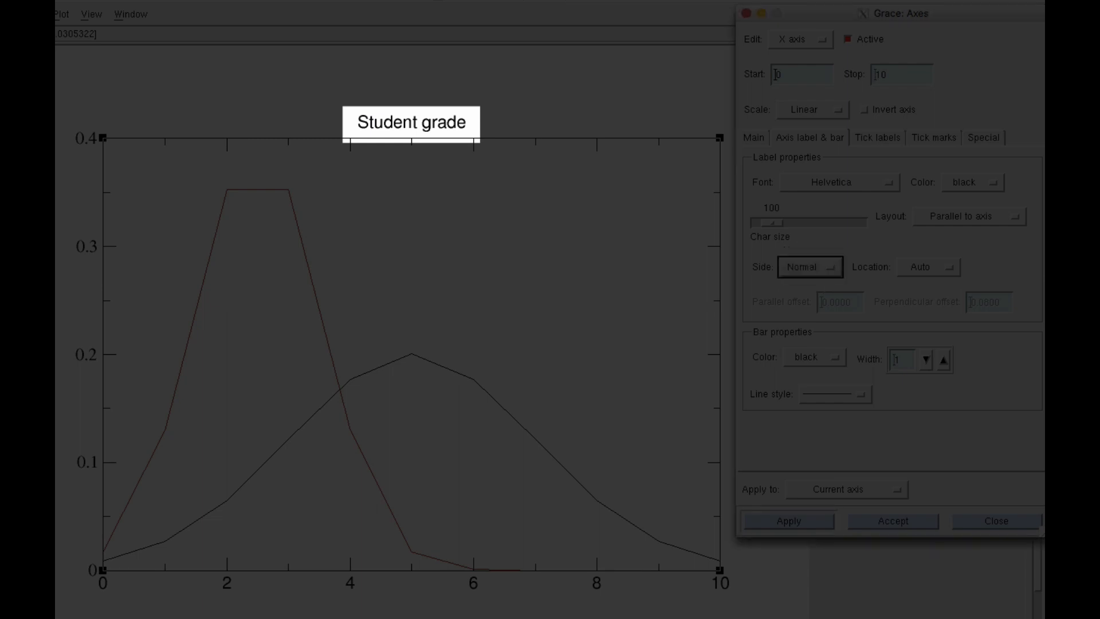
left_click(789, 520)
Make the X axis tick marks point outward from the graph frame
left_click(877, 138)
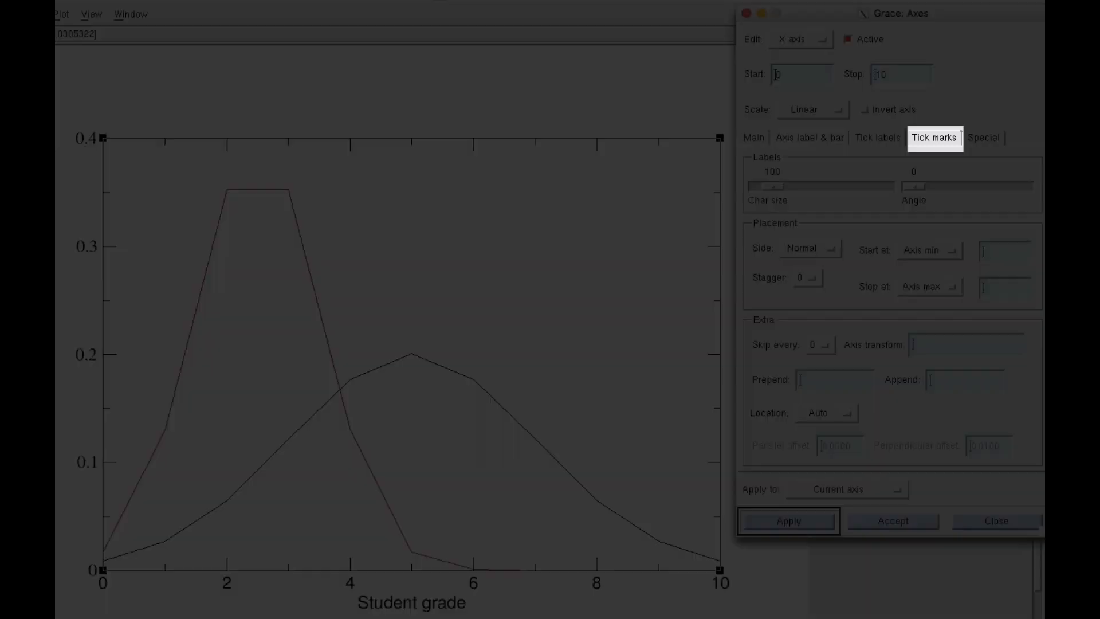
left_click(934, 138)
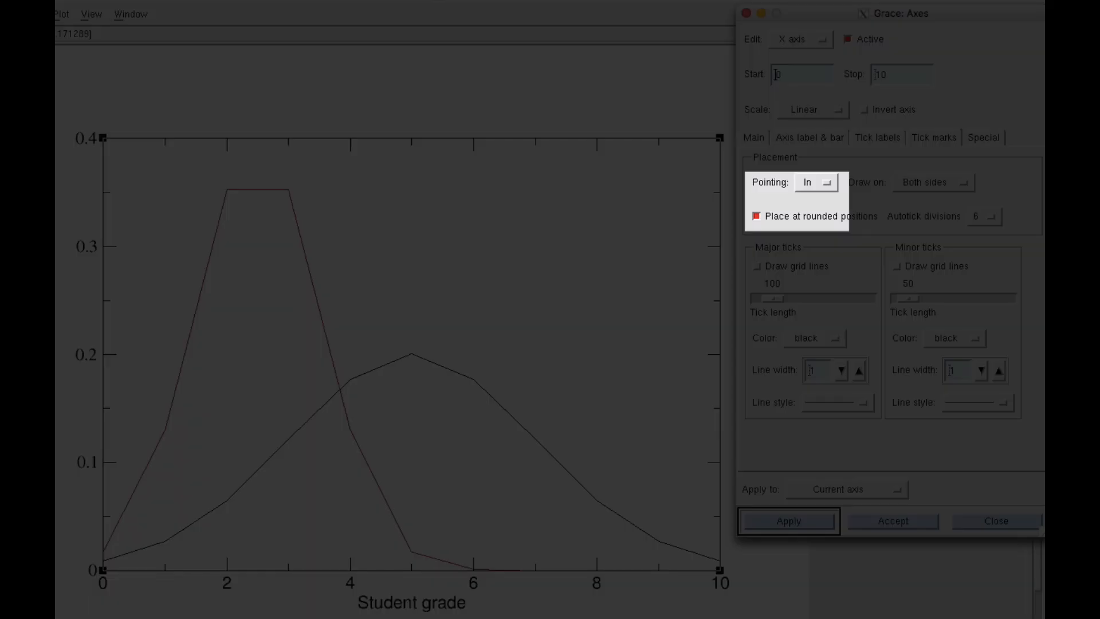
left_click(815, 182)
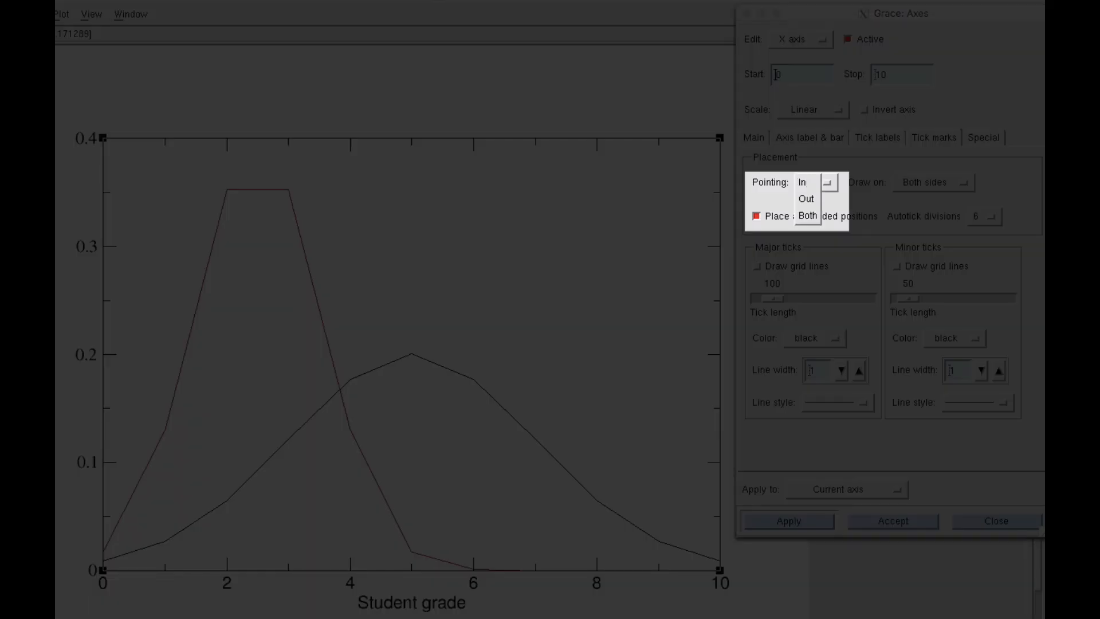
left_click(808, 199)
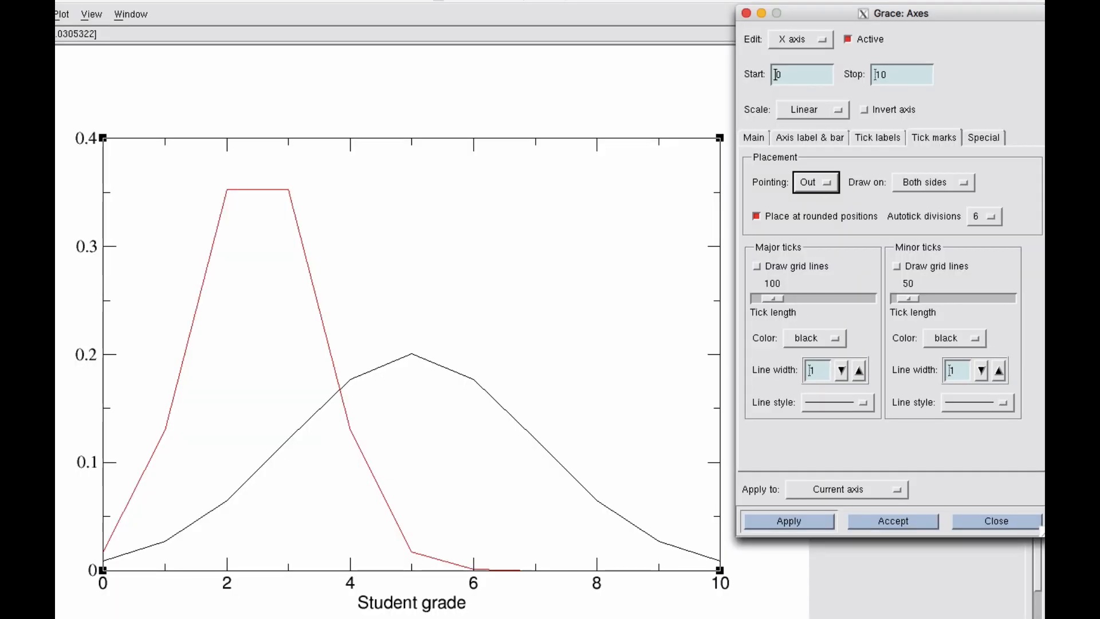
left_click(789, 521)
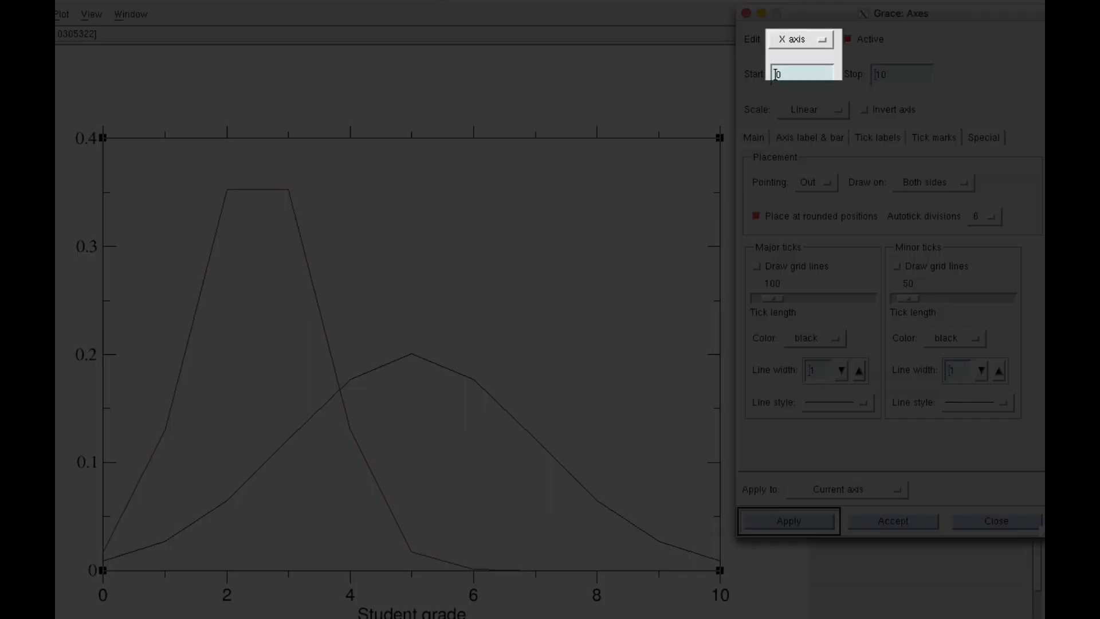
Switch to editing the Y axis and set its label to "Distribution"
left_click(801, 40)
left_click(793, 56)
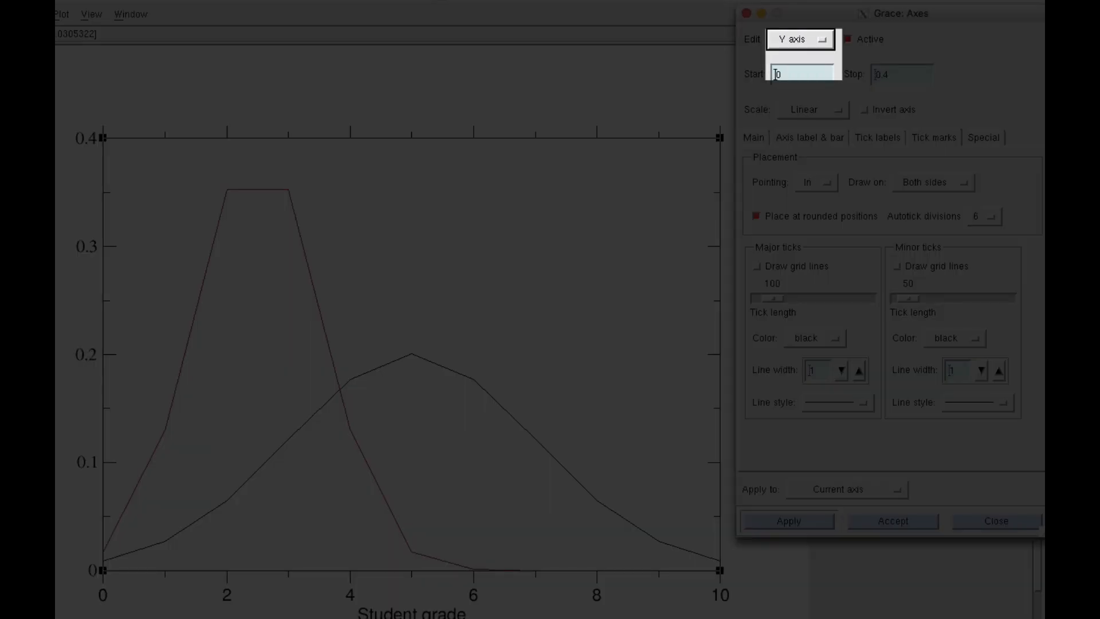
left_click(754, 137)
left_click(805, 176)
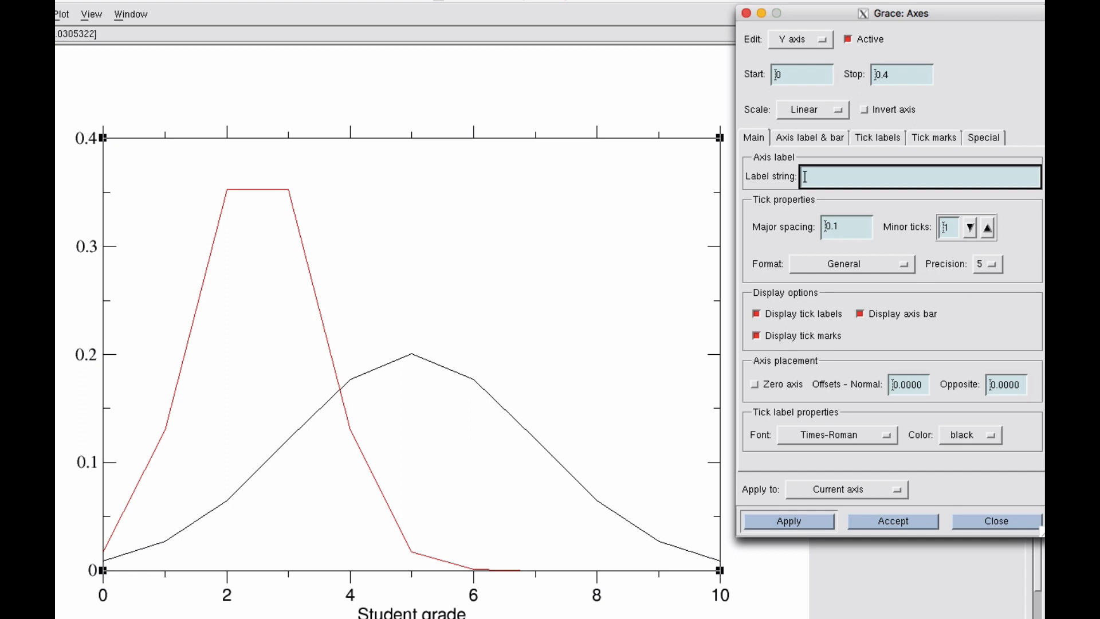
type("Distribution")
key("Return")
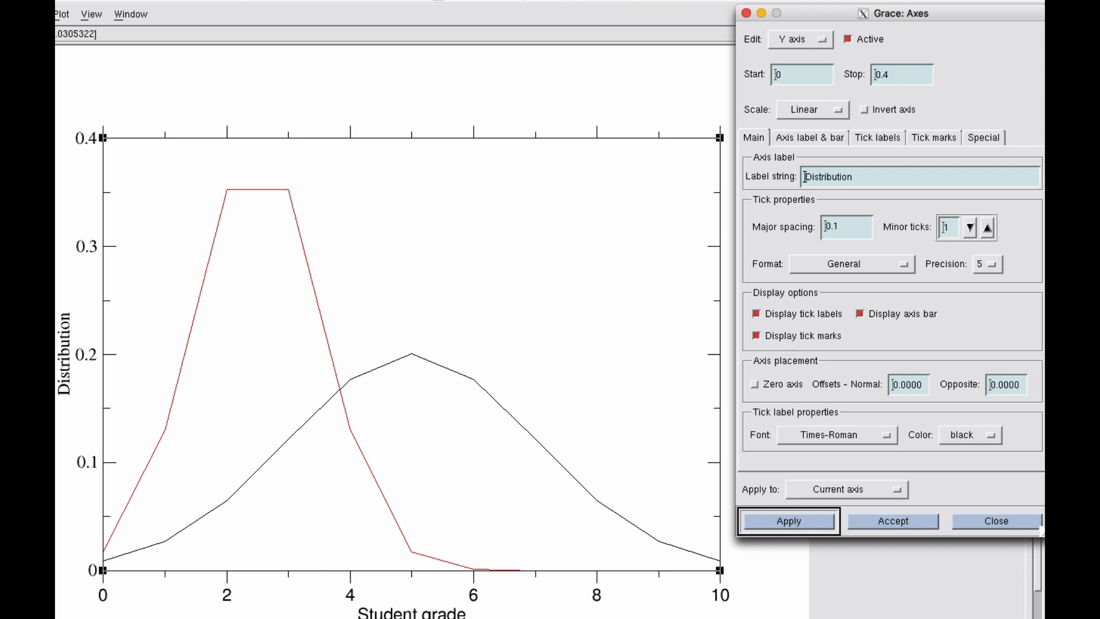
Change the fonts of both the Y axis tick labels and the axis label to Helvetica
left_click(837, 435)
left_click(925, 489)
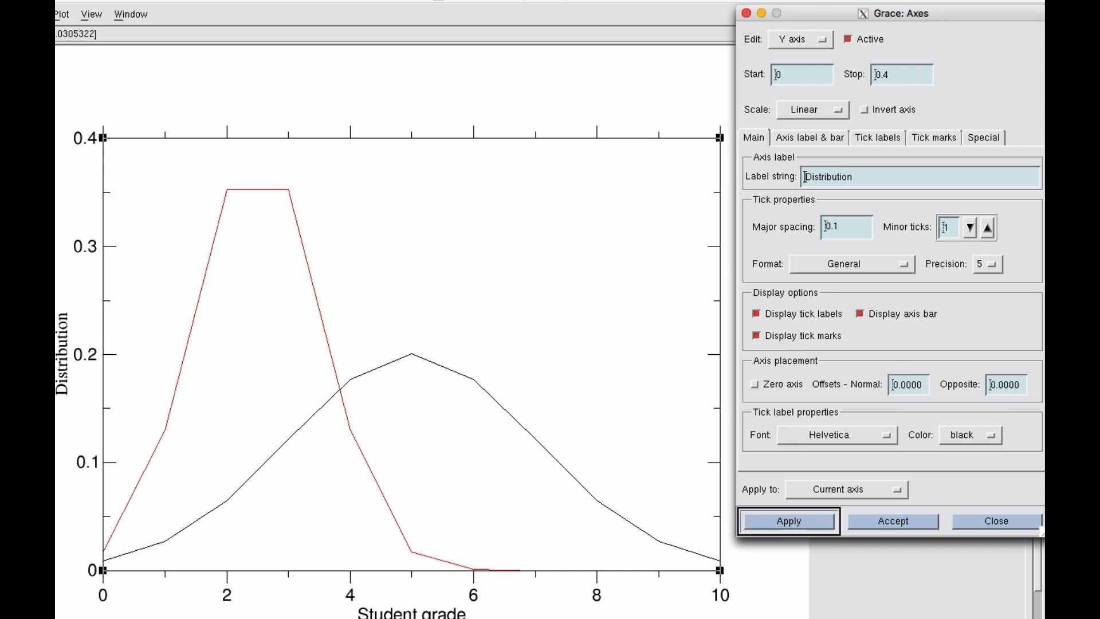
left_click(810, 138)
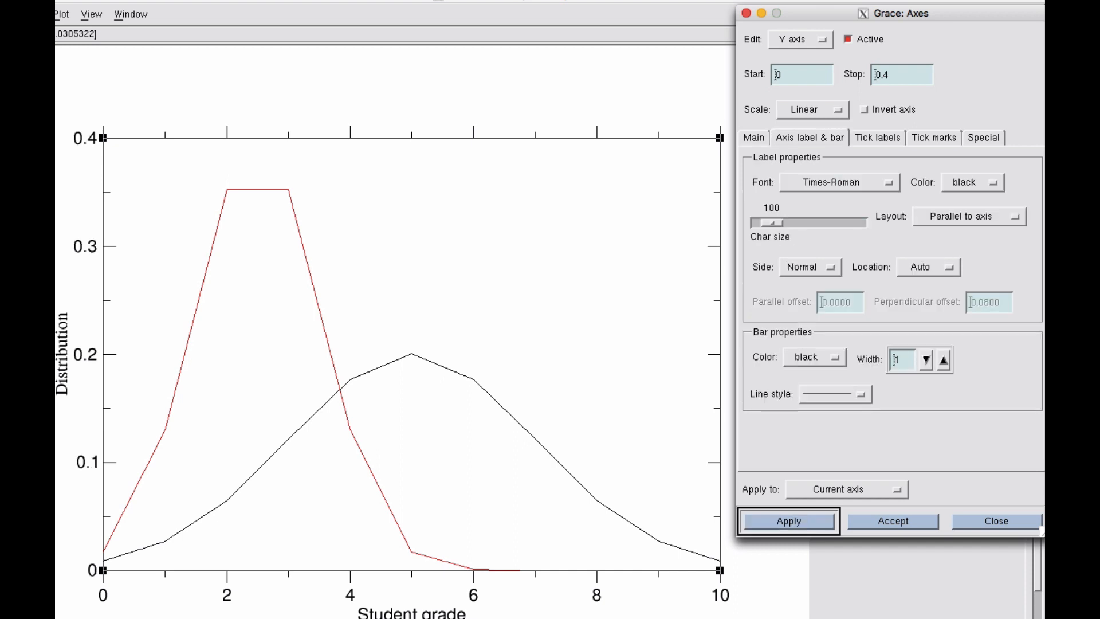
left_click(839, 182)
left_click(831, 249)
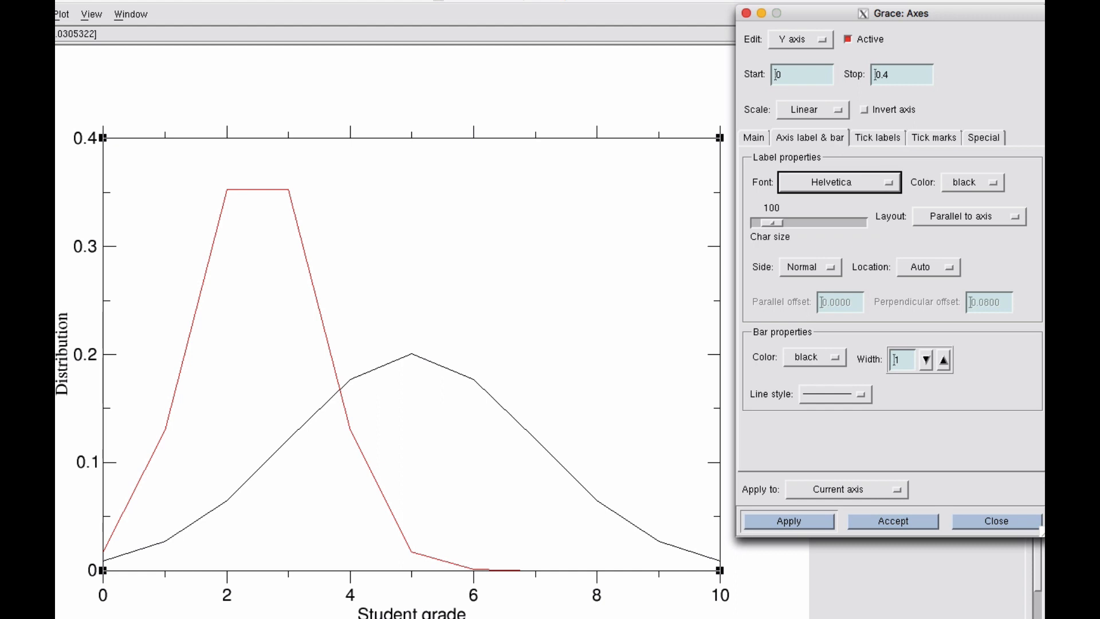
left_click(788, 520)
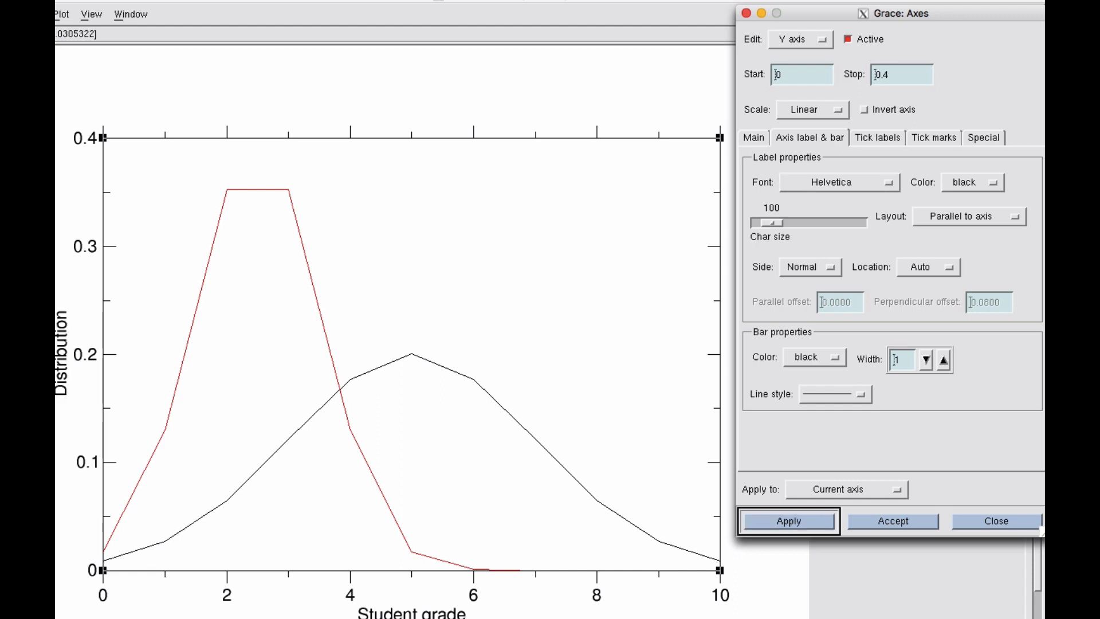
Make the Y axis tick marks point outward from the graph frame
left_click(876, 138)
left_click(933, 137)
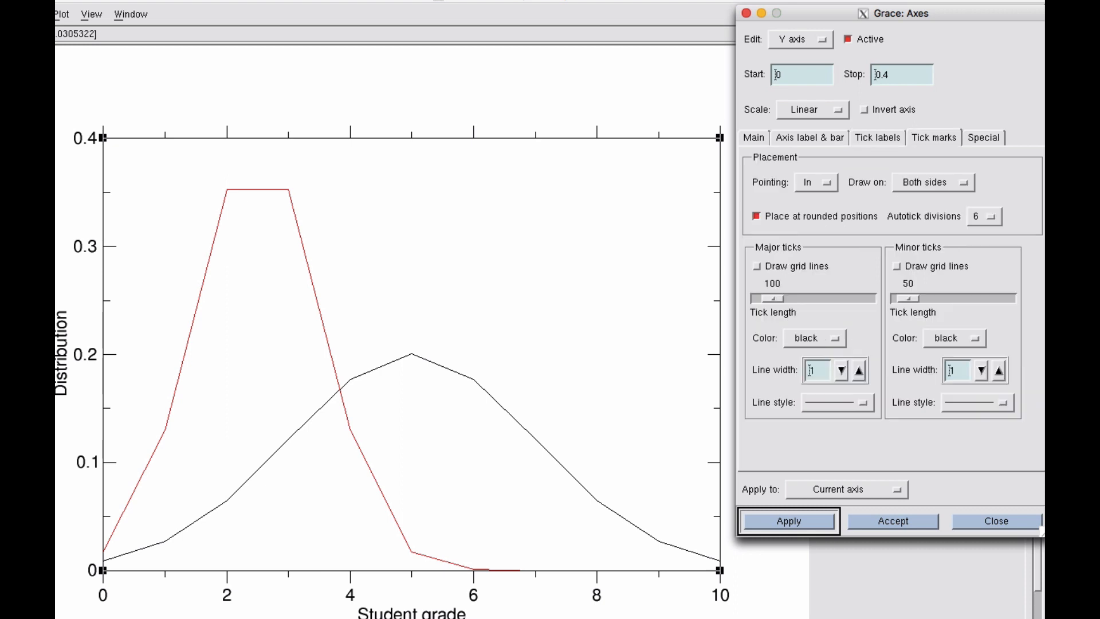
left_click(816, 182)
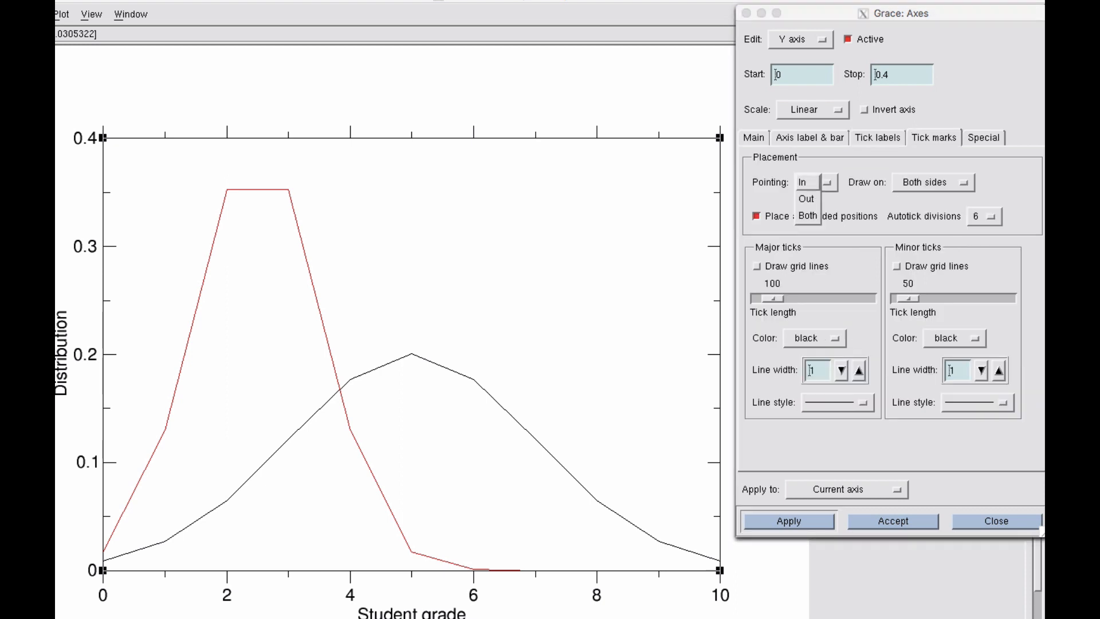
left_click(807, 200)
left_click(789, 522)
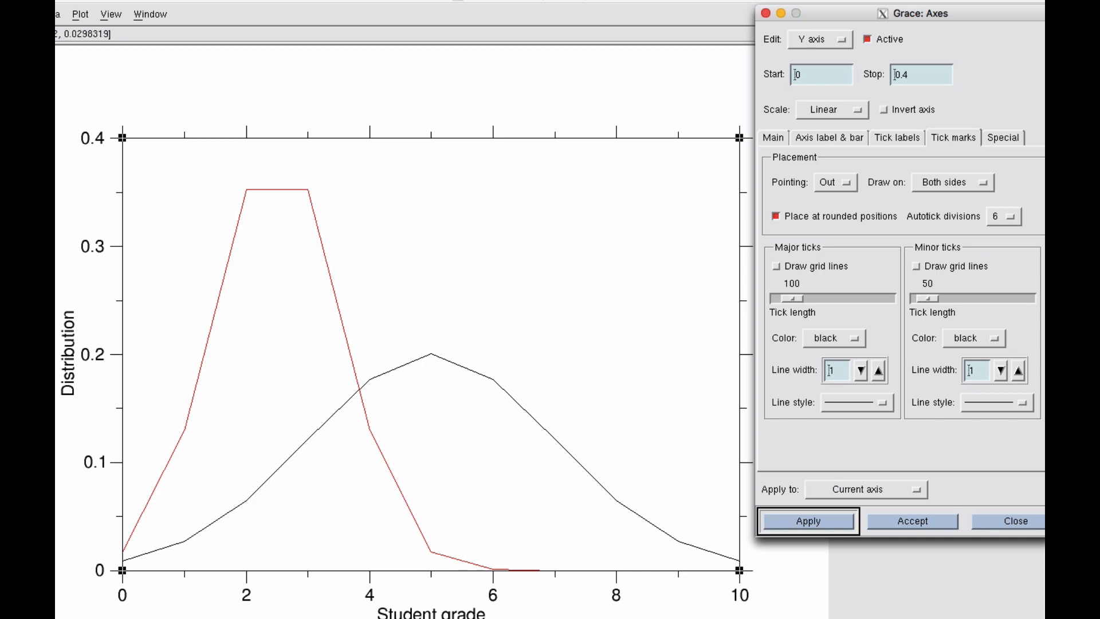
Set the Y axis tick label format to Decimal with precision 1, and accept the axis settings
left_click(773, 137)
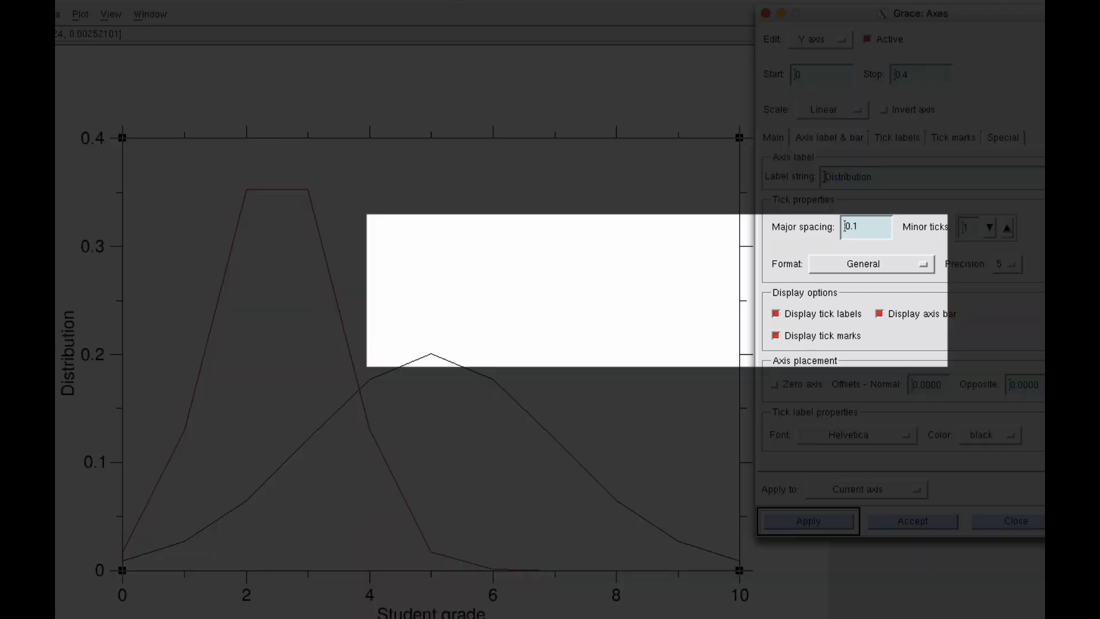
left_click(871, 264)
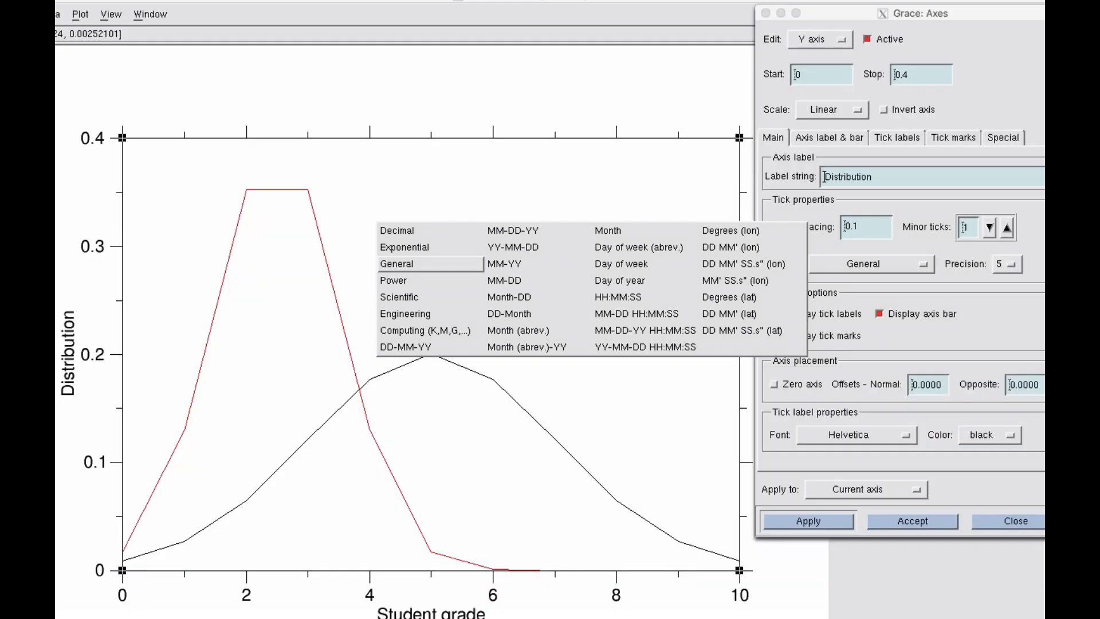
left_click(397, 231)
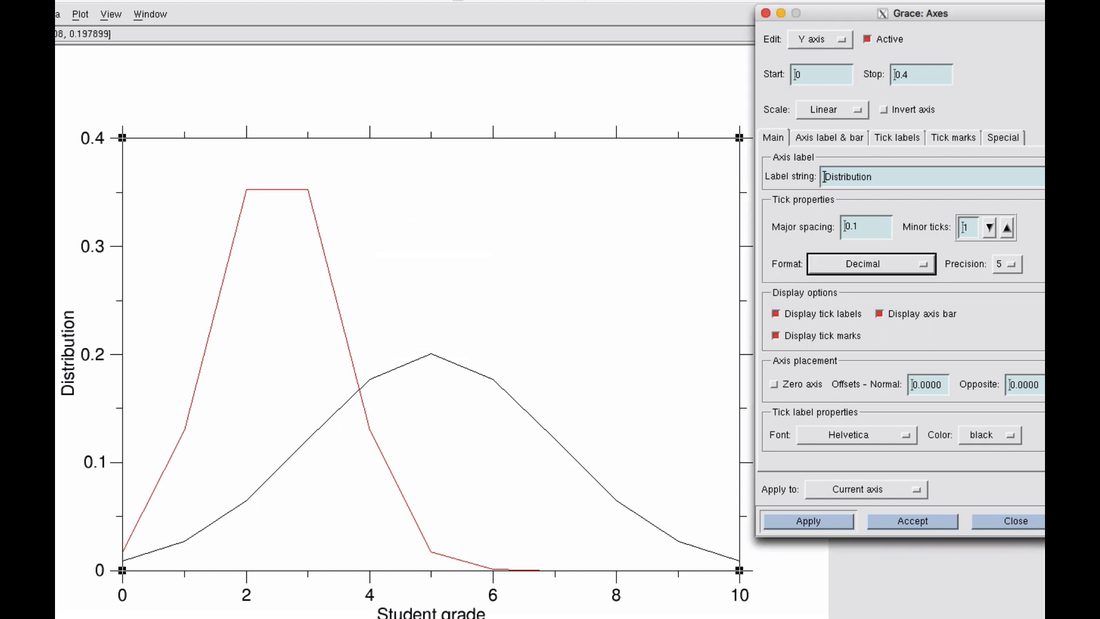
left_click(808, 521)
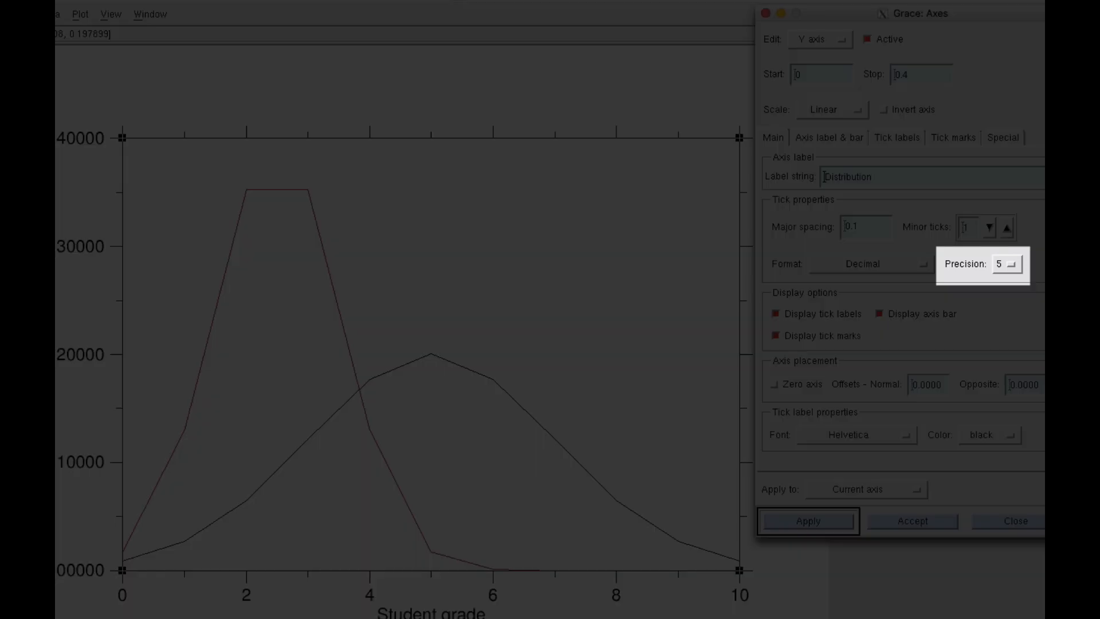
left_click(1007, 264)
left_click(998, 197)
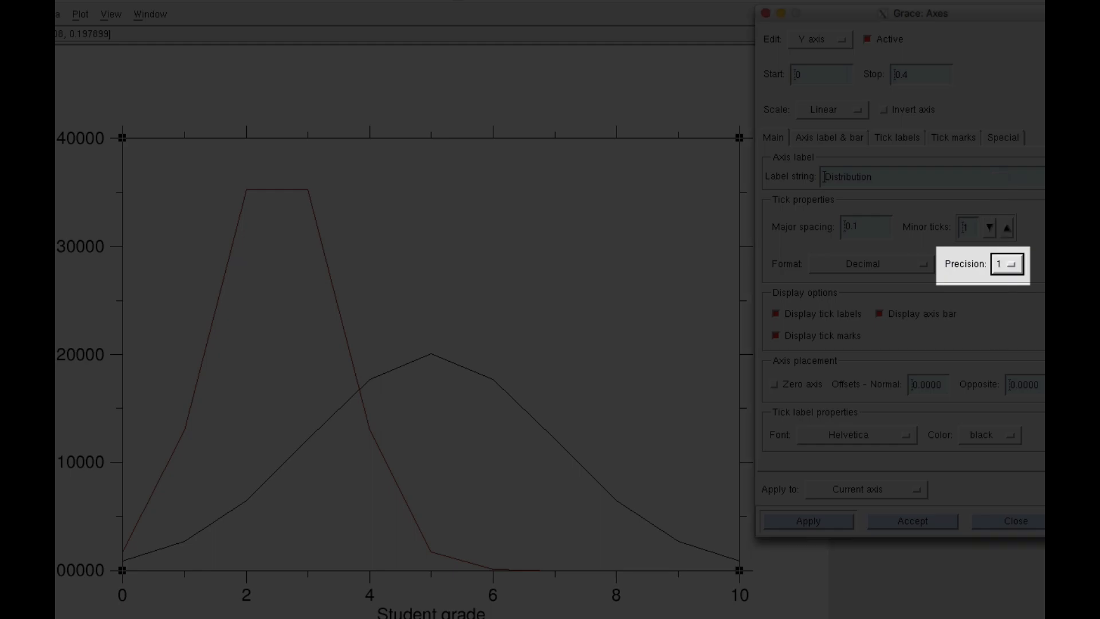
left_click(809, 522)
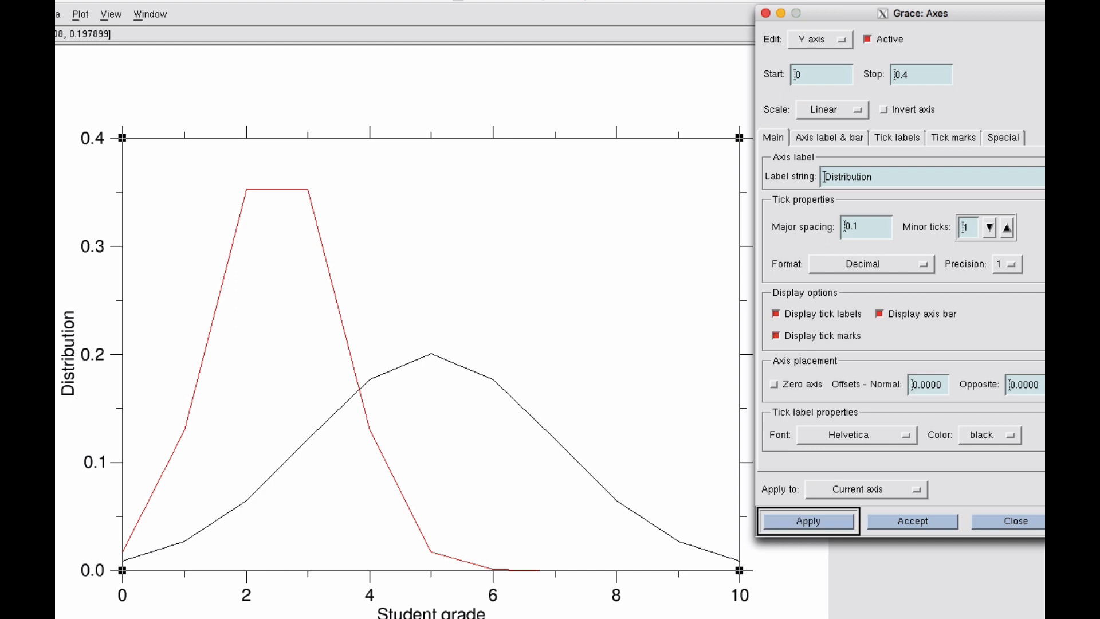
left_click(912, 521)
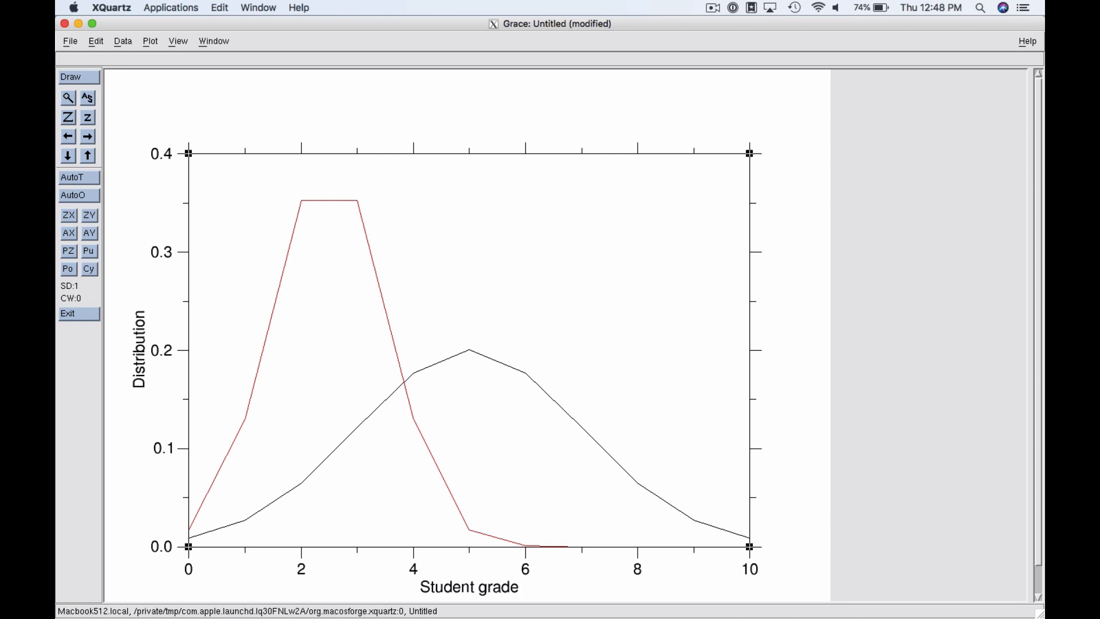
Open the Graph Appearance settings and place the dialog clear of the plotted curves
left_click(123, 41)
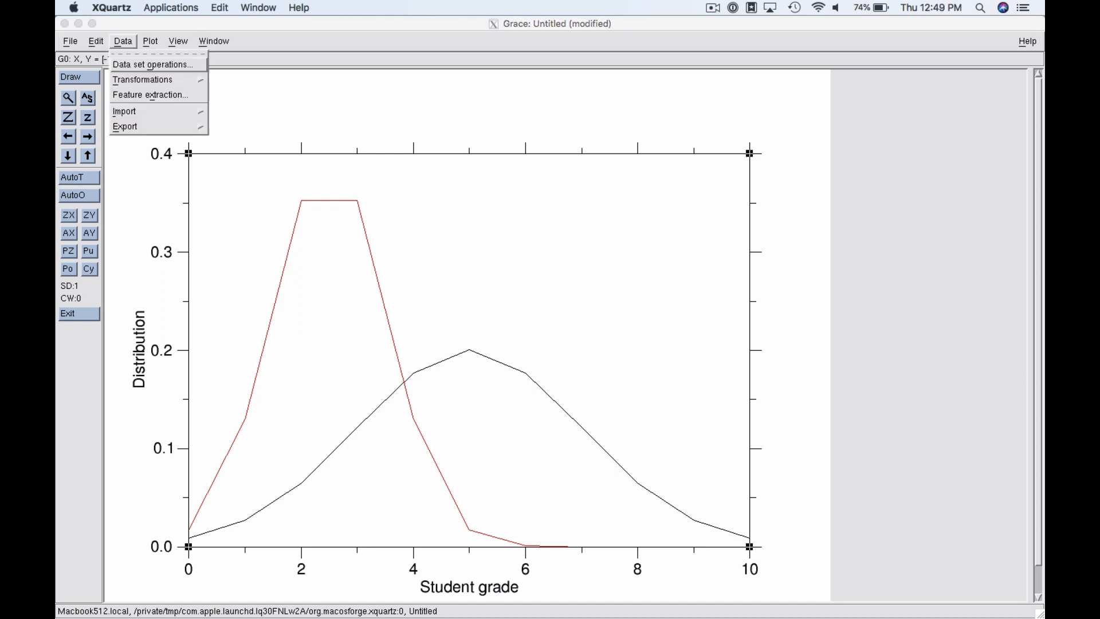
left_click(150, 41)
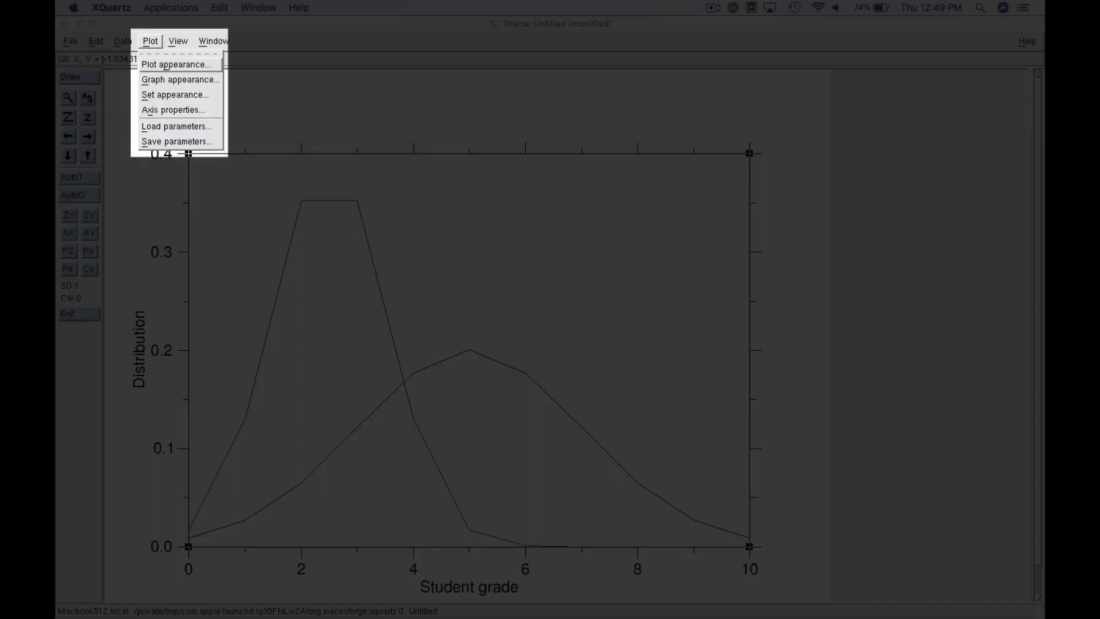
left_click(180, 79)
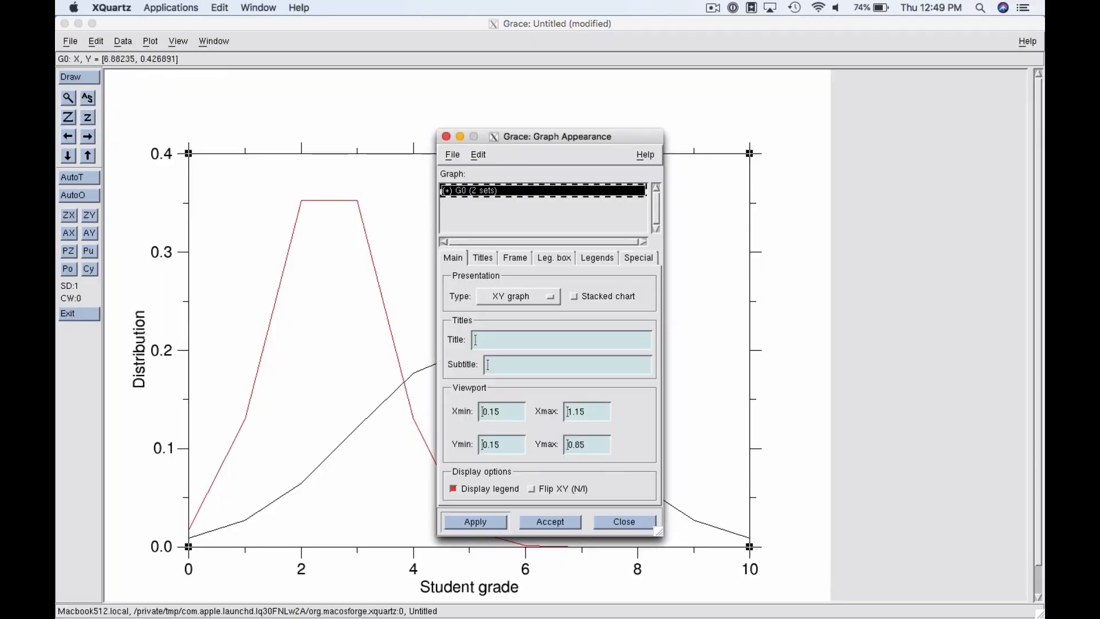
left_click_drag(540, 138, 887, 95)
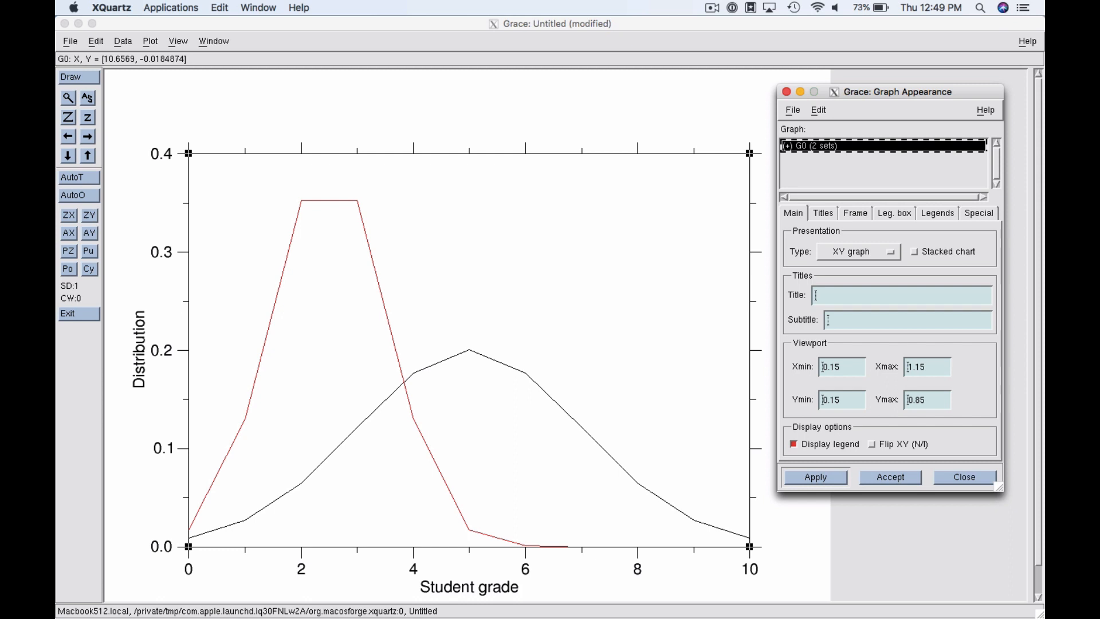
Try resizing the graph freehand by its lower-right corner, ending at Xmax about 0.68 and Ymin about 0.38
left_click(750, 548)
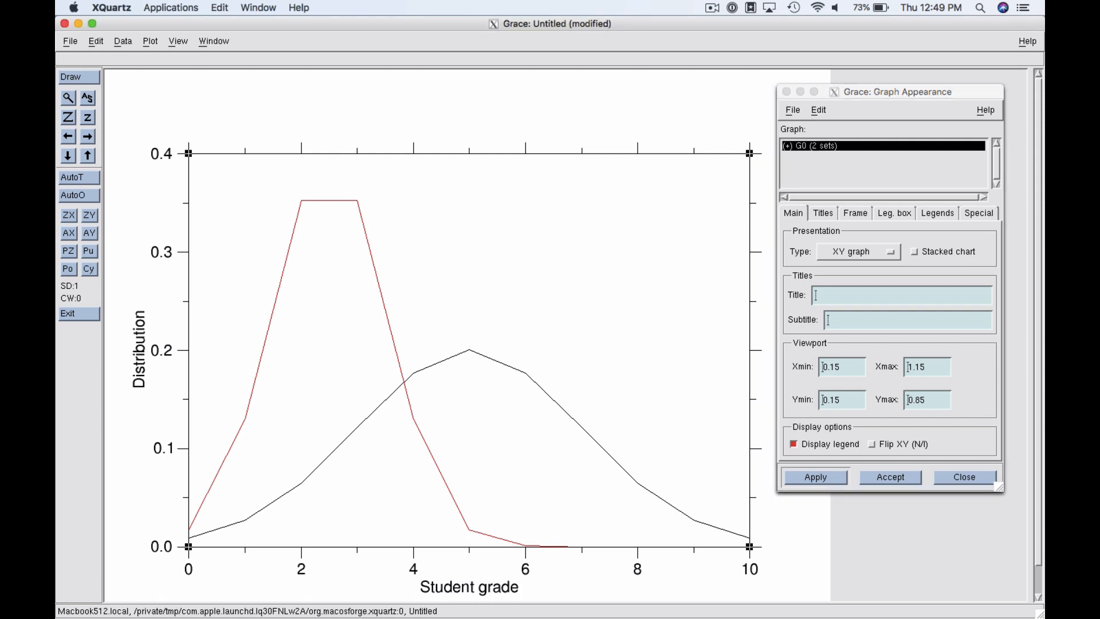
left_click(749, 546)
left_click(755, 275)
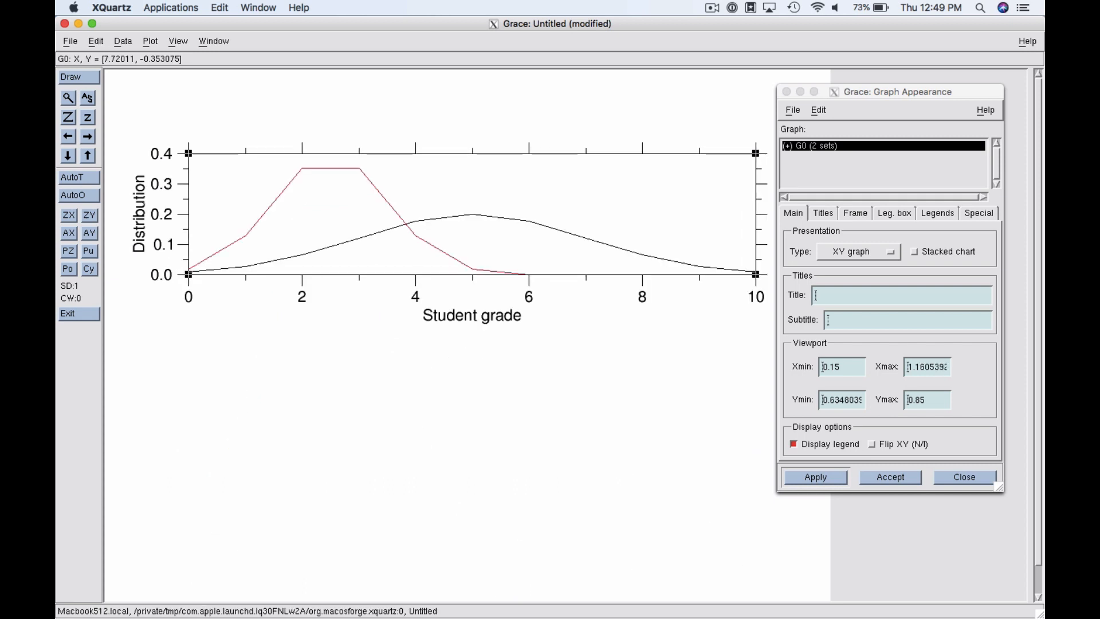
left_click(756, 275)
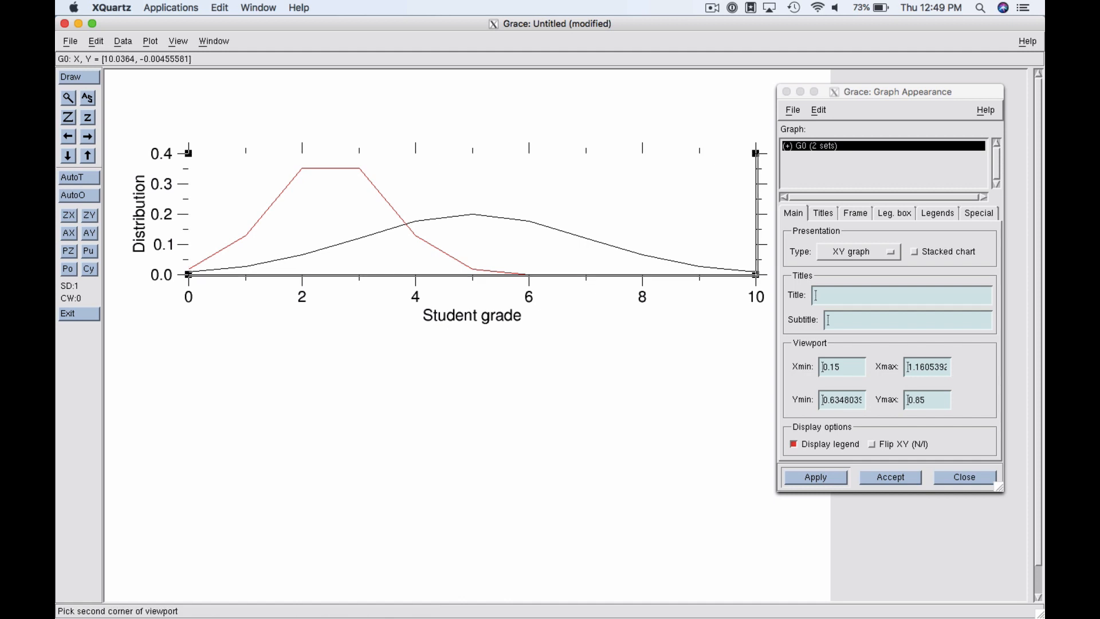
left_click(388, 560)
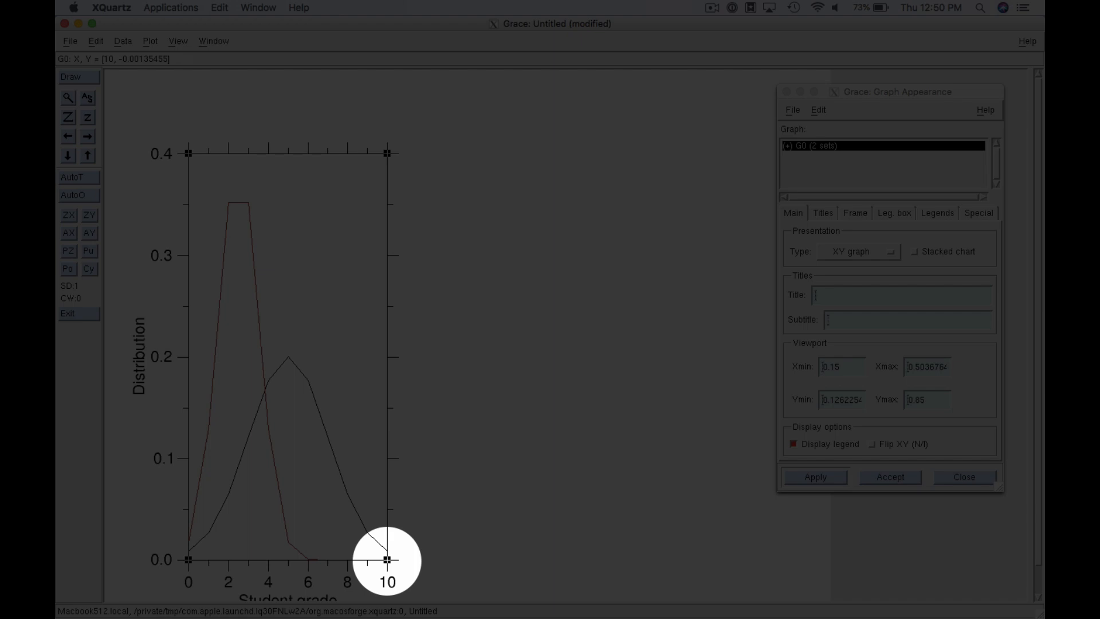
left_click_drag(387, 559, 487, 416)
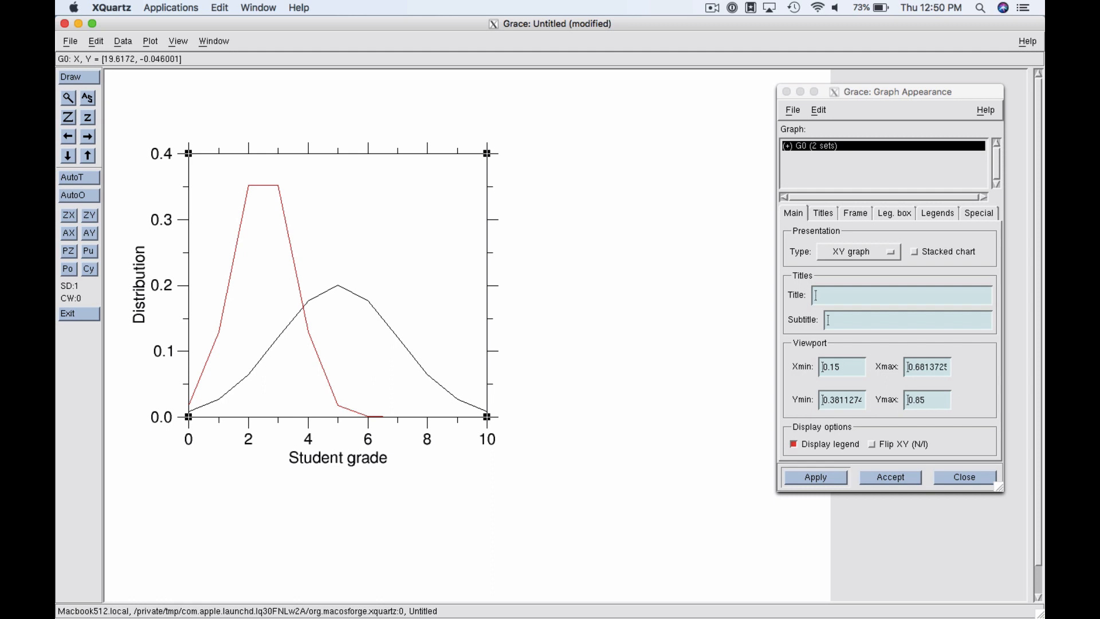
Set the graph's viewport to Xmax 0.6, Ymin 0.45 and Ymax 0.9, and apply the new size
left_click_drag(893, 91, 750, 115)
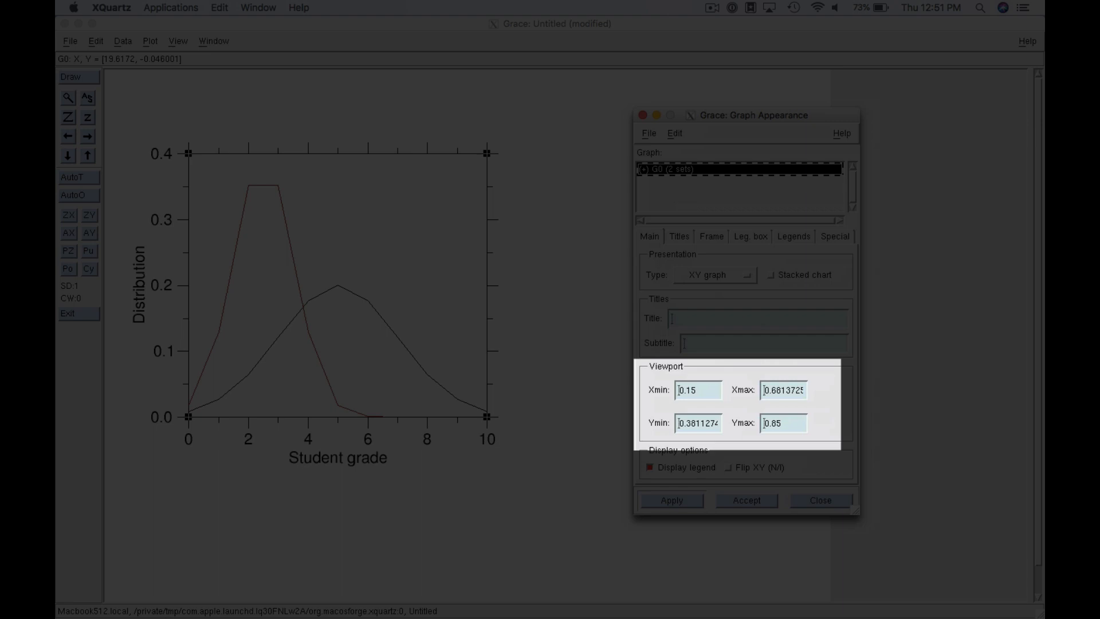
double_click(783, 390)
type("0.6")
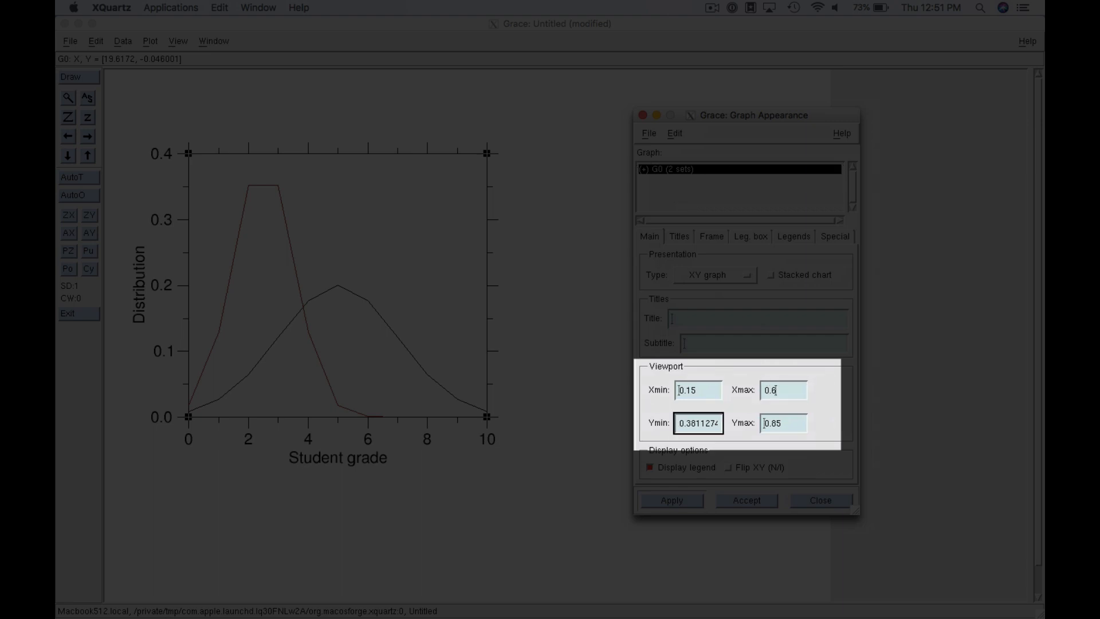
left_click(709, 423)
double_click(709, 423)
type("0.45")
key("Tab")
double_click(773, 423)
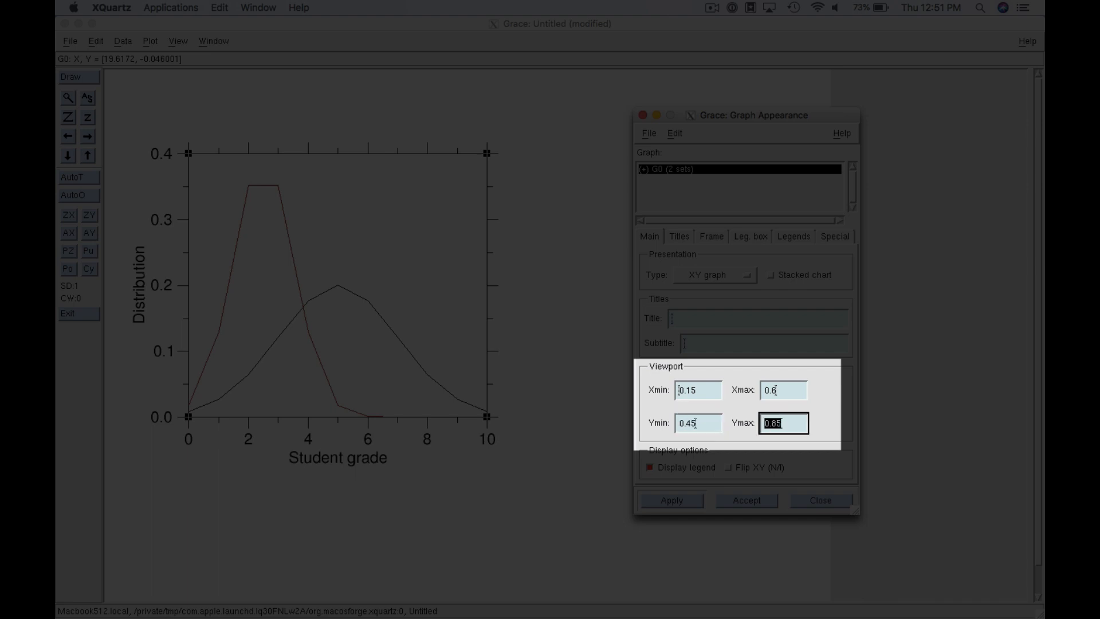
type("0.9")
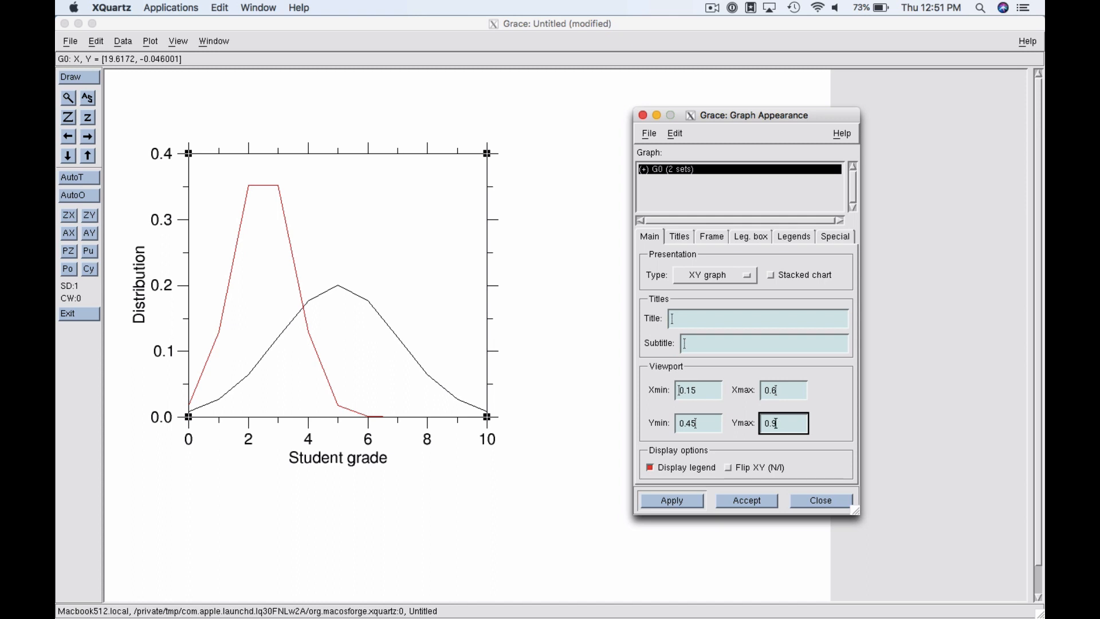
left_click(672, 500)
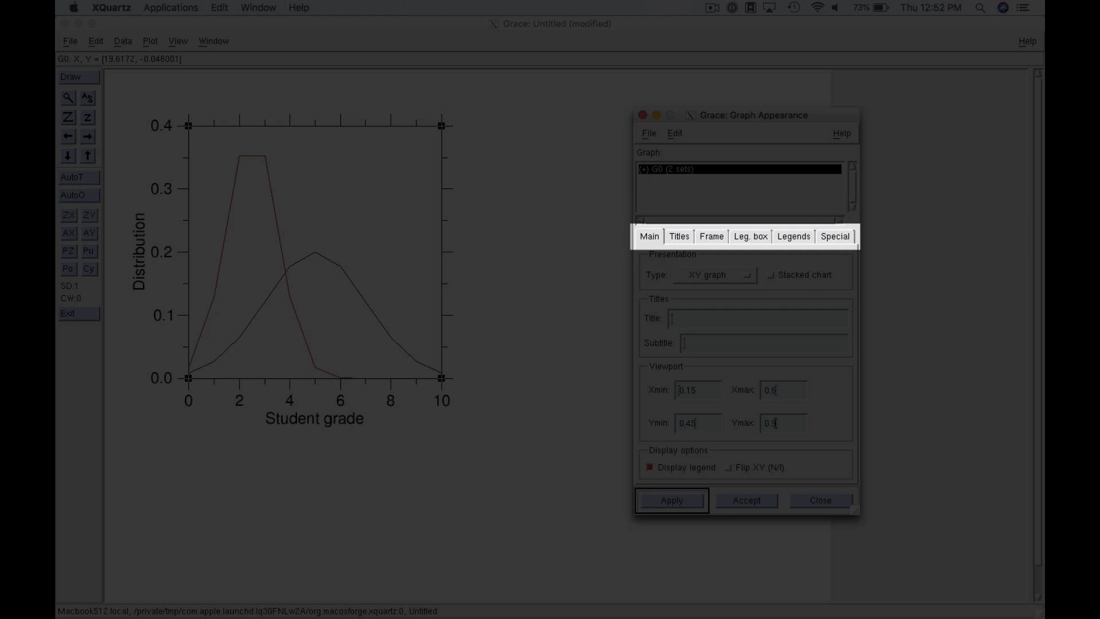
Set the graph frame's line width to 1.5, apply it, and close the Graph Appearance dialog
left_click(680, 236)
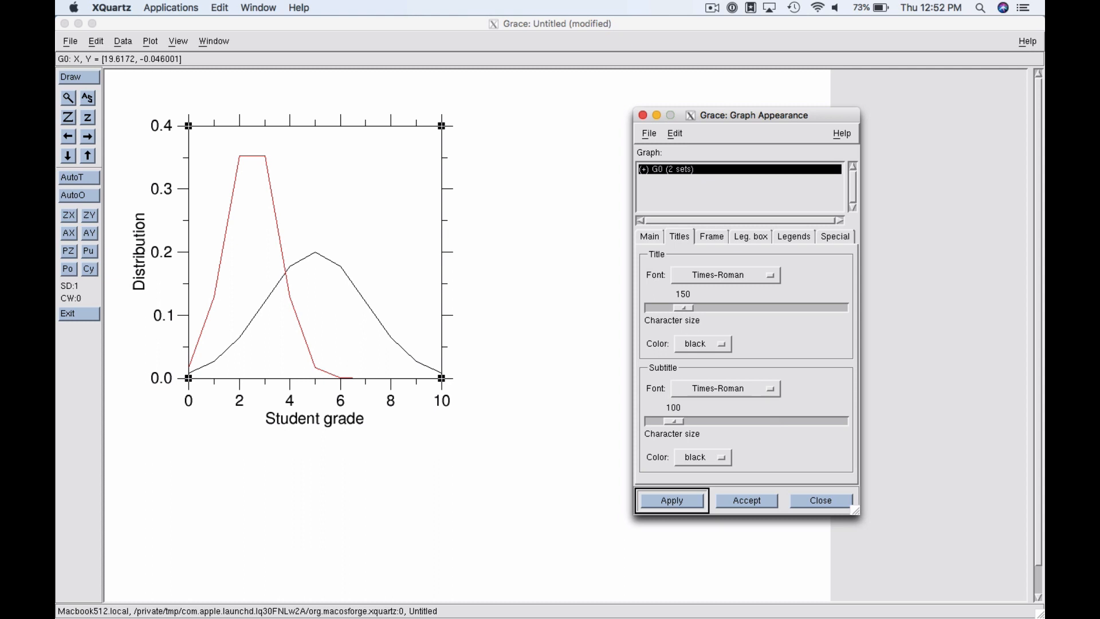
left_click(712, 237)
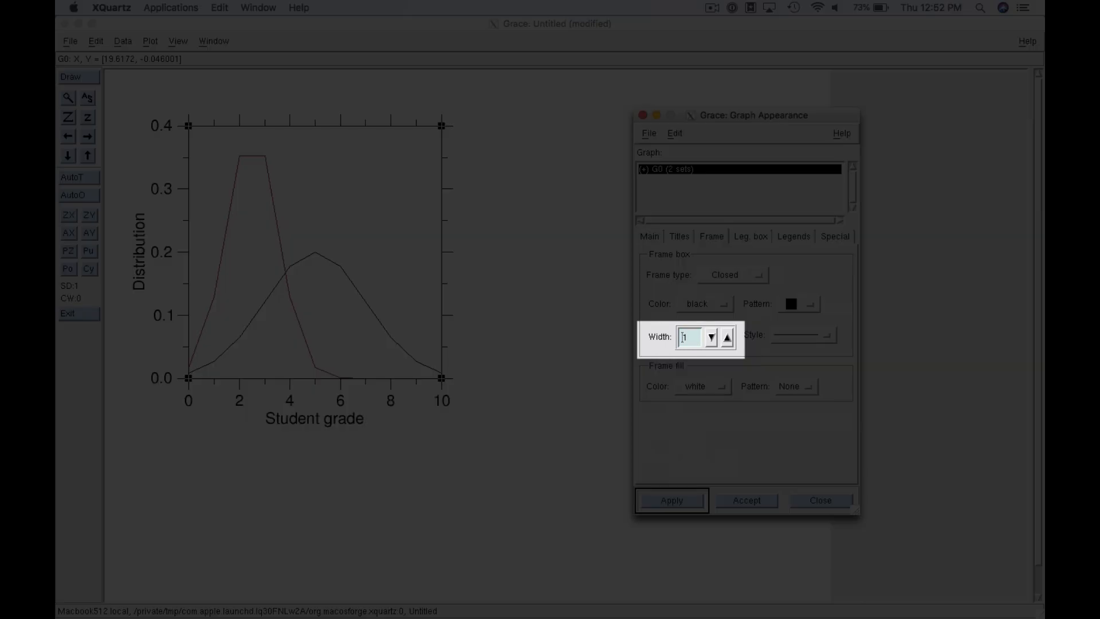
left_click(727, 338)
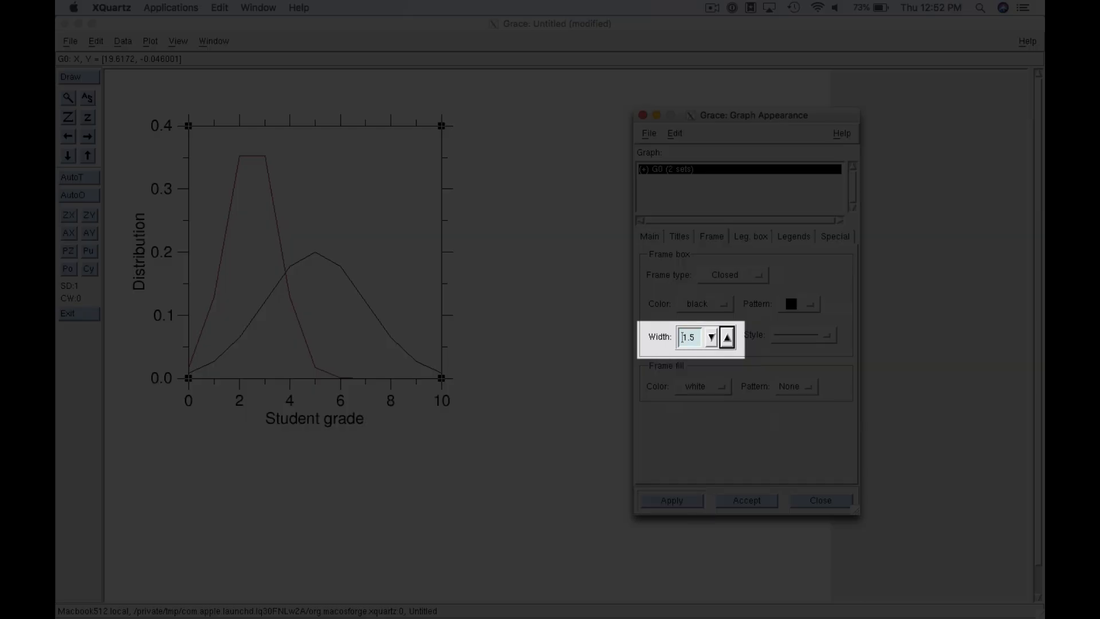
left_click(672, 501)
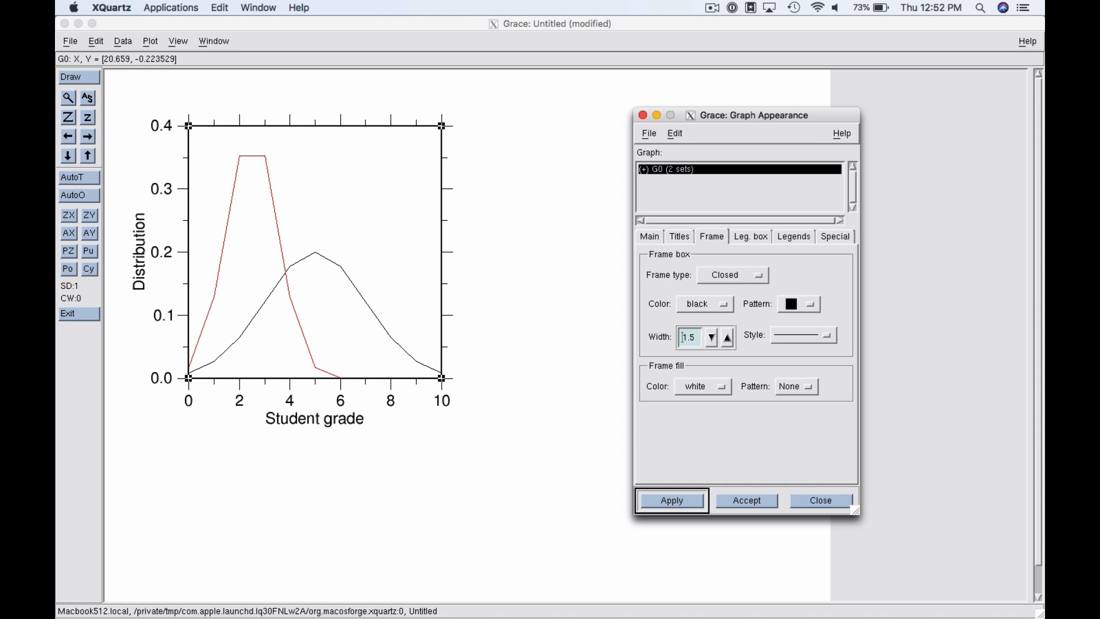
left_click(751, 236)
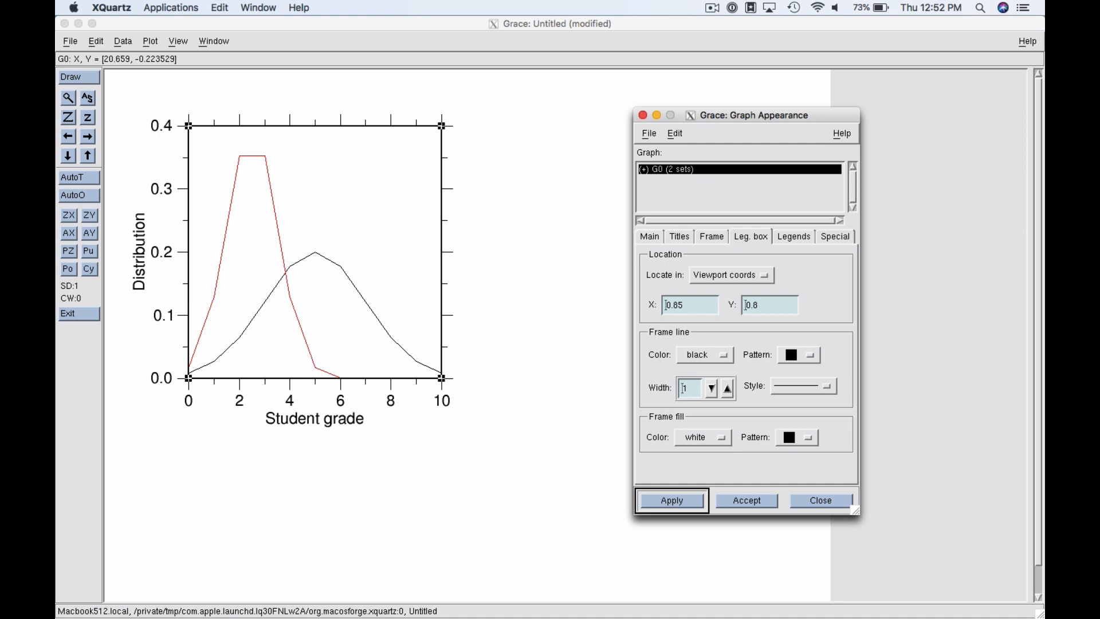
left_click(793, 236)
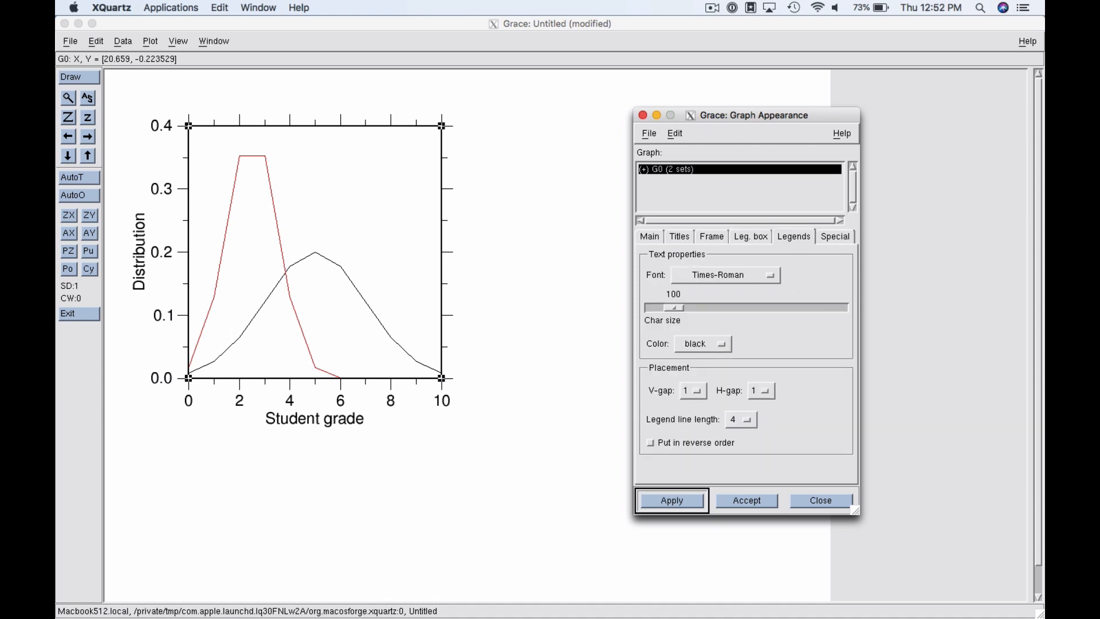
left_click(835, 236)
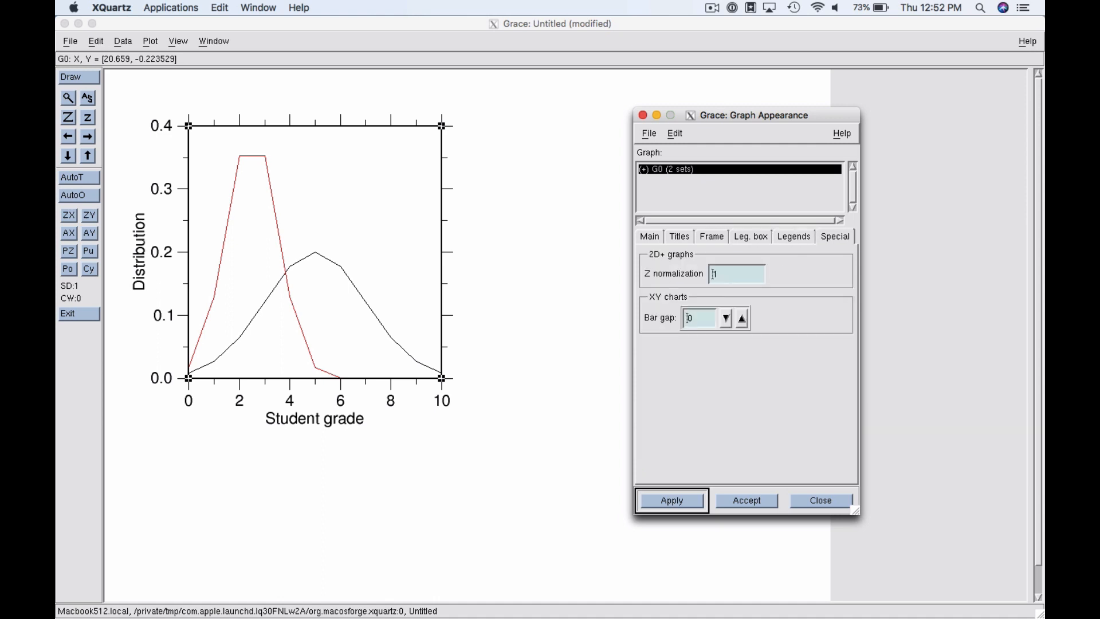
left_click(821, 501)
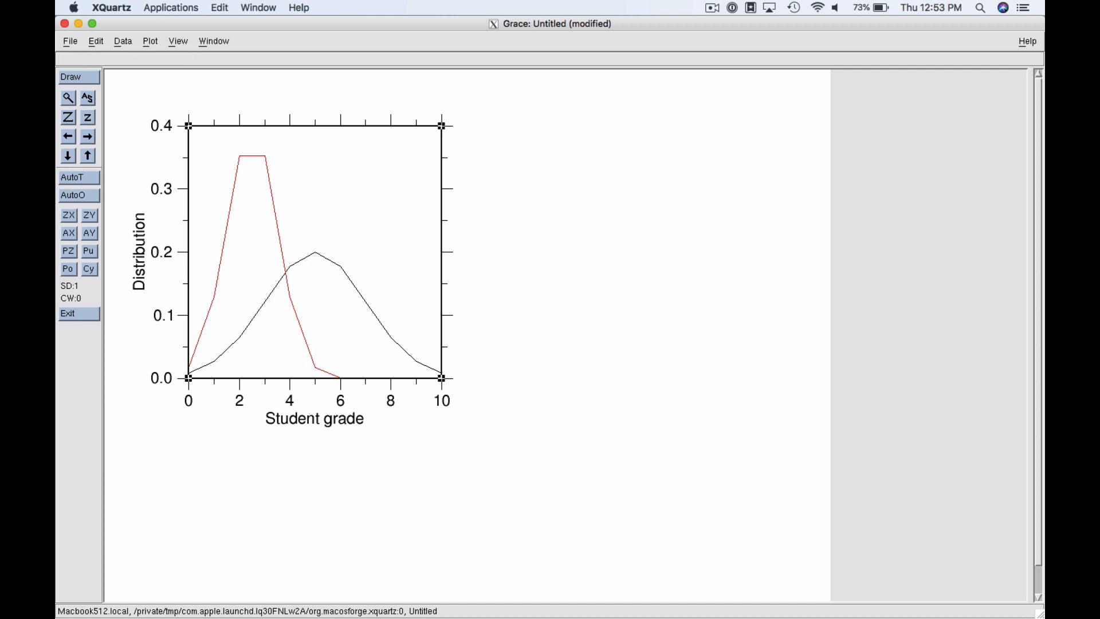
Set the line width of the X axis major and minor tick marks to 1.5 and apply it
double_click(225, 378)
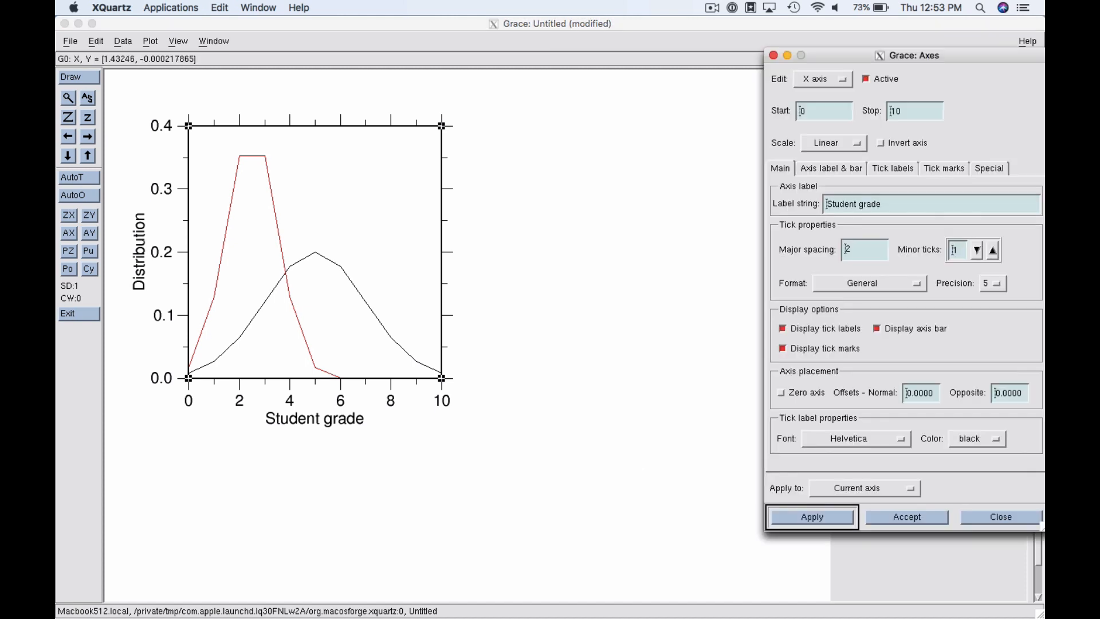
left_click_drag(848, 55, 715, 88)
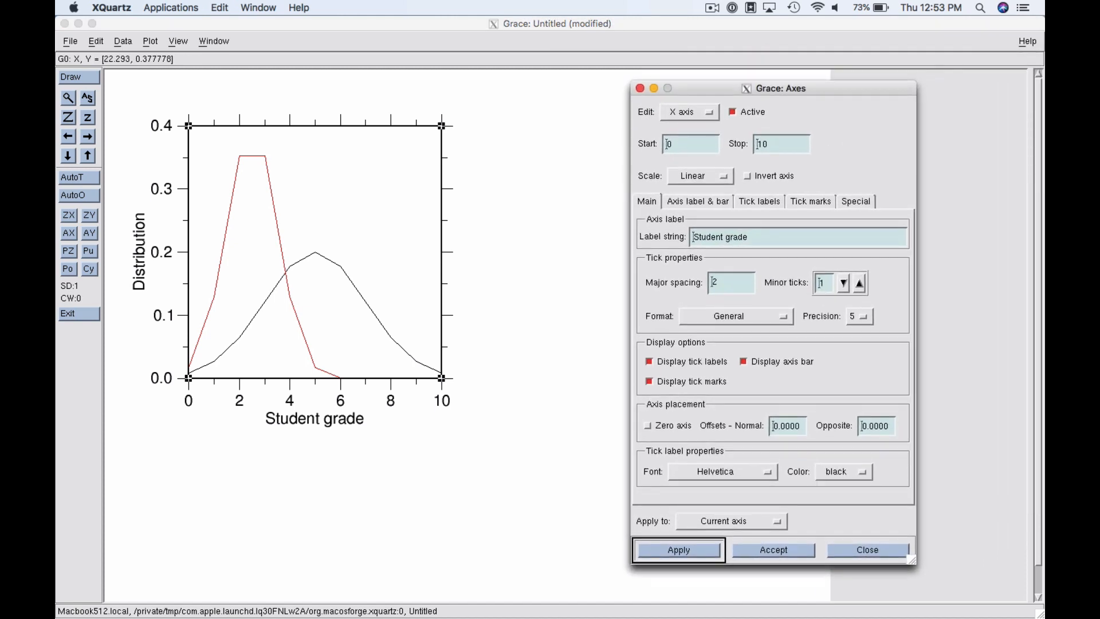
left_click(810, 202)
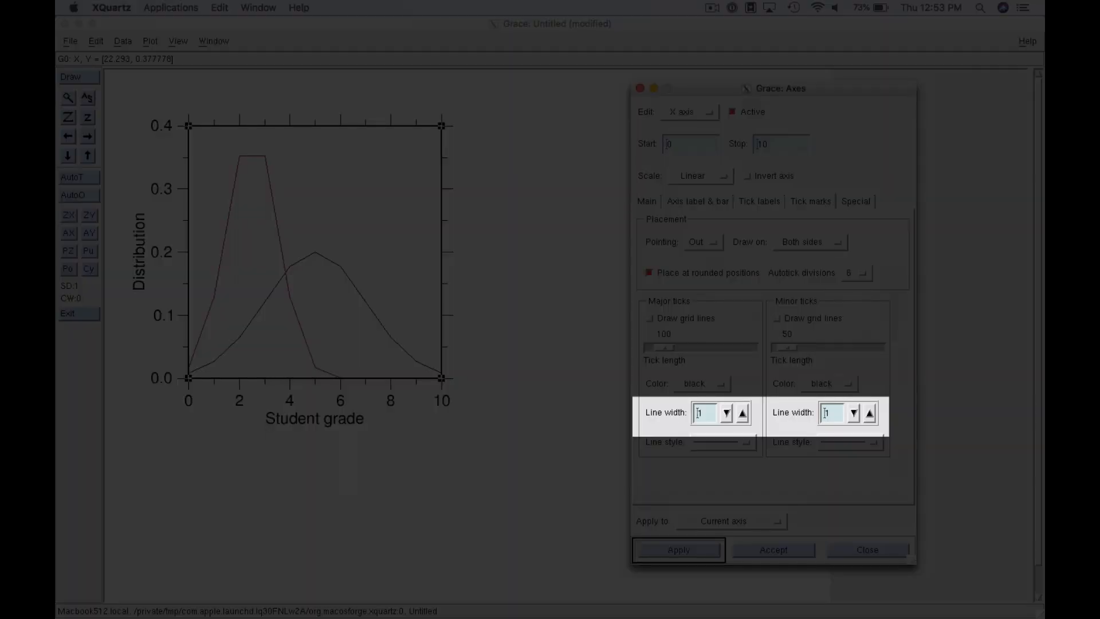
left_click(742, 412)
left_click(869, 412)
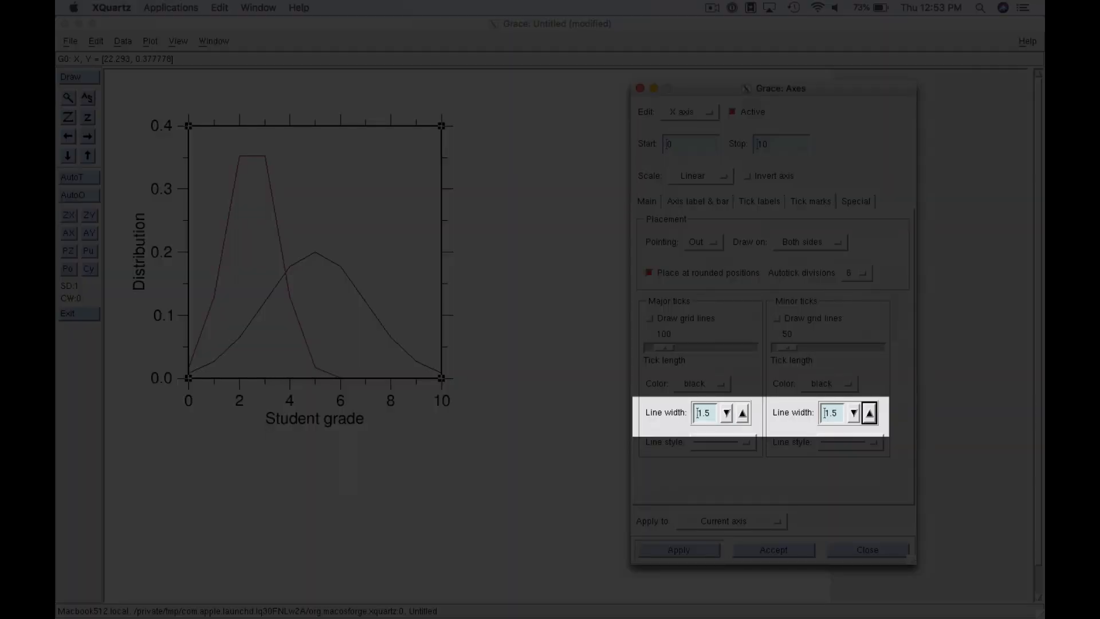
left_click(678, 550)
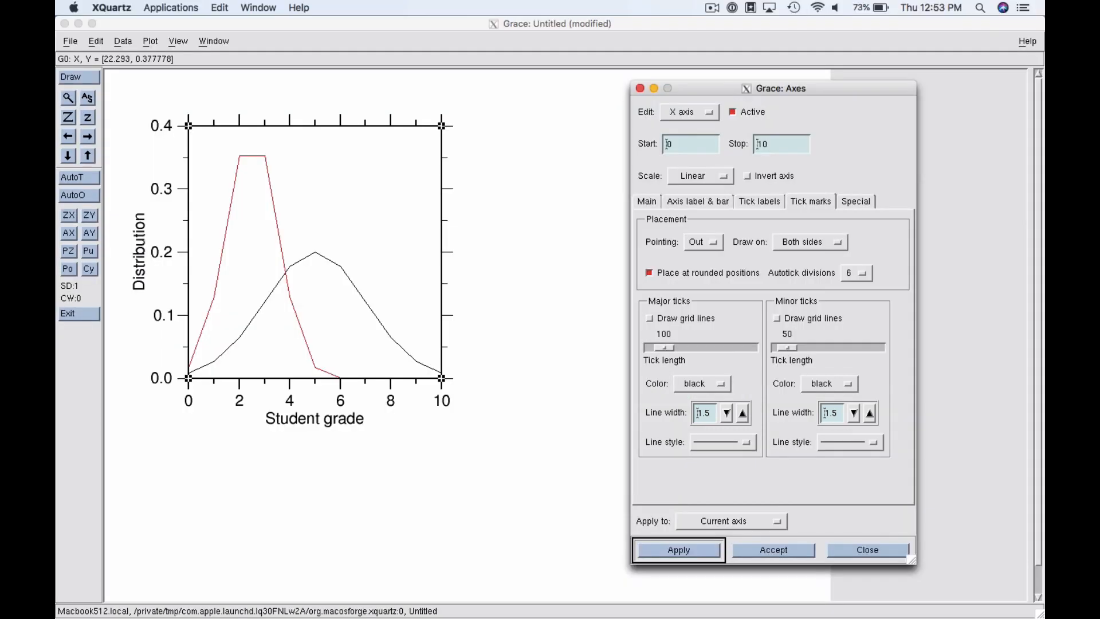
Set the Y axis major and minor tick mark line widths to 1.5, apply, and close the axis settings
left_click(690, 111)
left_click(682, 128)
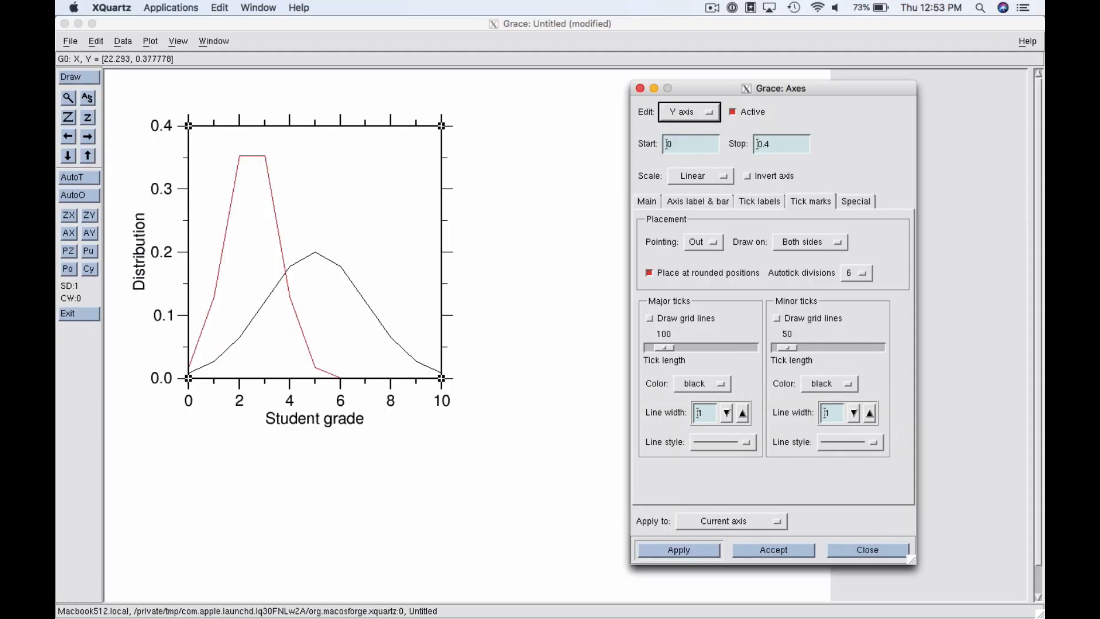
left_click(869, 413)
left_click(742, 413)
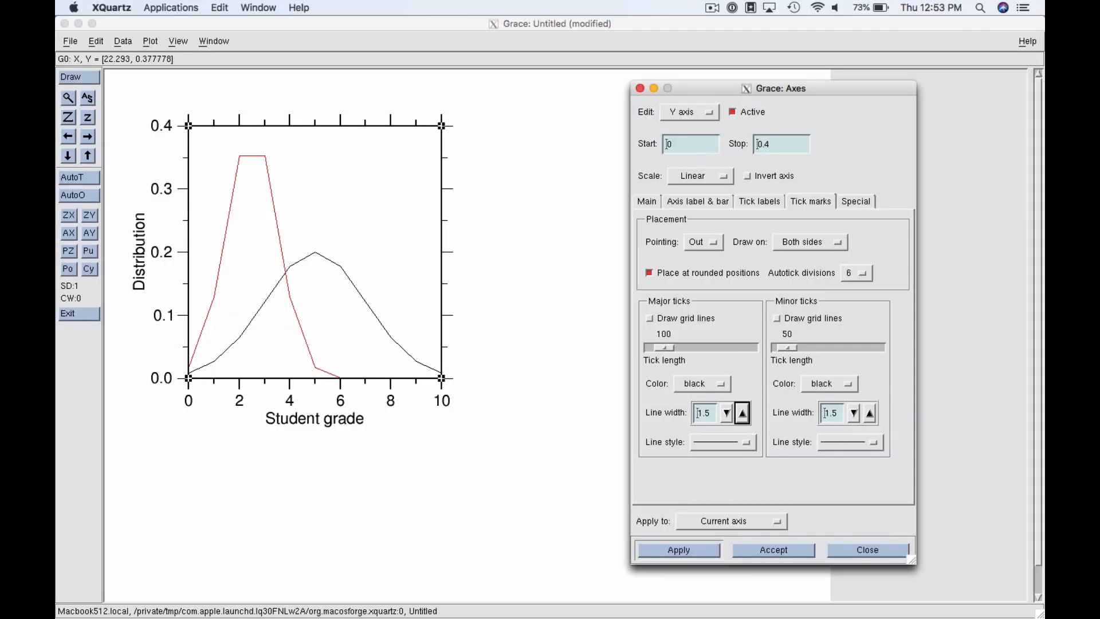
left_click(679, 549)
left_click(640, 88)
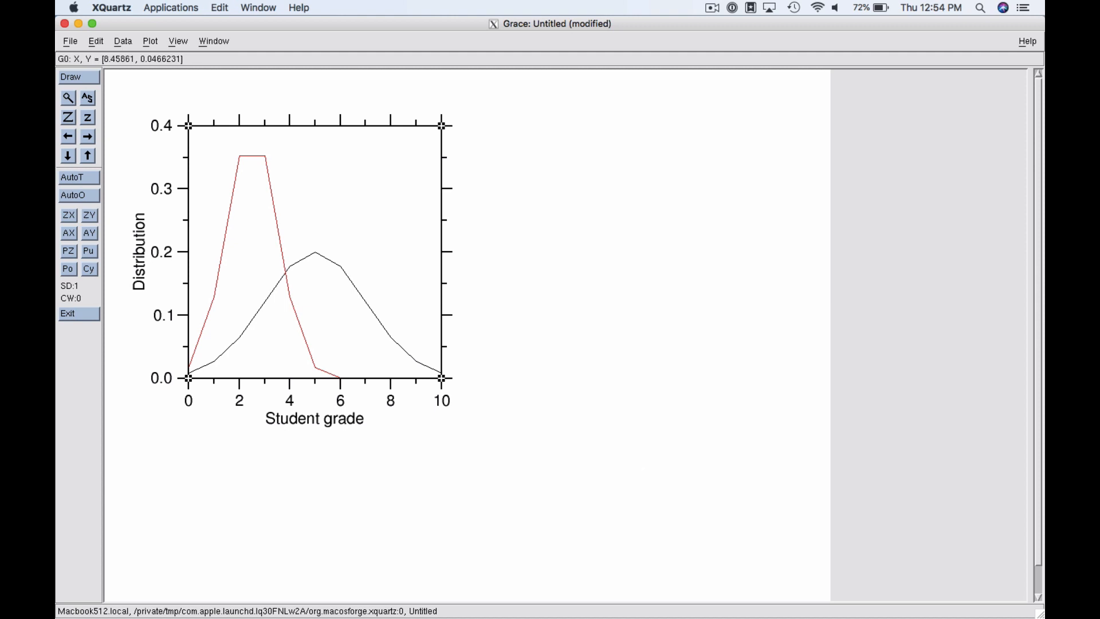
Open the Set Appearance settings and place the dialog clear of the graph
double_click(401, 347)
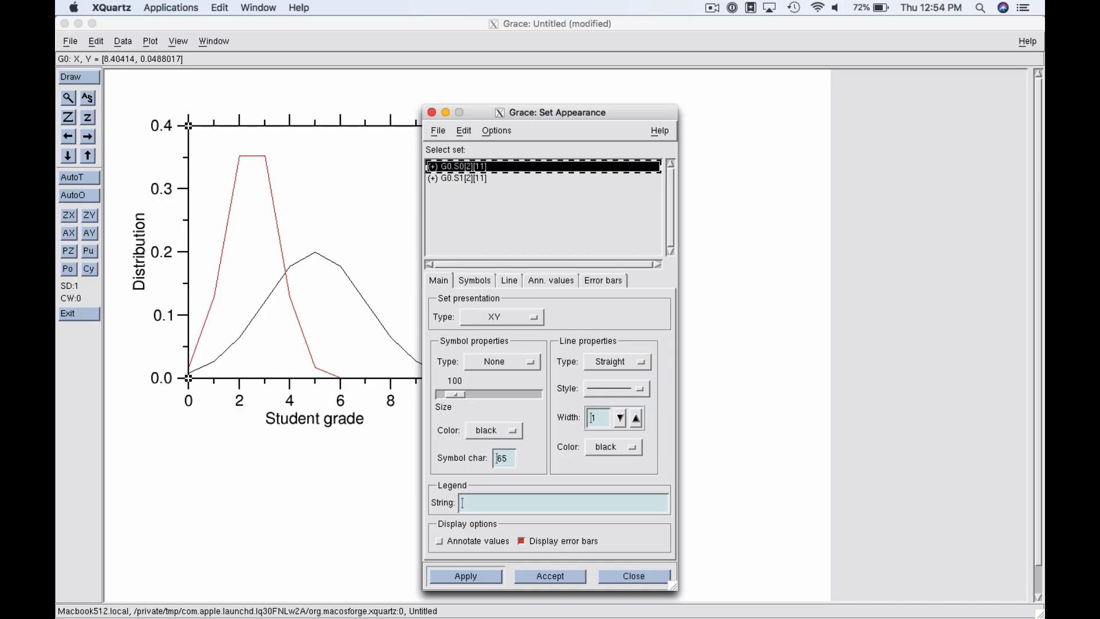
left_click(431, 112)
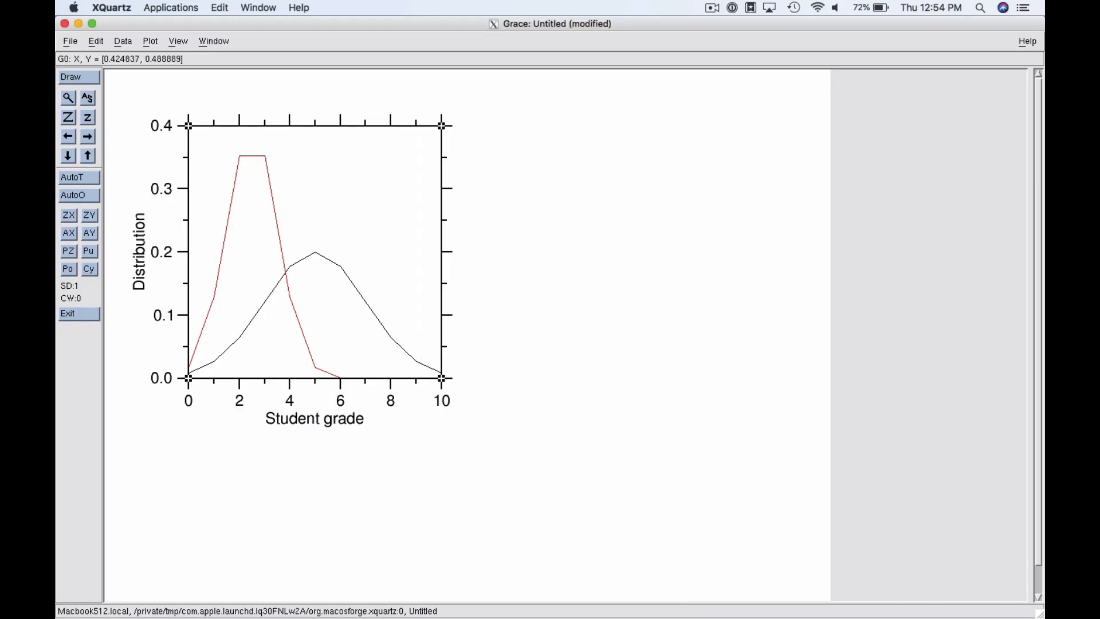
left_click(150, 41)
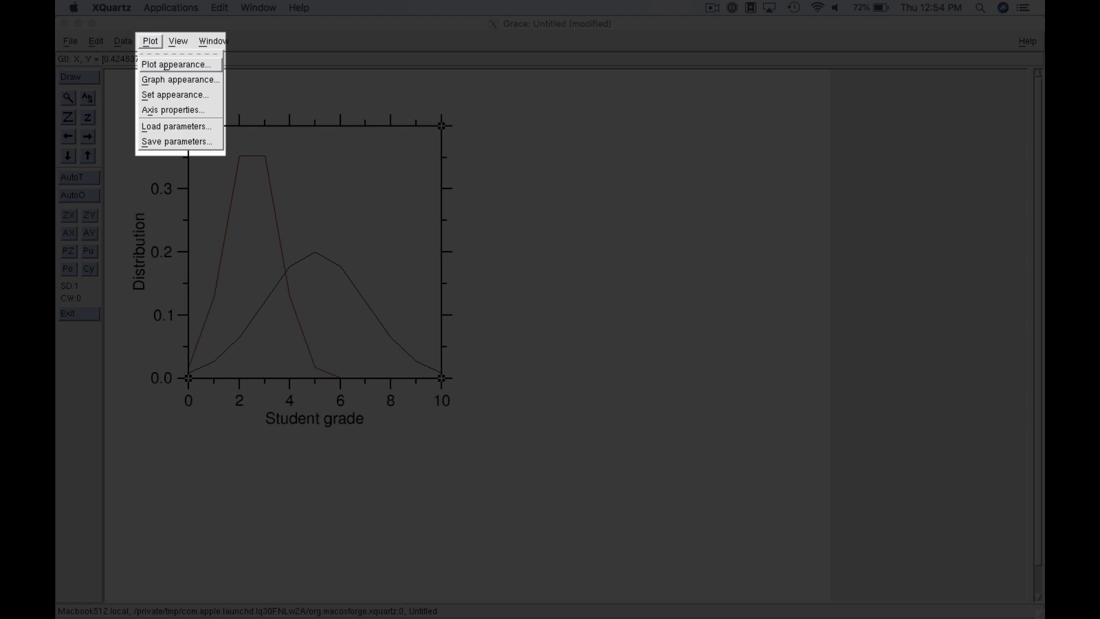
left_click(175, 94)
left_click_drag(585, 127, 771, 74)
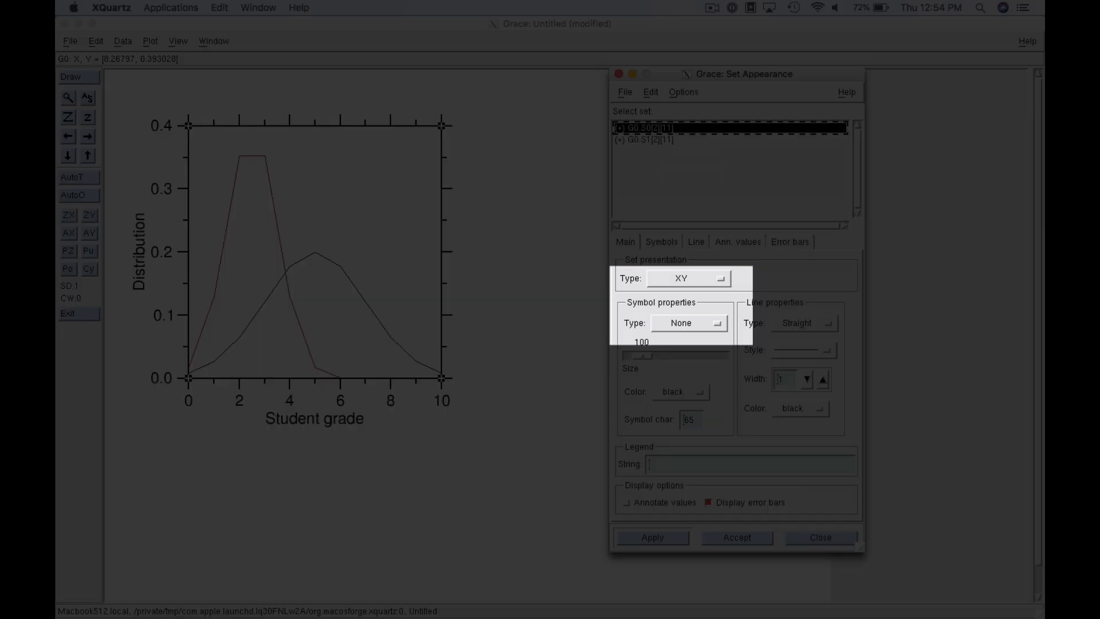
Keep the first data set's presentation type as XY and mark its points with Square symbols
left_click(688, 278)
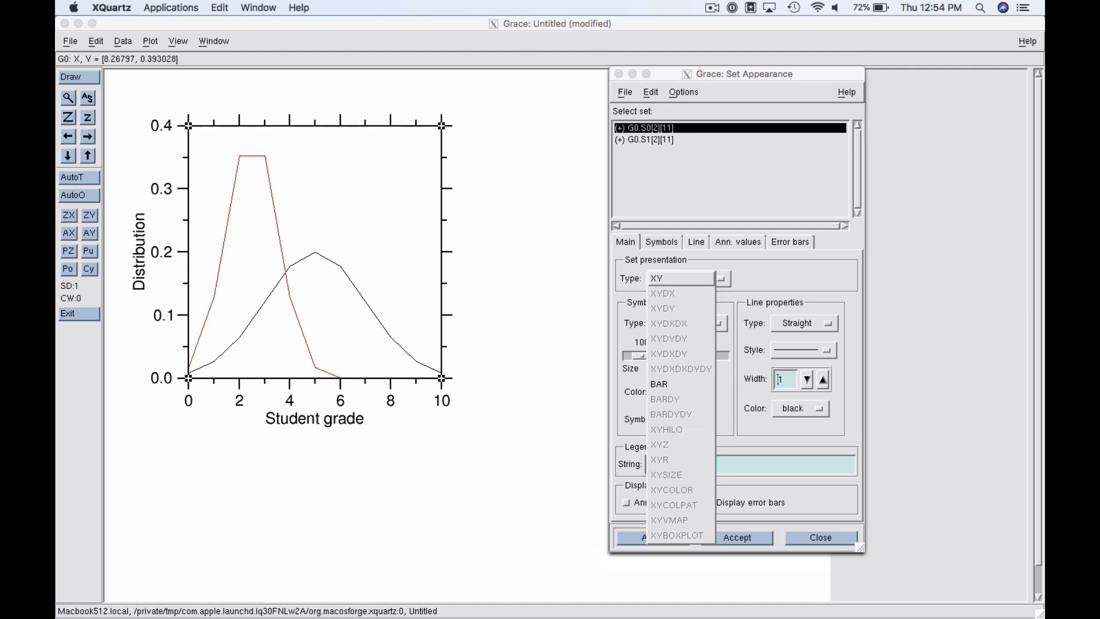
left_click(681, 278)
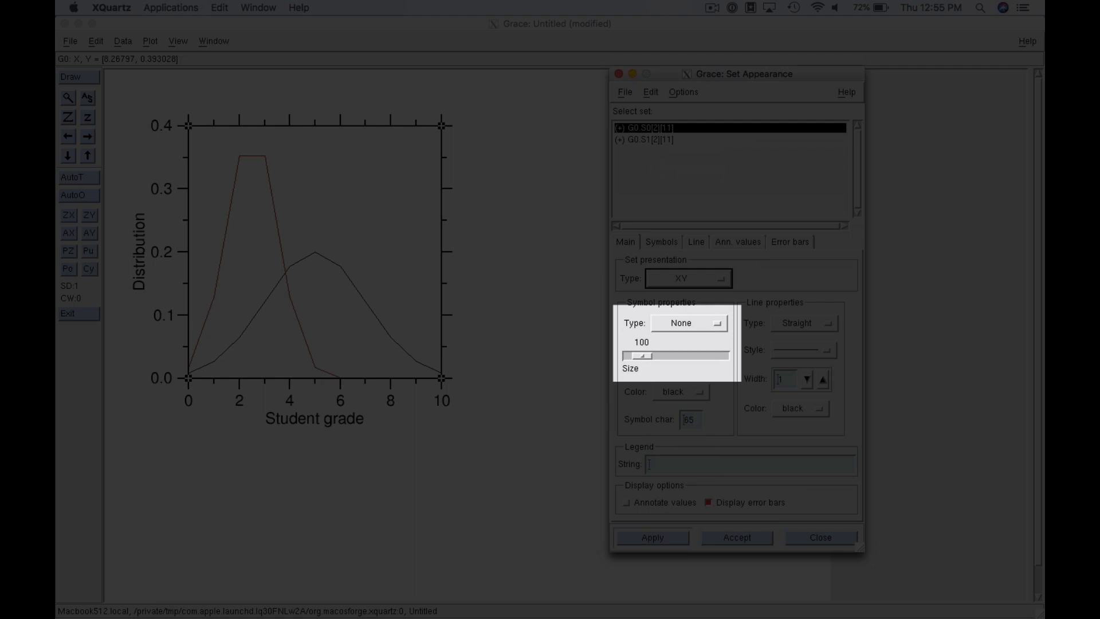
left_click(689, 323)
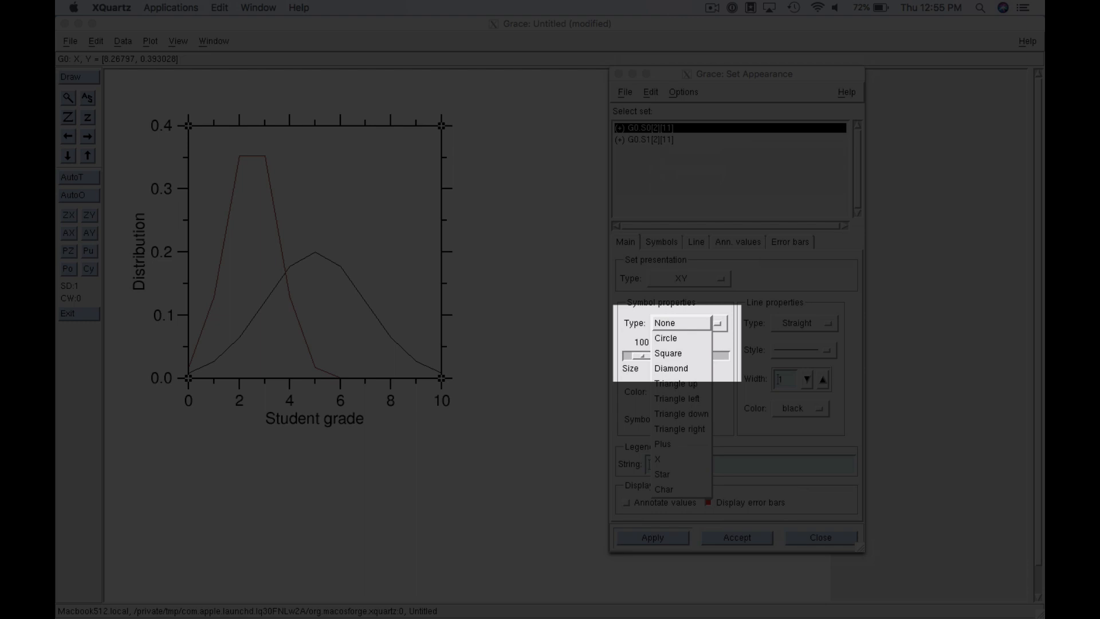
left_click(668, 353)
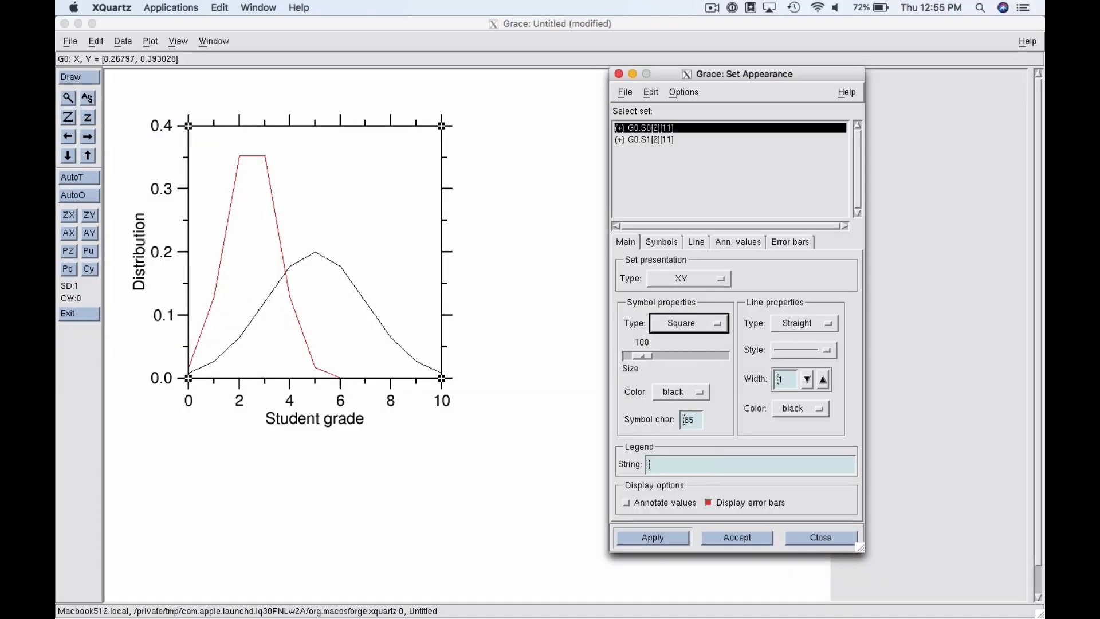
left_click(652, 537)
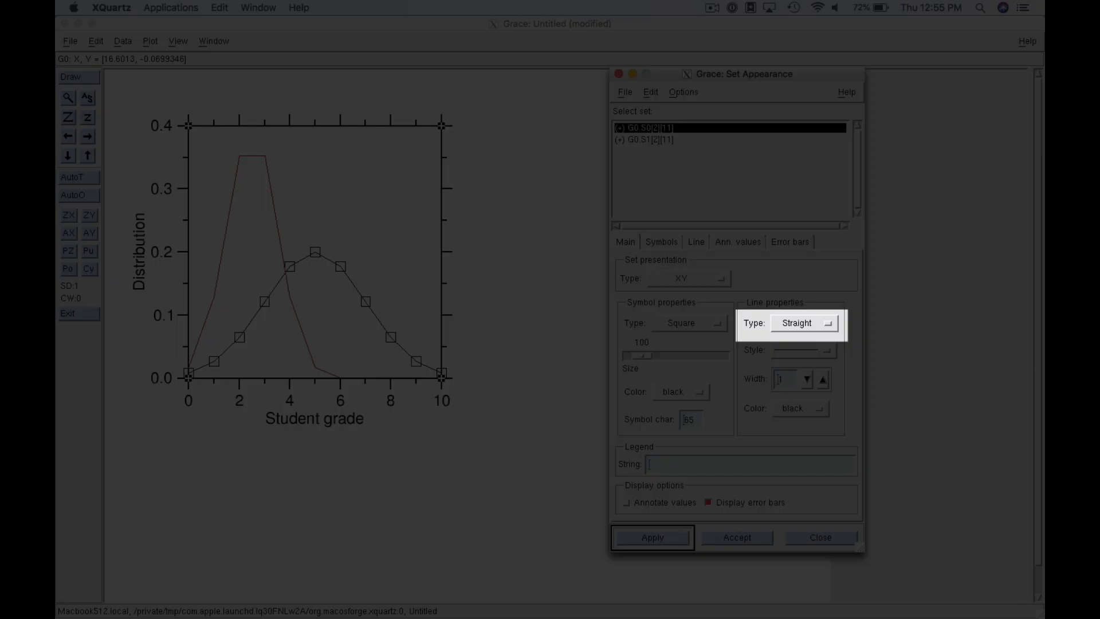
Remove the connecting line from the first data set by setting its line type to None, and apply
left_click(804, 323)
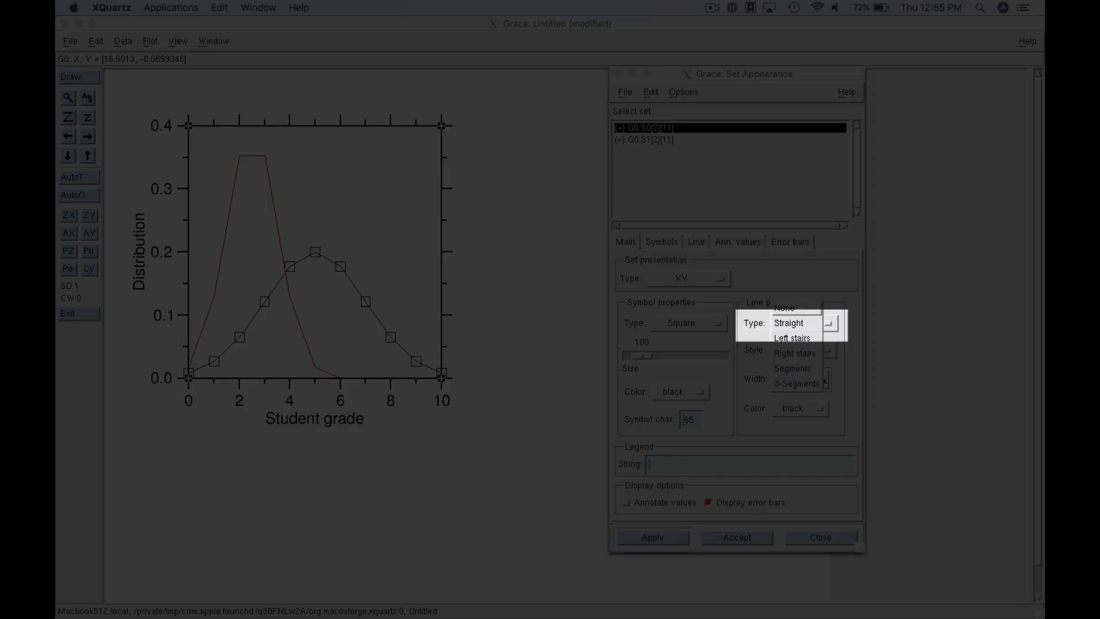
left_click(795, 309)
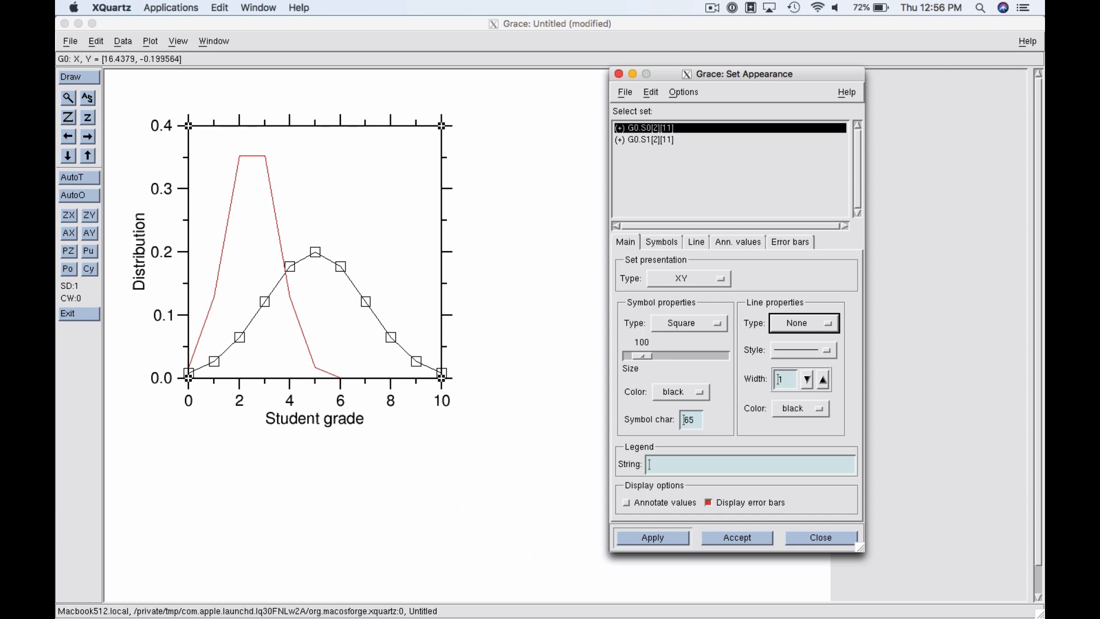
left_click(652, 537)
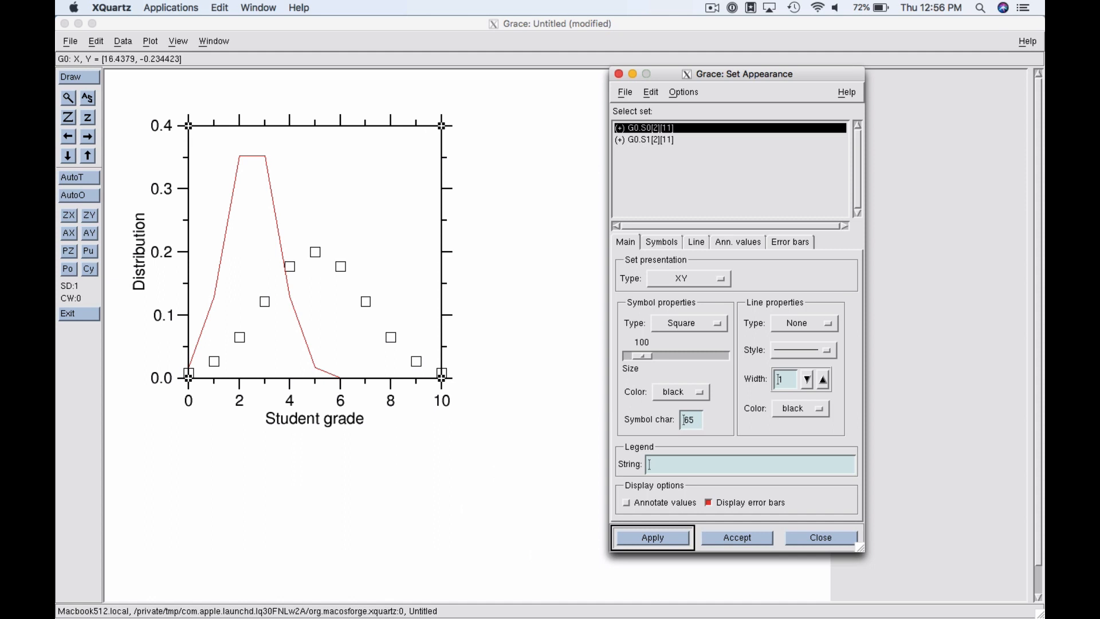
Give the first data set the legend string CEE105 and apply it
left_click(649, 465)
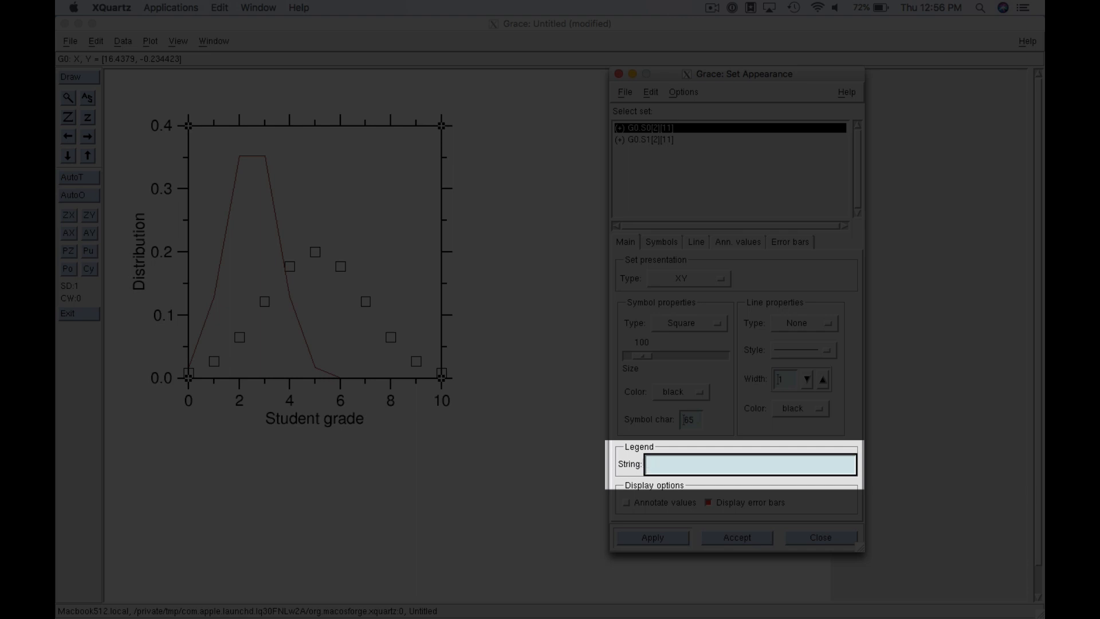
type("CEE105")
left_click(653, 537)
Give the second data set the legend string CEE106 and apply it
left_click_drag(736, 74, 883, 88)
left_click(797, 155)
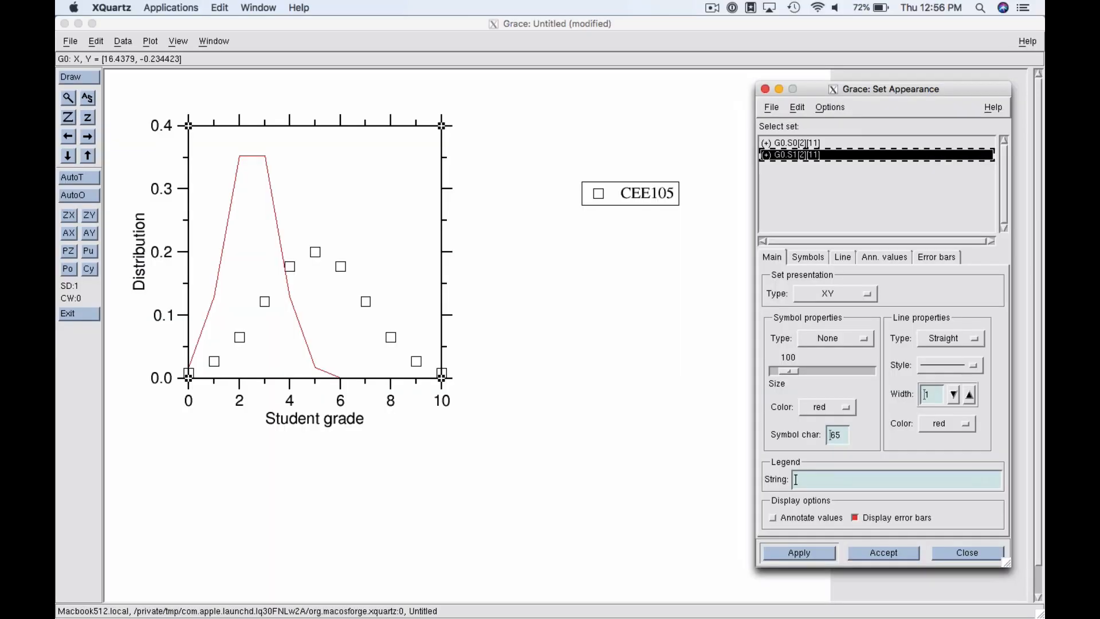
left_click(795, 479)
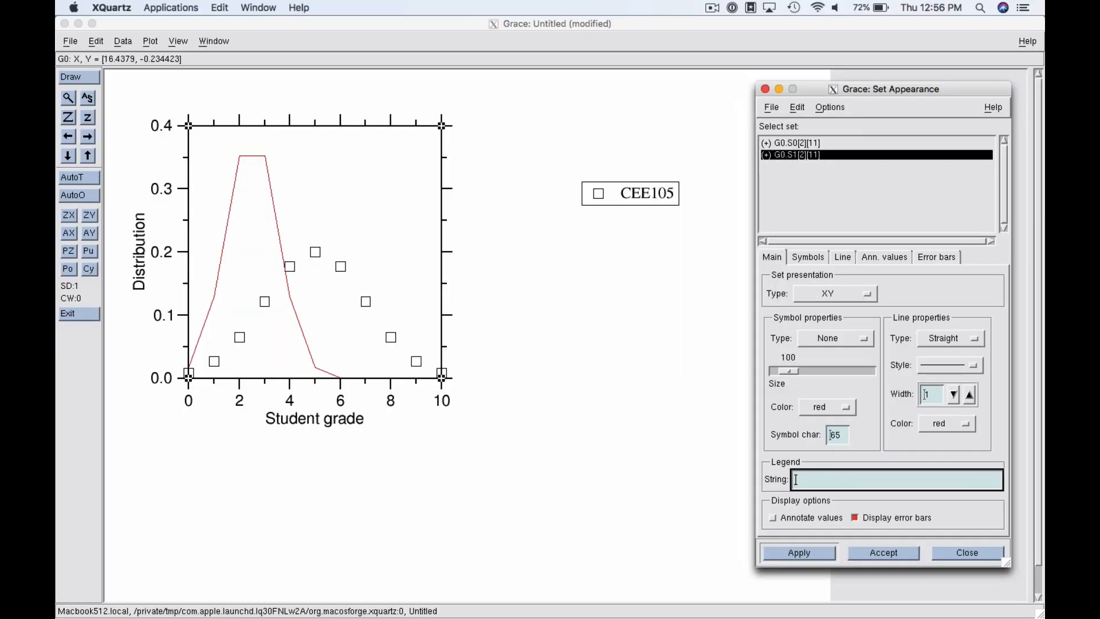
type("CEE106")
key("Return")
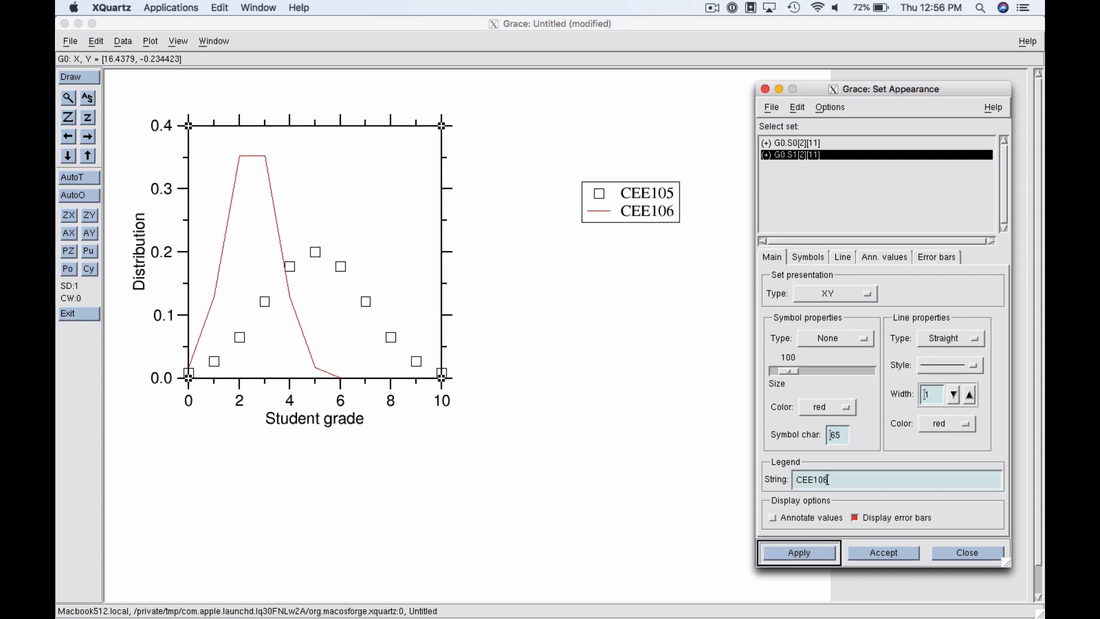
Fill the first data set's square symbols with the solid pattern and apply it
left_click(797, 143)
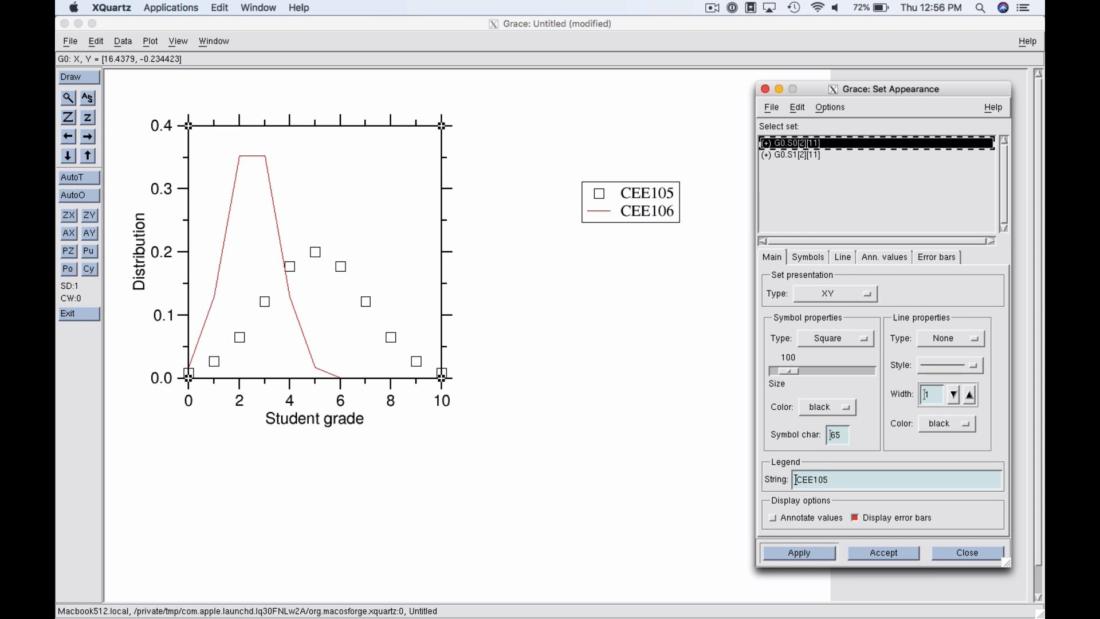
left_click(807, 257)
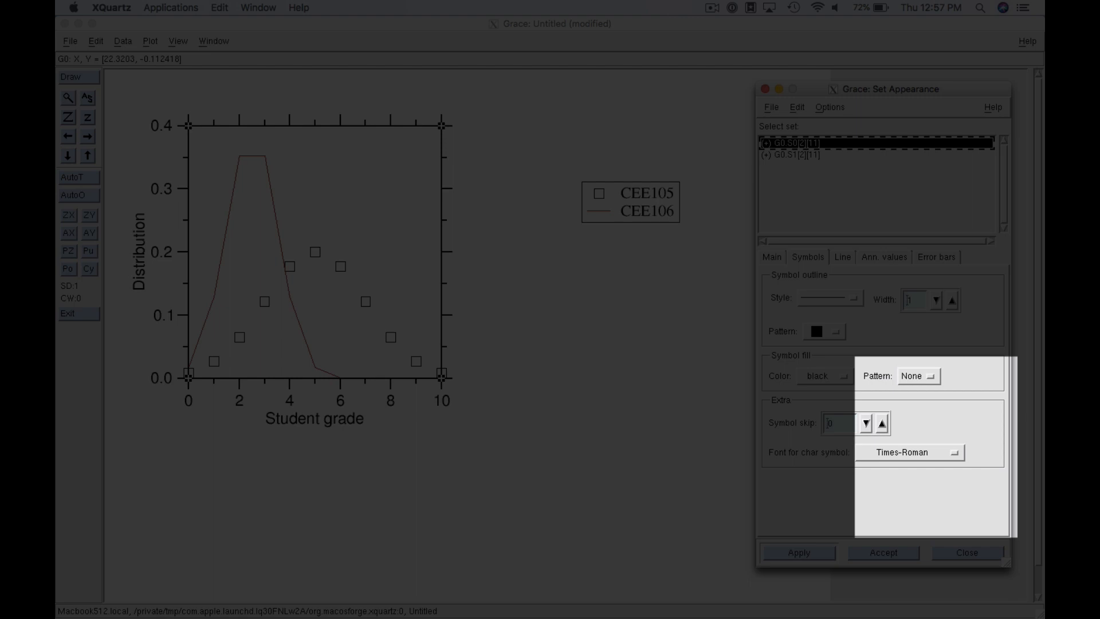
left_click(919, 376)
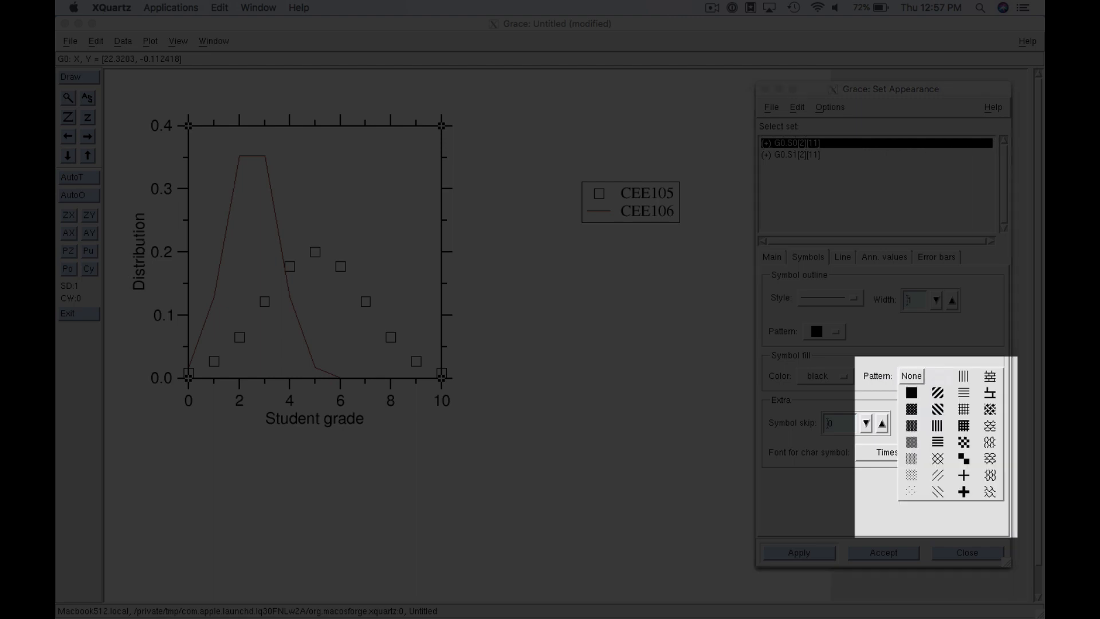
left_click(912, 392)
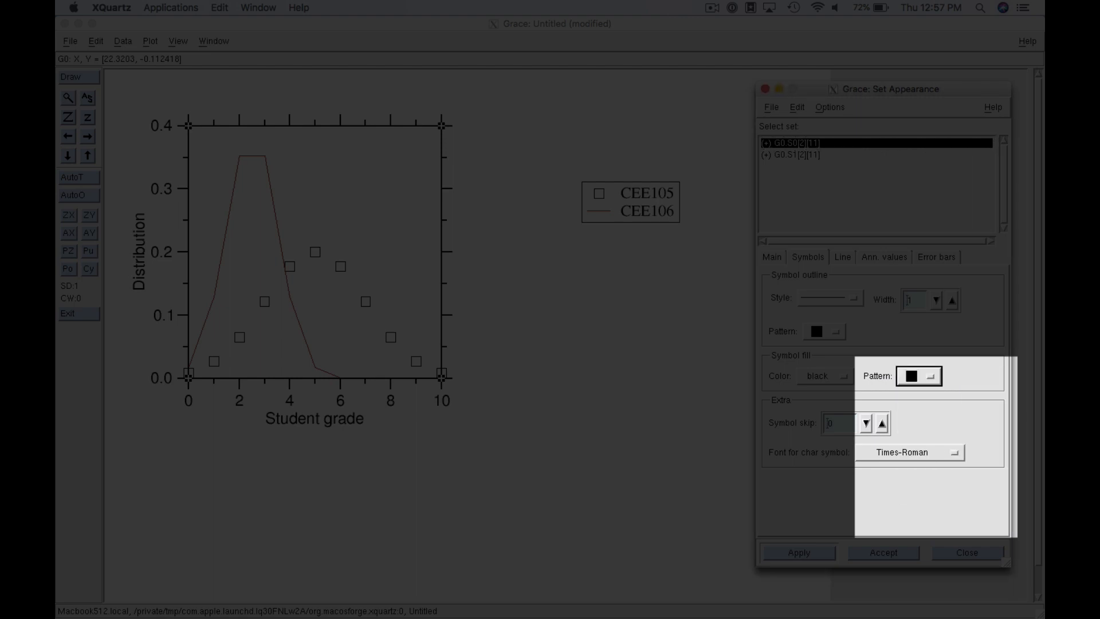
left_click(799, 553)
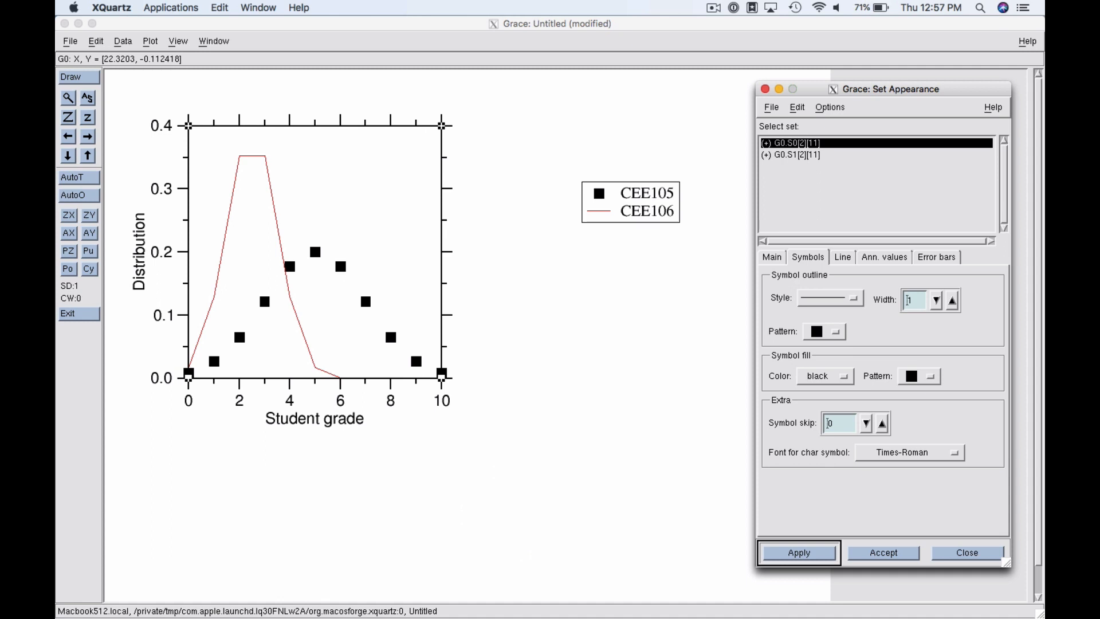
left_click(842, 257)
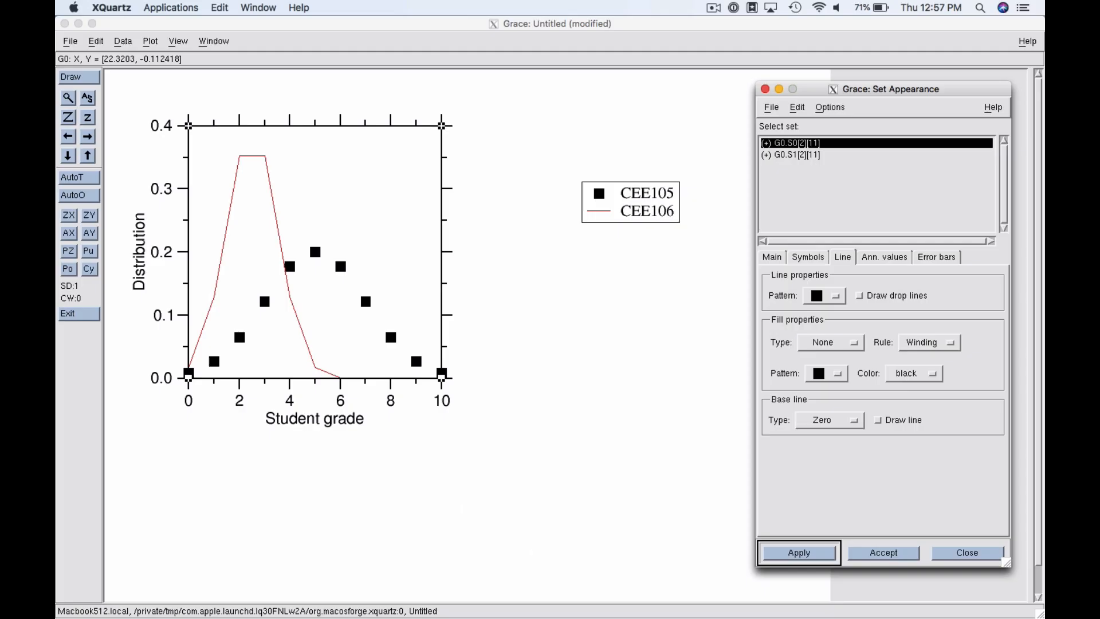
left_click(883, 258)
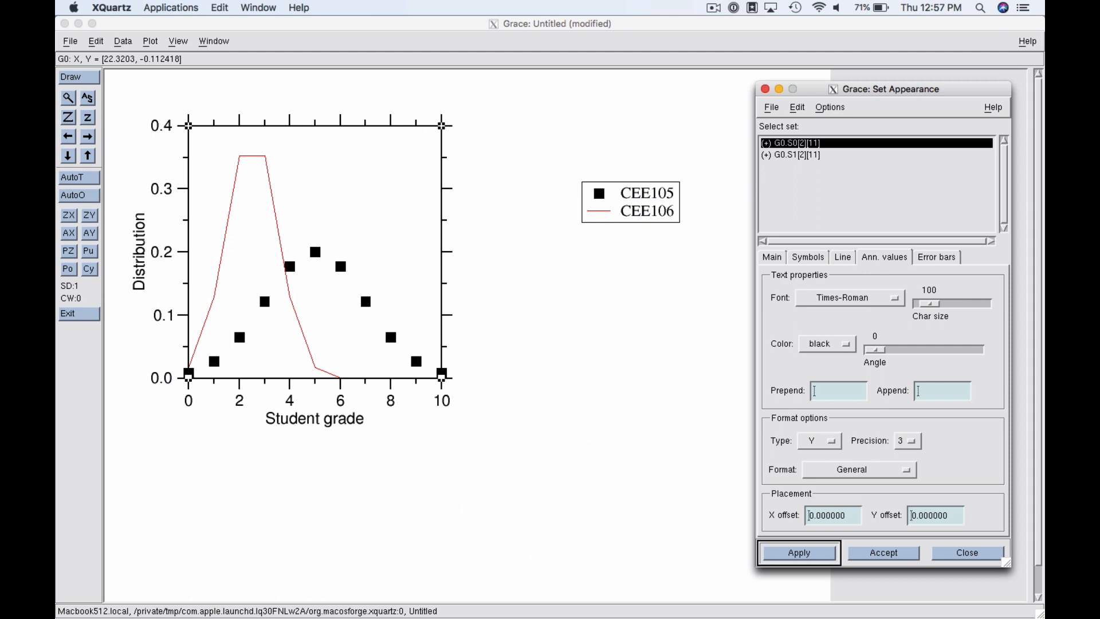
left_click(936, 257)
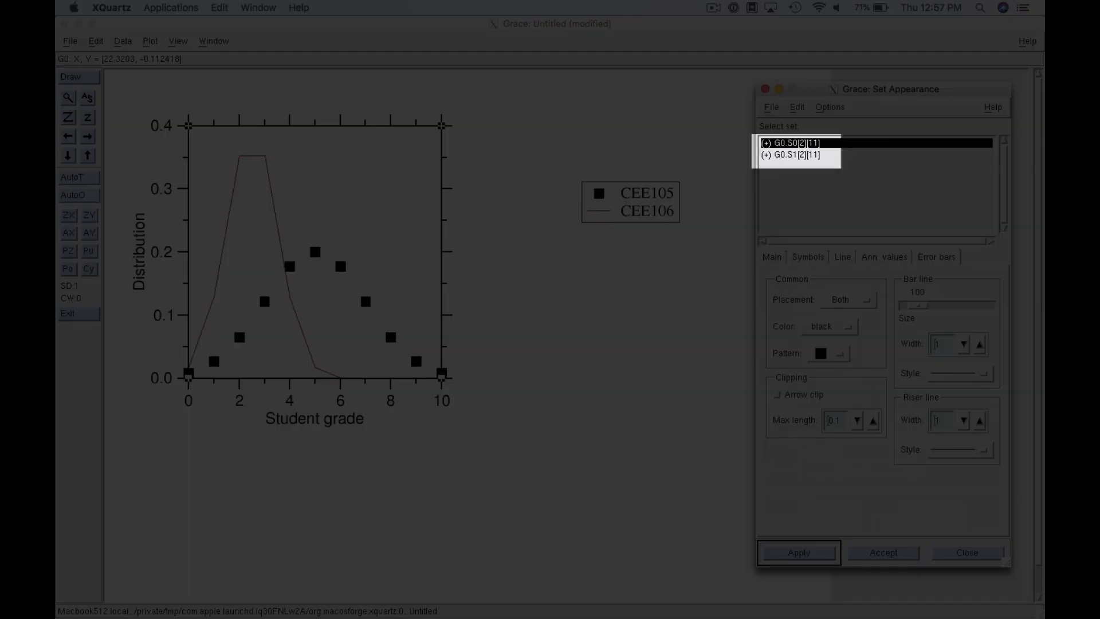
Mark the second data set's points with Diamond symbols and apply the change
left_click(796, 155)
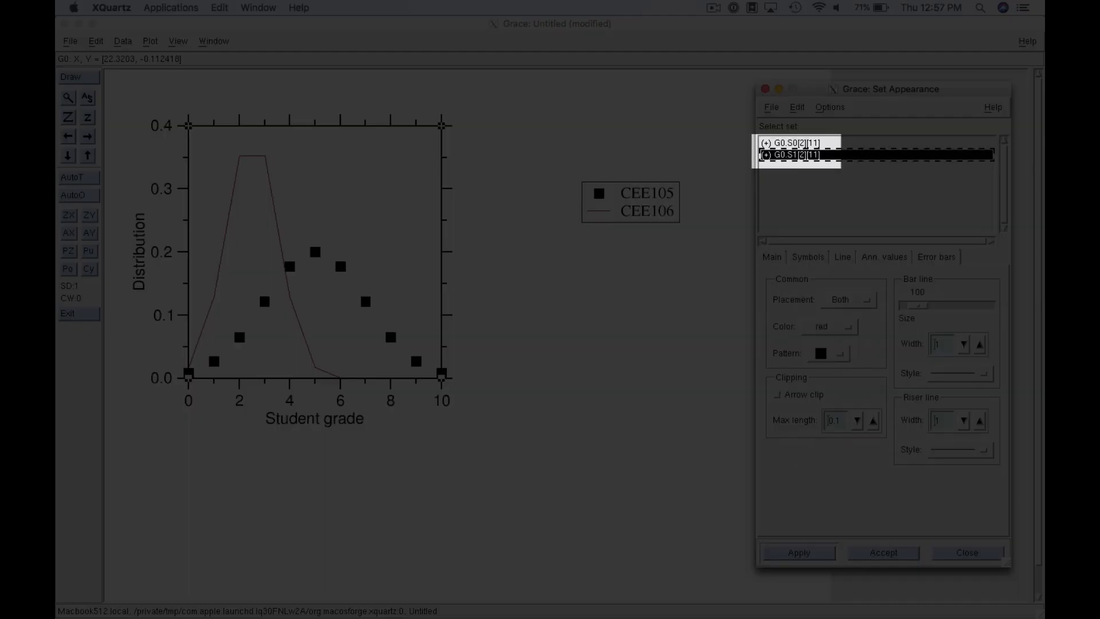
left_click(771, 257)
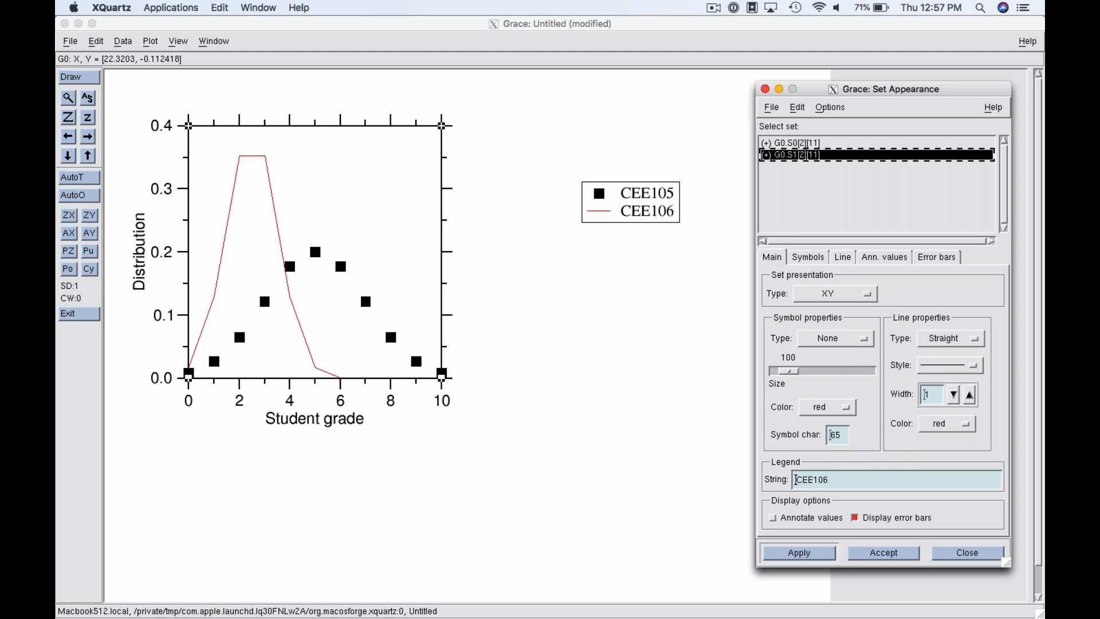
left_click(836, 338)
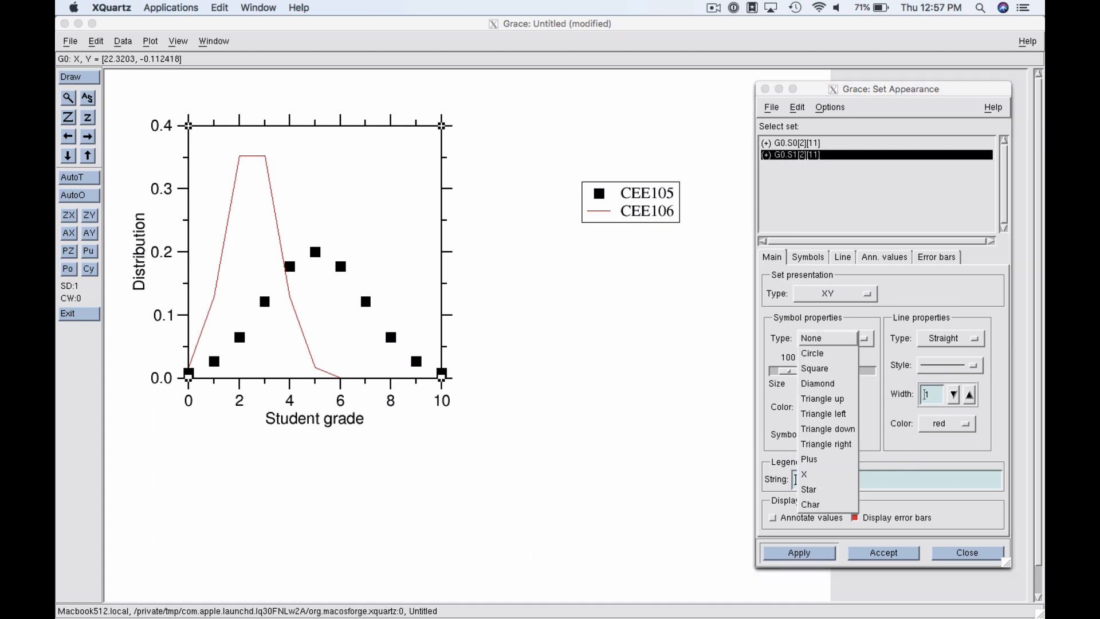
left_click(817, 383)
left_click(799, 552)
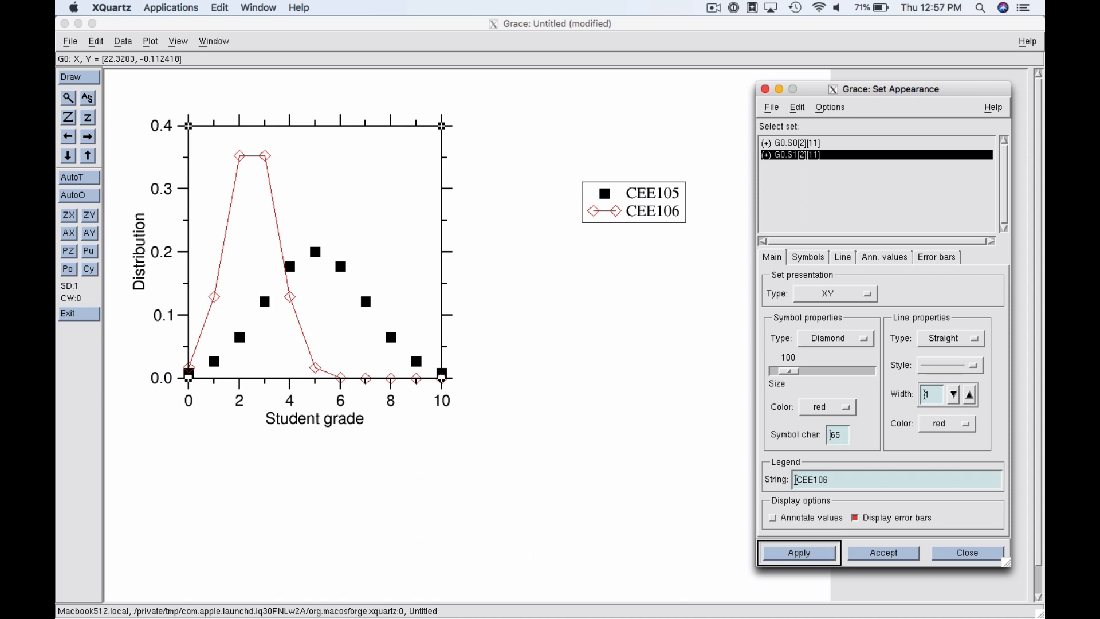
Remove the connecting line from the second data set by setting its line type to None, and apply
left_click(951, 338)
left_click(940, 287)
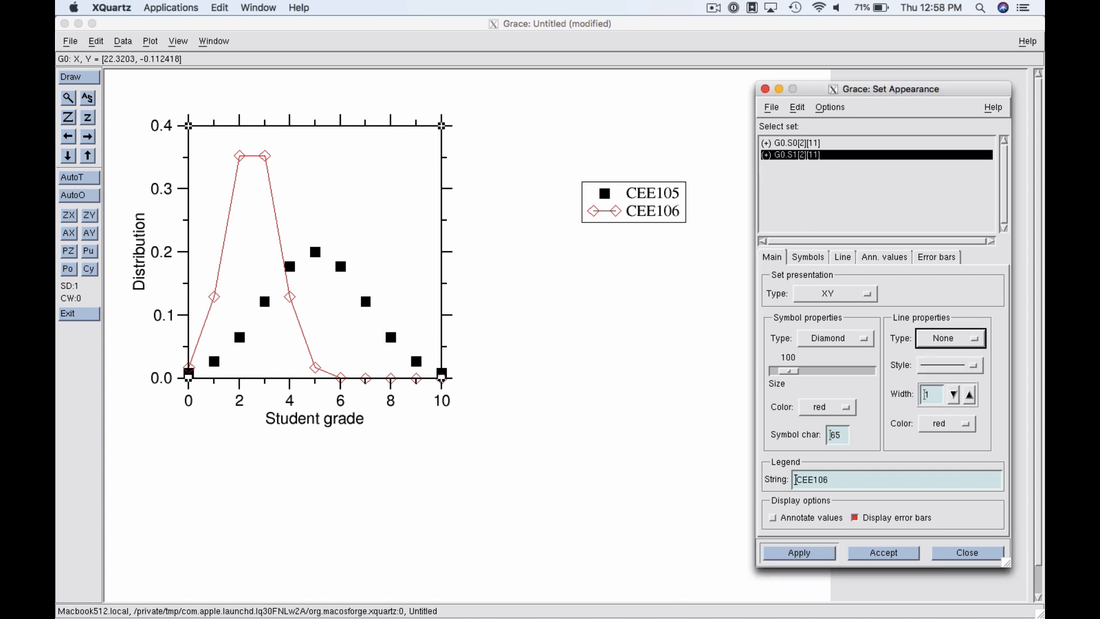
left_click(799, 552)
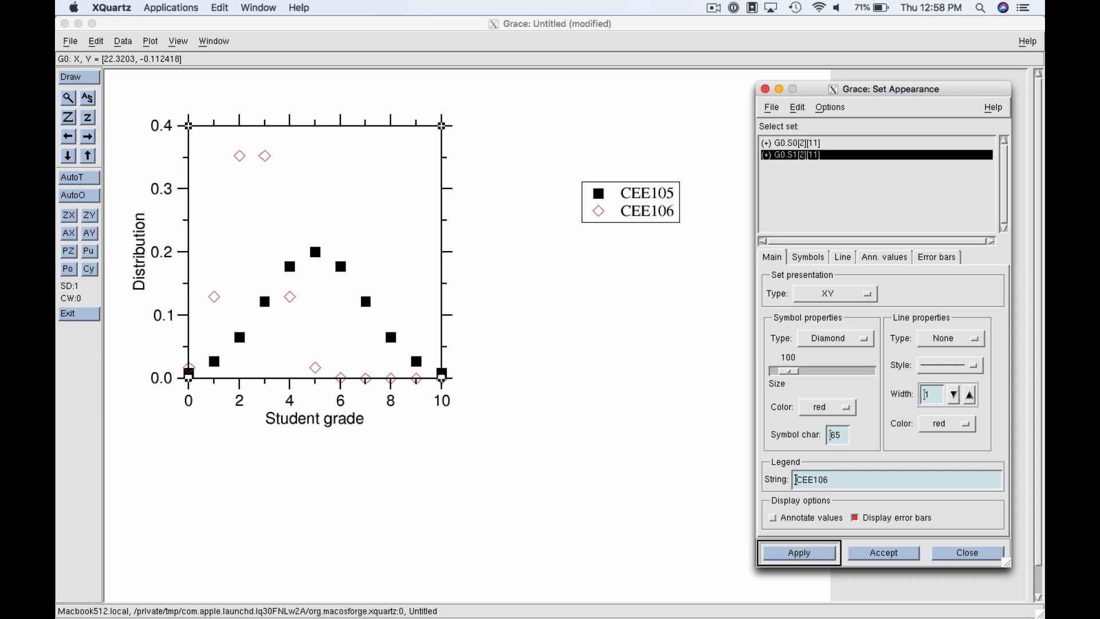
Fill the second data set's diamond symbols with the solid pattern and apply it
left_click(808, 257)
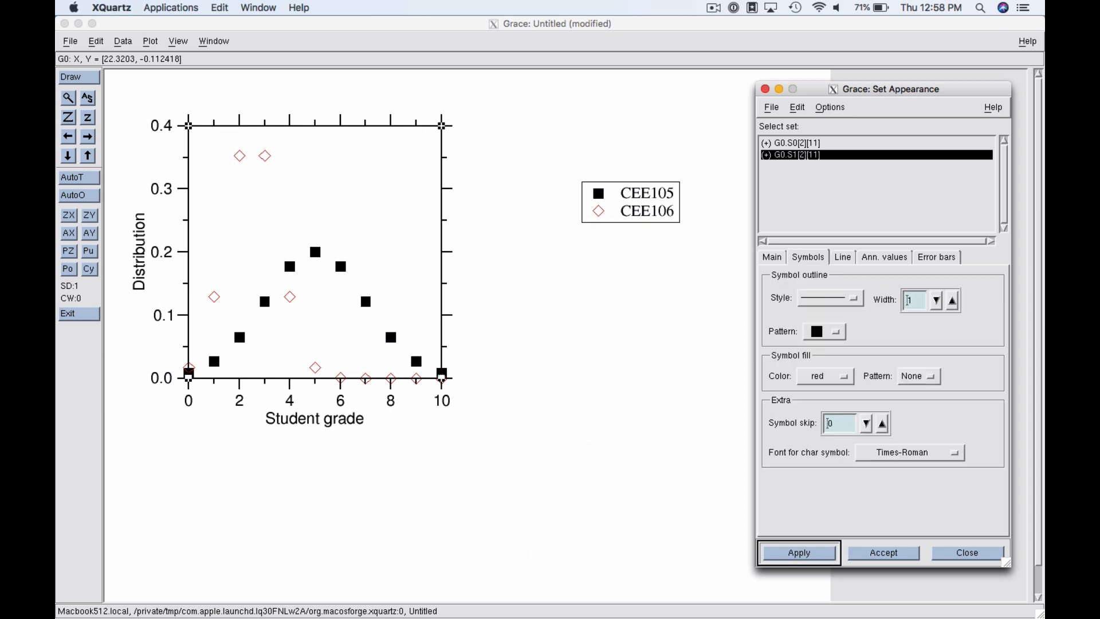
left_click(919, 376)
left_click(912, 393)
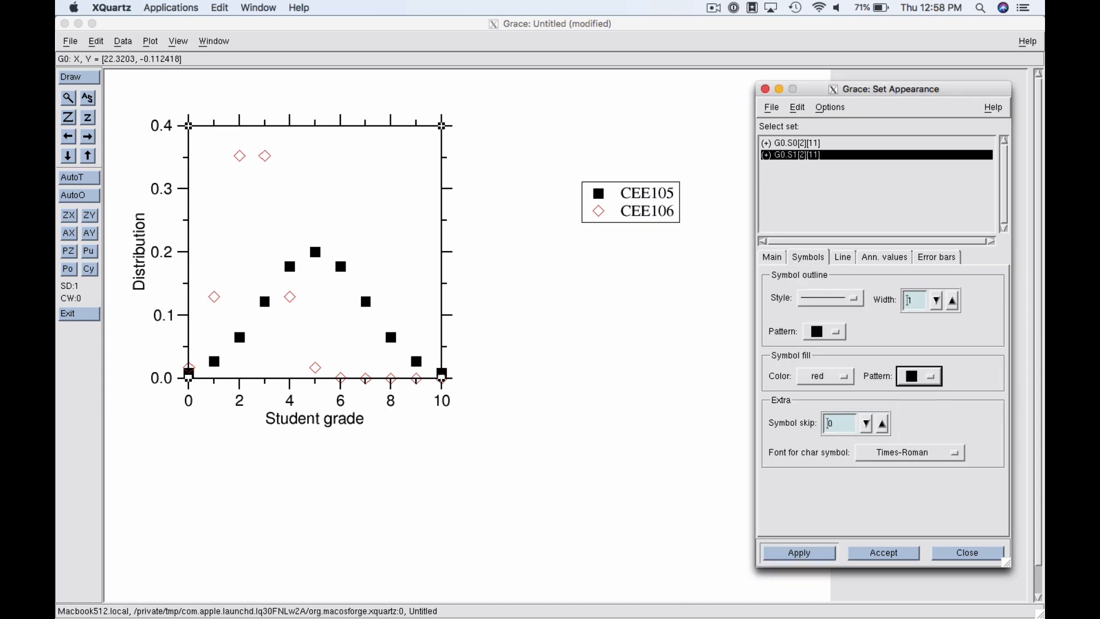
left_click(799, 552)
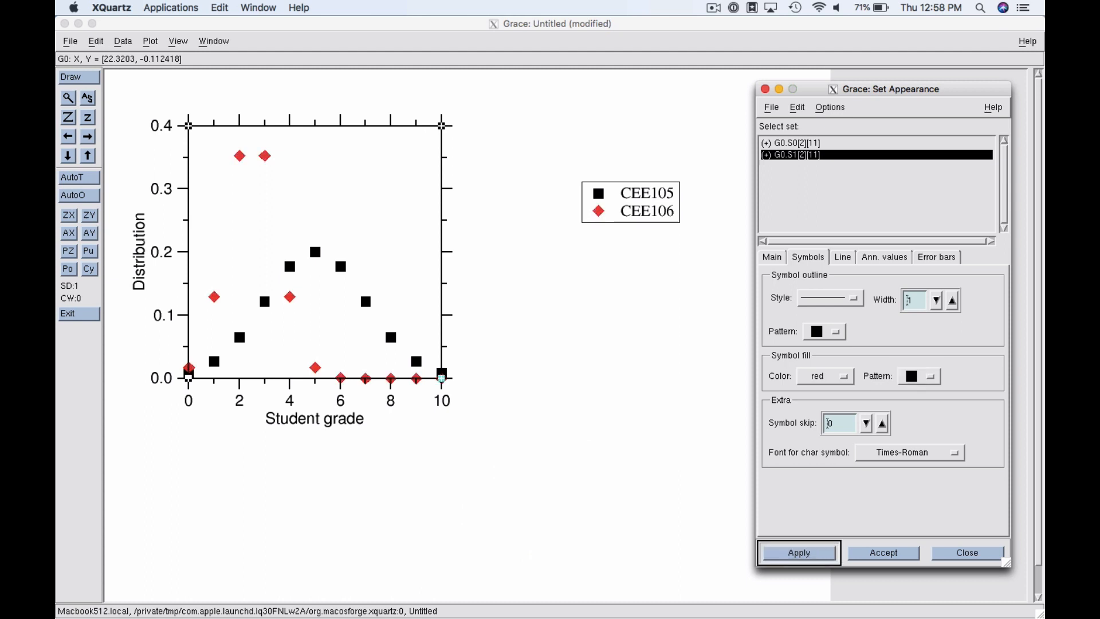
Close the Set Appearance dialog and open the legend box settings of Graph Appearance, keeping the dialog clear of the graph
left_click(772, 257)
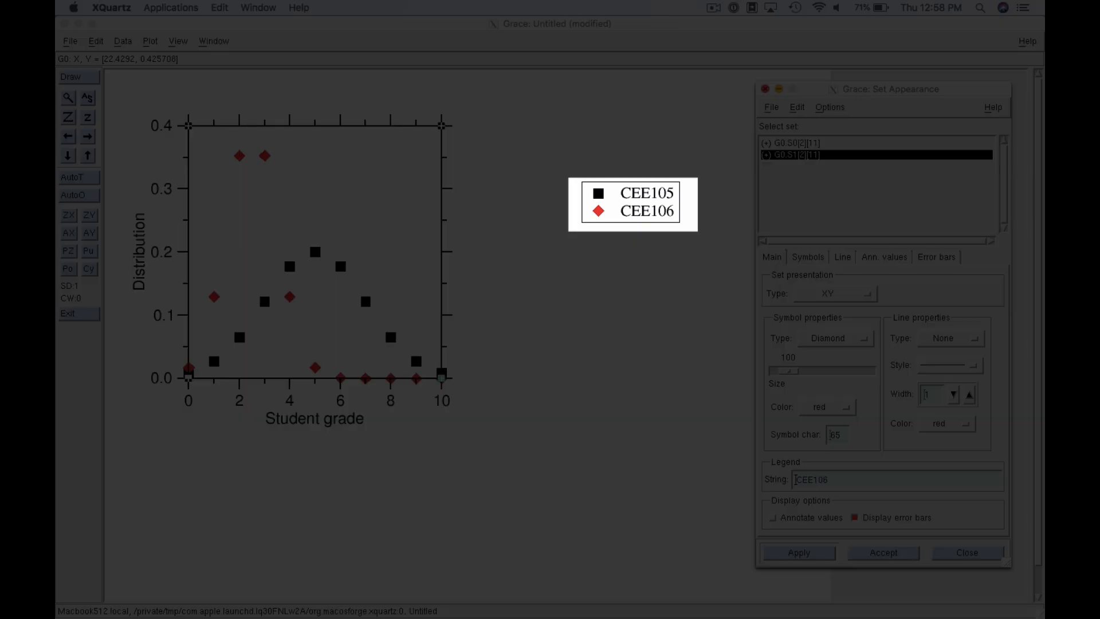
left_click(765, 89)
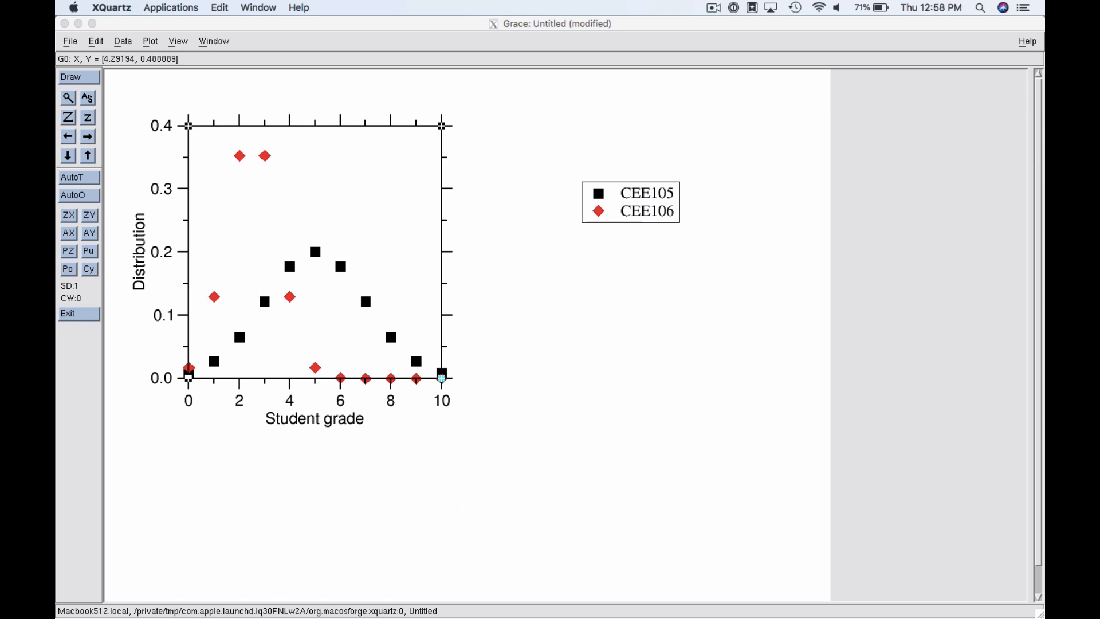
left_click(258, 24)
left_click(122, 42)
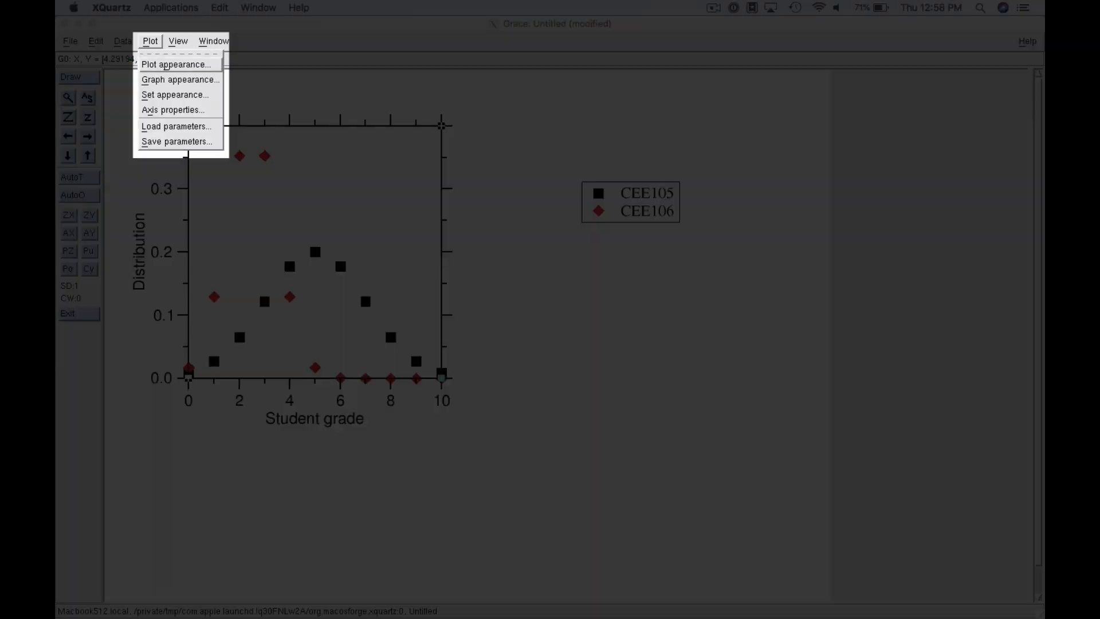
left_click(166, 79)
left_click_drag(745, 130, 858, 148)
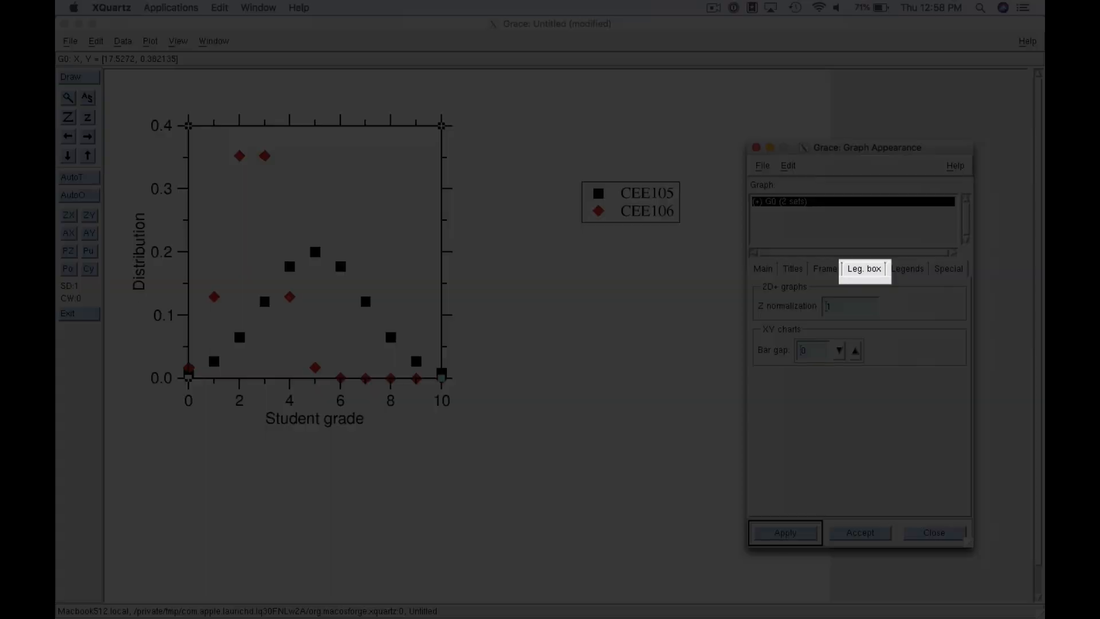
left_click(863, 268)
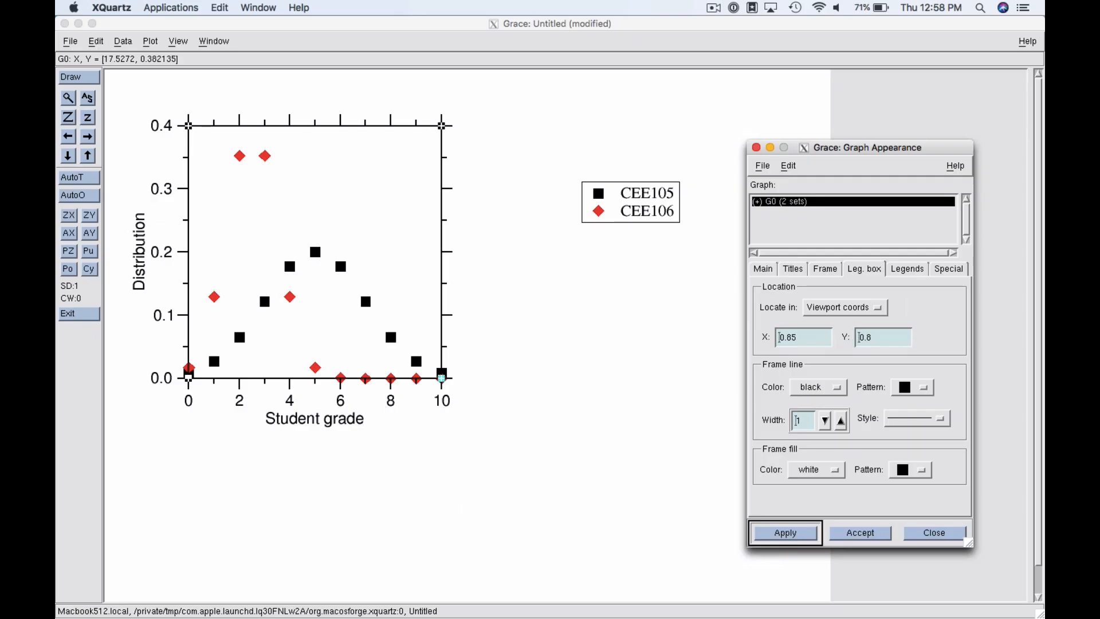
Try the legend box at X locations 0.6 and 0.5 in viewport coordinates
left_click(803, 337)
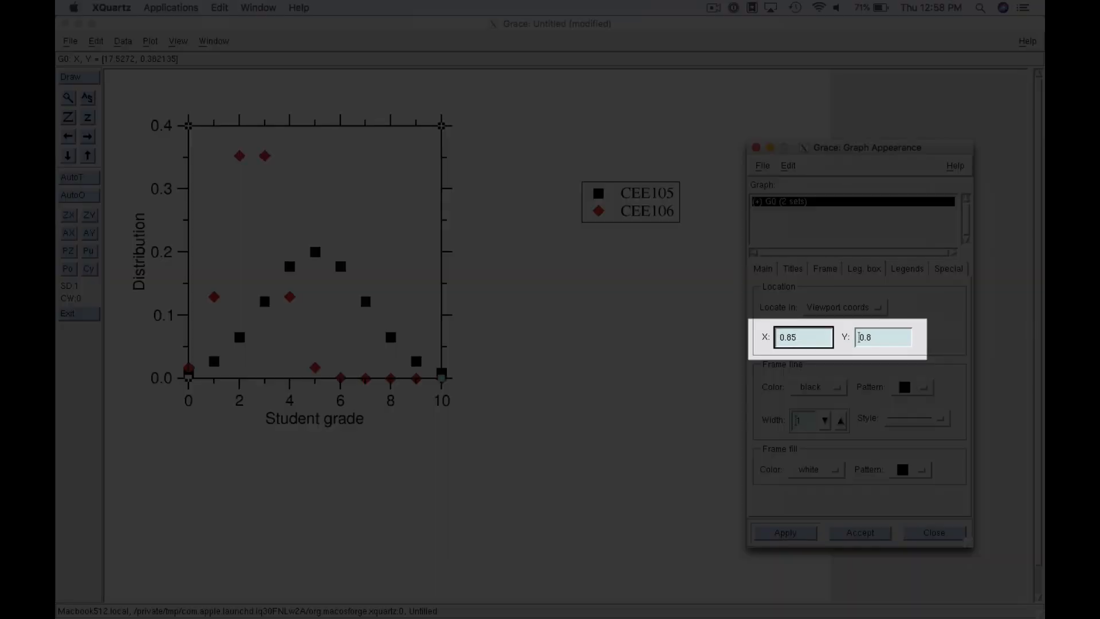
key("BackSpace")
key("BackSpace")
type("6")
key("Return")
left_click(791, 338)
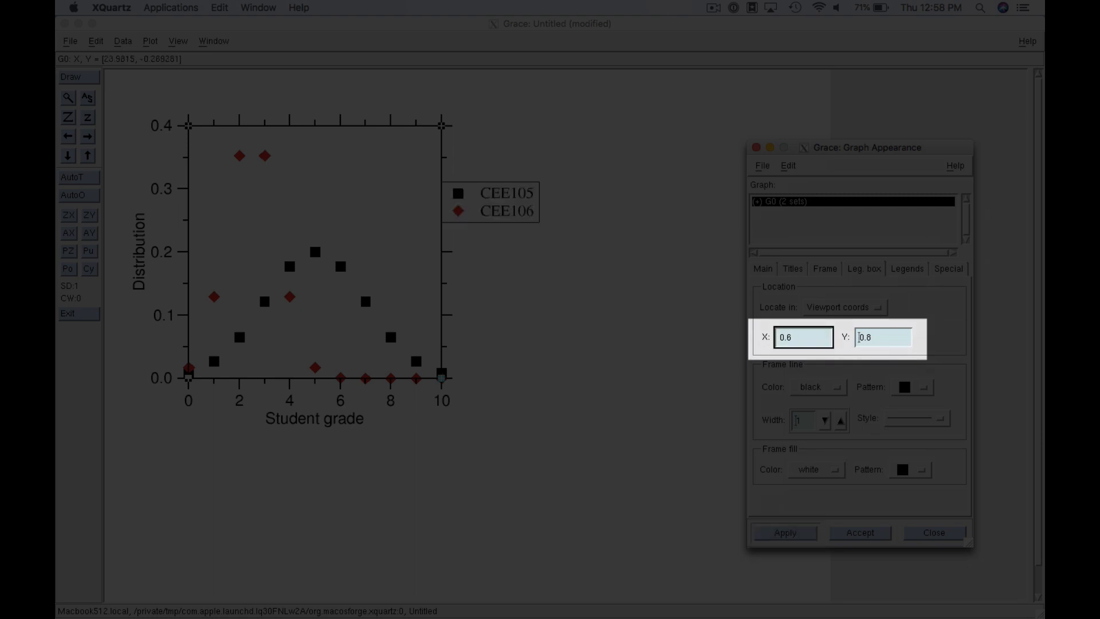
key("BackSpace")
type("5")
key("Return")
Set the legend box's X location to 0.4 and apply it
left_click(790, 338)
key("BackSpace")
type("4")
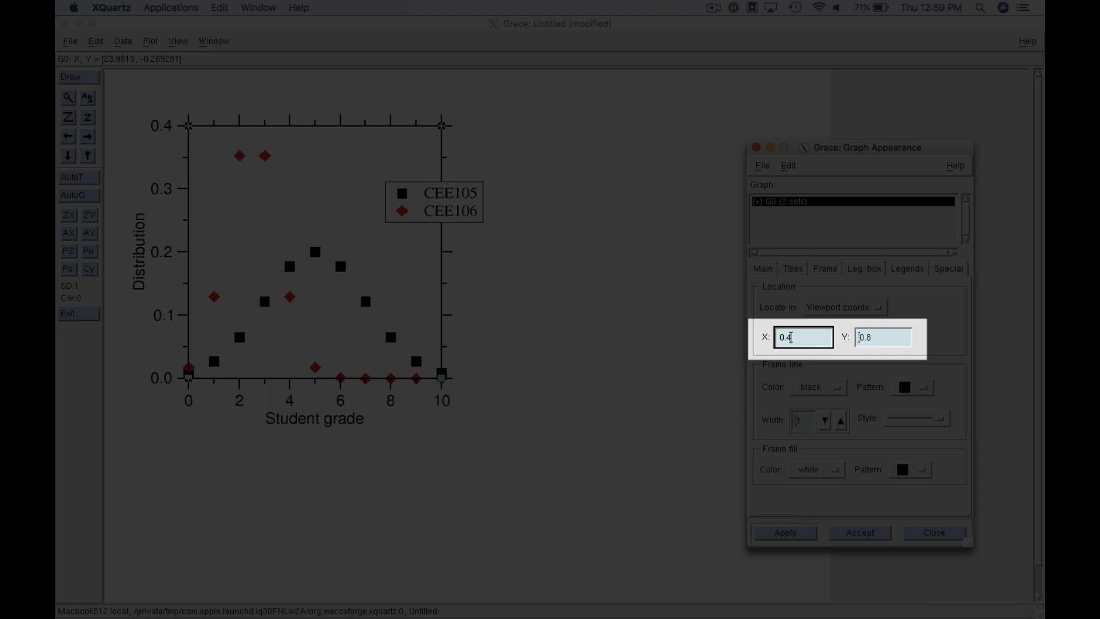
key("Return")
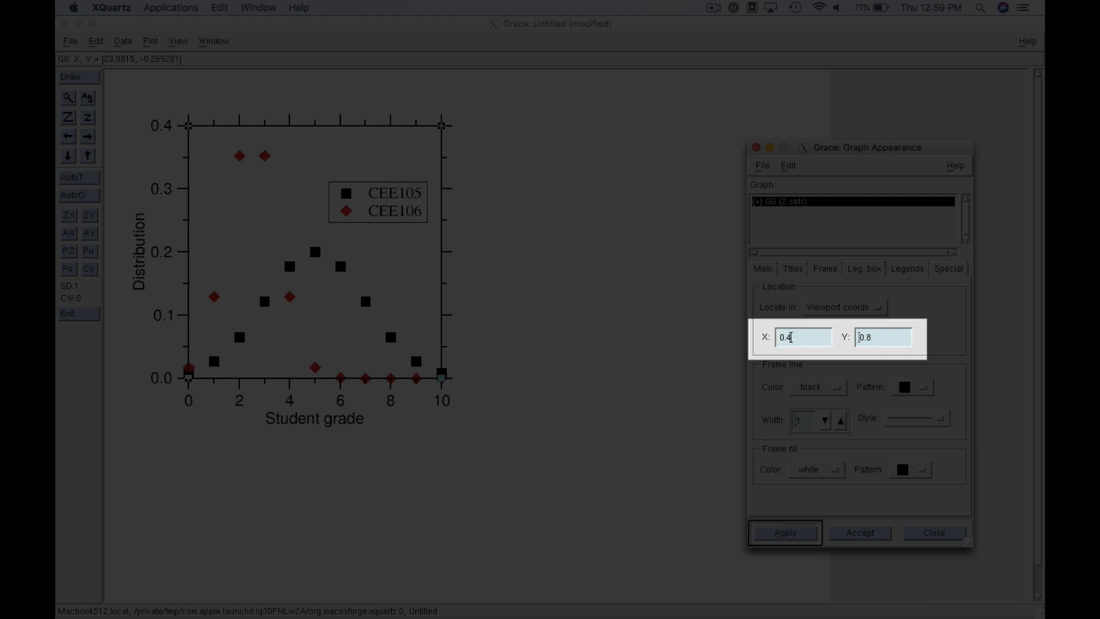
Try the legend box at Y locations 0.85 and 0.9 in viewport coordinates
left_click(873, 337)
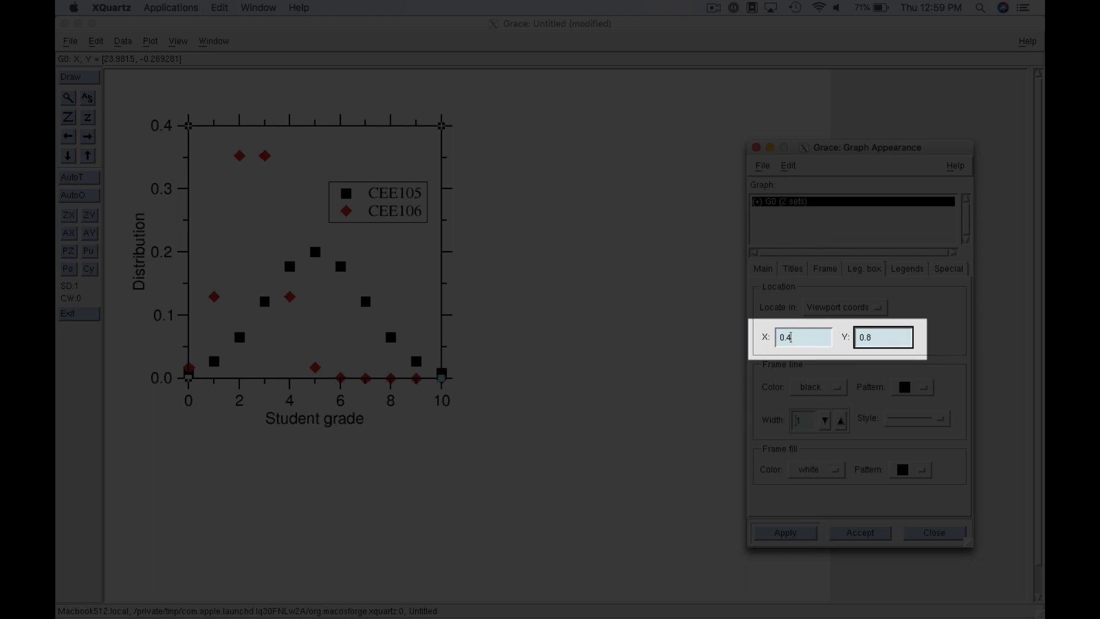
type("5")
key("Return")
left_click(875, 337)
key("BackSpace")
key("BackSpace")
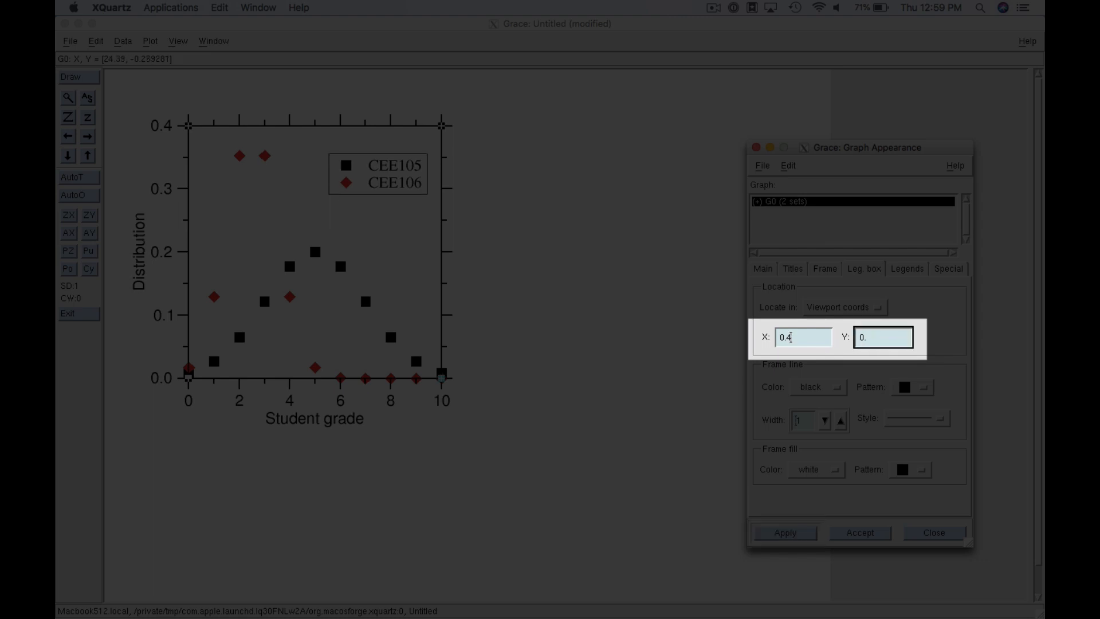
type("9")
key("Return")
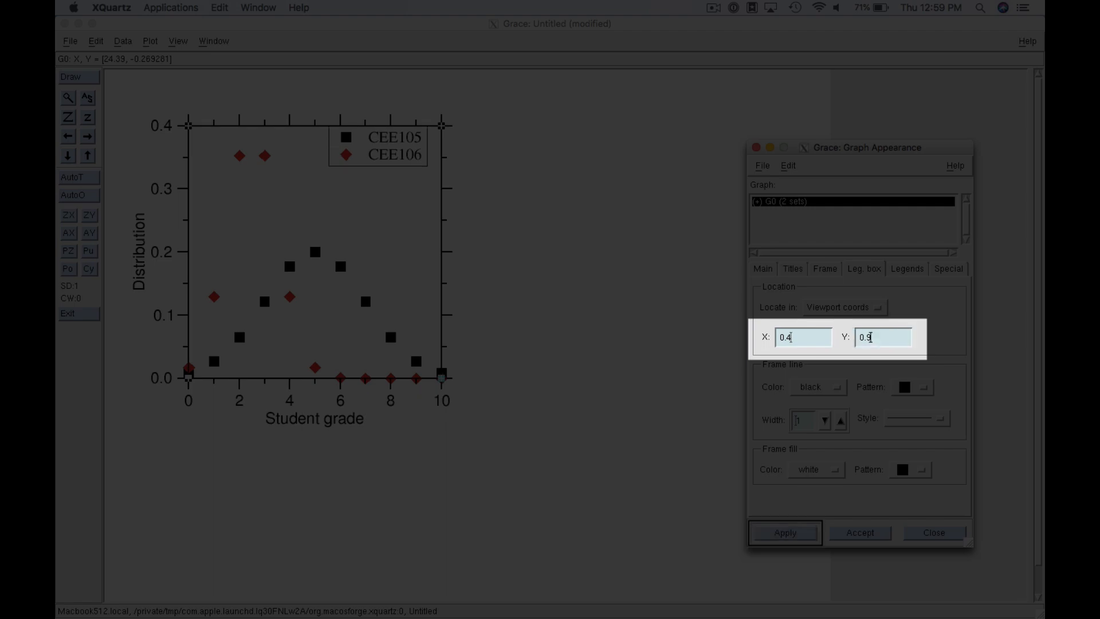
Set the legend box's Y location to 0.88 and apply it
type(".89")
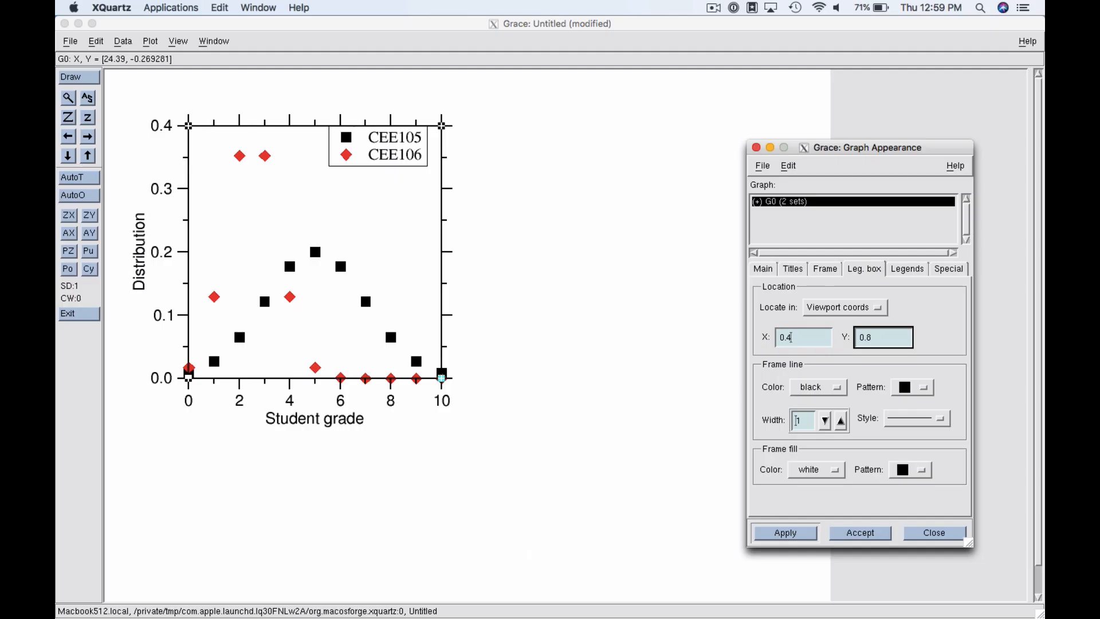
type("6")
key("Return")
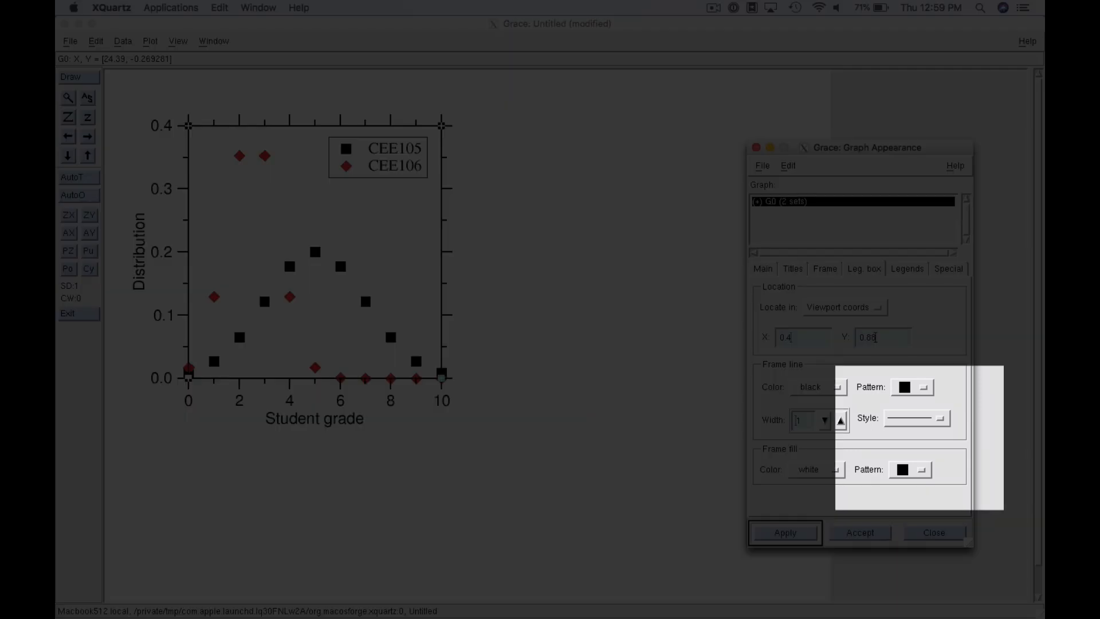
Set the legend box's frame line pattern and frame fill pattern to None and apply both changes
left_click(918, 387)
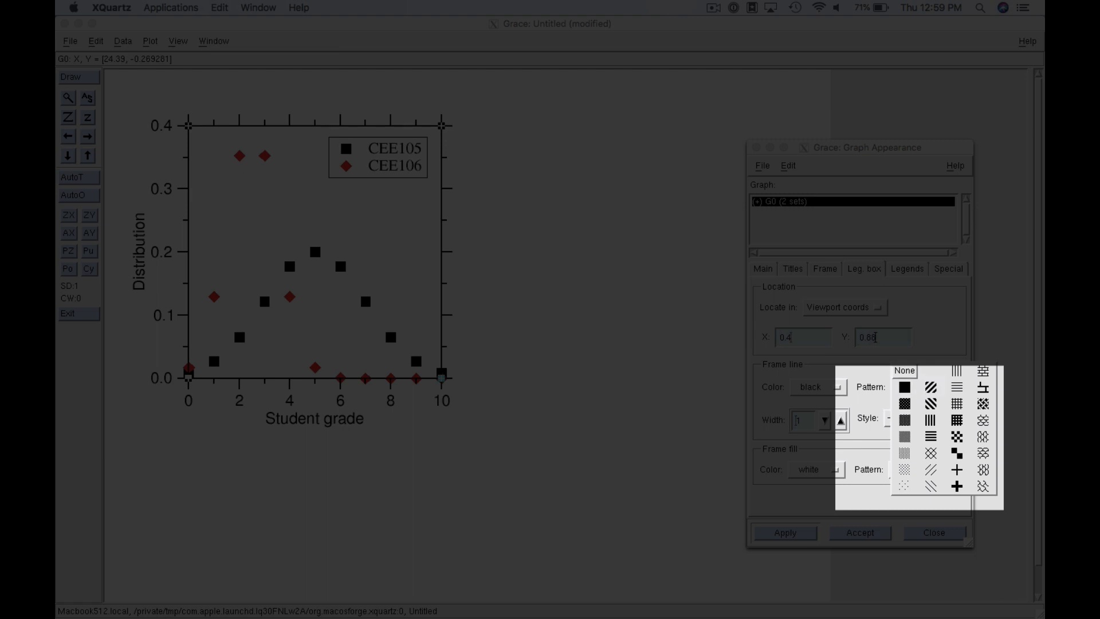
left_click(904, 370)
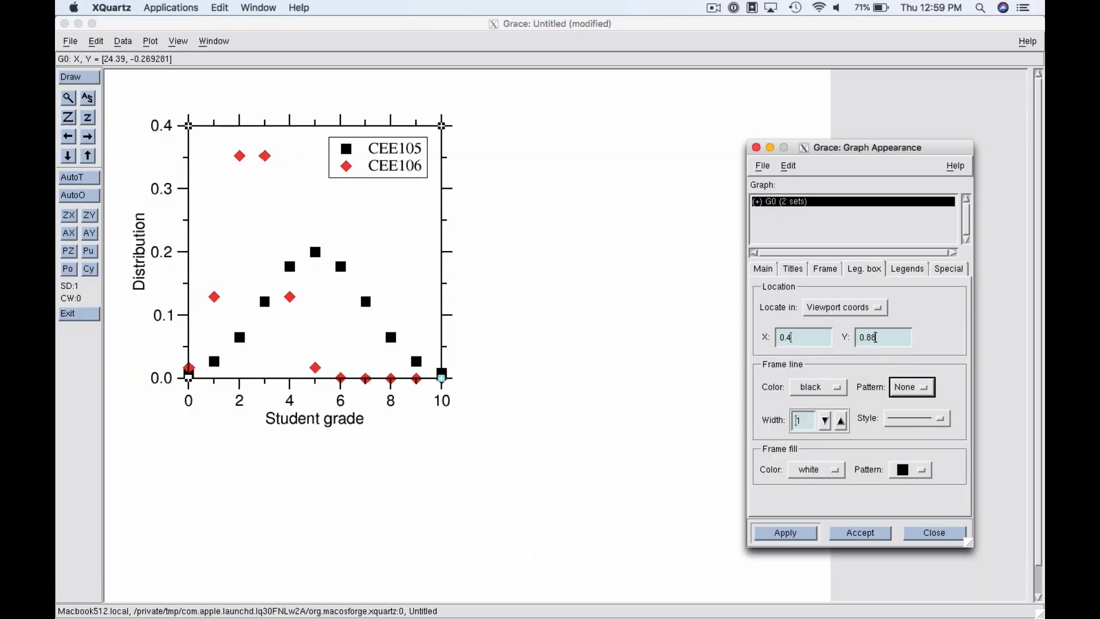
left_click(784, 533)
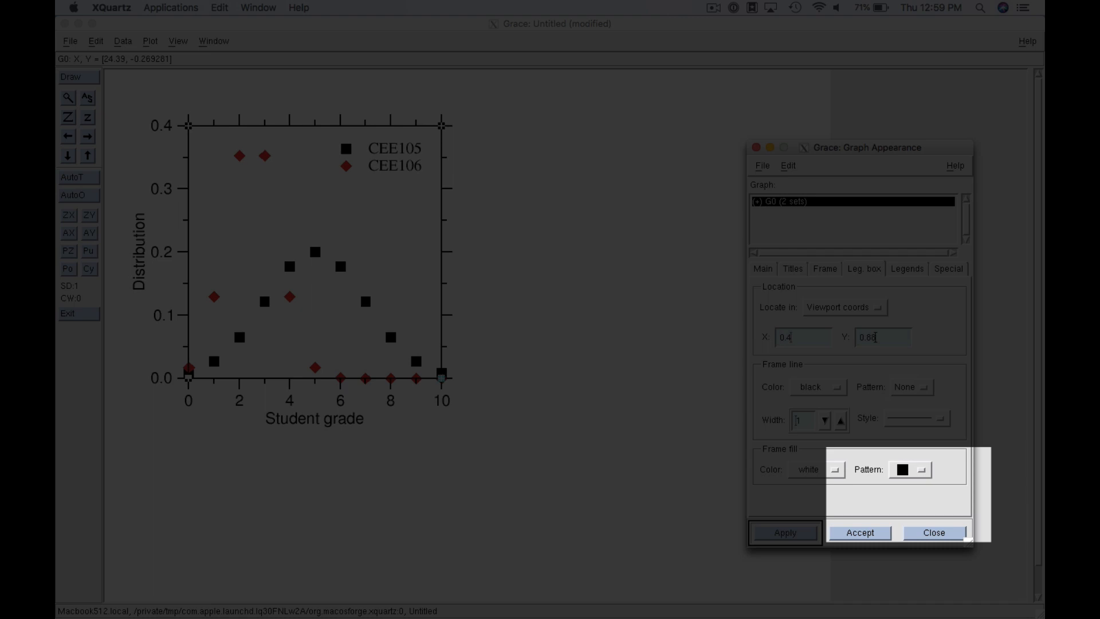
left_click(911, 469)
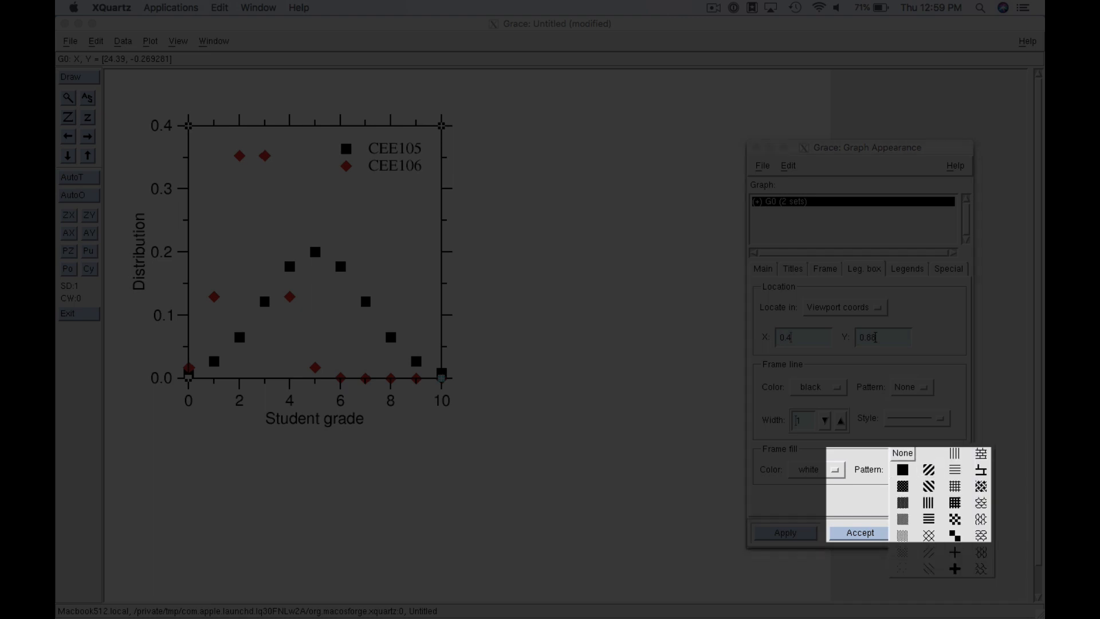
left_click(902, 453)
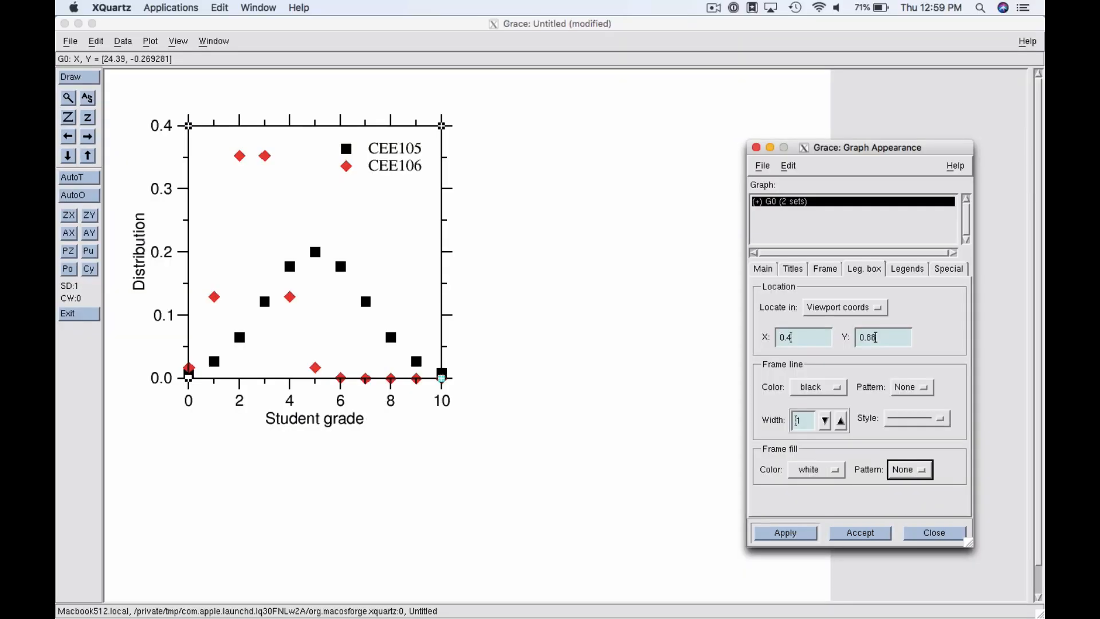
key("Tab")
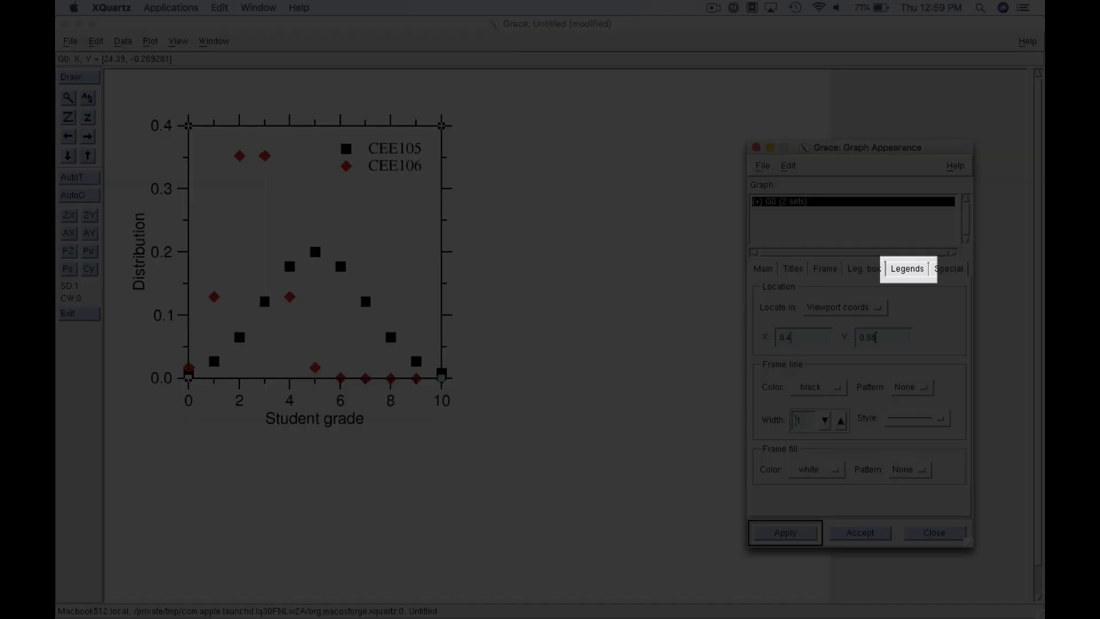
Set the legend text font to Helvetica, apply it, and close the graph appearance settings
left_click(906, 269)
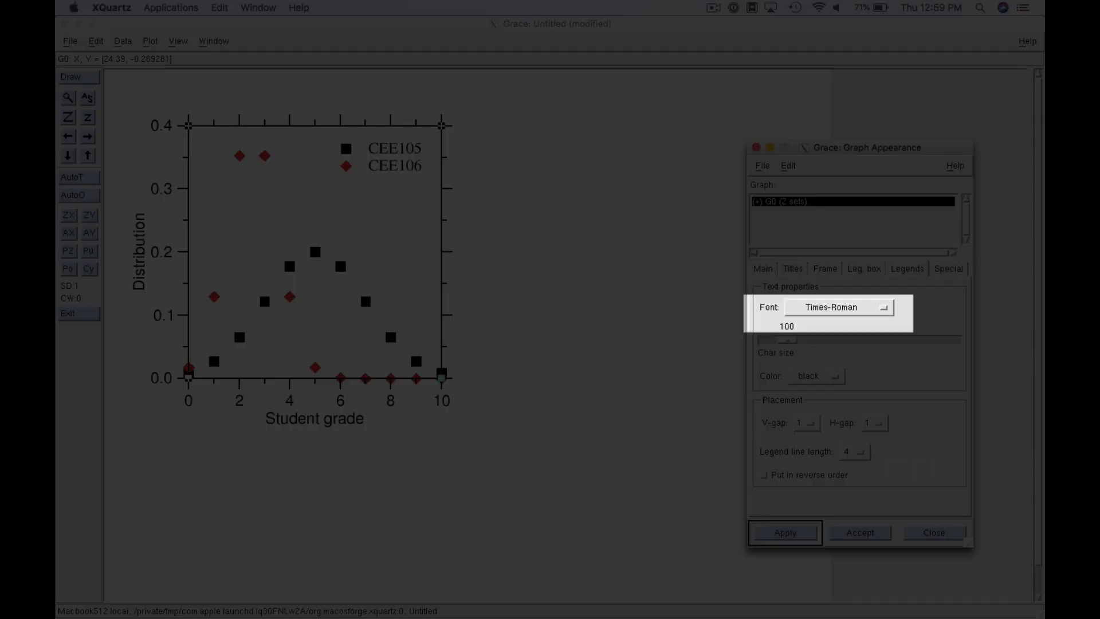
left_click(839, 307)
left_click(825, 367)
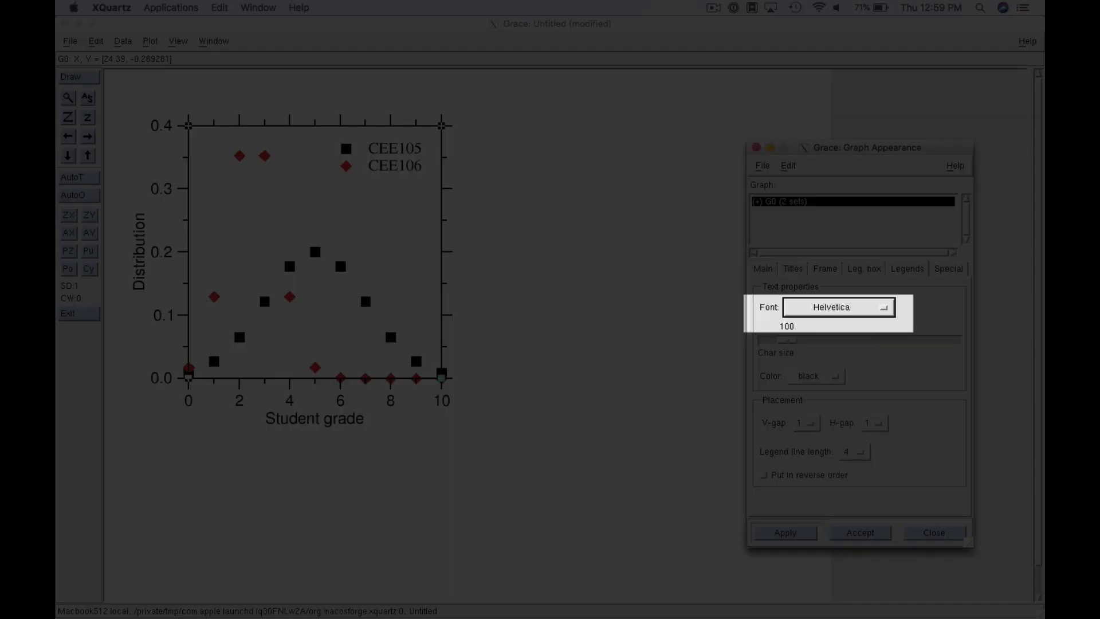
left_click(785, 532)
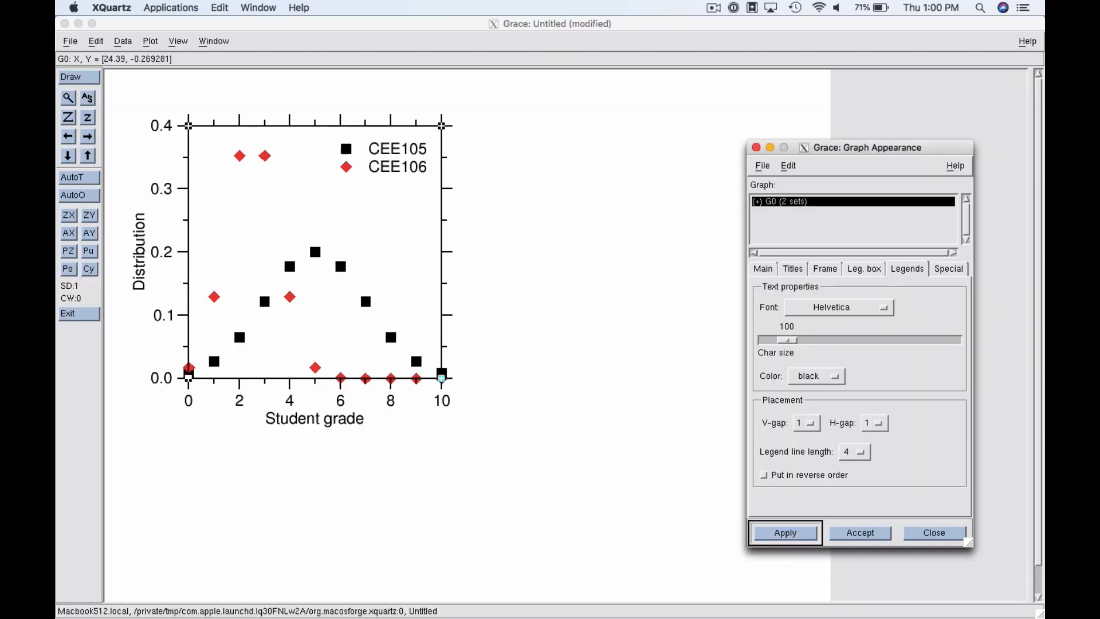
left_click(756, 147)
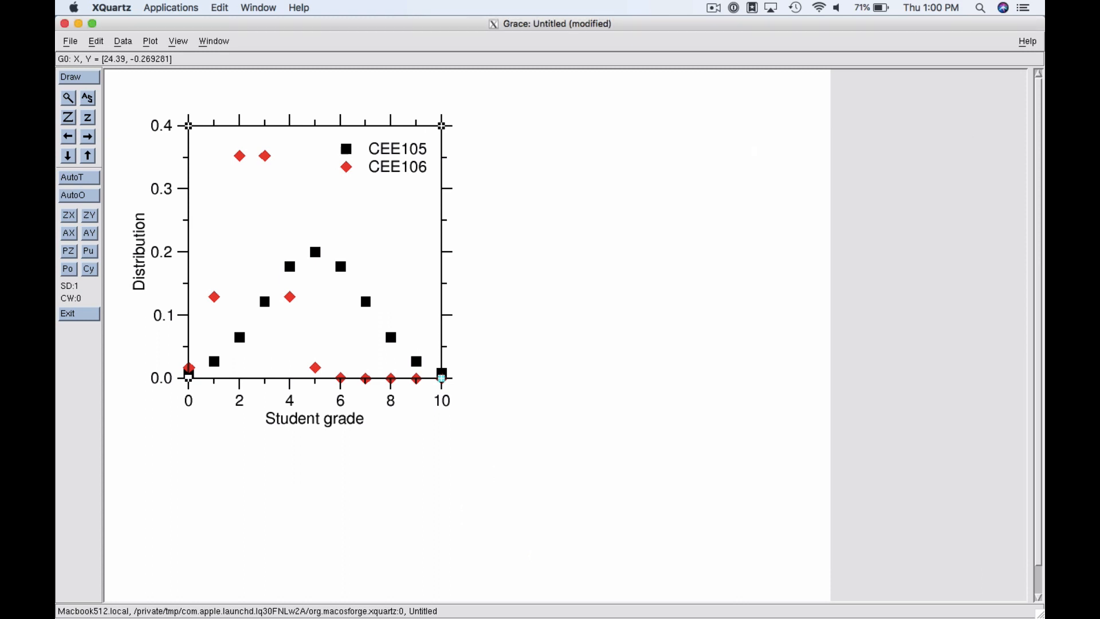
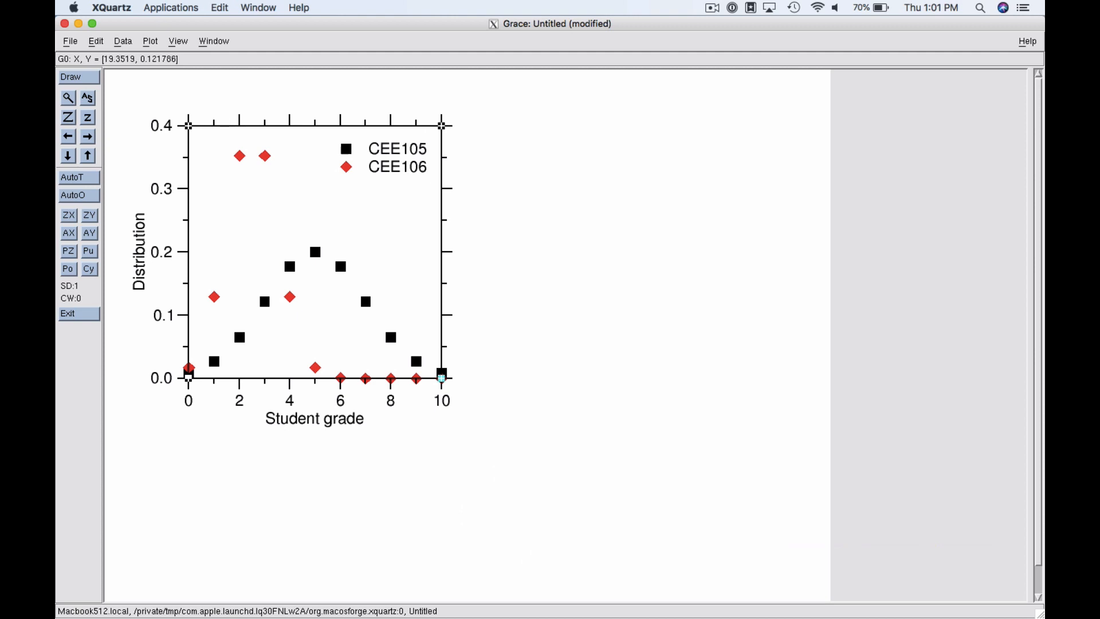
Open the Evaluate expression data transformation and place its window beside the plot
left_click(122, 42)
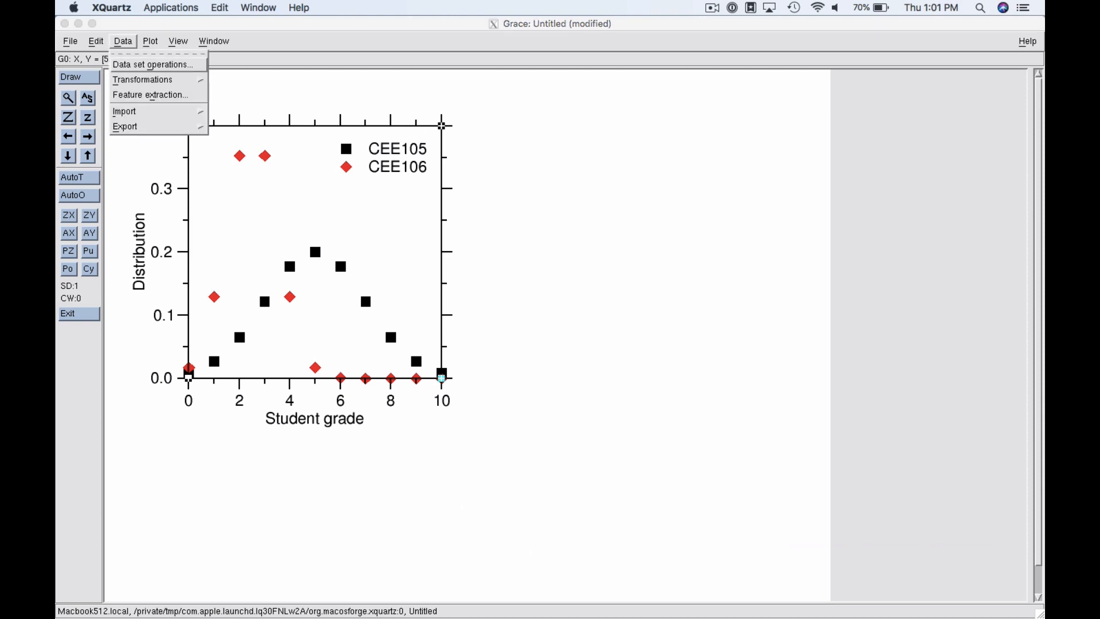
left_click(143, 80)
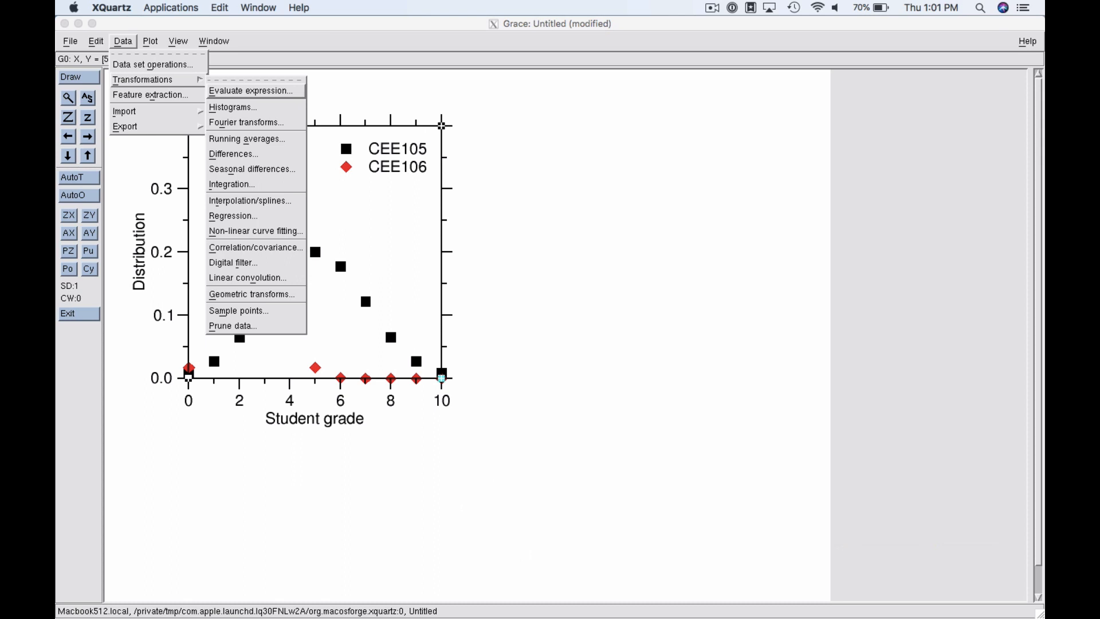
left_click(122, 41)
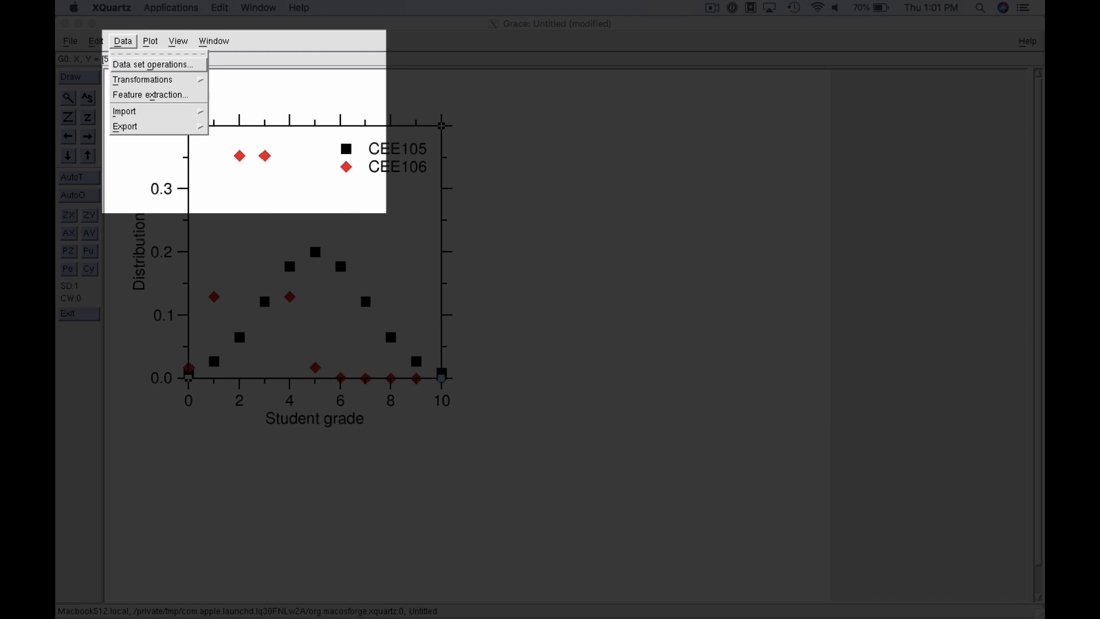
left_click(143, 80)
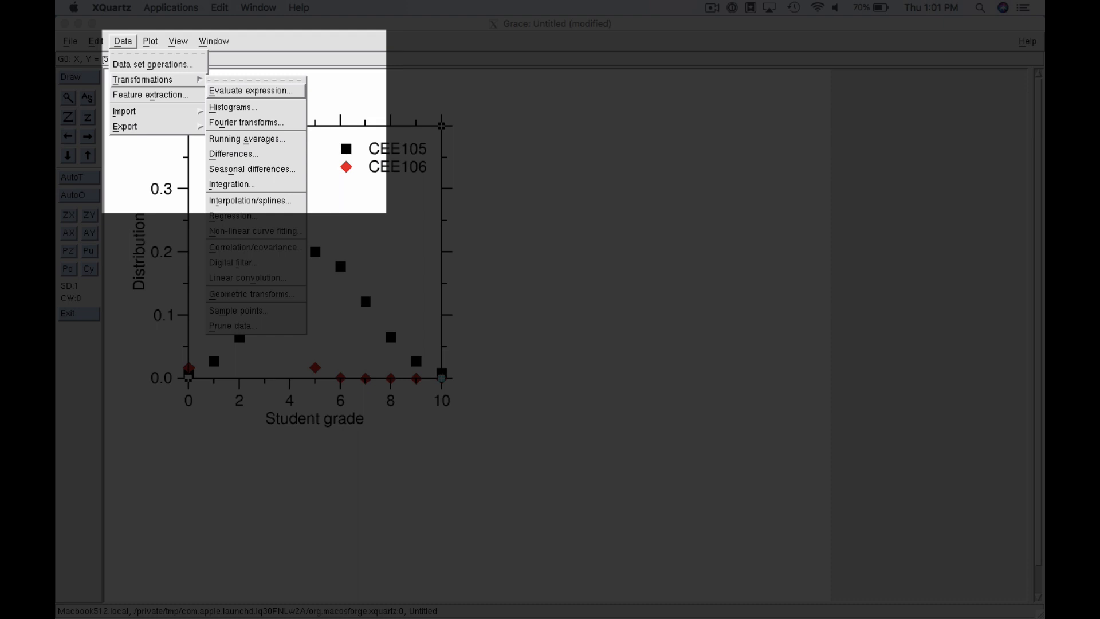
left_click(258, 91)
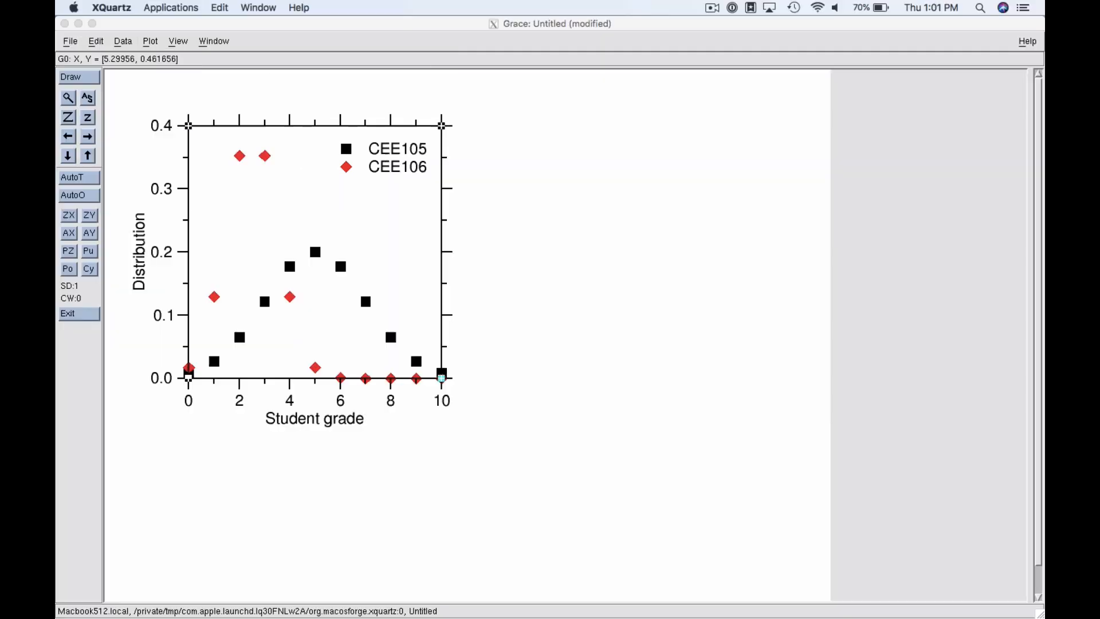
left_click_drag(504, 152, 565, 122)
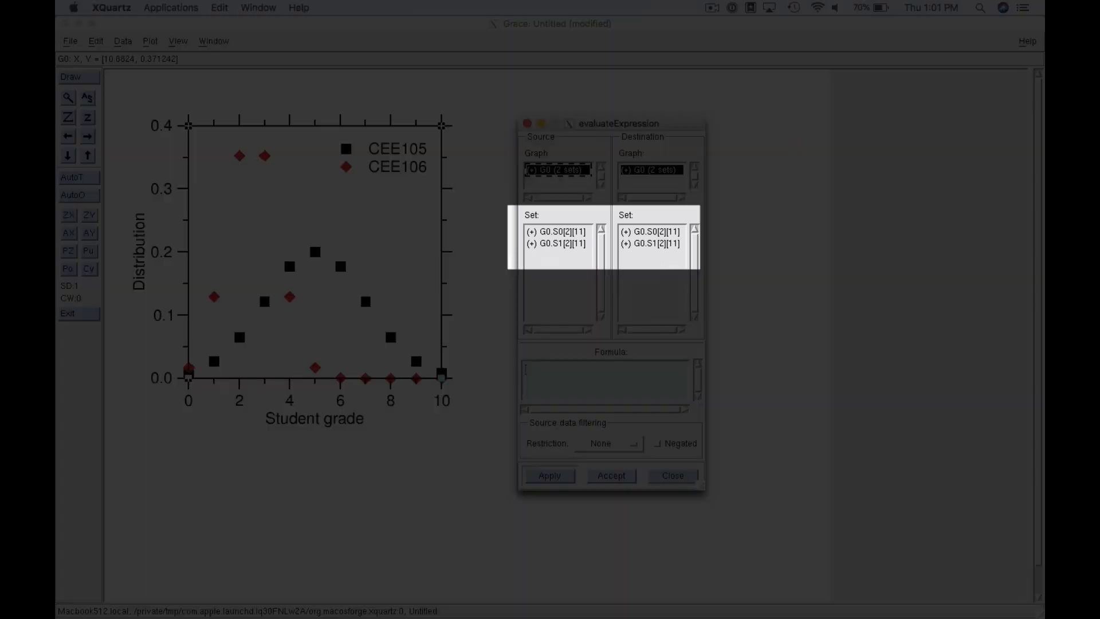
Apply the formula y=y*100 with S0 and S1 as both source and destination sets, and close the expression window
left_click(556, 232)
left_click(556, 244, "shift")
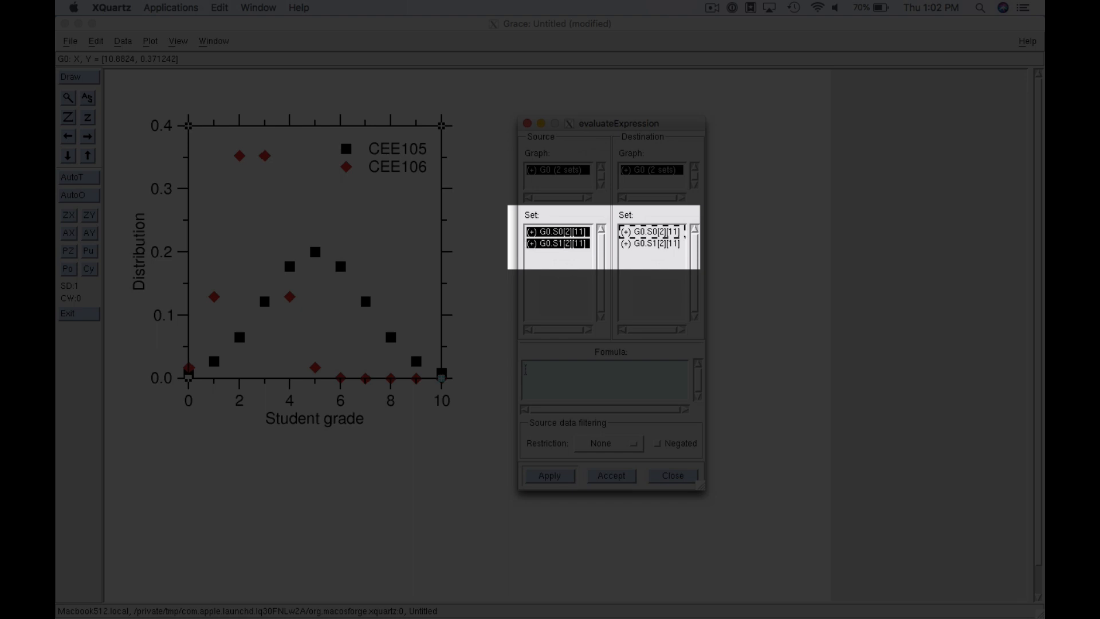
left_click_drag(650, 232, 650, 244)
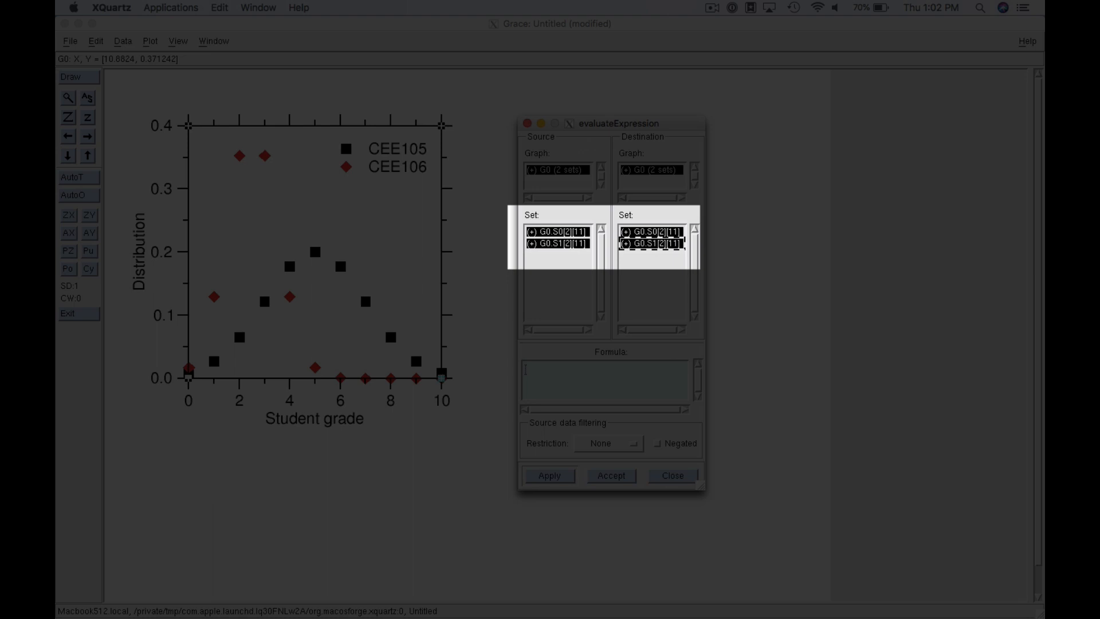
left_click(526, 369)
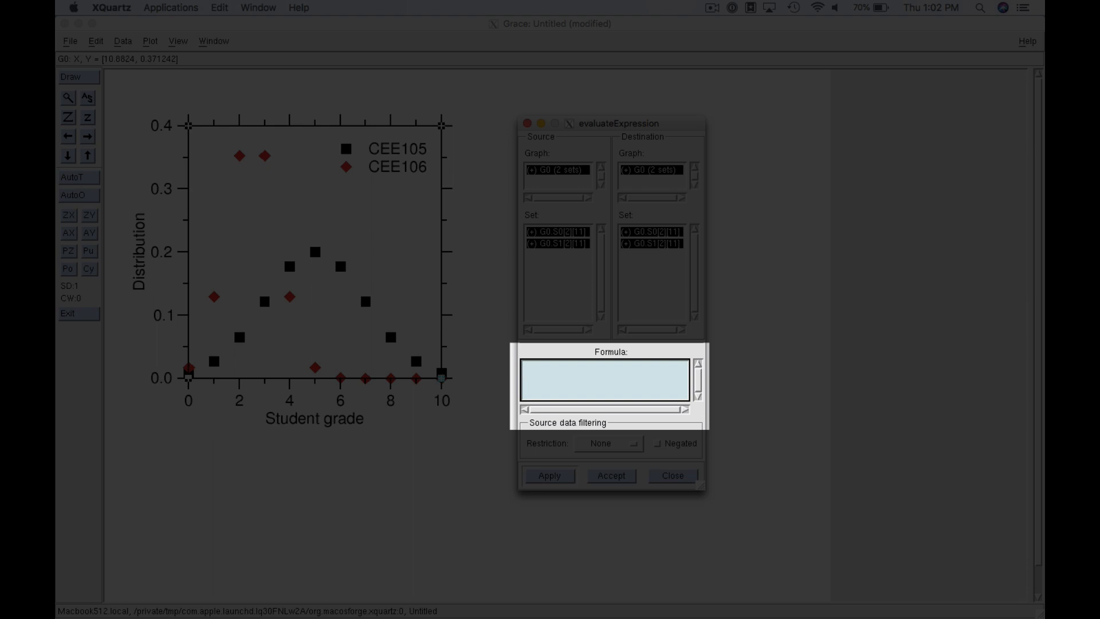
type("y=y*100")
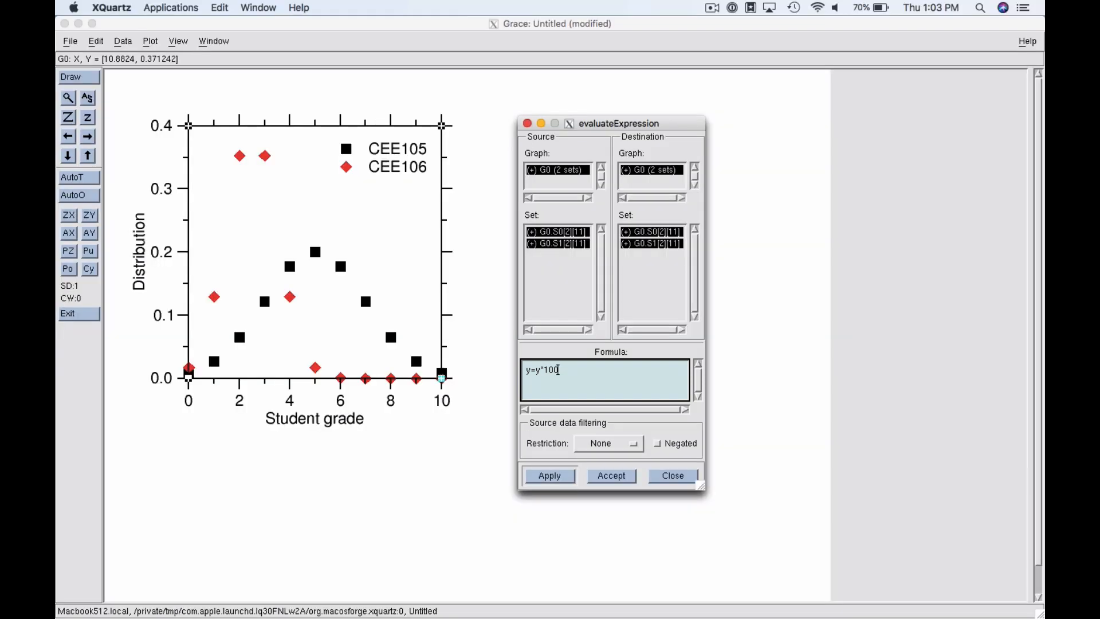
left_click(549, 476)
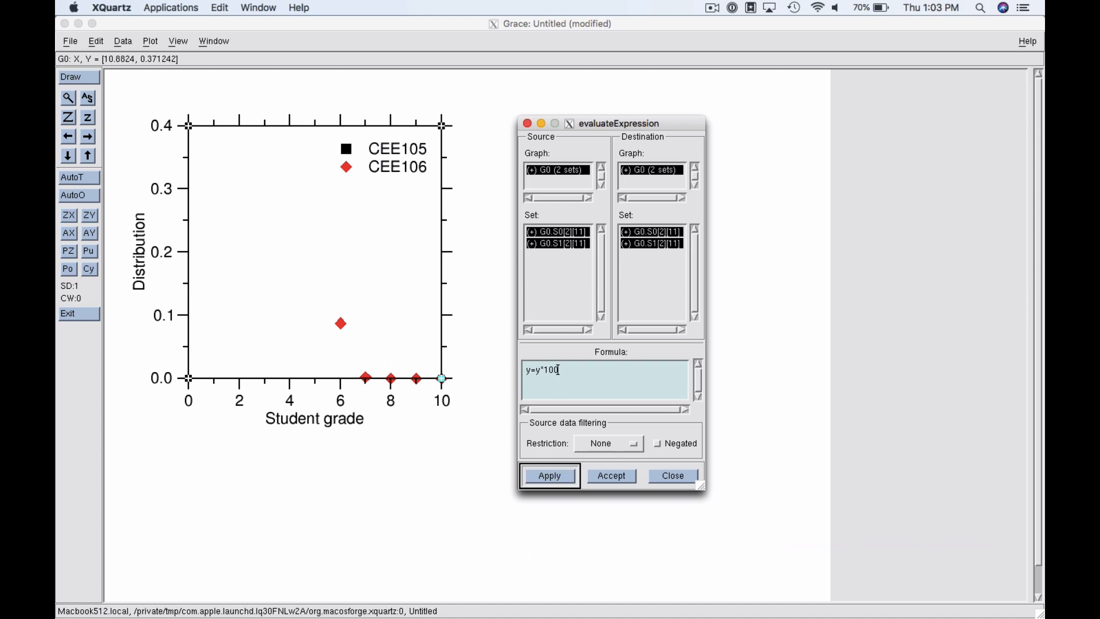
left_click(527, 123)
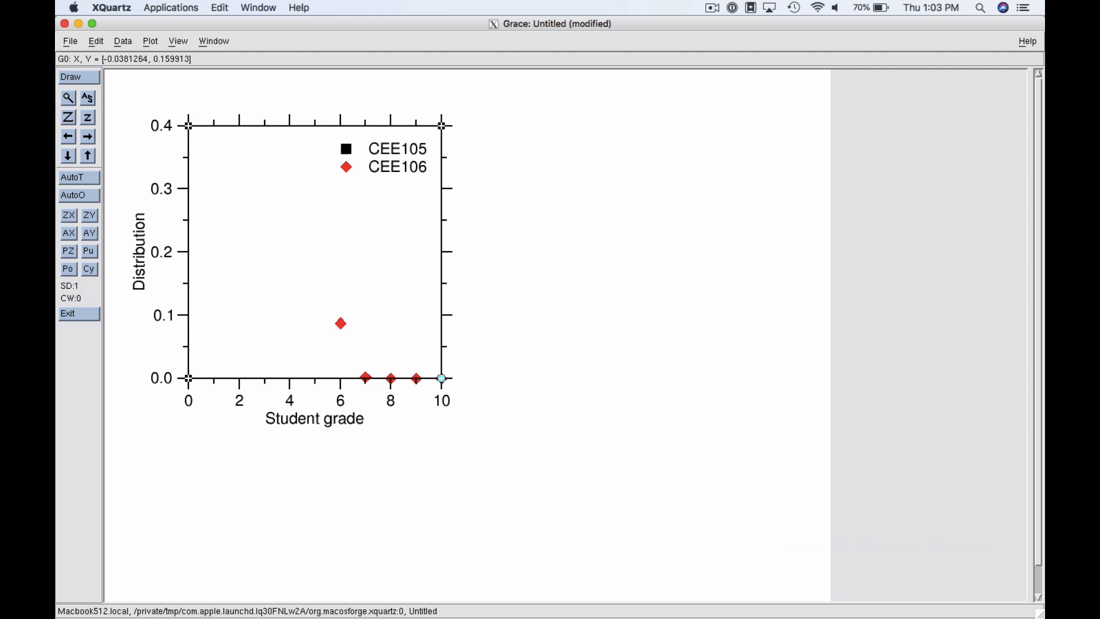
Set the Y axis stop value to 40, apply it, and dismiss the console message
double_click(187, 278)
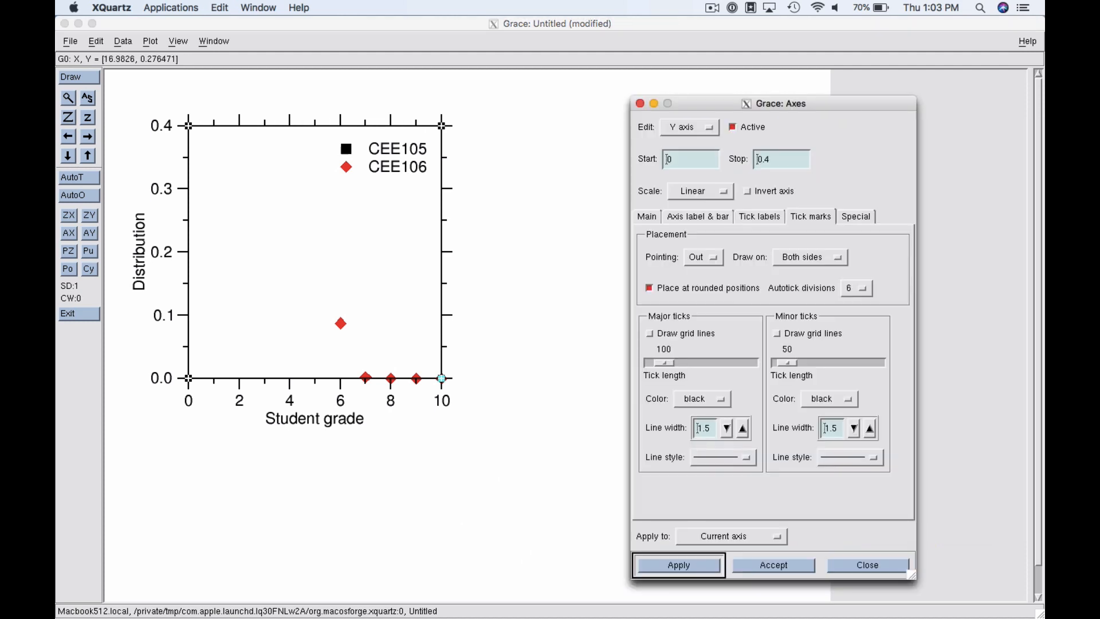
left_click_drag(721, 104, 642, 79)
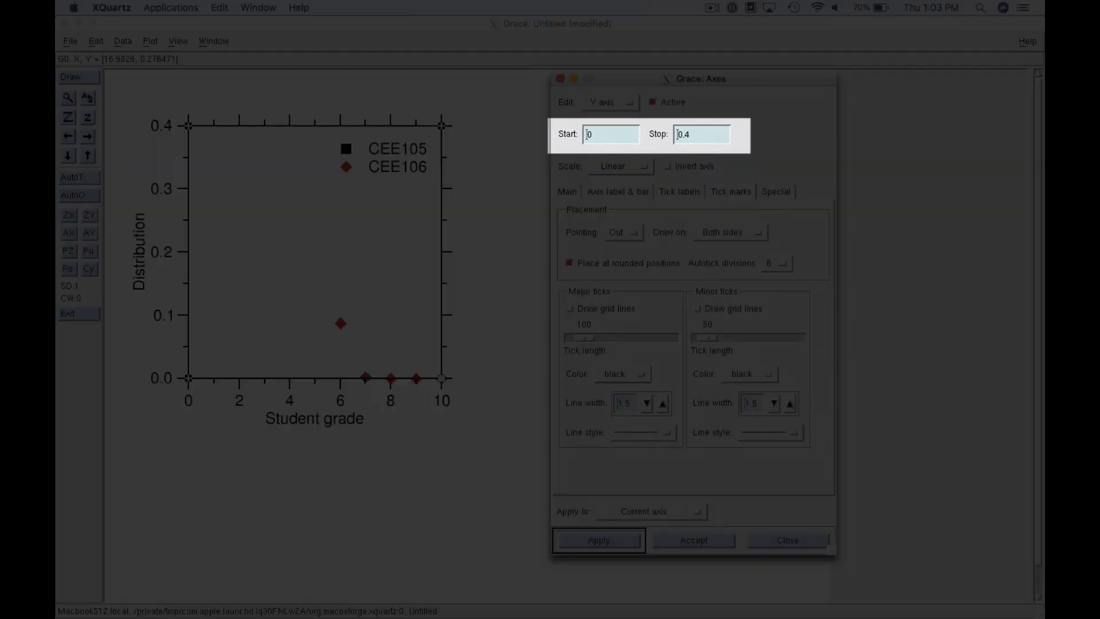
double_click(678, 134)
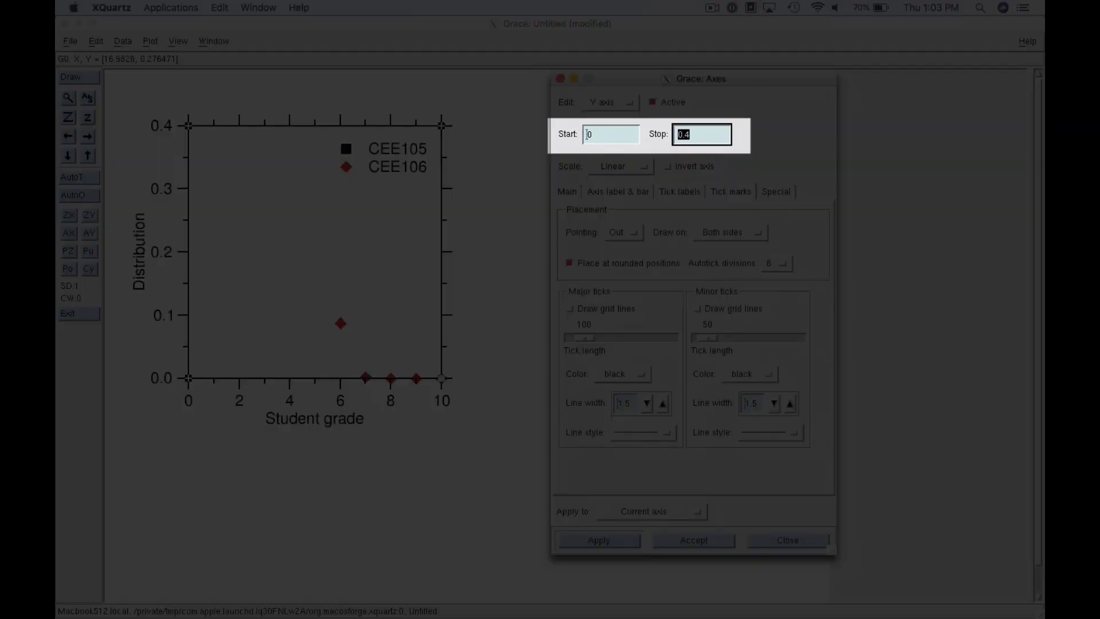
type("40")
key("Return")
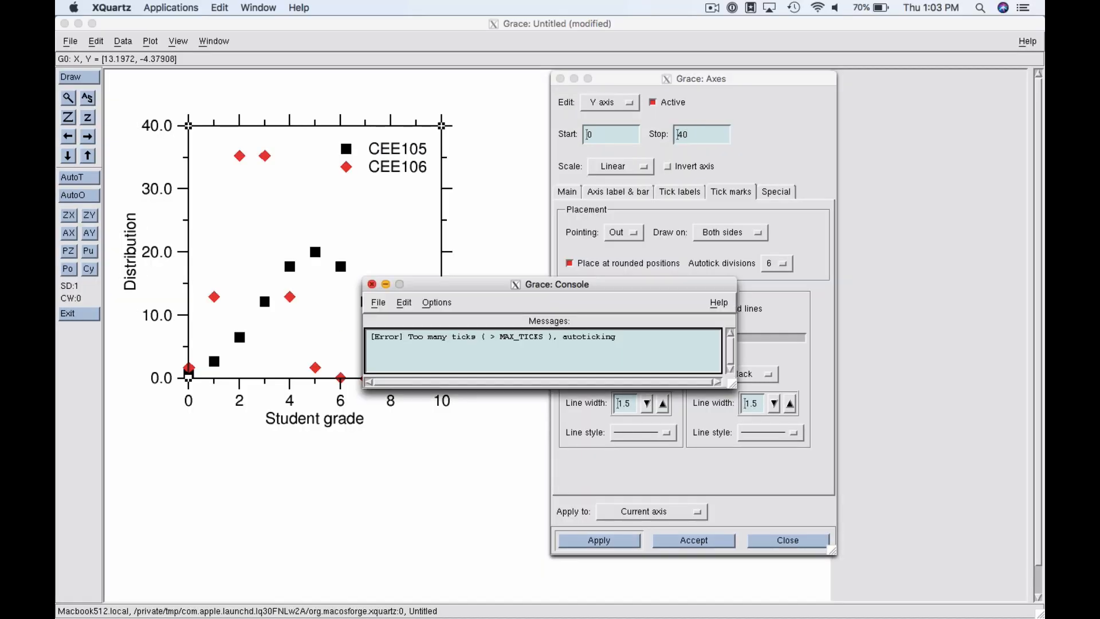
left_click(372, 284)
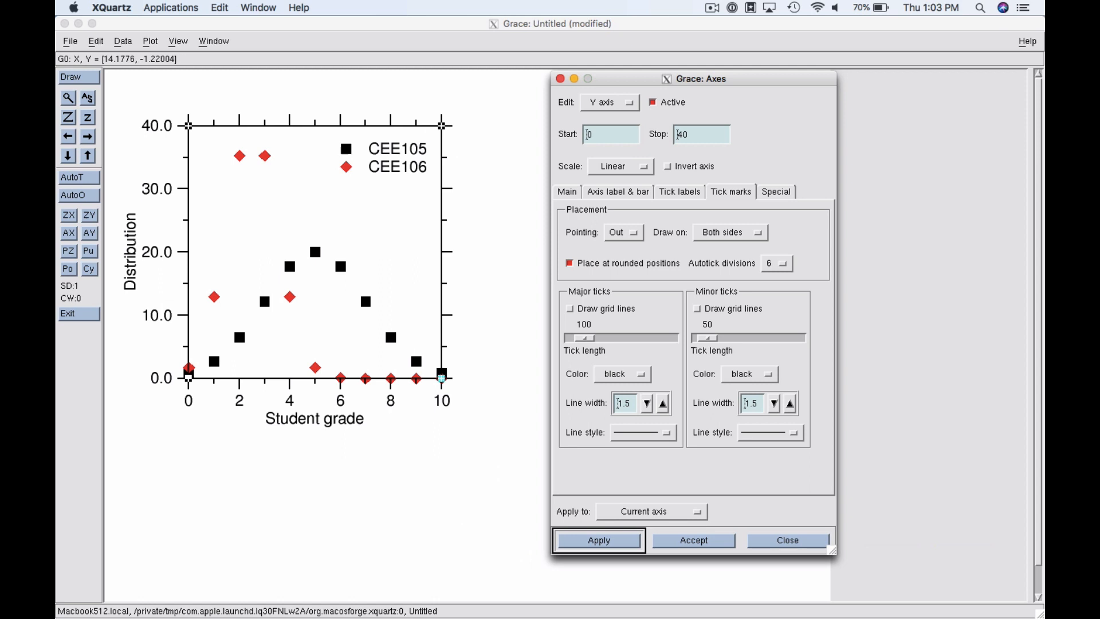
Set the Y axis tick format to General with precision 2 and apply it
left_click(567, 192)
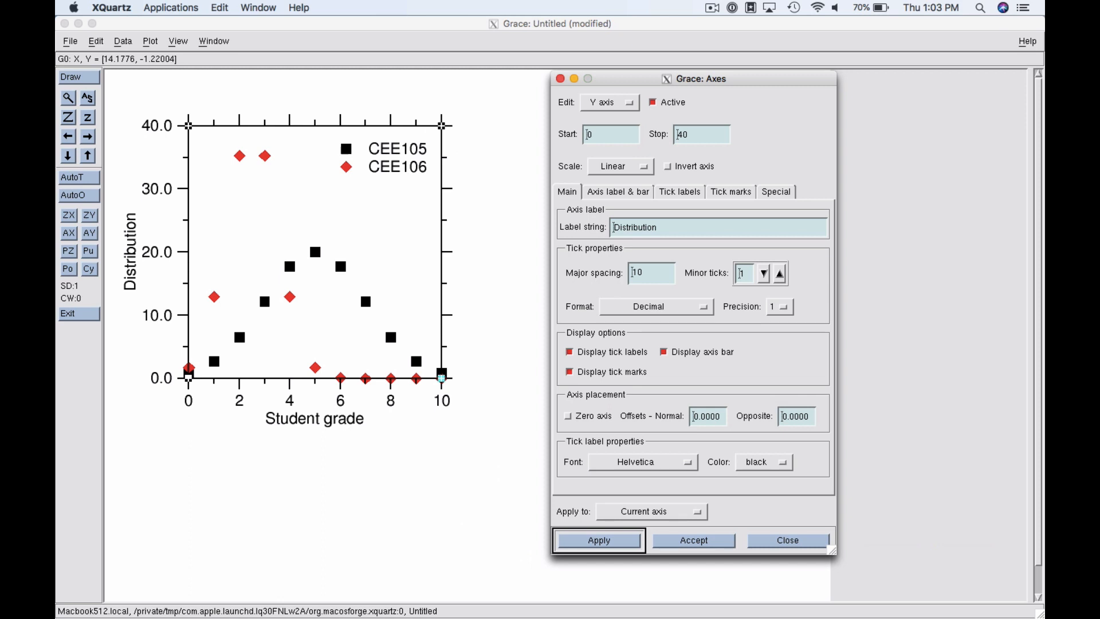
left_click(656, 306)
left_click(648, 337)
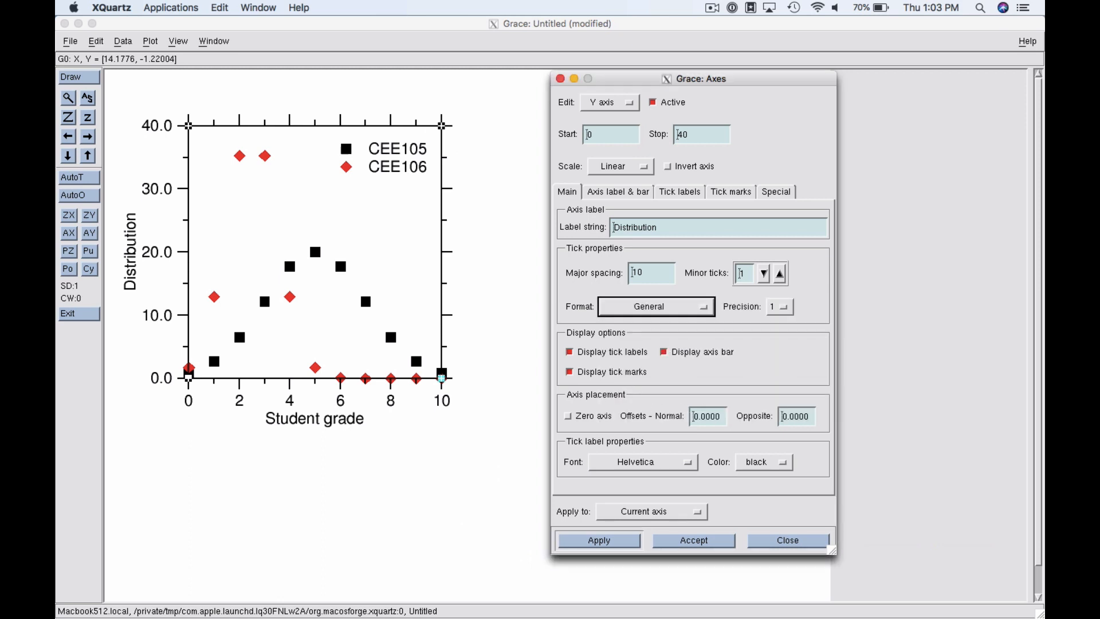
left_click(599, 540)
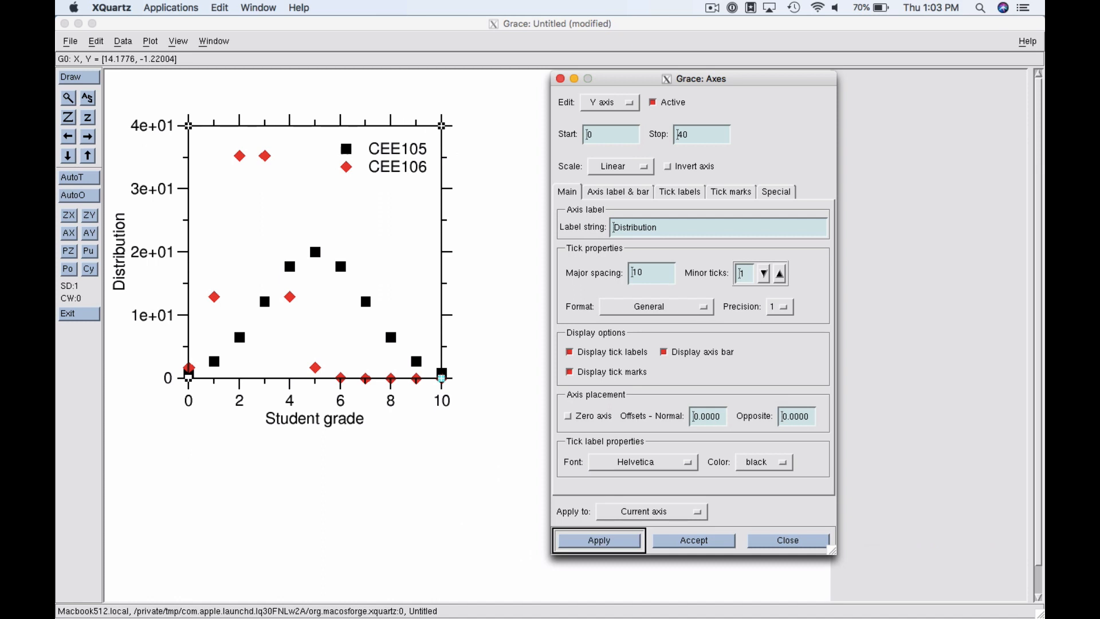
left_click(779, 307)
left_click(773, 338)
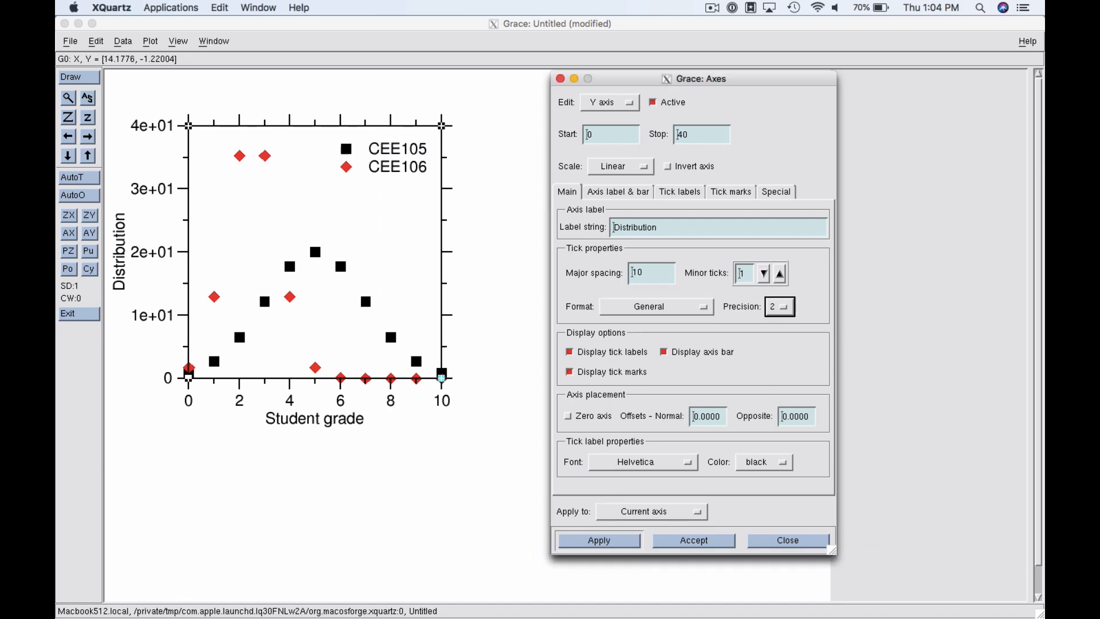
left_click(599, 540)
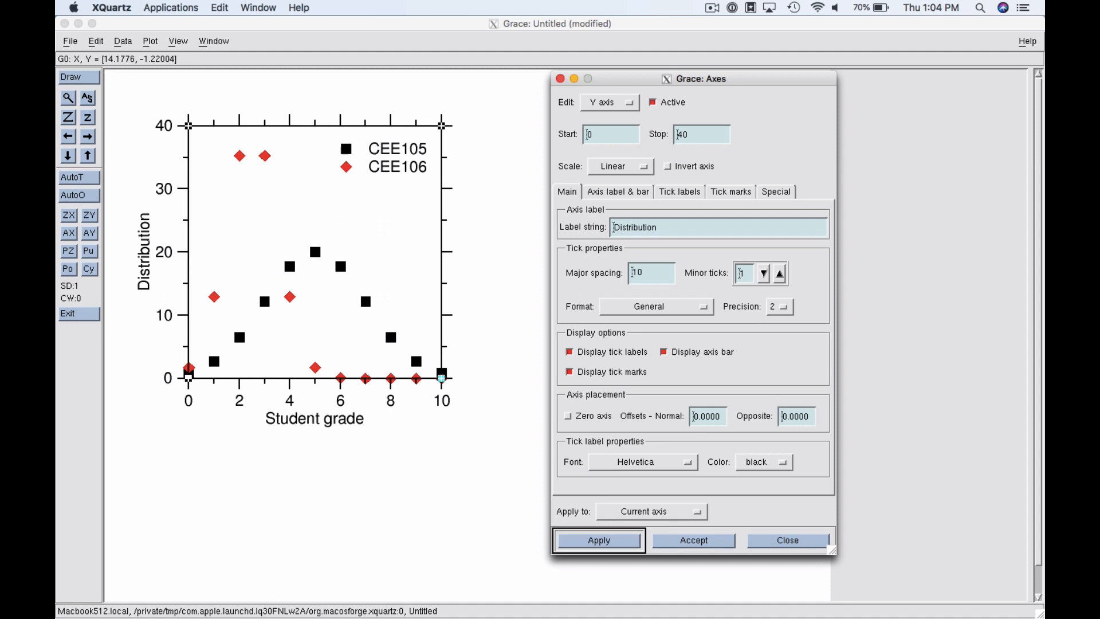
Change the Y axis label to "Distribution (%)" and apply it
double_click(634, 227)
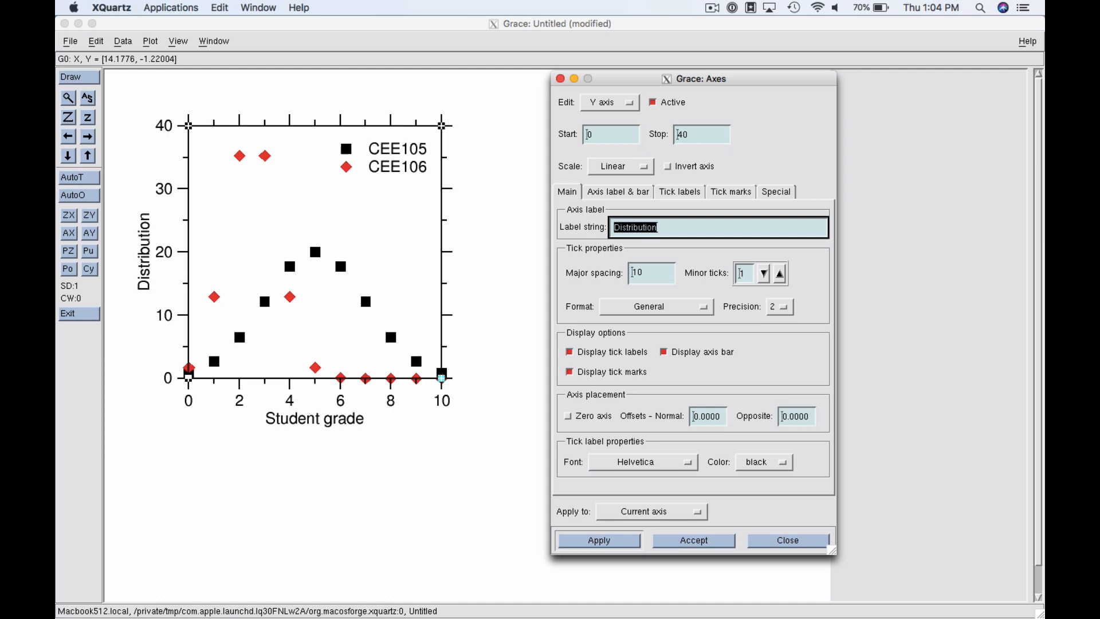
left_click(659, 228)
type("(%)")
key("Return")
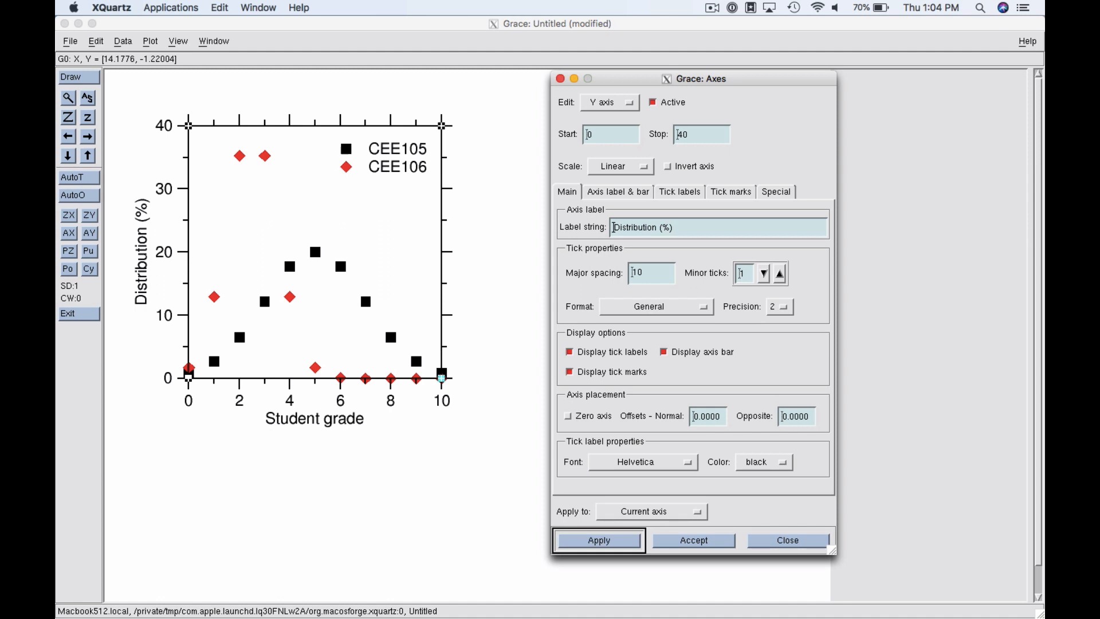
Close the axis settings and open the Interpolation/splines transformation window, placed beside the plot
left_click(560, 78)
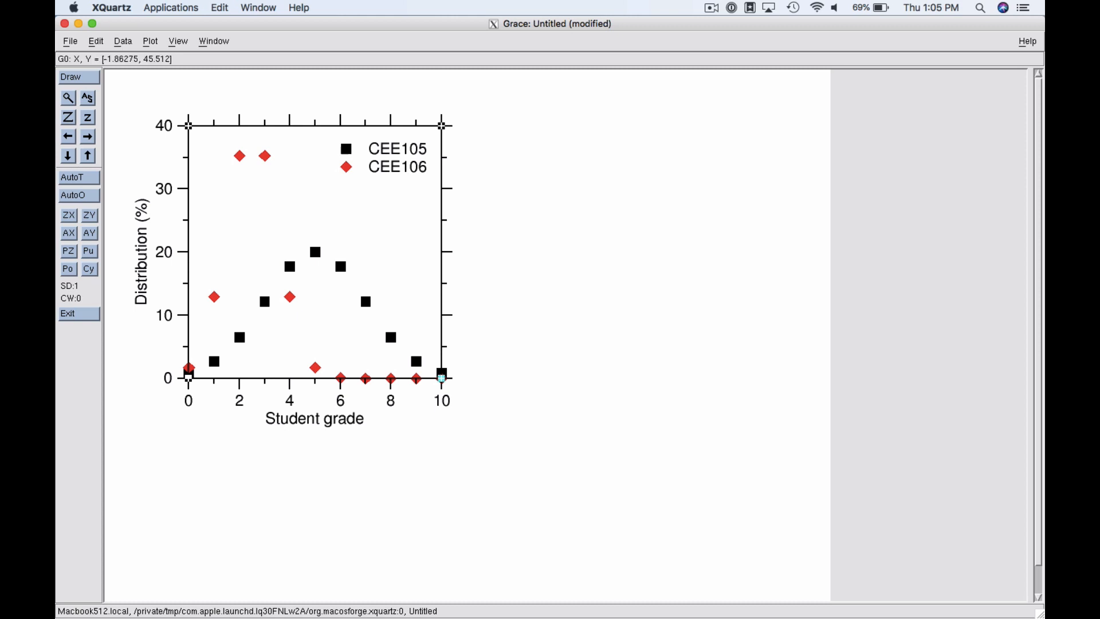
left_click(123, 41)
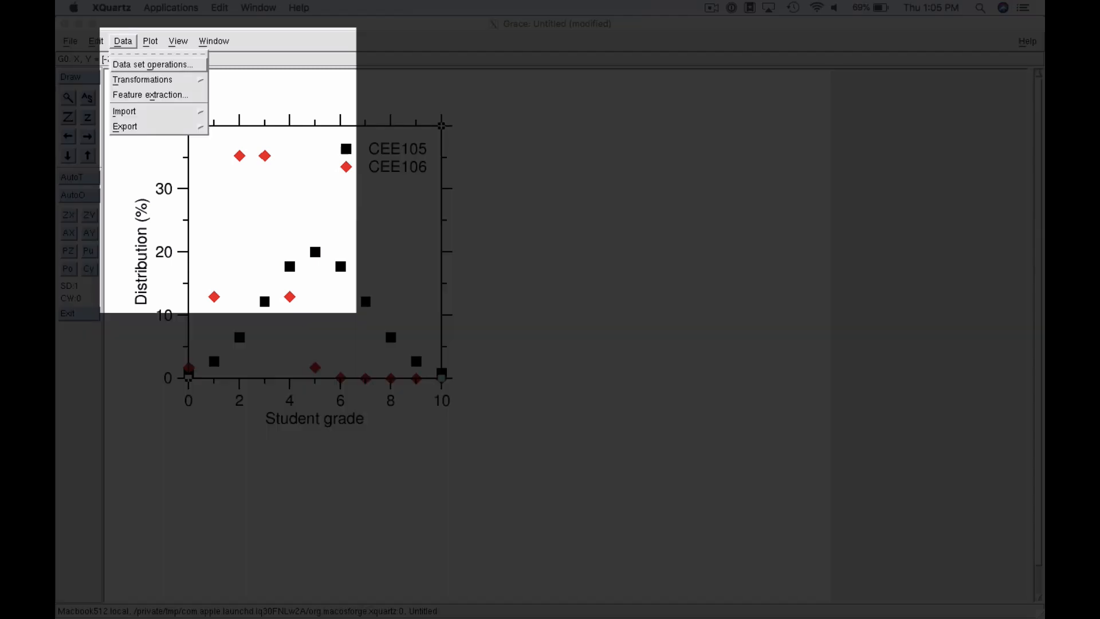
left_click(142, 79)
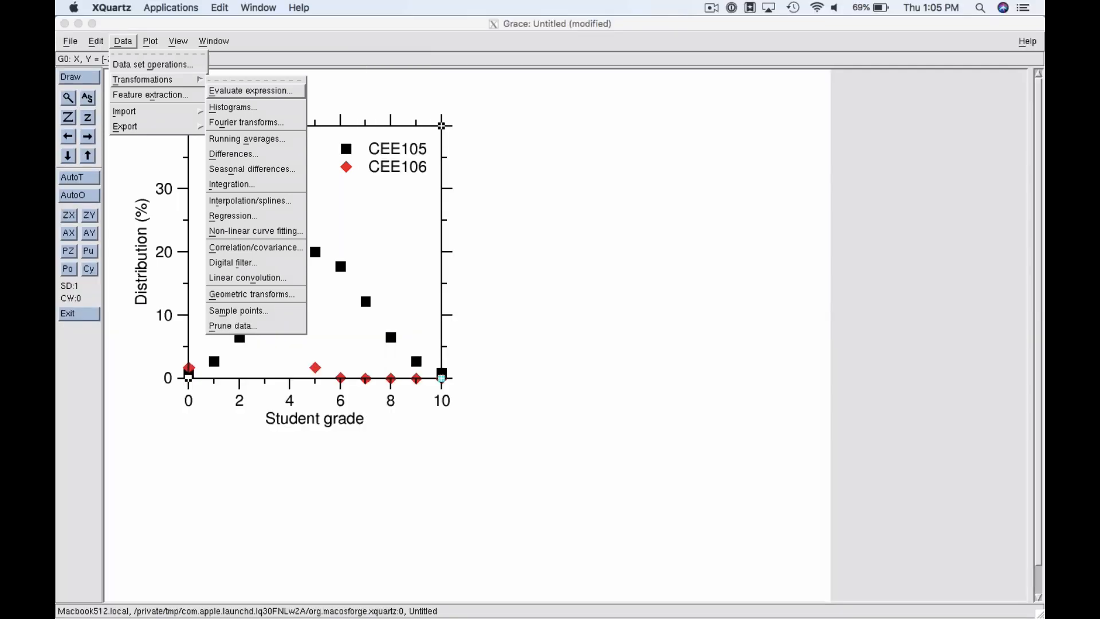
left_click(250, 201)
left_click_drag(550, 121, 697, 93)
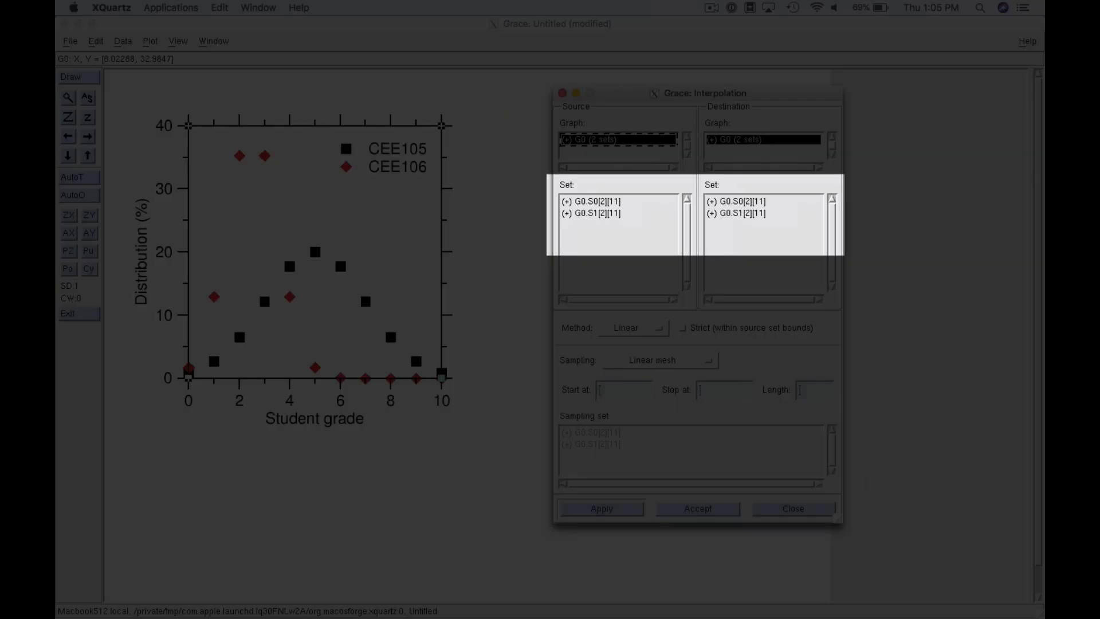
Interpolate set S0 with the Linear method on a linear mesh starting at 0, stopping at 10, with length 1000
left_click(595, 201)
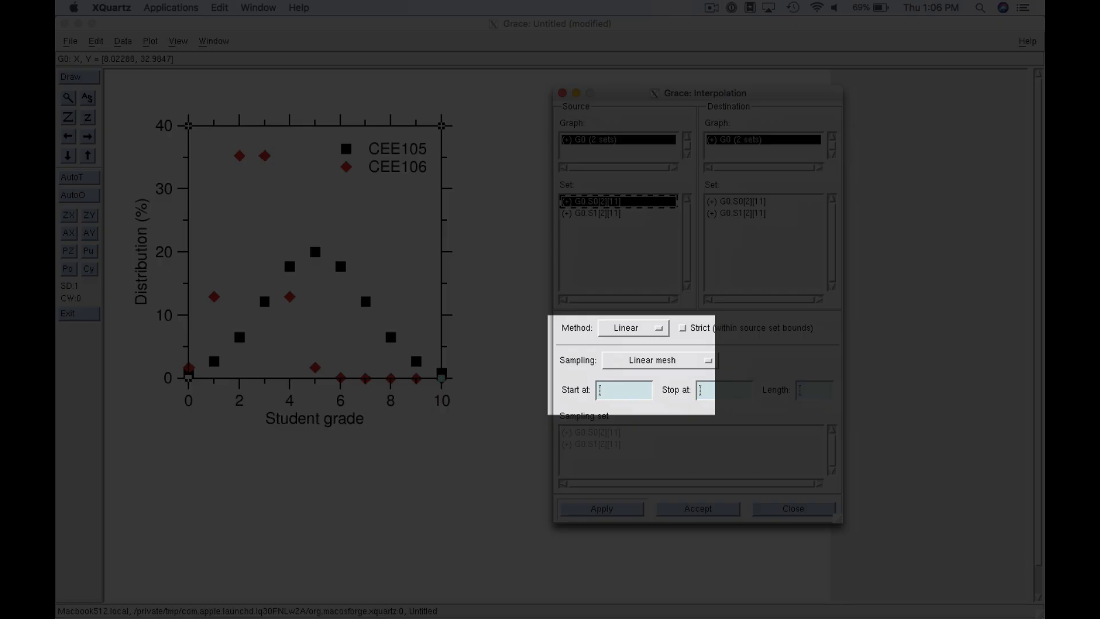
left_click(633, 328)
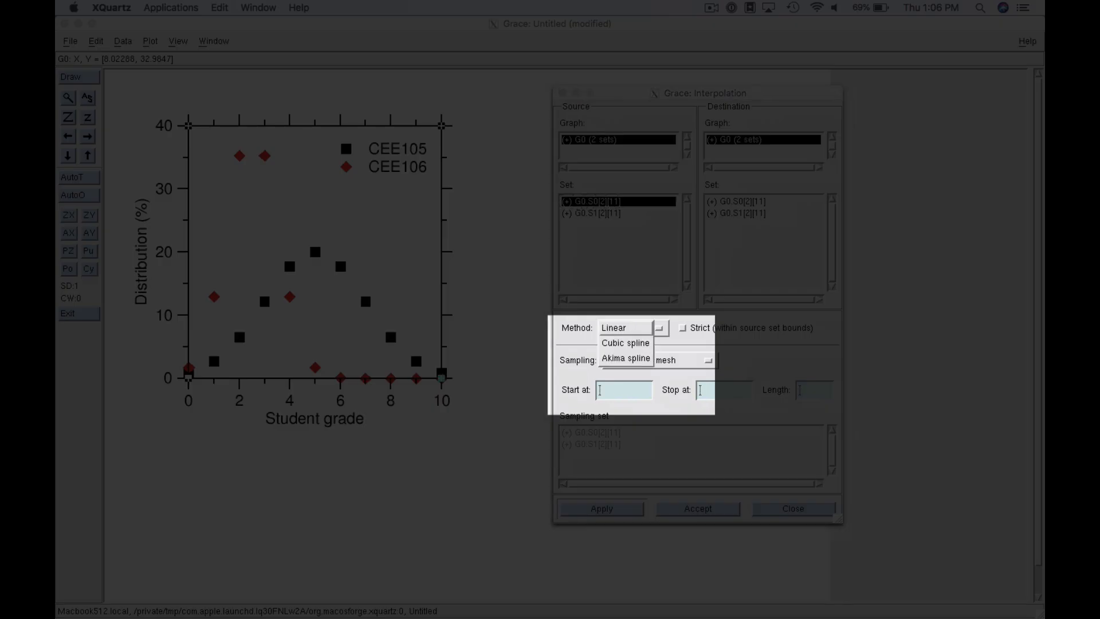
left_click(626, 328)
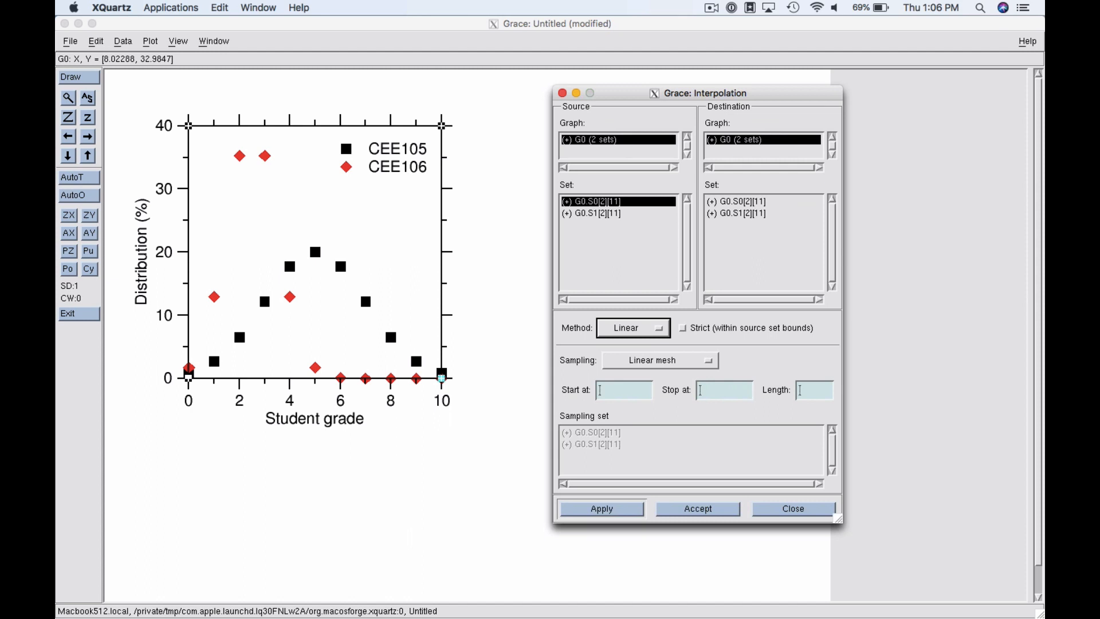
left_click(624, 390)
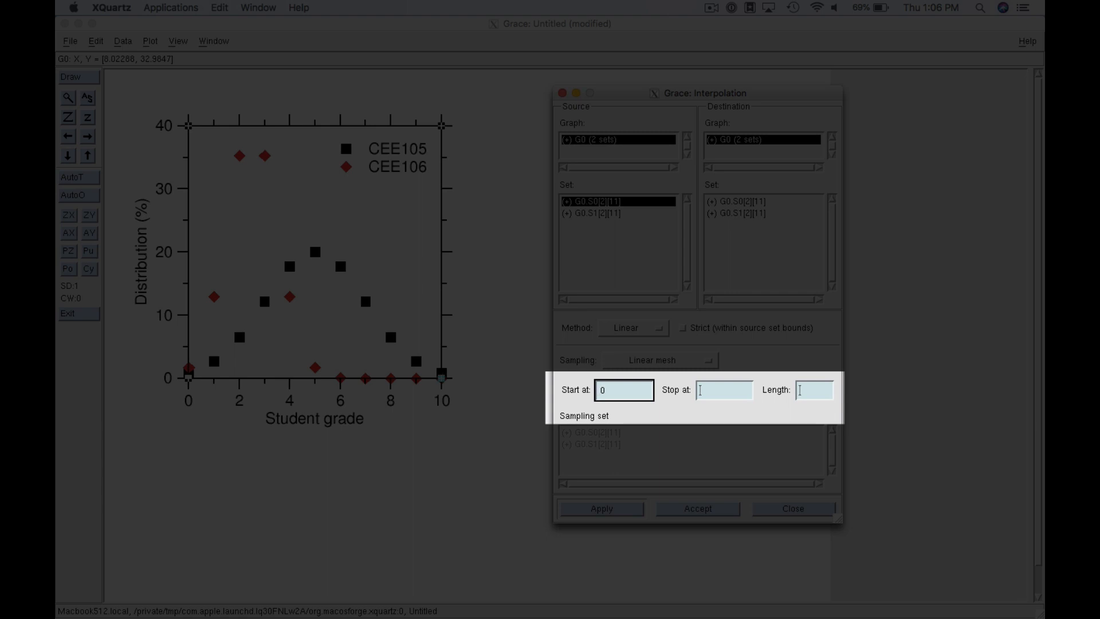
key("Tab")
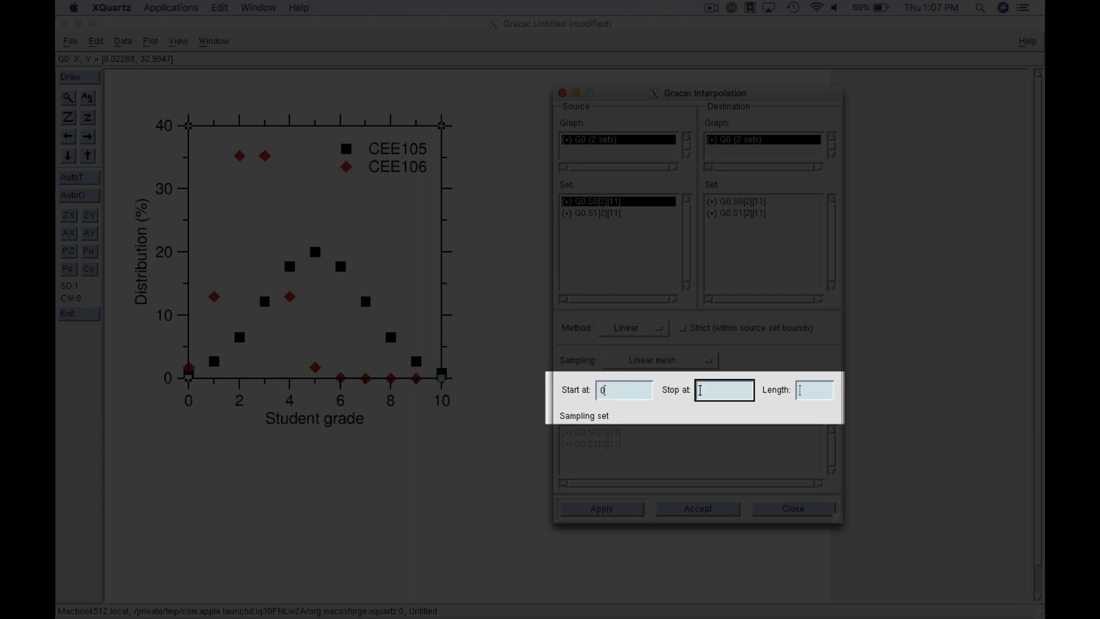
type("10")
key("Tab")
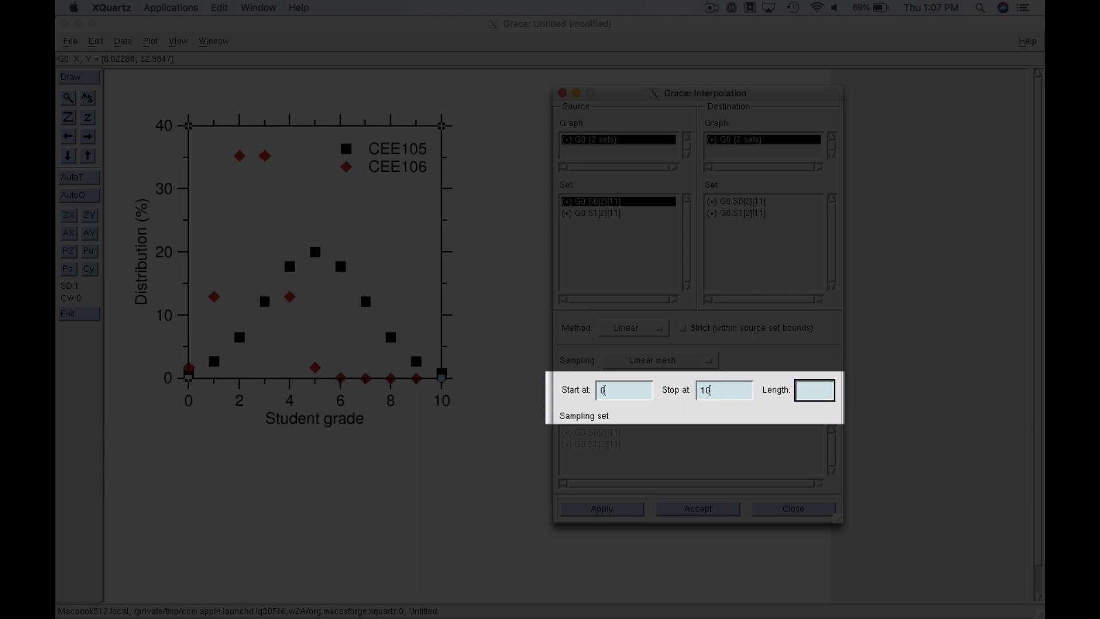
type("1000")
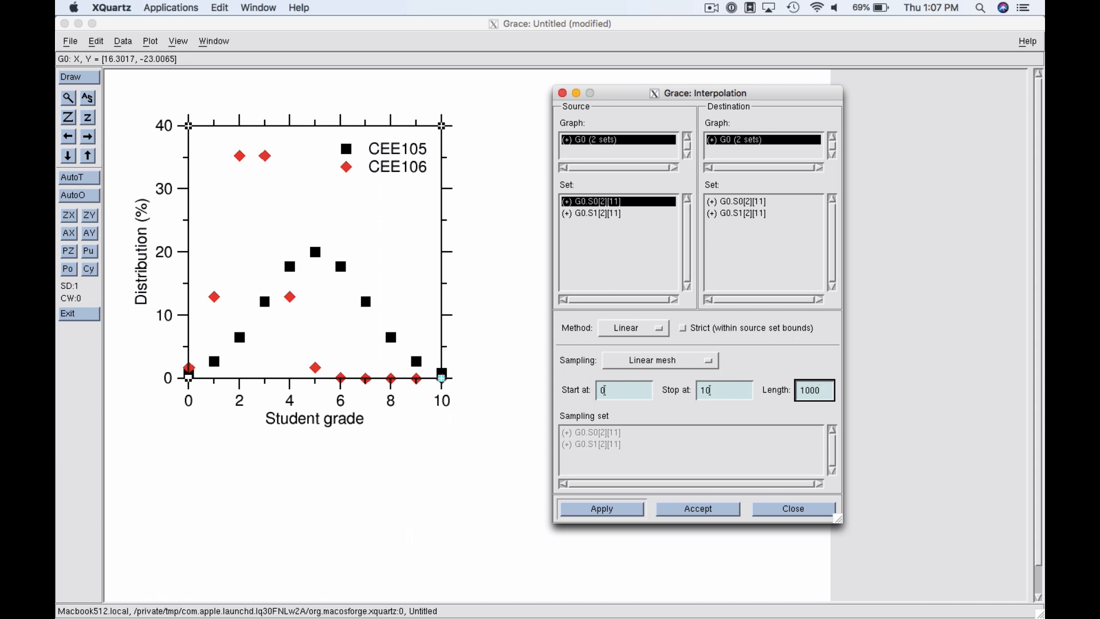
key("Return")
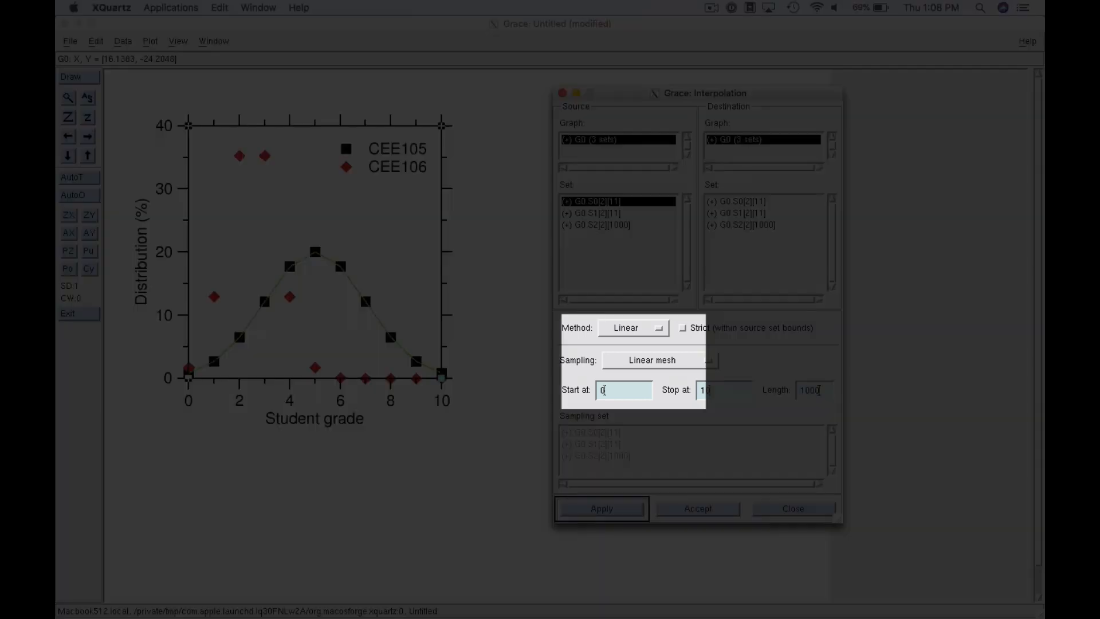
Apply a Cubic spline interpolation of S0 with S2 as the destination set
left_click(632, 328)
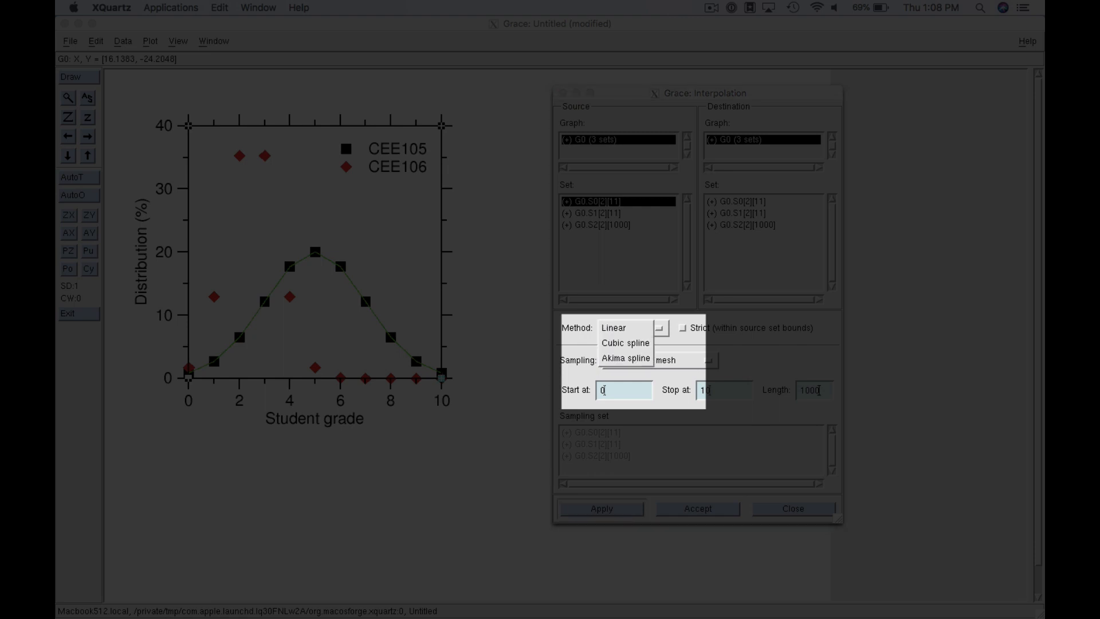
left_click(626, 343)
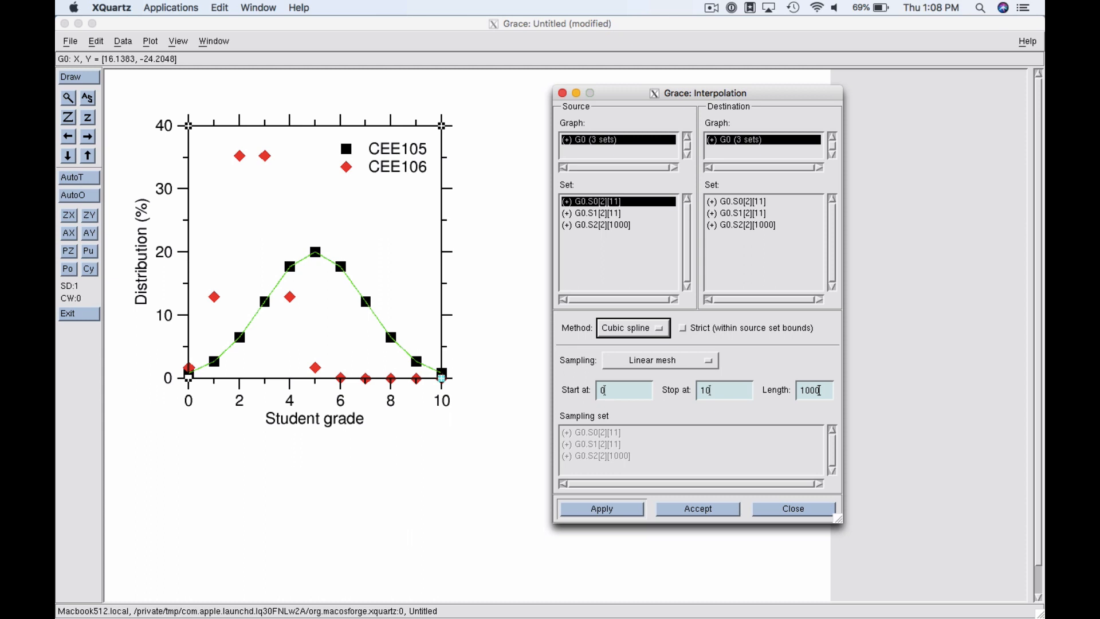
left_click(748, 225)
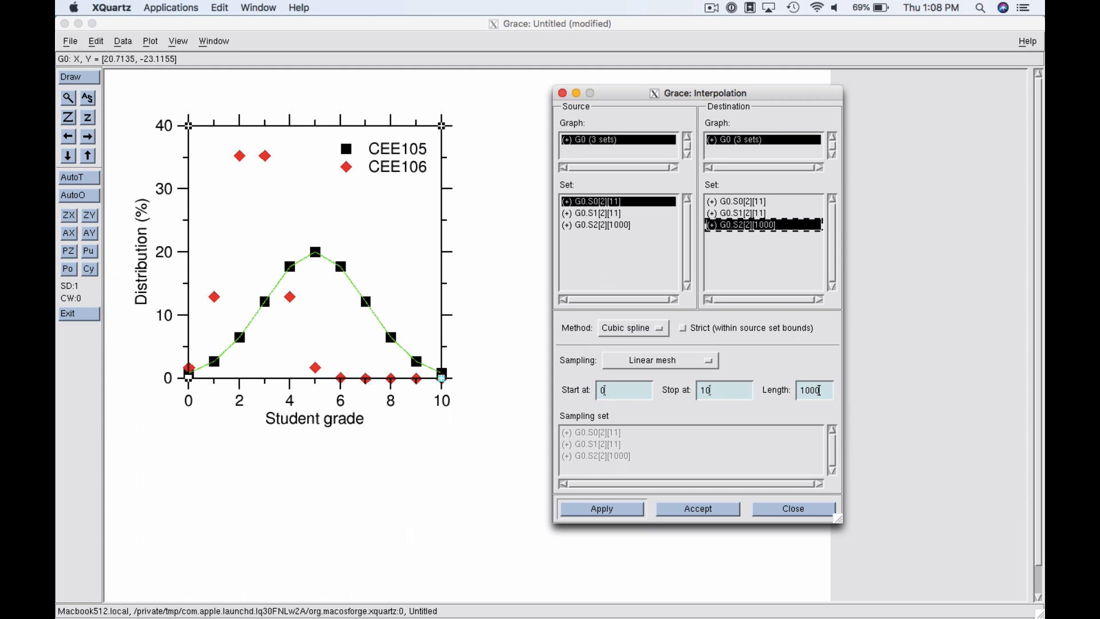
left_click(601, 508)
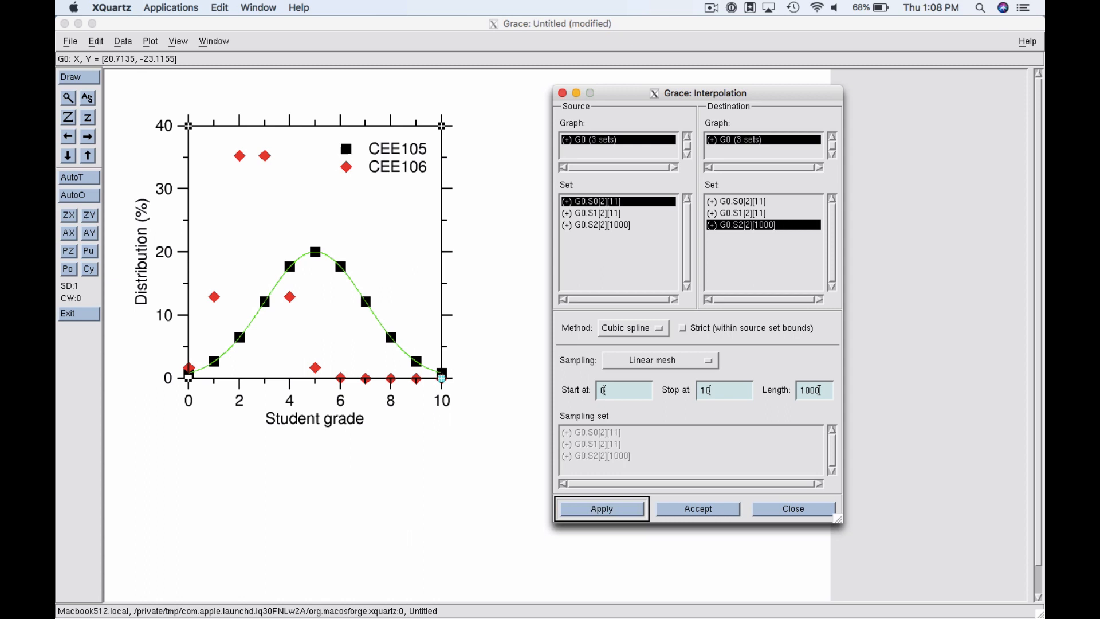
Try the Akima spline method on S2, and reapply the Cubic spline method
left_click(633, 328)
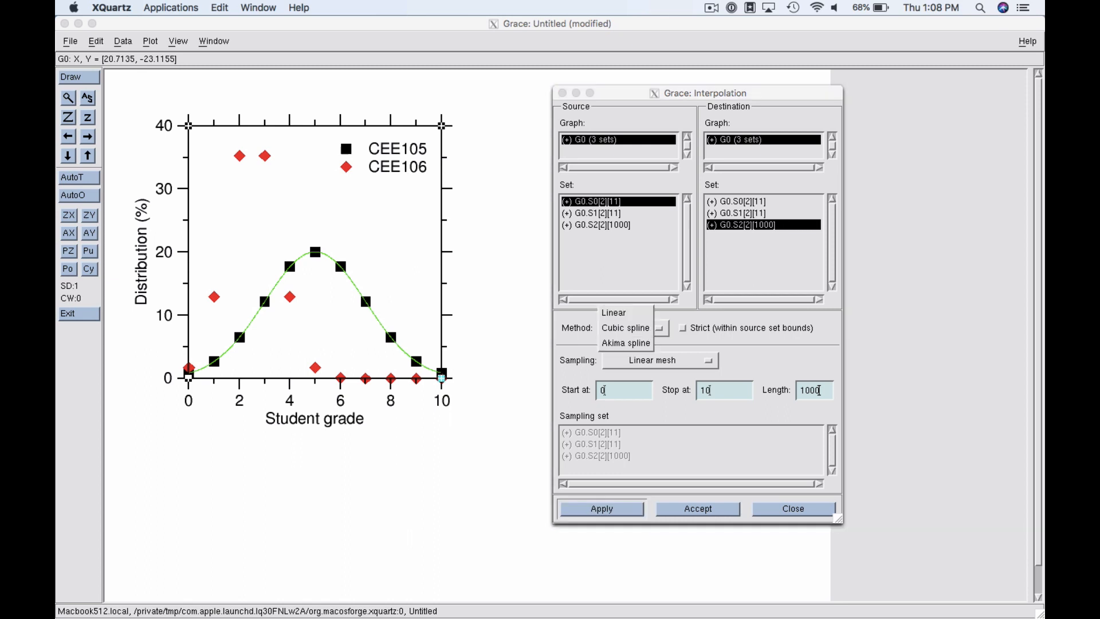
left_click(628, 342)
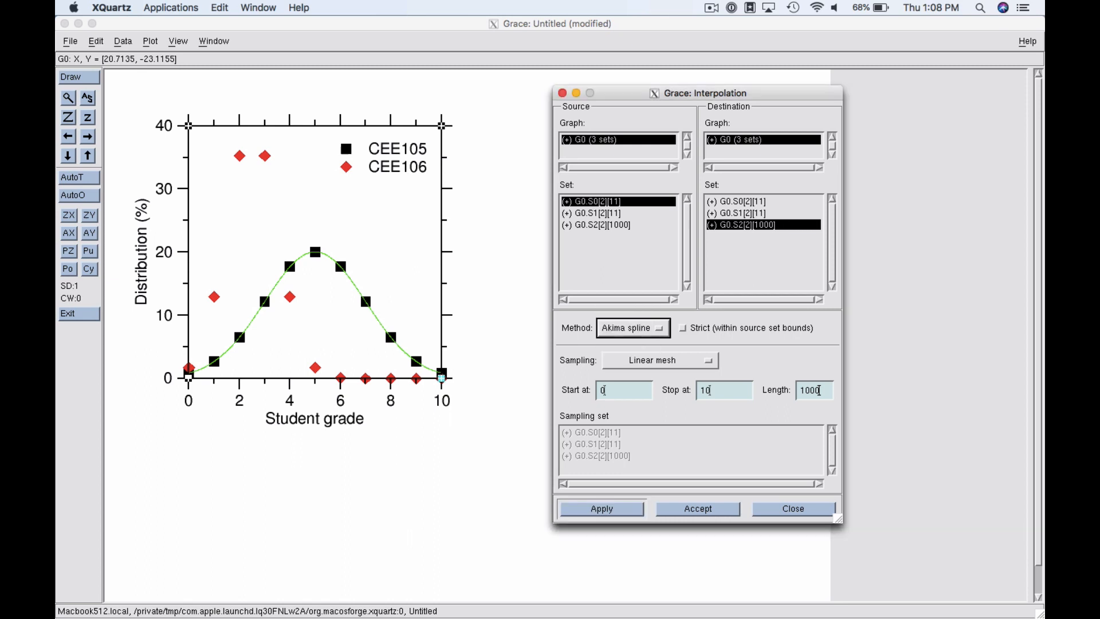
left_click(601, 509)
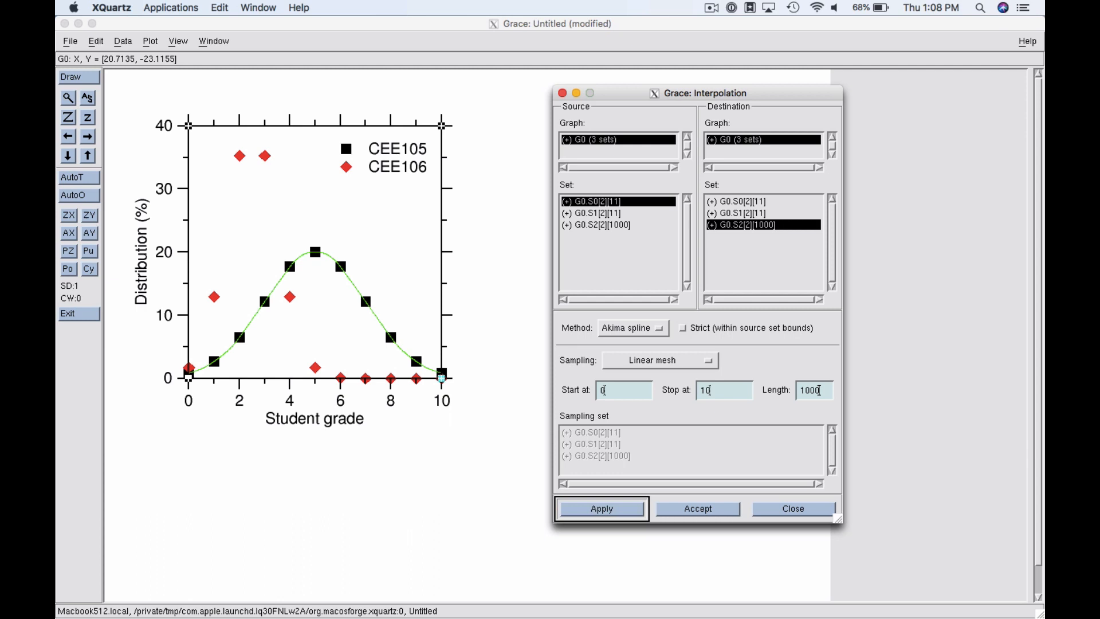
left_click(633, 327)
left_click(626, 313)
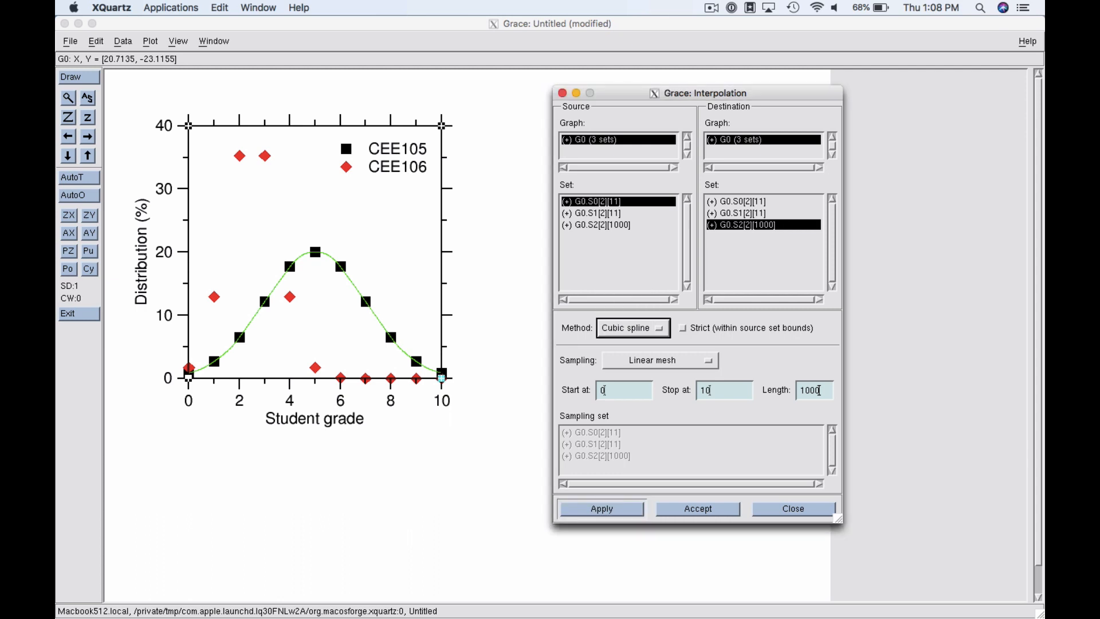
left_click(601, 508)
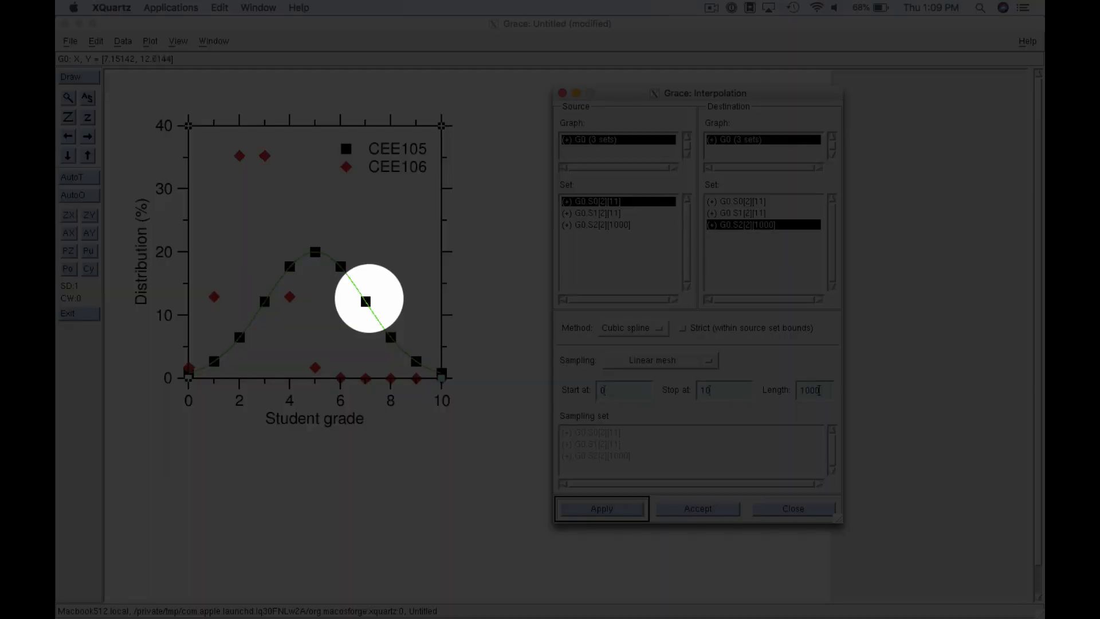
Open the set appearance settings from the interpolated curve, select set S0, and close the duplicate spreadsheets
double_click(369, 299)
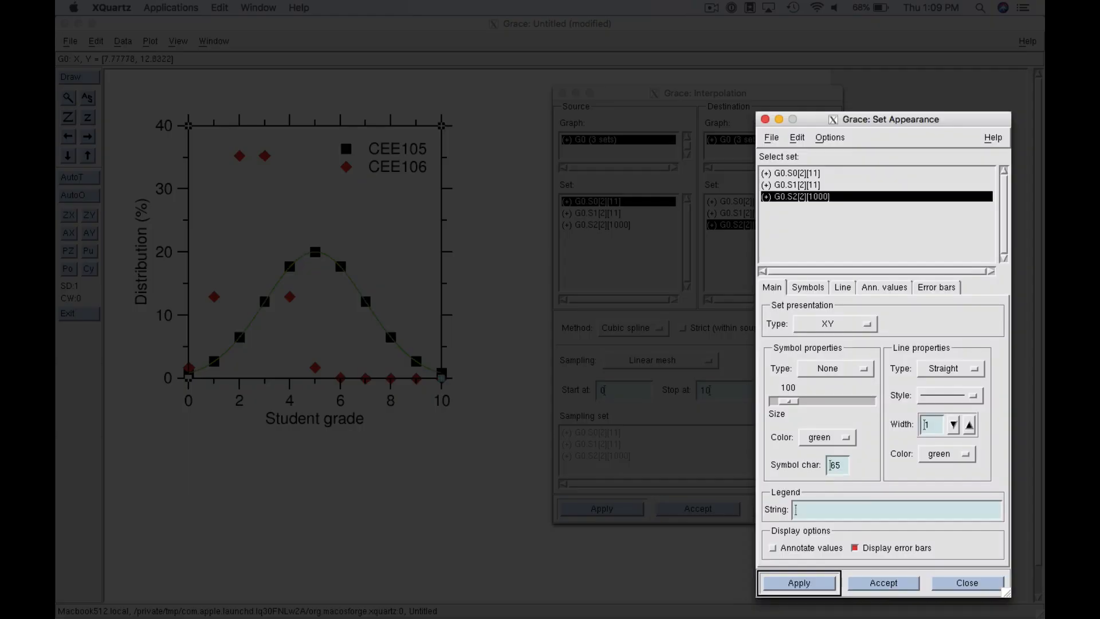
left_click_drag(891, 119, 638, 91)
left_click(545, 144)
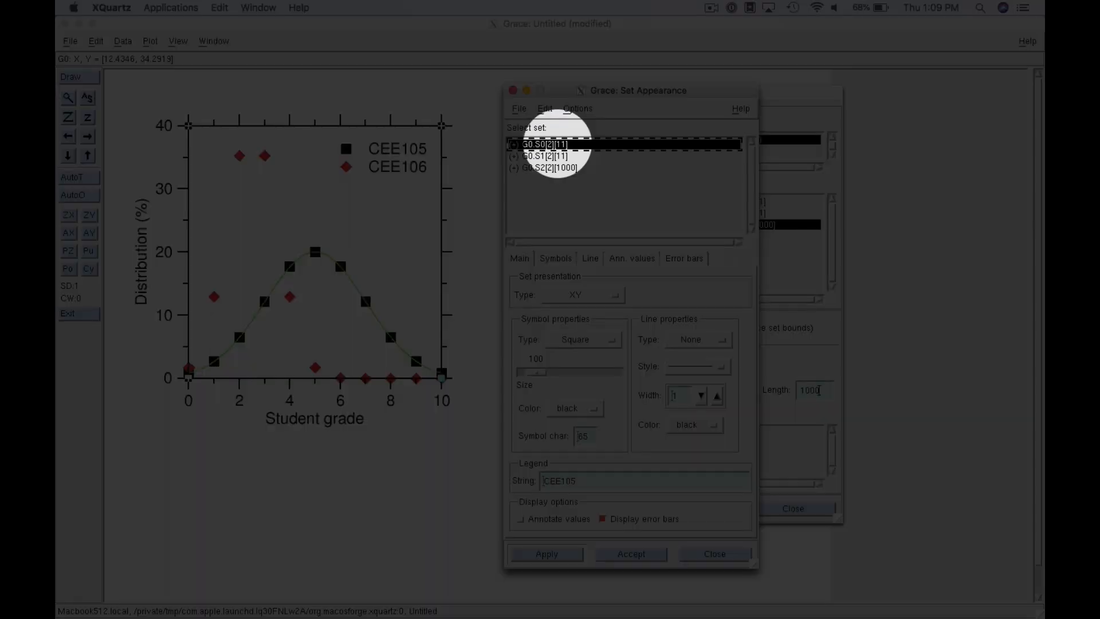
double_click(553, 144)
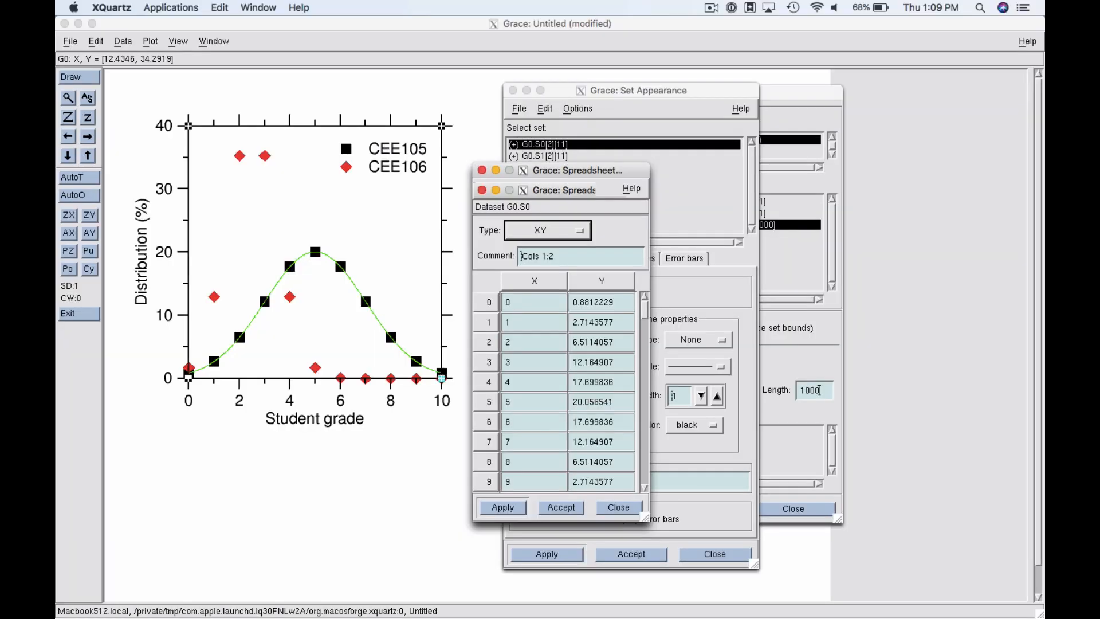
left_click(482, 170)
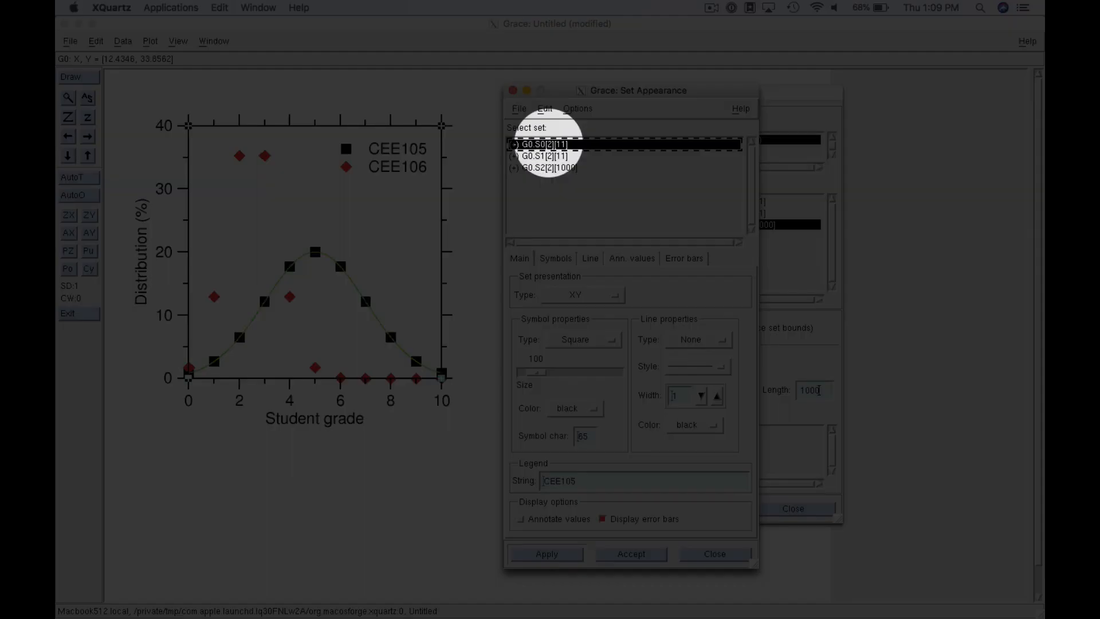
Open set S0 for editing in the spreadsheet and shift its window closer to the plot
right_click(548, 143)
right_click(548, 144)
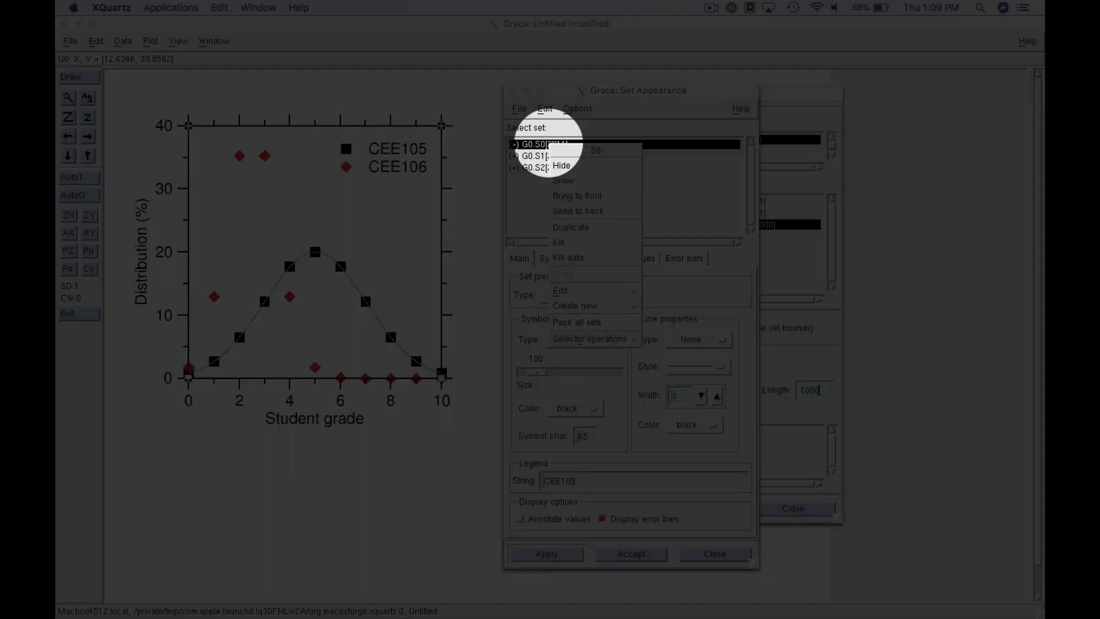
mouse_move(602, 290)
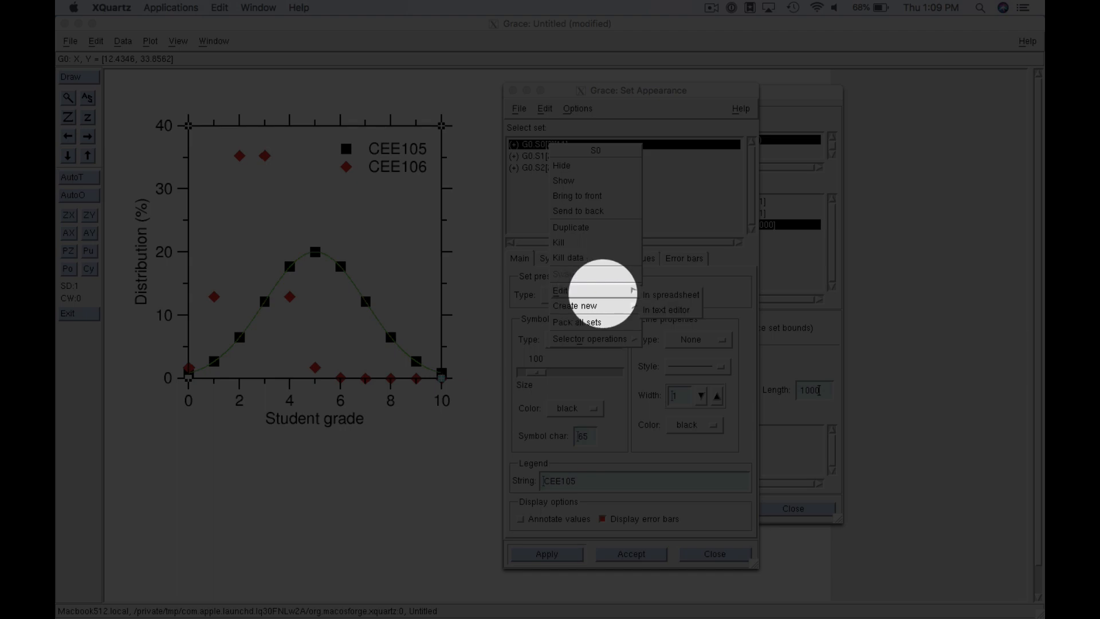
left_click(664, 294)
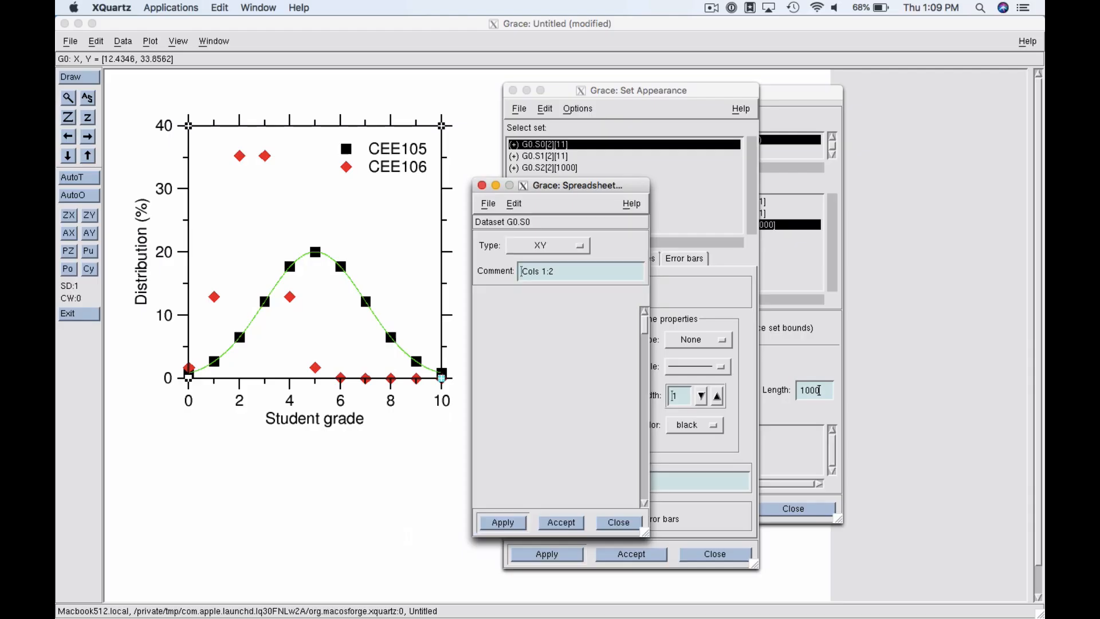
left_click_drag(581, 185, 554, 153)
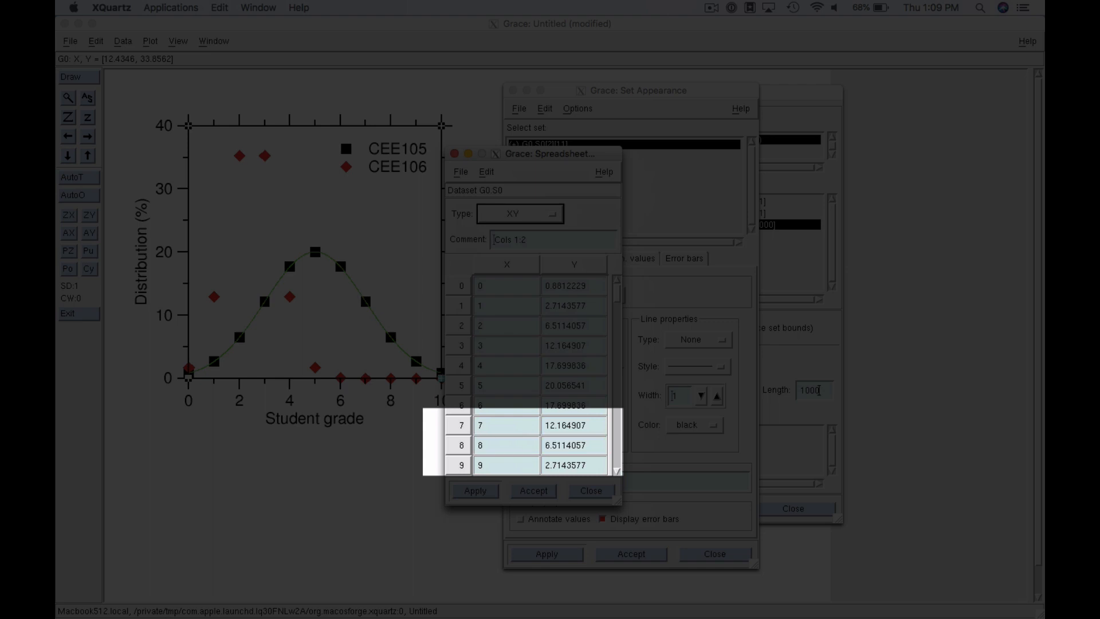
Set the Y value of S0 at X = 7 to 14
double_click(564, 426)
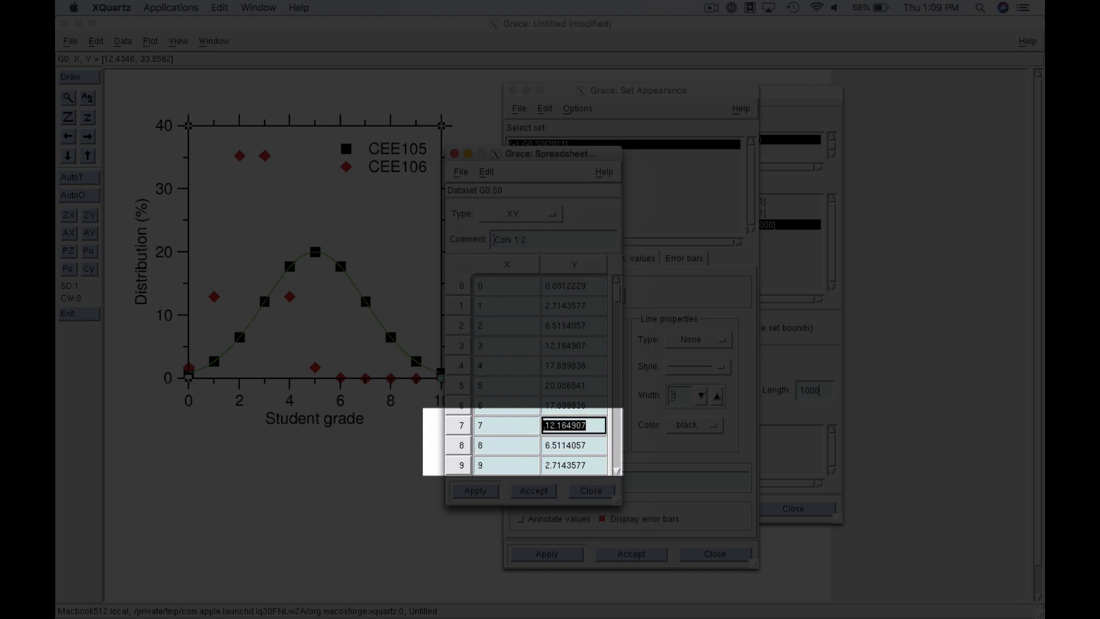
type("13")
key("Return")
key("Up")
type("14")
key("shift+Home")
type("14")
key("Return")
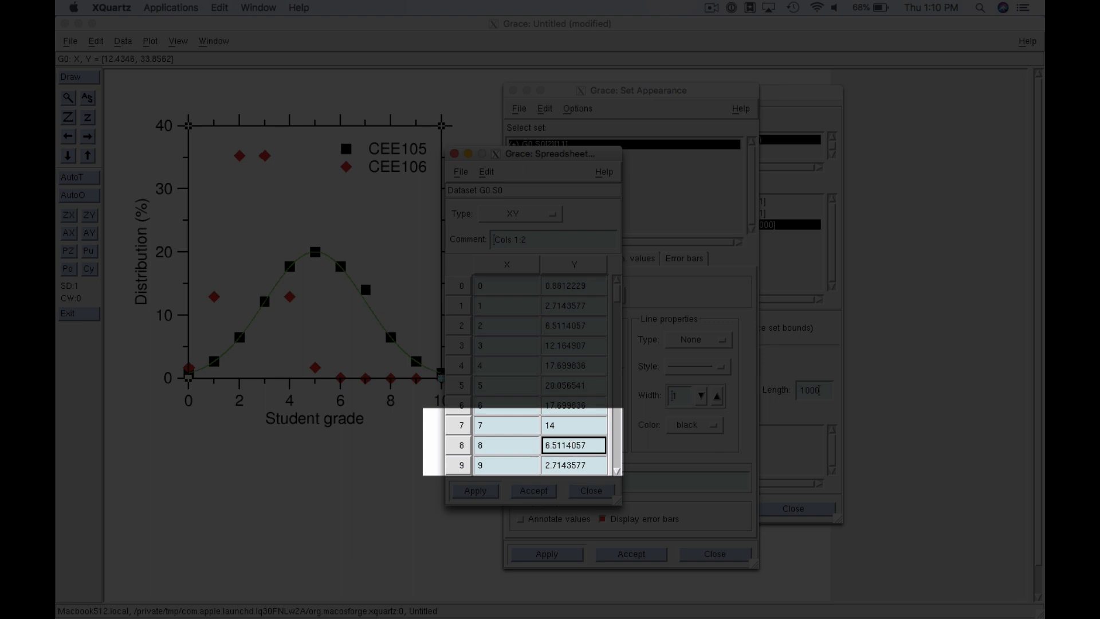
Set the Y value of S0 at X = 8 to 4.5
key("shift+Home")
type("4")
key("Return")
key("Up")
type(".5")
key("Return")
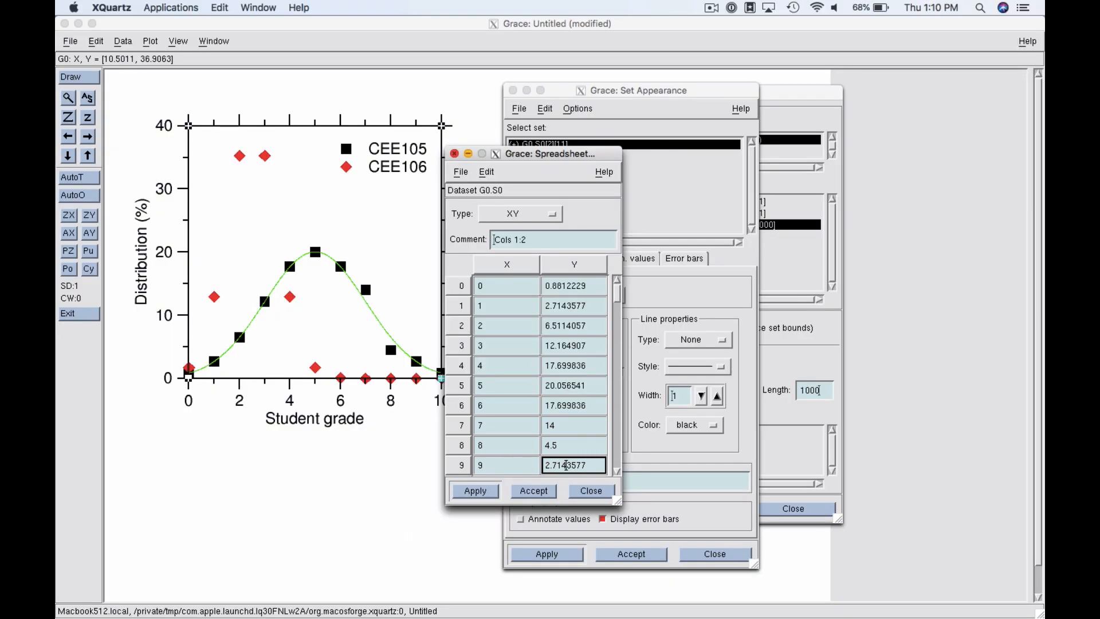
Close the spreadsheet and the set appearance settings, and reposition the Interpolation window beside the plot
left_click(590, 491)
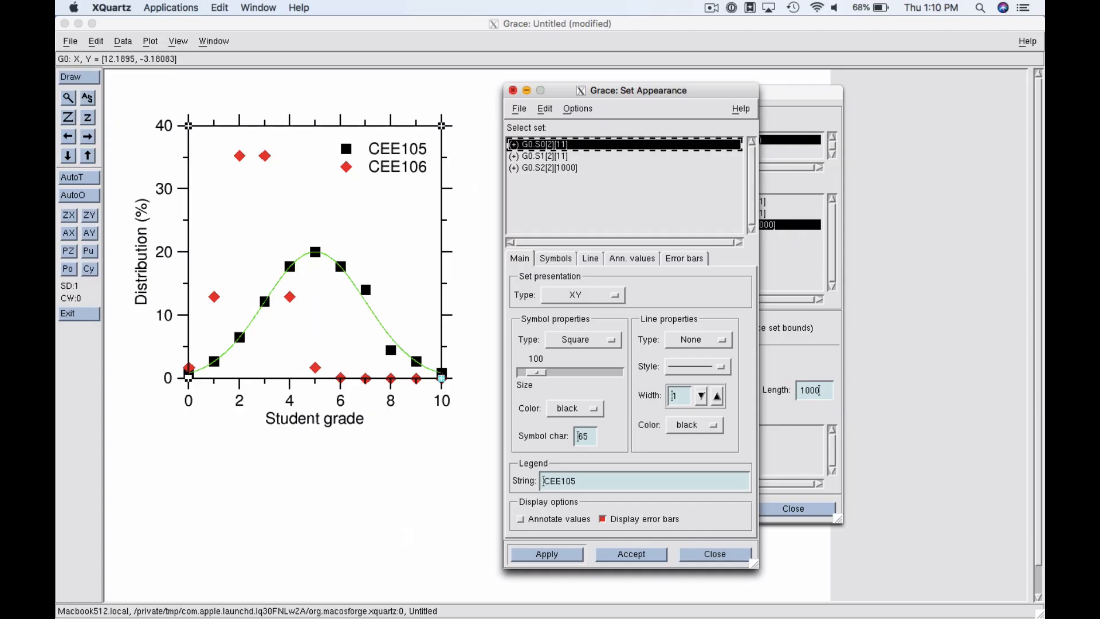
left_click(512, 90)
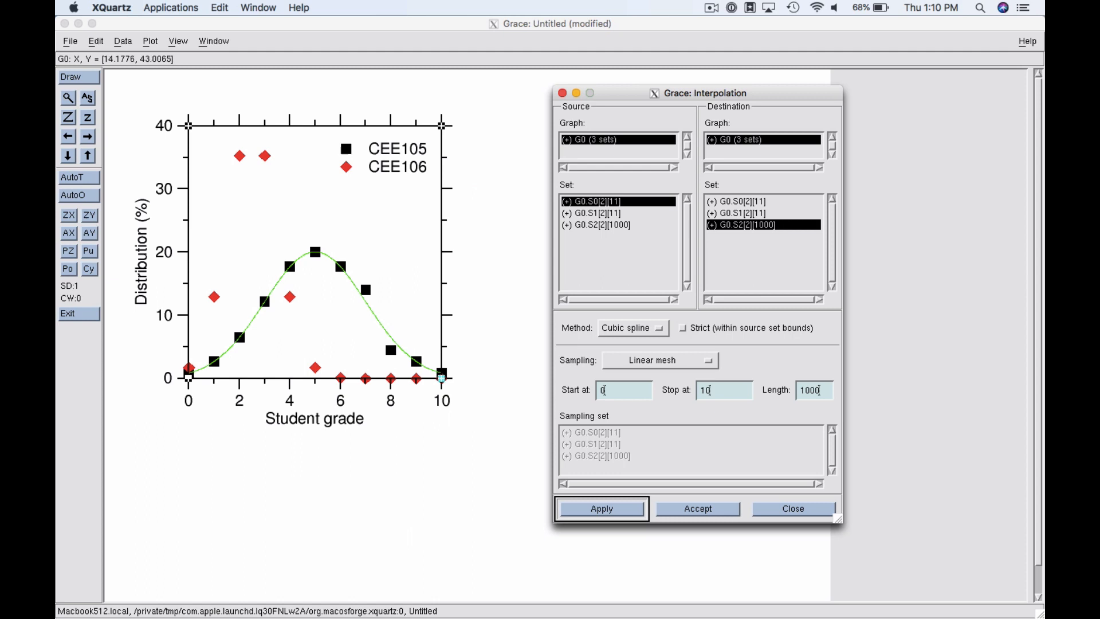
left_click_drag(621, 93, 603, 94)
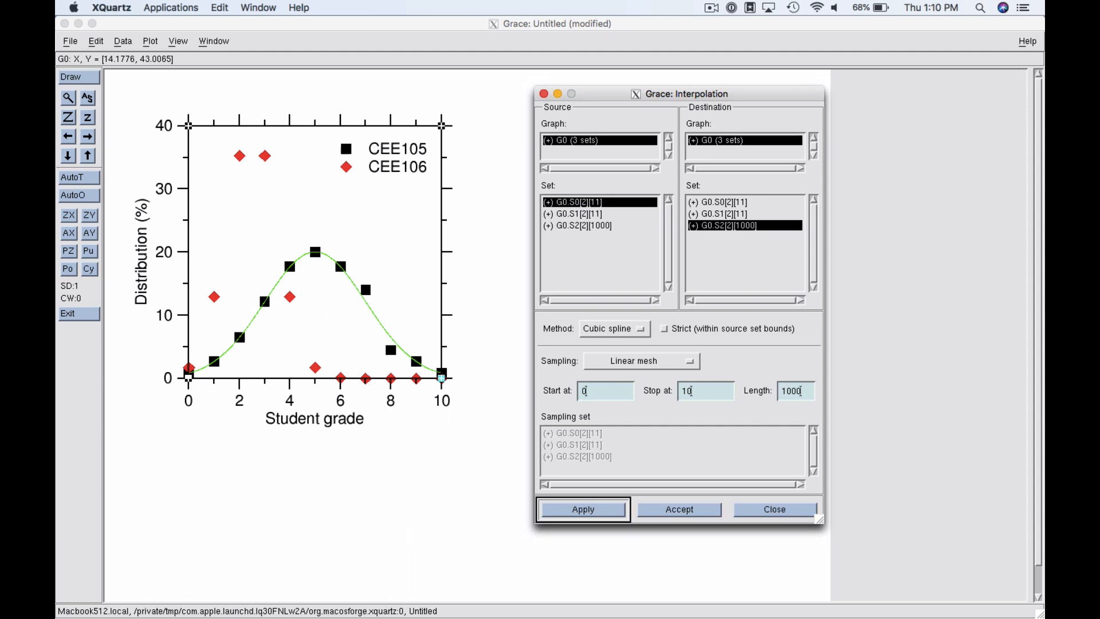
Recompute the interpolation of S0 into S2 with the cubic spline, and again with the Akima spline method
left_click(583, 509)
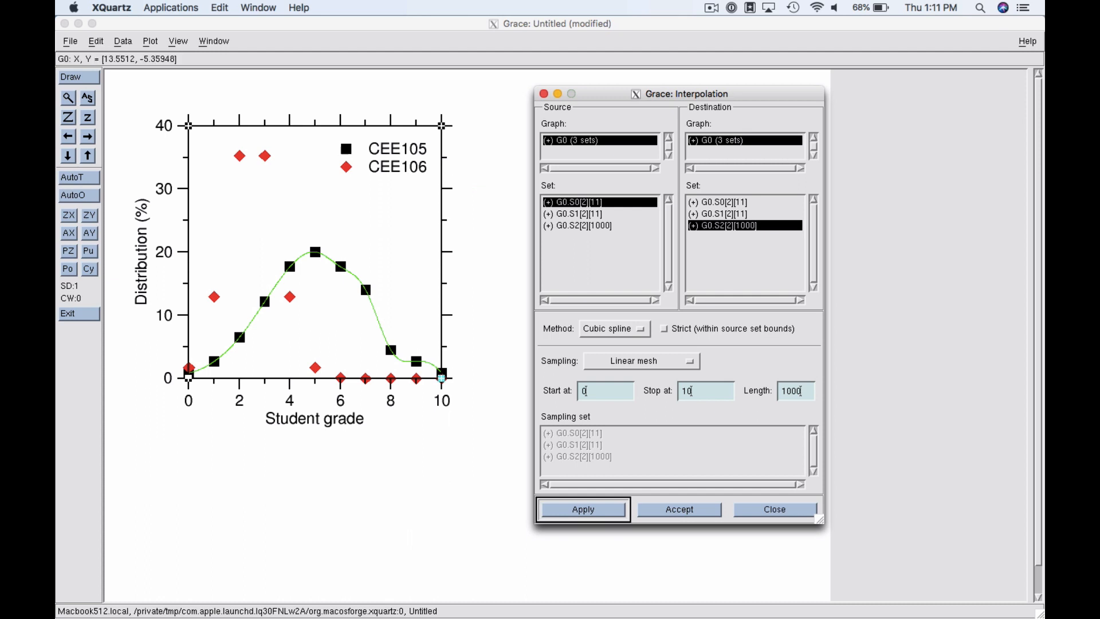
left_click(615, 328)
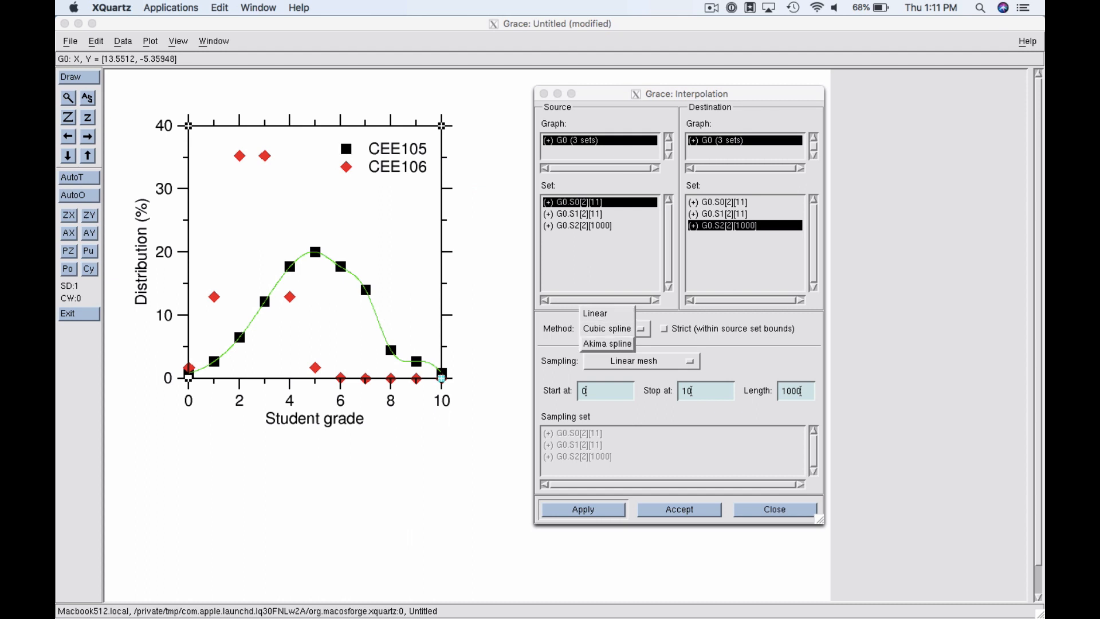
left_click(607, 344)
left_click(583, 510)
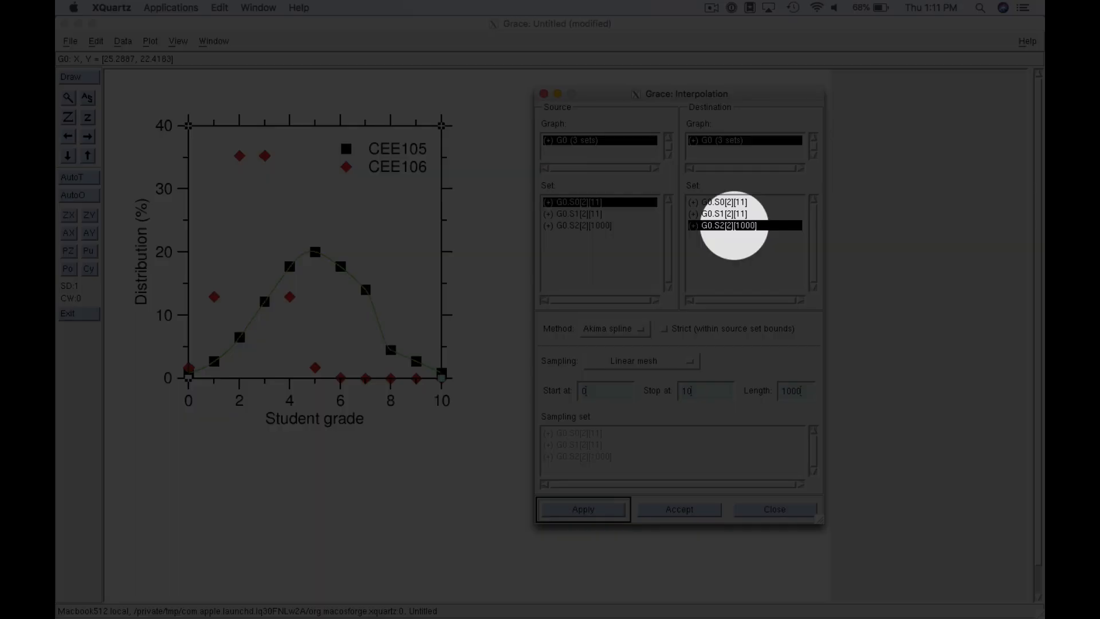
Kill the data of the interpolated set S2 and close the Interpolation window
right_click(735, 225)
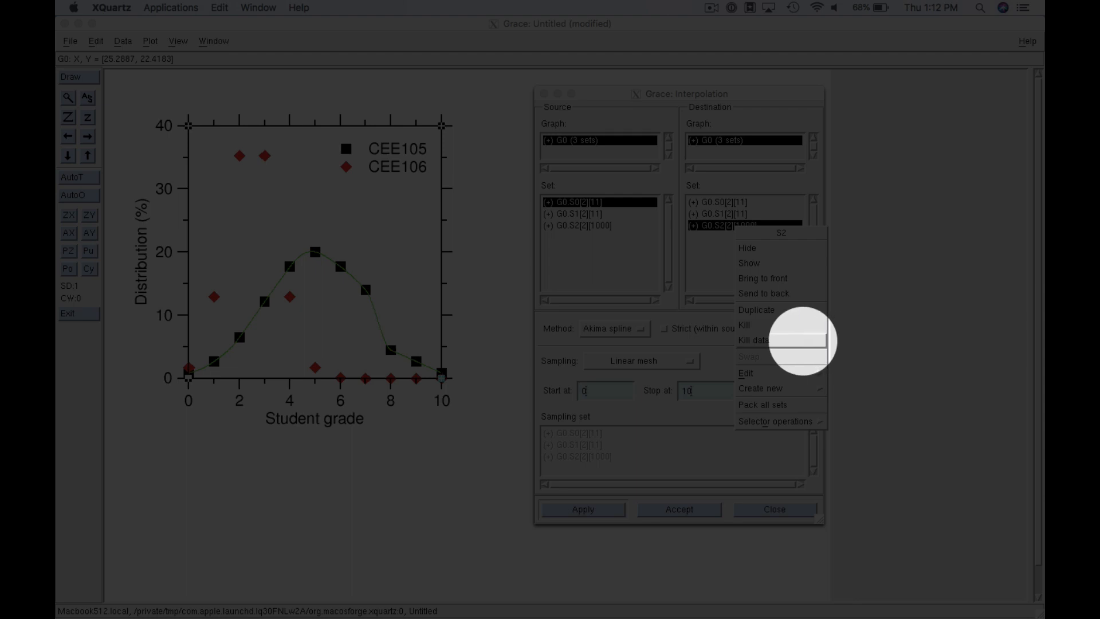
left_click(799, 341)
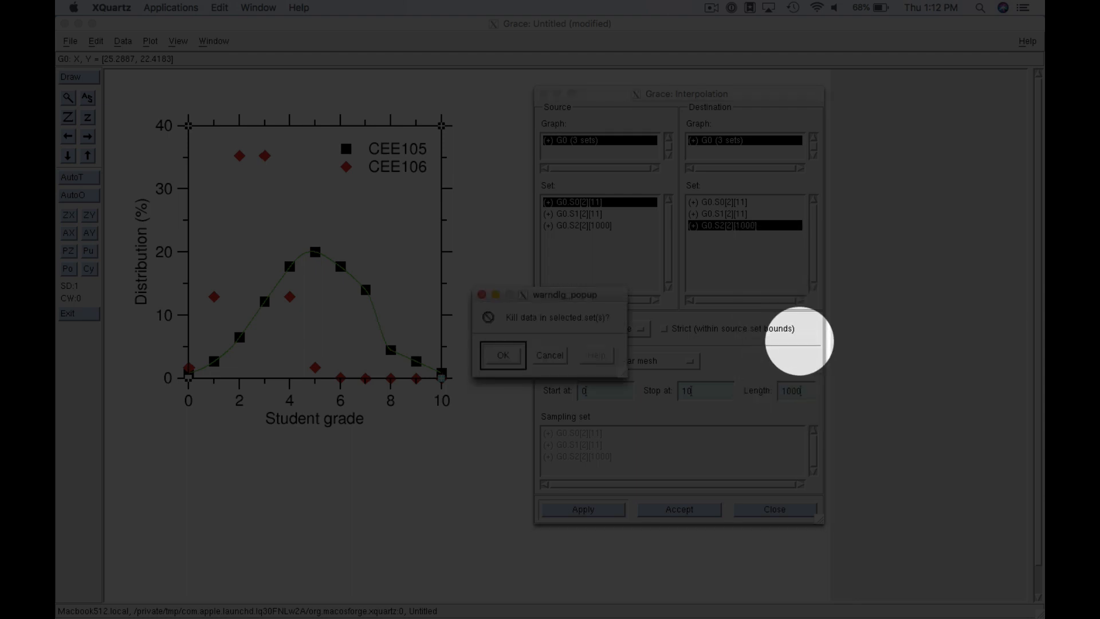
left_click(503, 355)
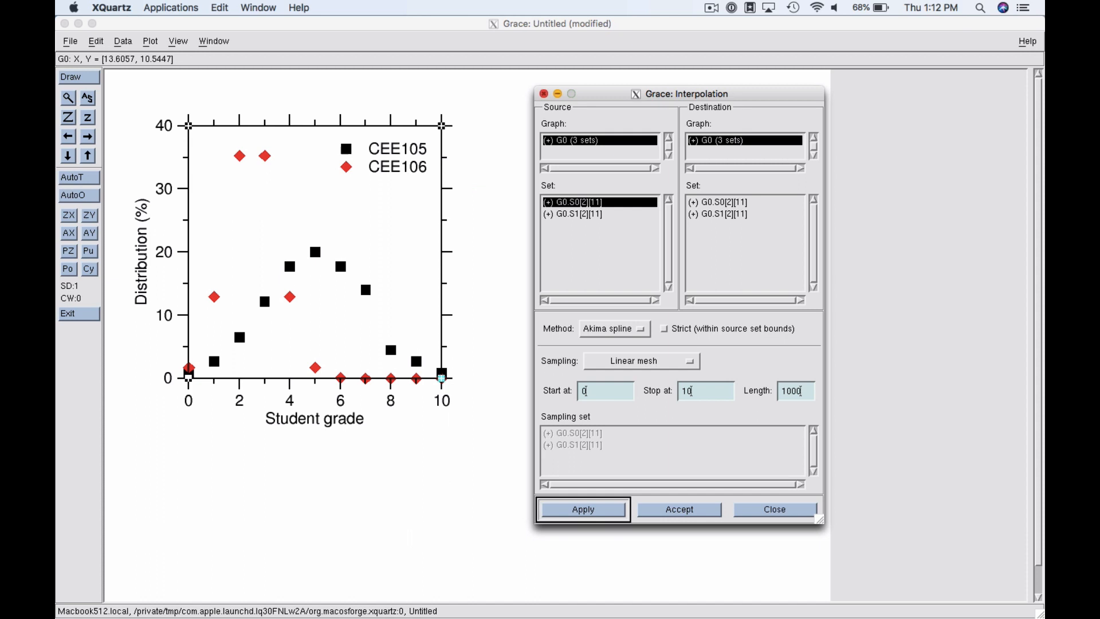
left_click(544, 93)
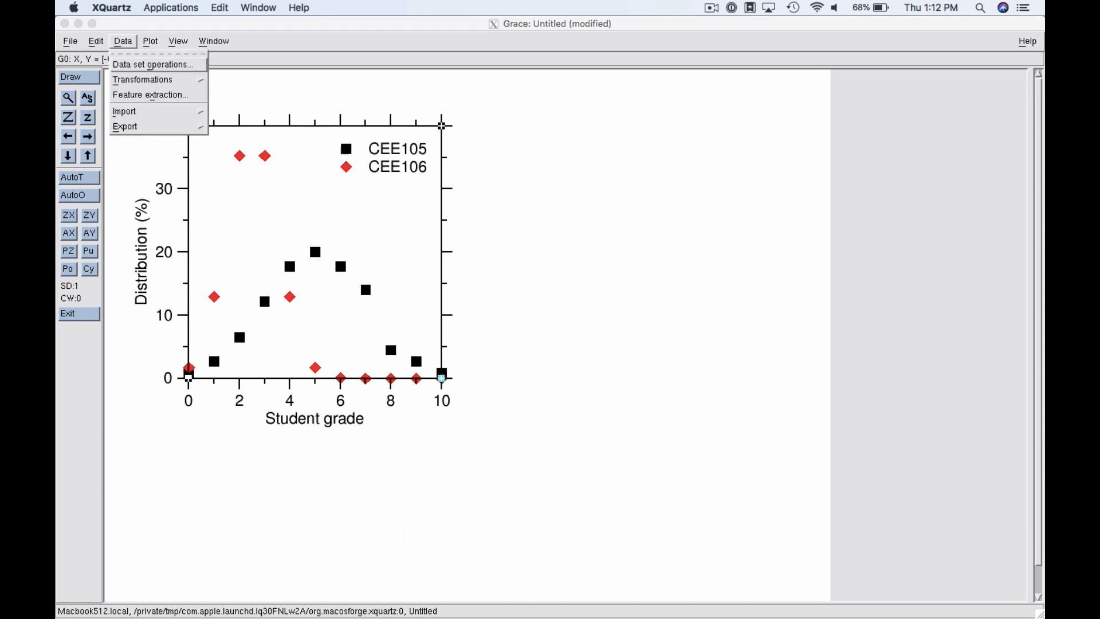
Open non-linear curve fitting and choose G0.S0 as the source set
left_click(142, 79)
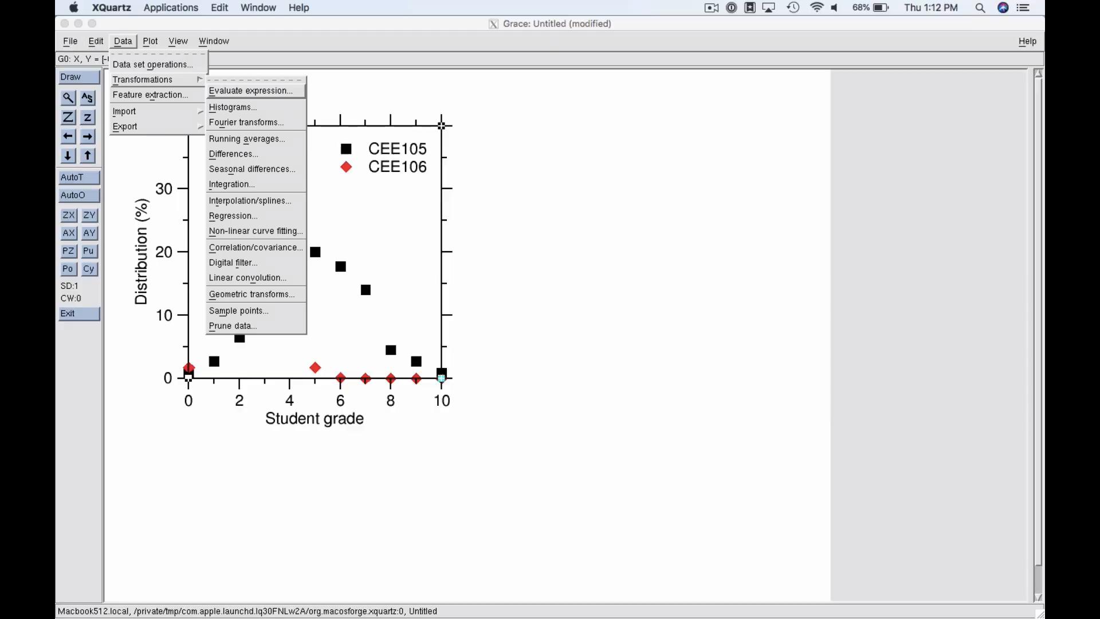
left_click(256, 230)
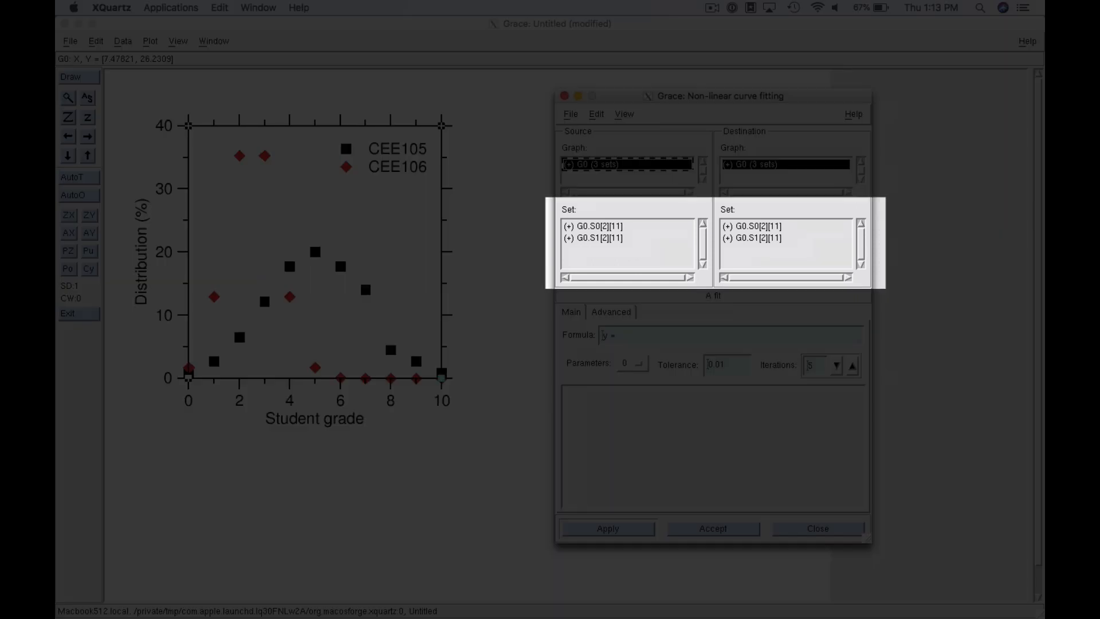
left_click(607, 226)
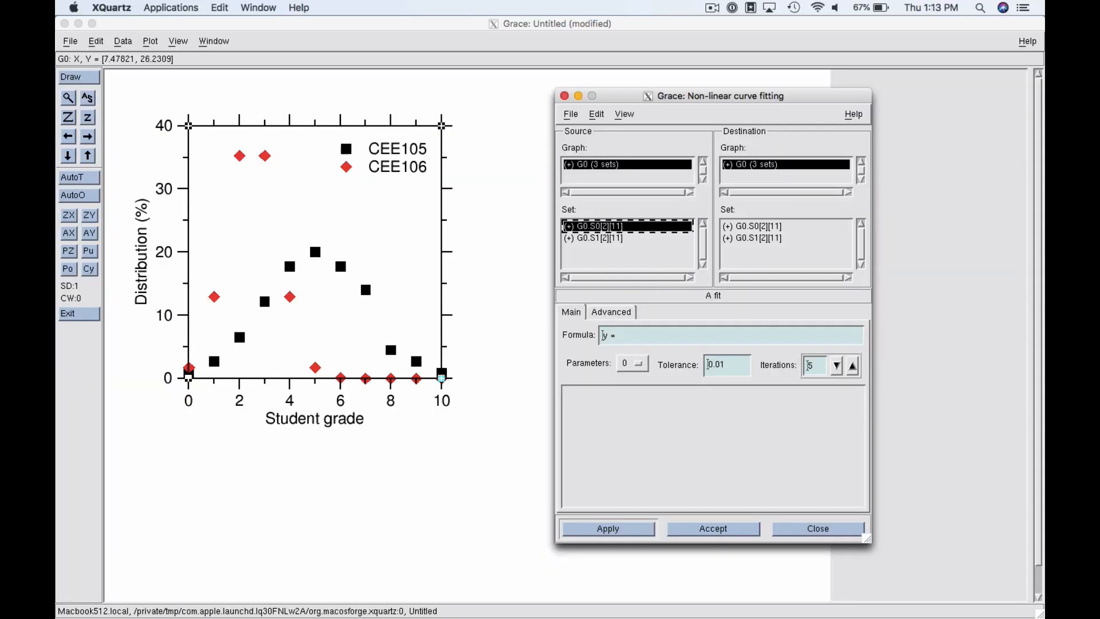
Fit S0 with the two-parameter linear formula y = A0+A1*x
left_click(647, 336)
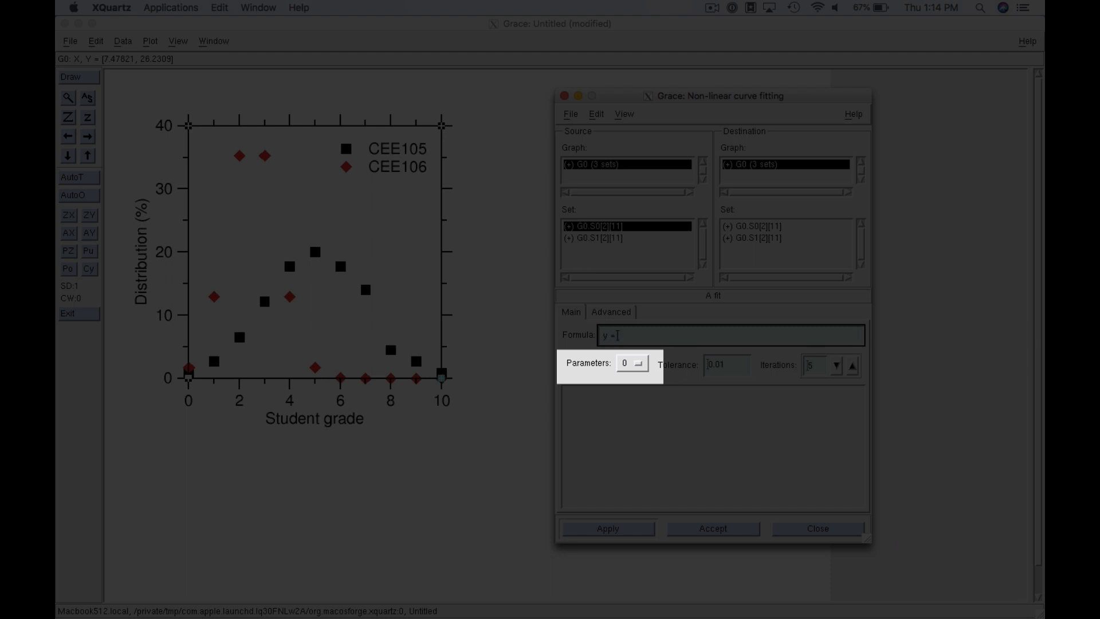
left_click(631, 363)
left_click(626, 394)
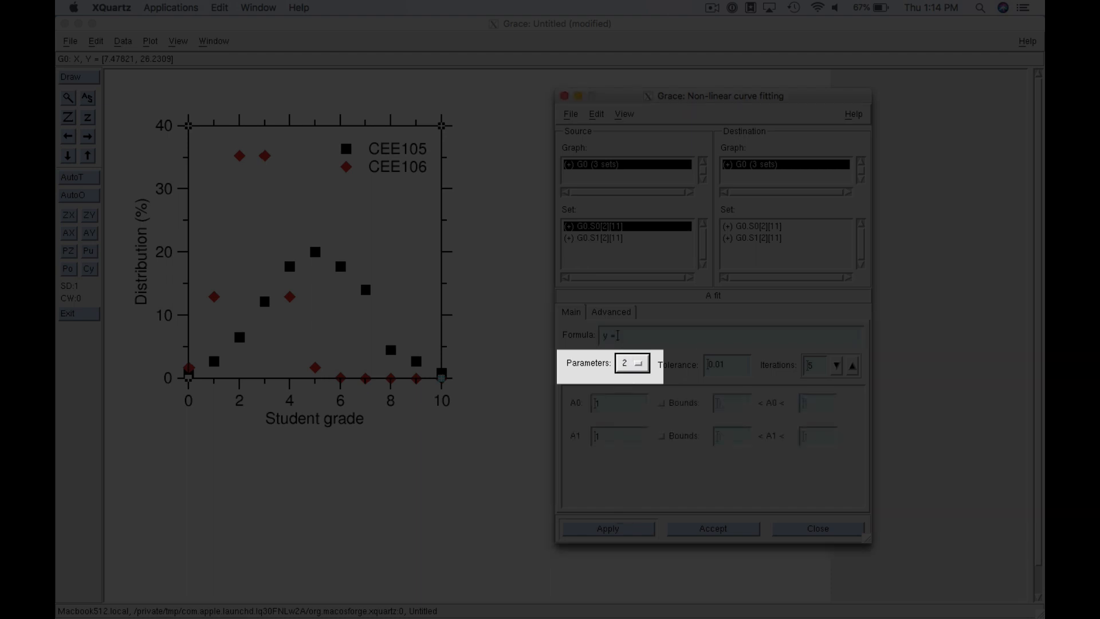
left_click(617, 335)
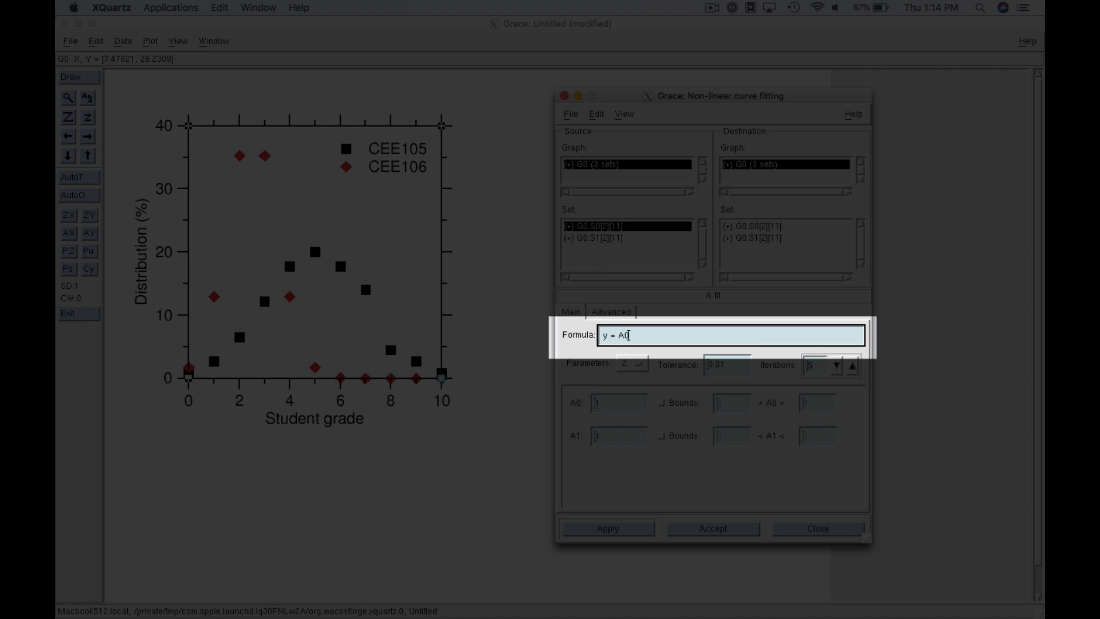
type("+A1*")
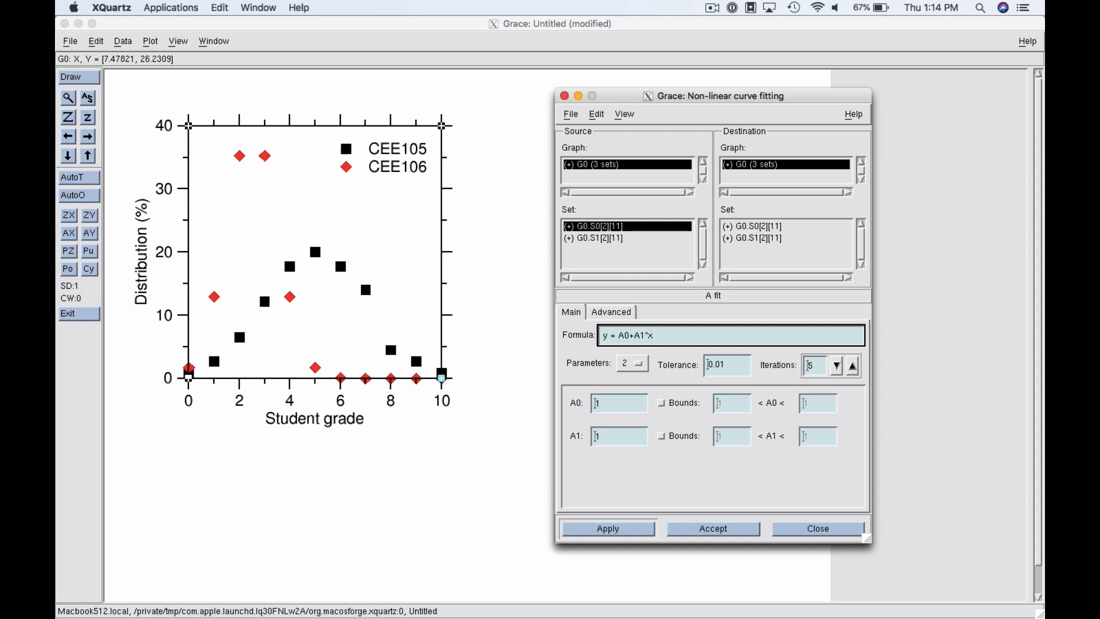
key("Return")
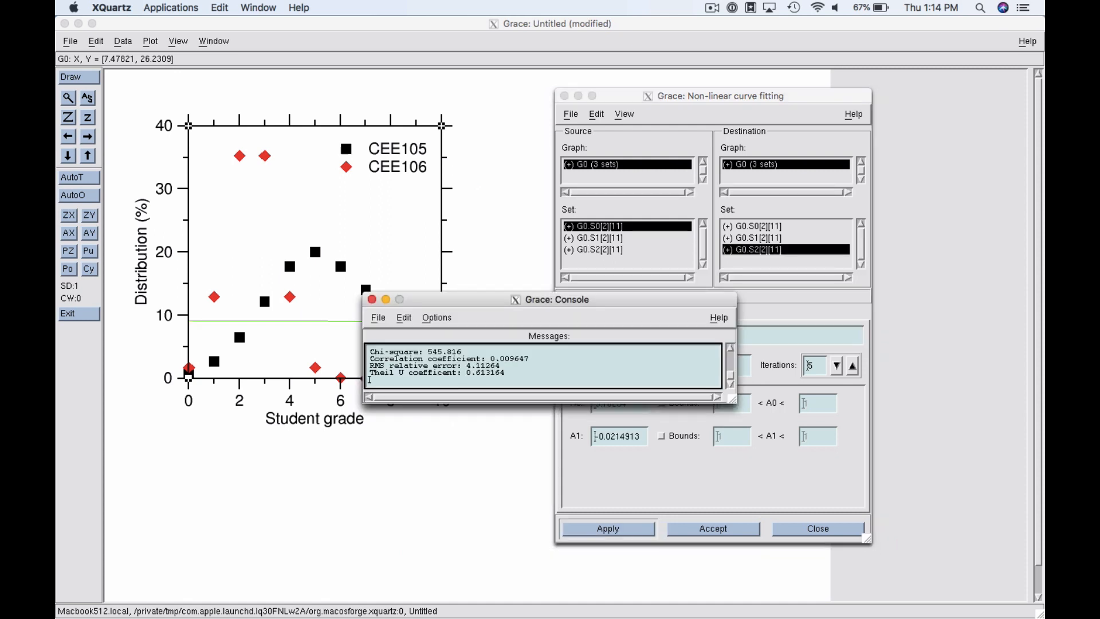
Move the console window below the plot and rerun the linear fit
left_click_drag(543, 298, 331, 503)
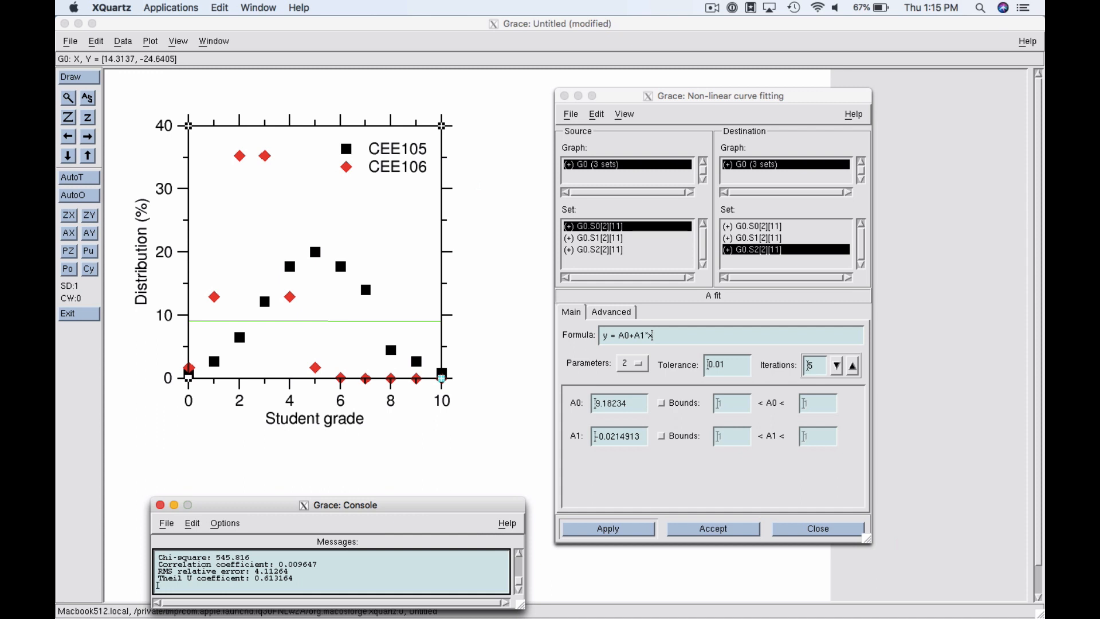
left_click(607, 529)
left_click(608, 529)
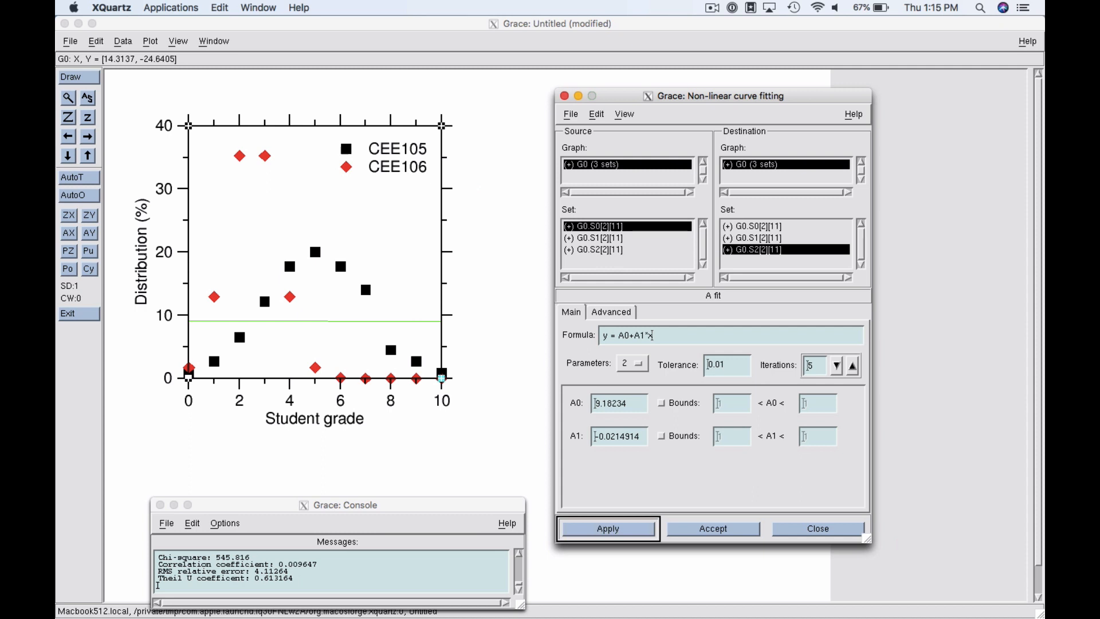
Raise the fit to 3 parameters, extend the formula to y = A0+A1*x+A2*x^2, and run it
left_click(651, 335)
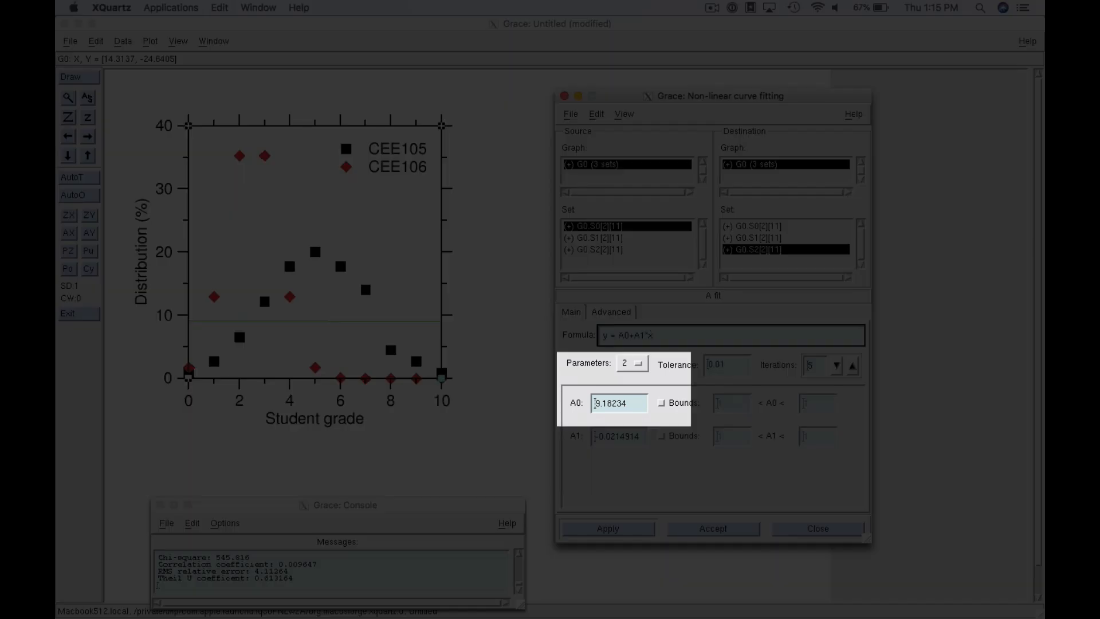
left_click(631, 363)
left_click(625, 379)
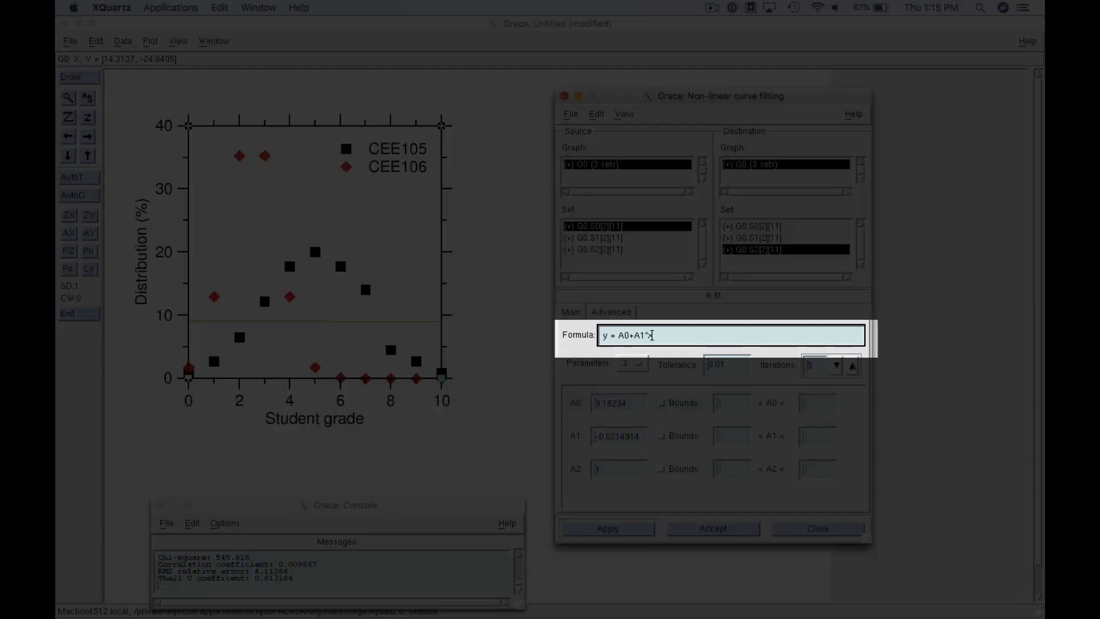
type("+A2*x")
type("^2")
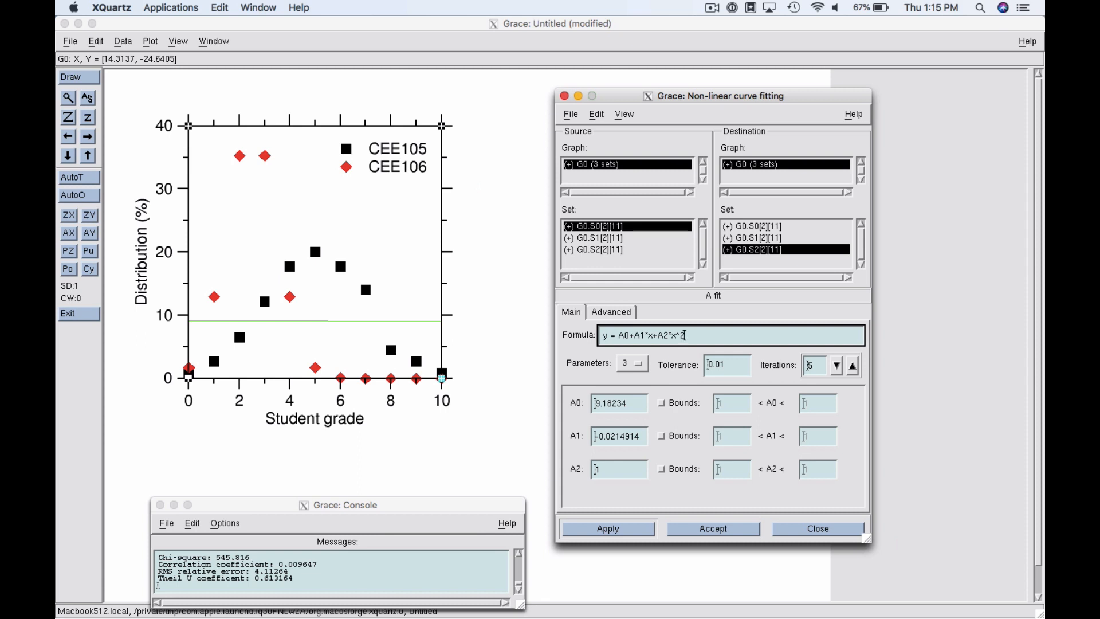
key("Return")
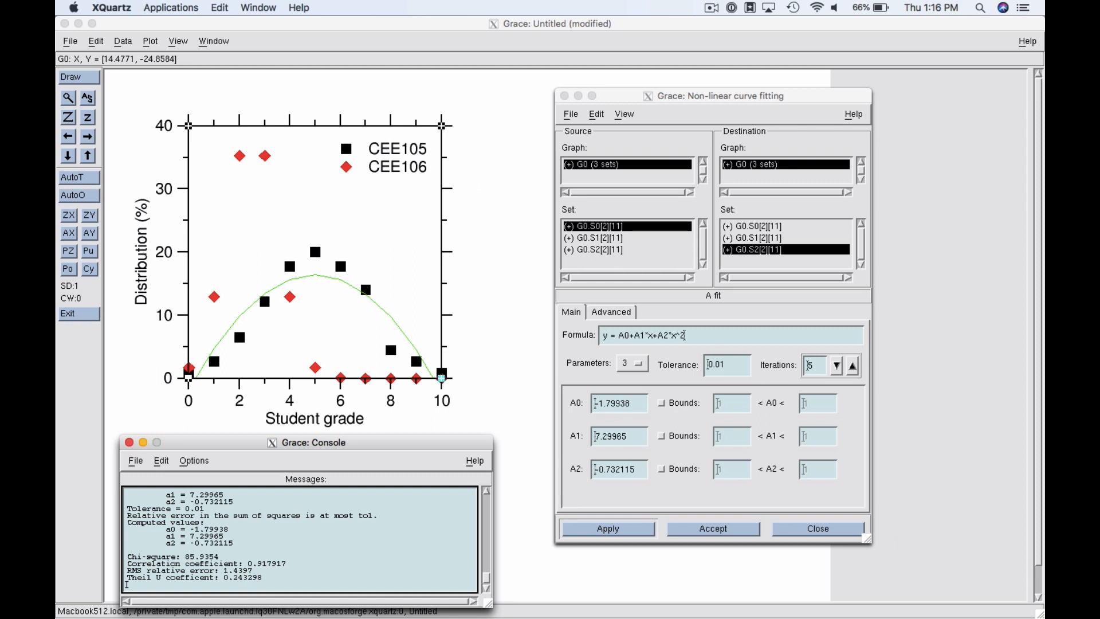
Replace the quadratic fit formula with the Gaussian y = A0*exp(-1*(x-A1)^2/(2*A2^2))
left_click(682, 335)
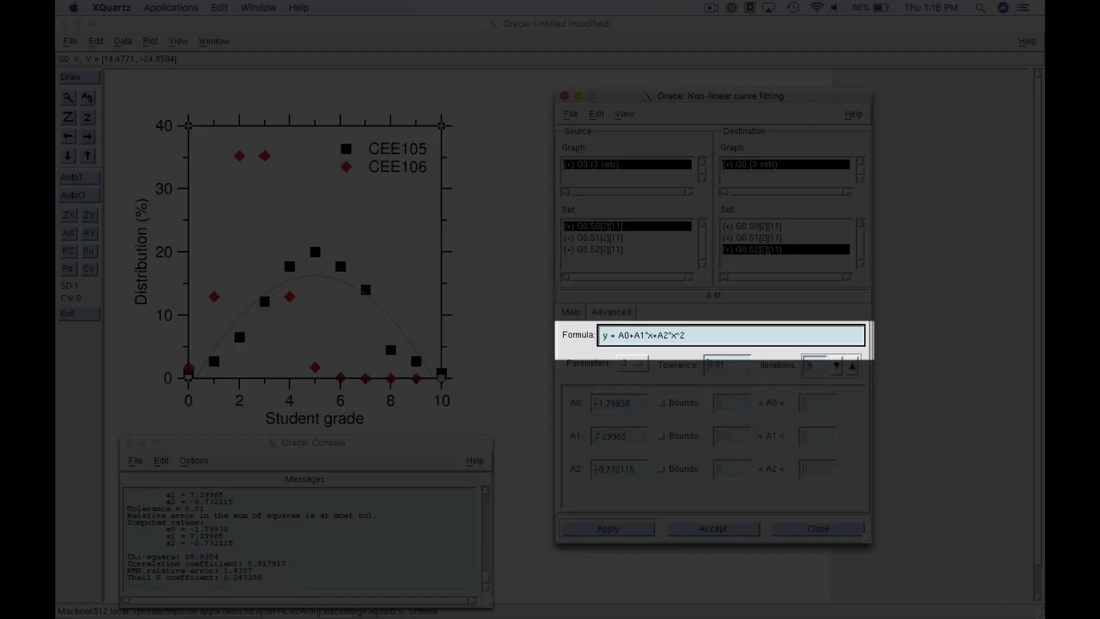
key("BackSpace")
key("BackSpace")
key("BackSpace")
key("BackSpace")
key("BackSpace")
key("BackSpace")
key("BackSpace")
key("BackSpace")
key("BackSpace")
key("BackSpace")
key("BackSpace")
type("*exp(-1*(")
type("x-A1")
type(")^2/(2")
type("*A2^2))")
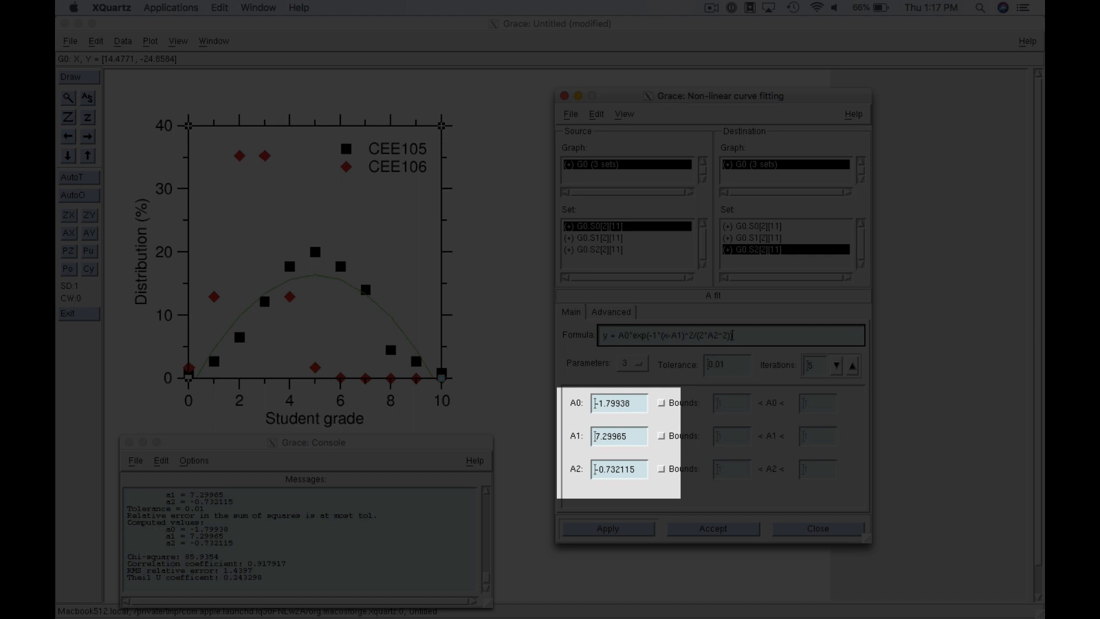
Set the starting guesses to A0 = 20, A1 = 5 and A2 = 2, and run the Gaussian fit repeatedly to refine it
double_click(612, 403)
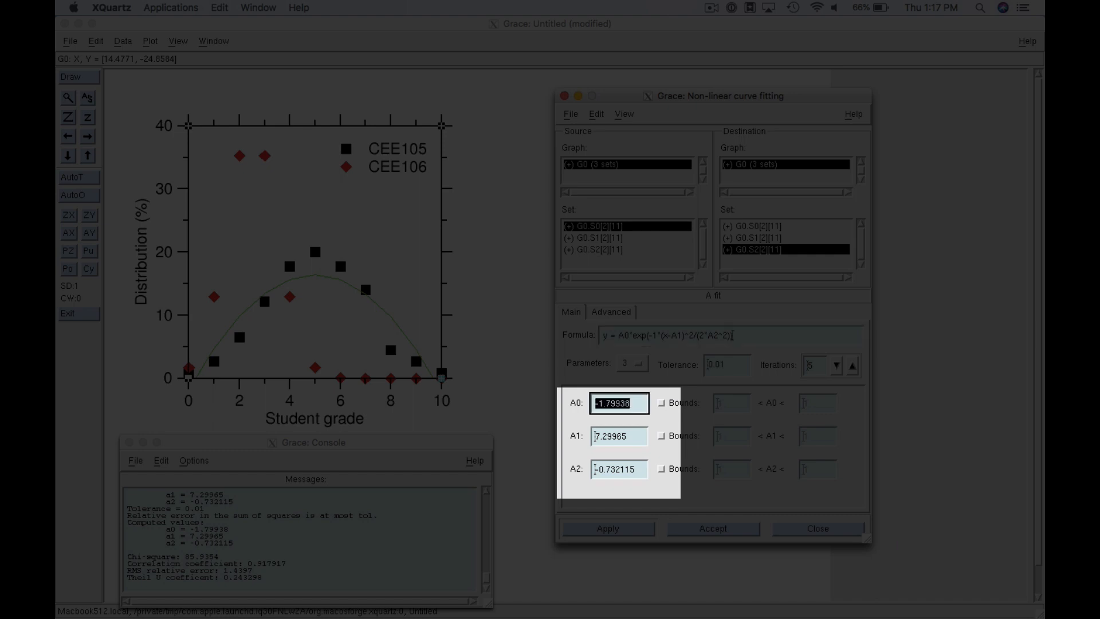
type("20")
key("Tab")
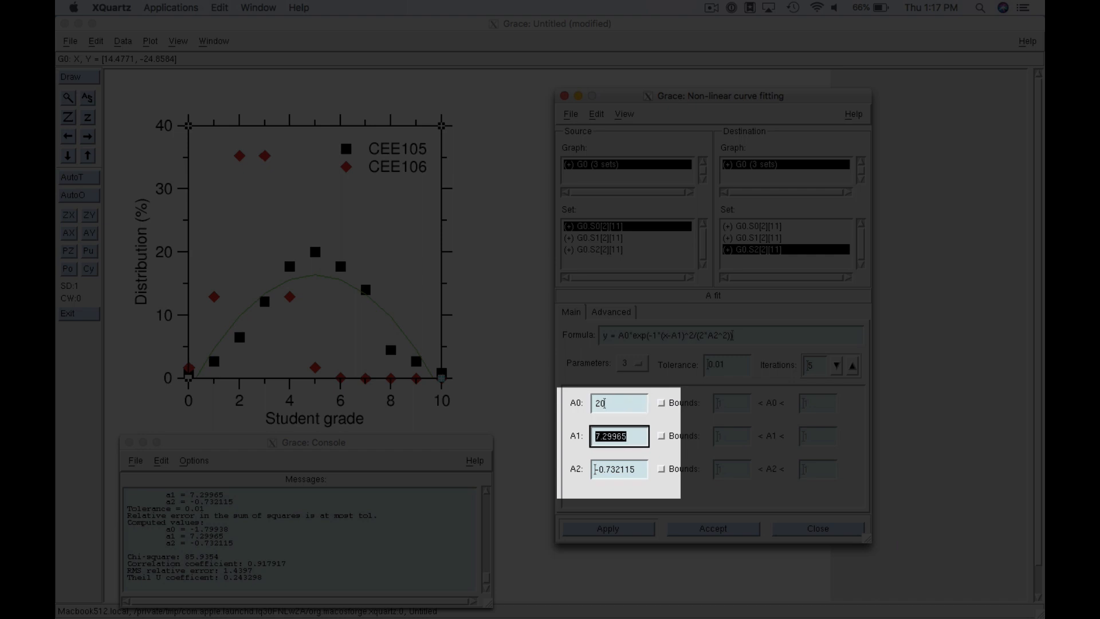
type("5")
key("Tab")
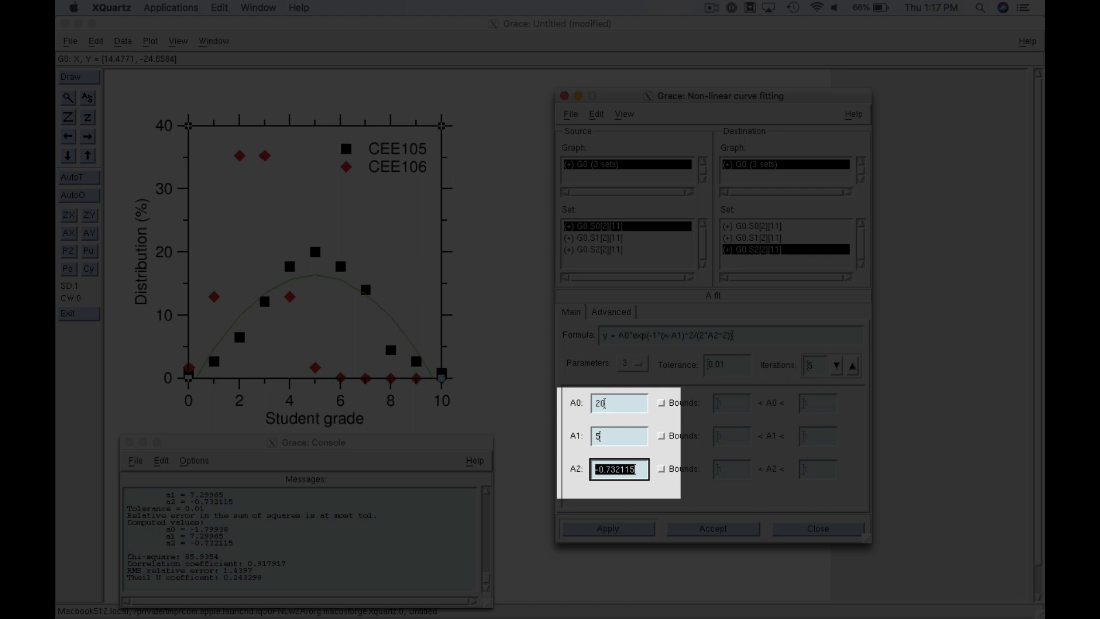
type("2")
key("Return")
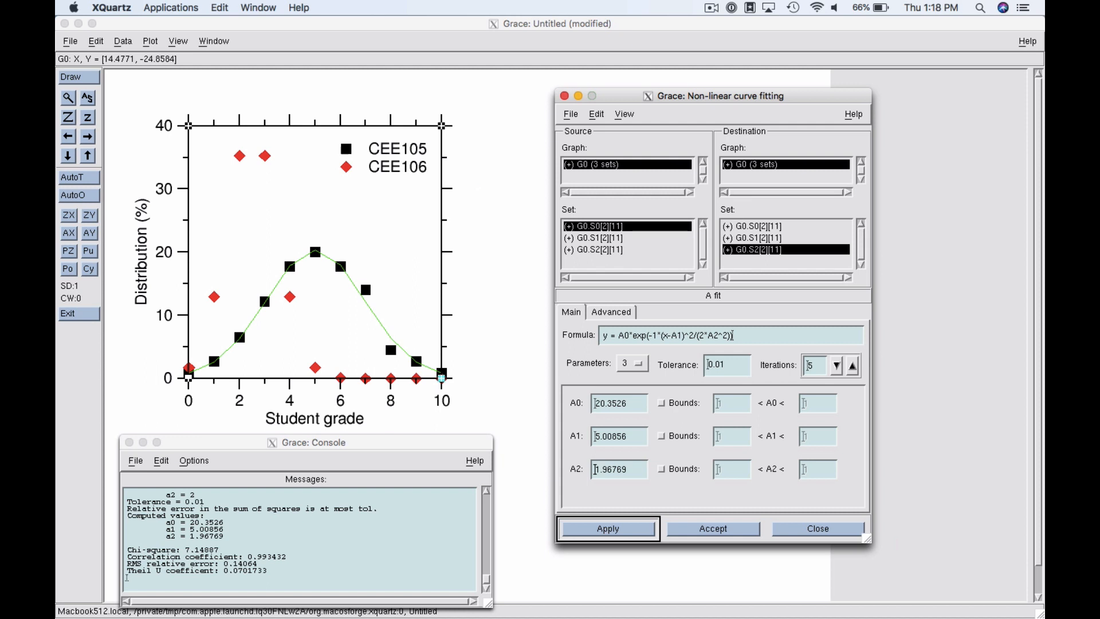
key("Return")
left_click(607, 529)
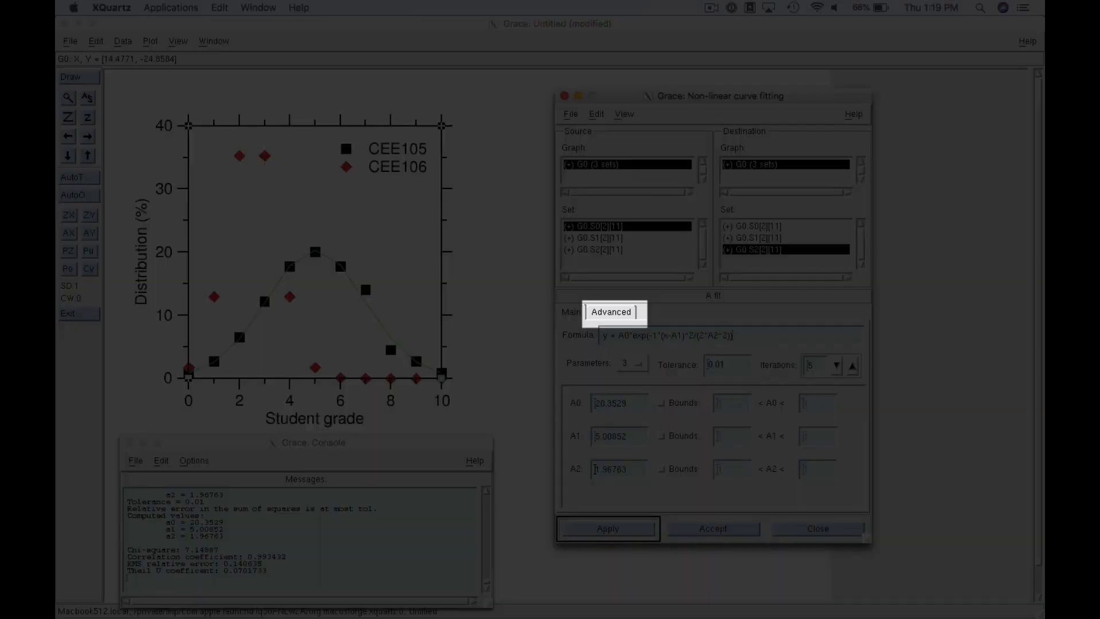
Load the fit as a function ending at 10 with 1000 points, and apply it to S2
left_click(612, 312)
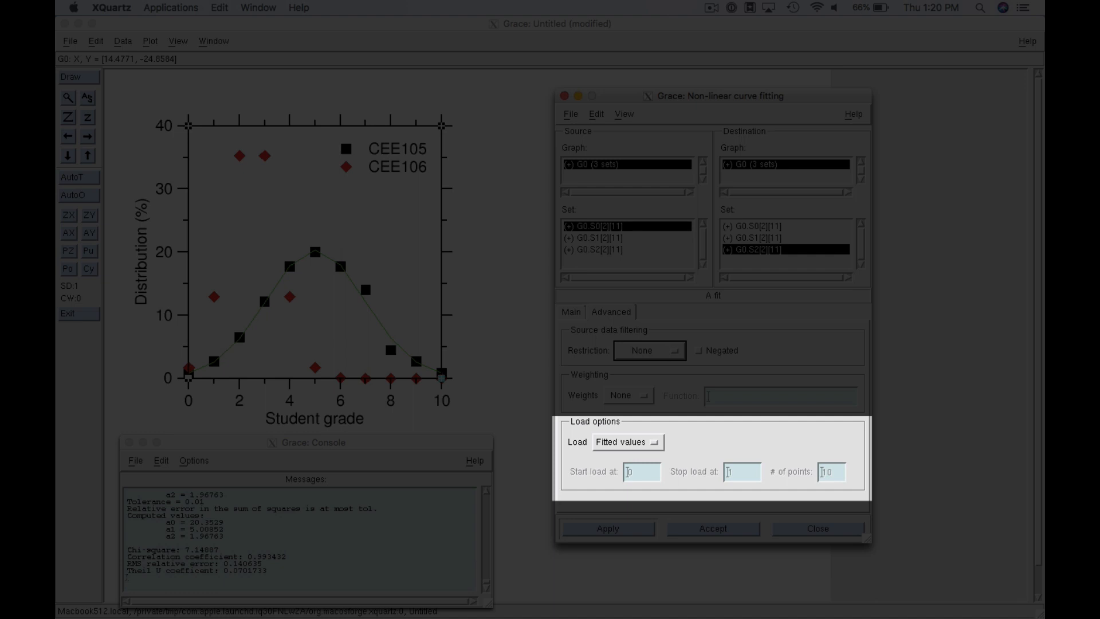
left_click(628, 442)
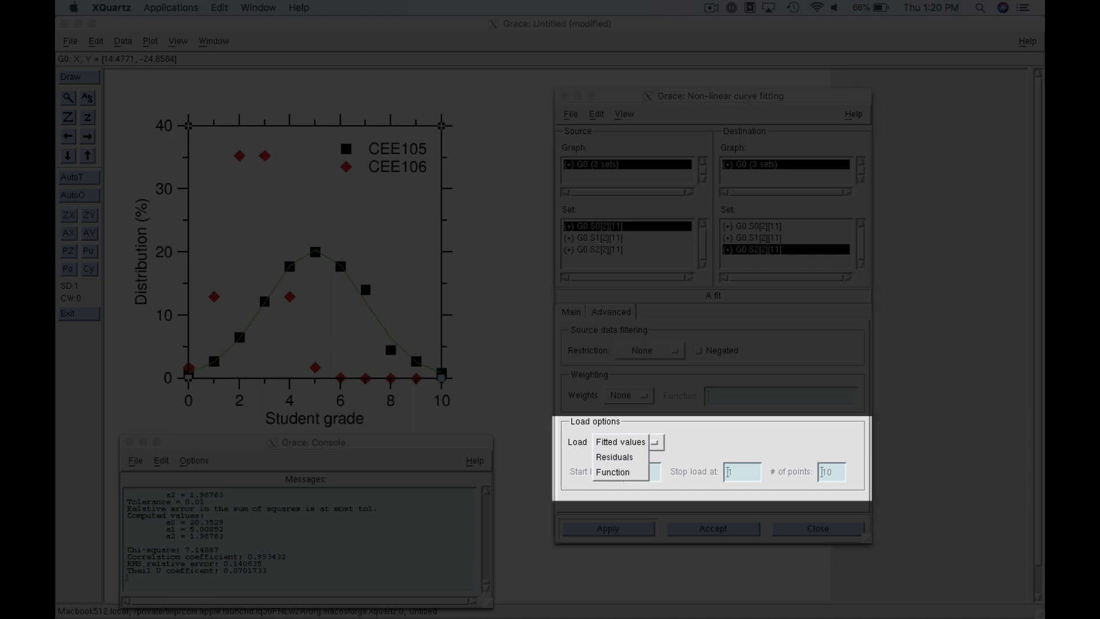
left_click(613, 472)
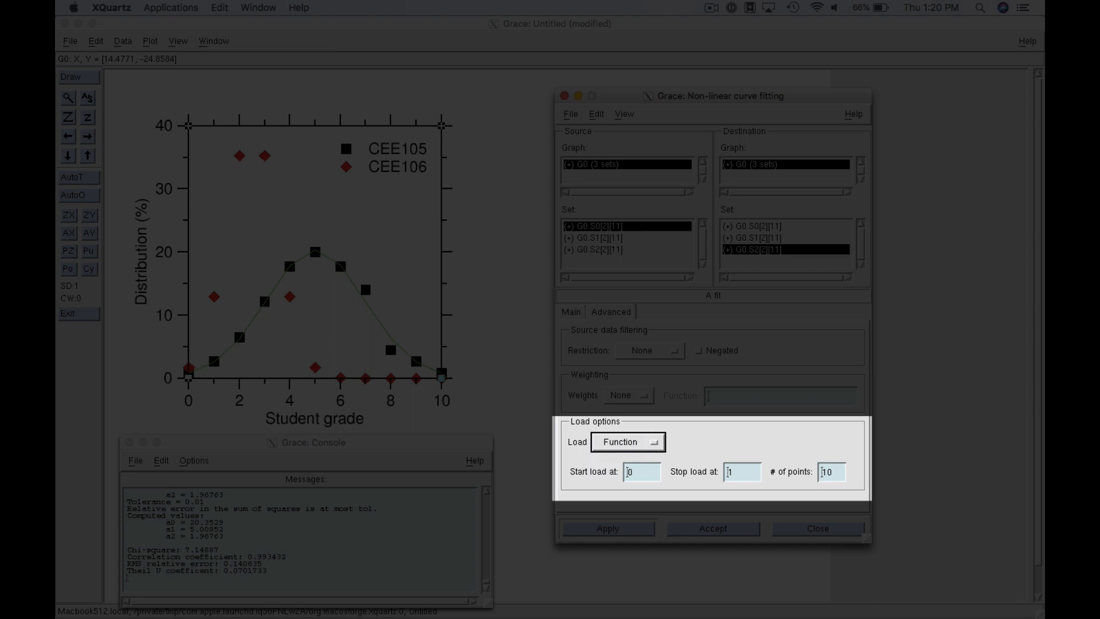
double_click(730, 472)
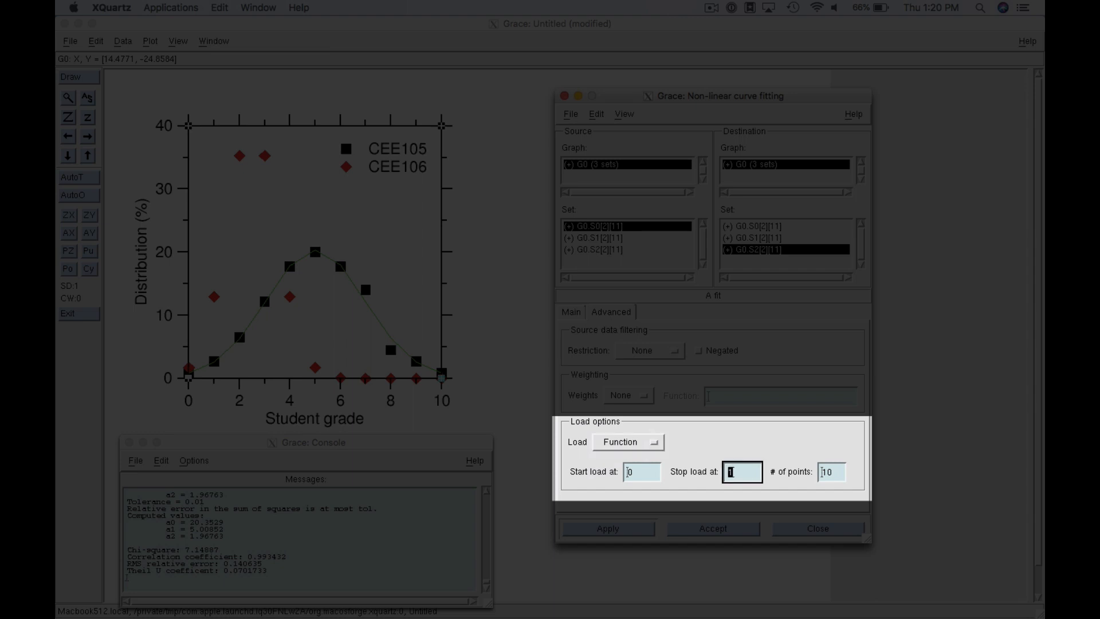
type("10")
key("Tab")
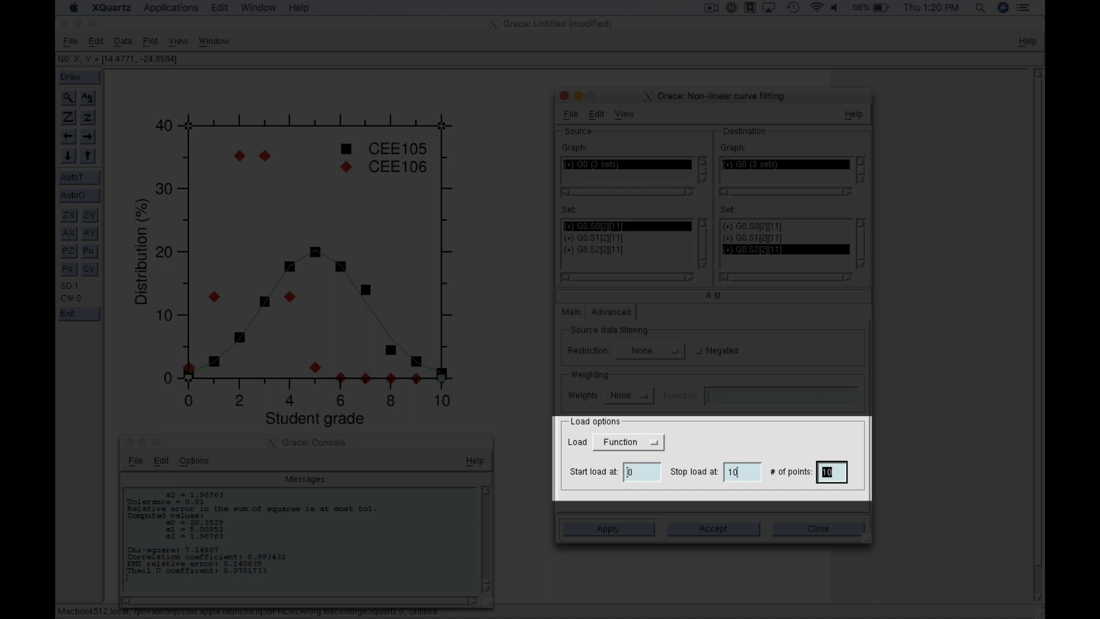
type("1000")
left_click(608, 529)
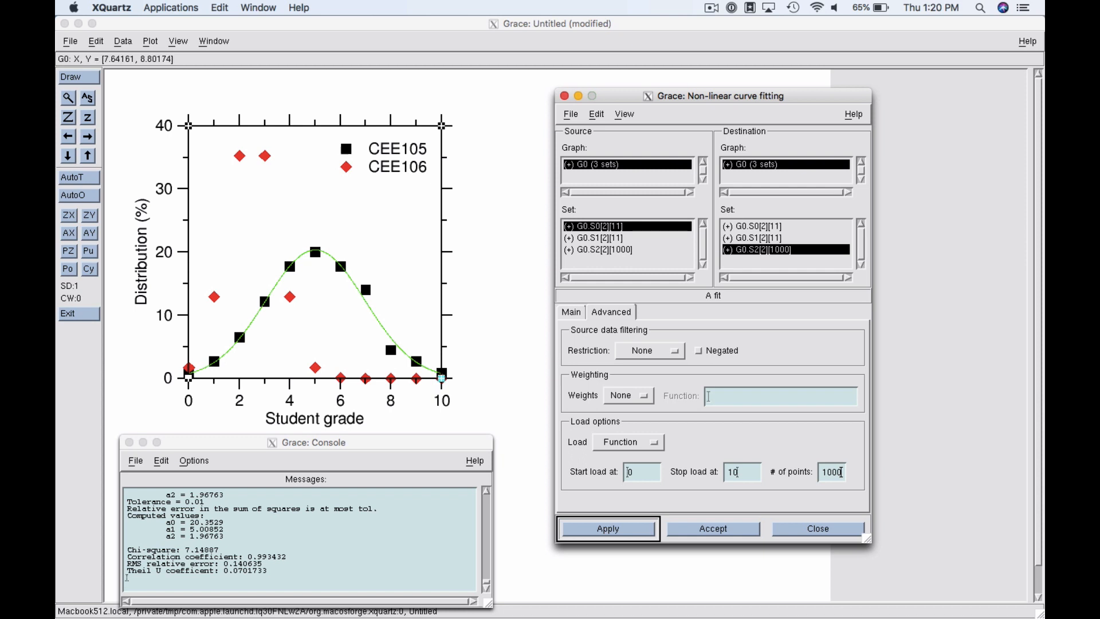
Format the green Gaussian fit curve as a black line with a width of 1.5
double_click(378, 319)
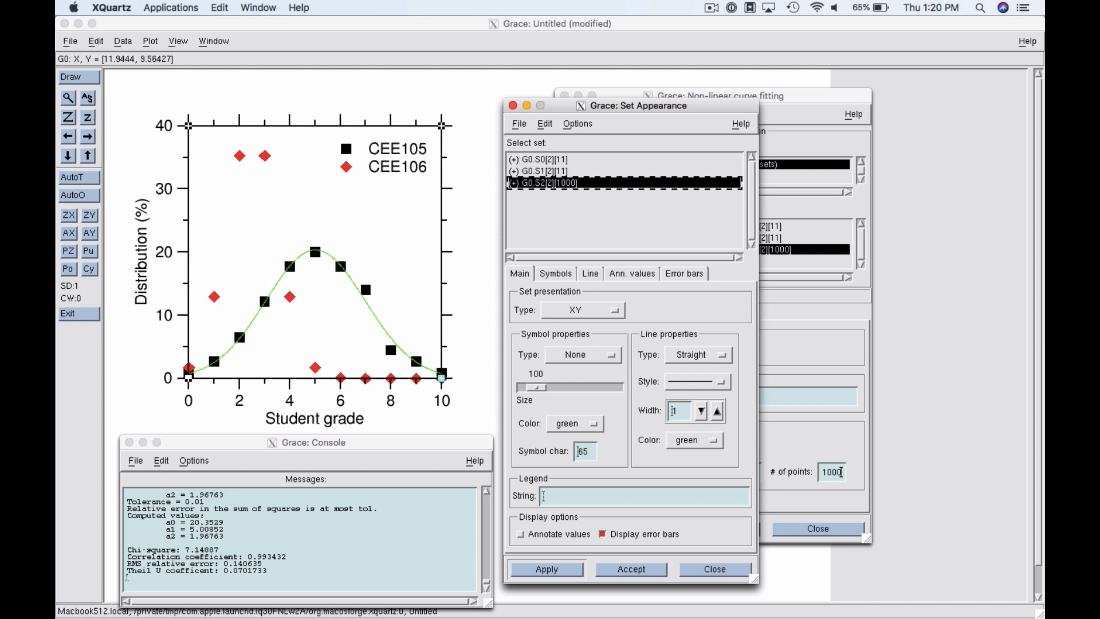
left_click(694, 440)
left_click(687, 411)
left_click(716, 411)
left_click(546, 569)
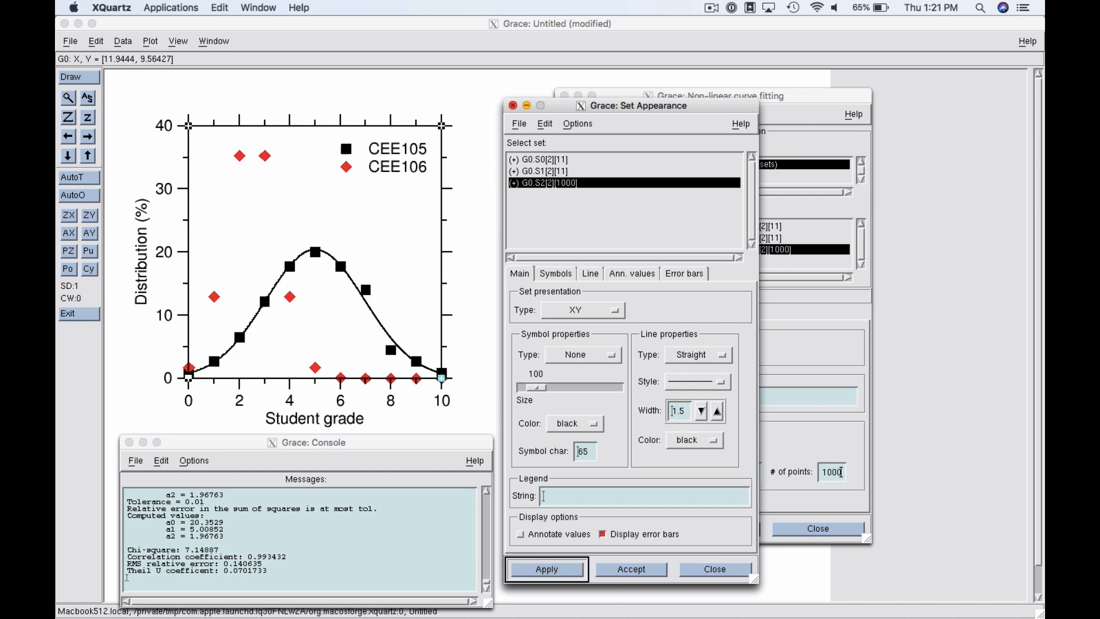
left_click(512, 106)
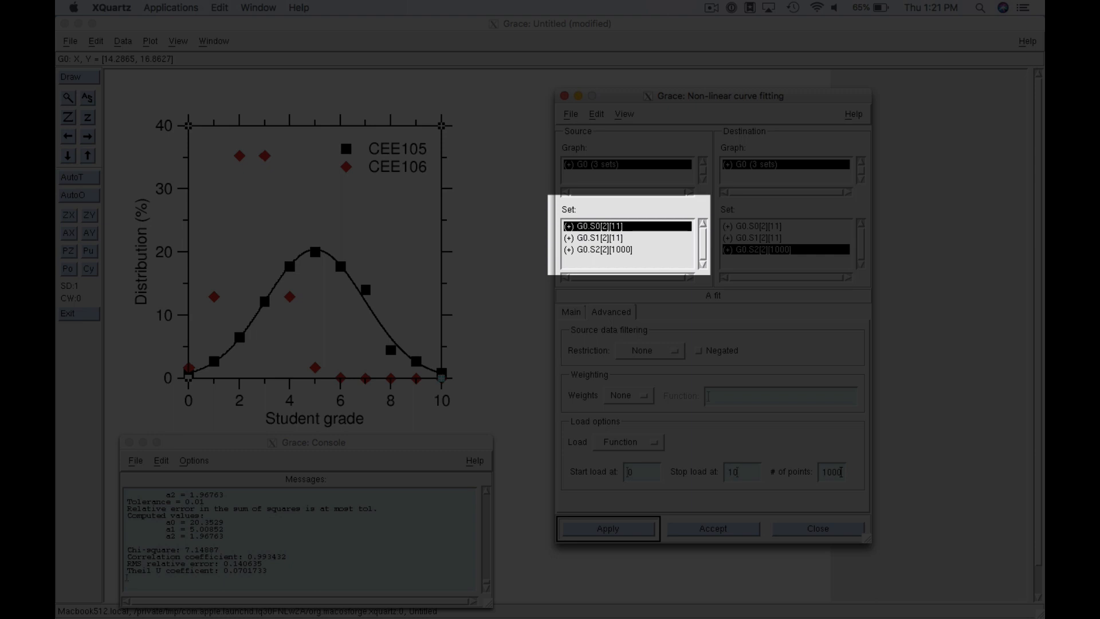
Fit the same Gaussian formula to set S1 without choosing a destination set, and rerun it until the curve matches the red points
left_click(599, 238)
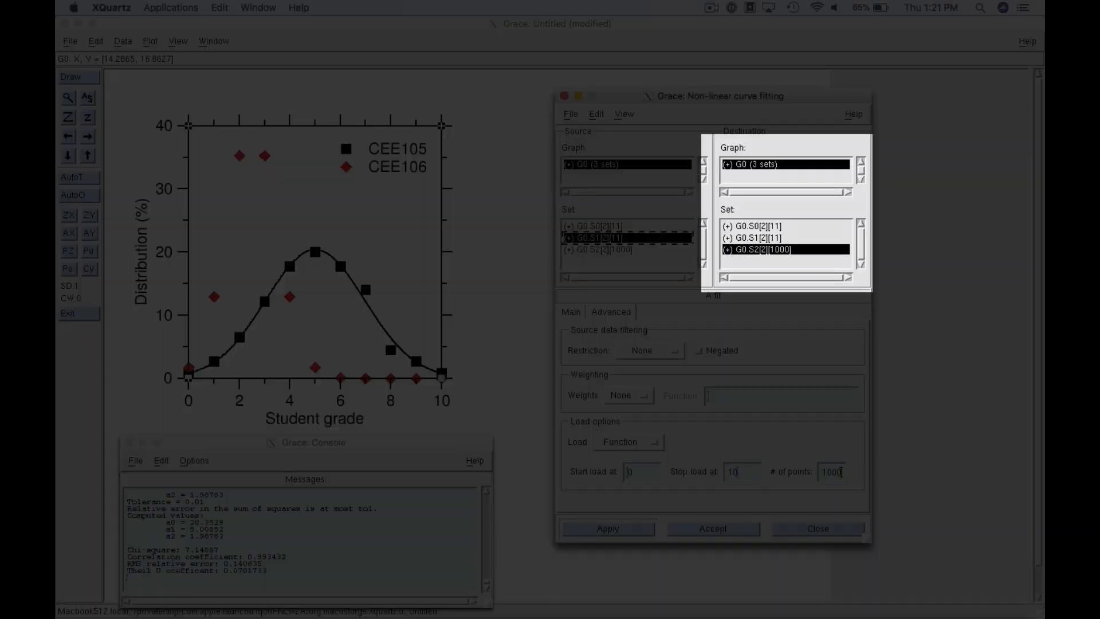
left_click(757, 165)
left_click(757, 164)
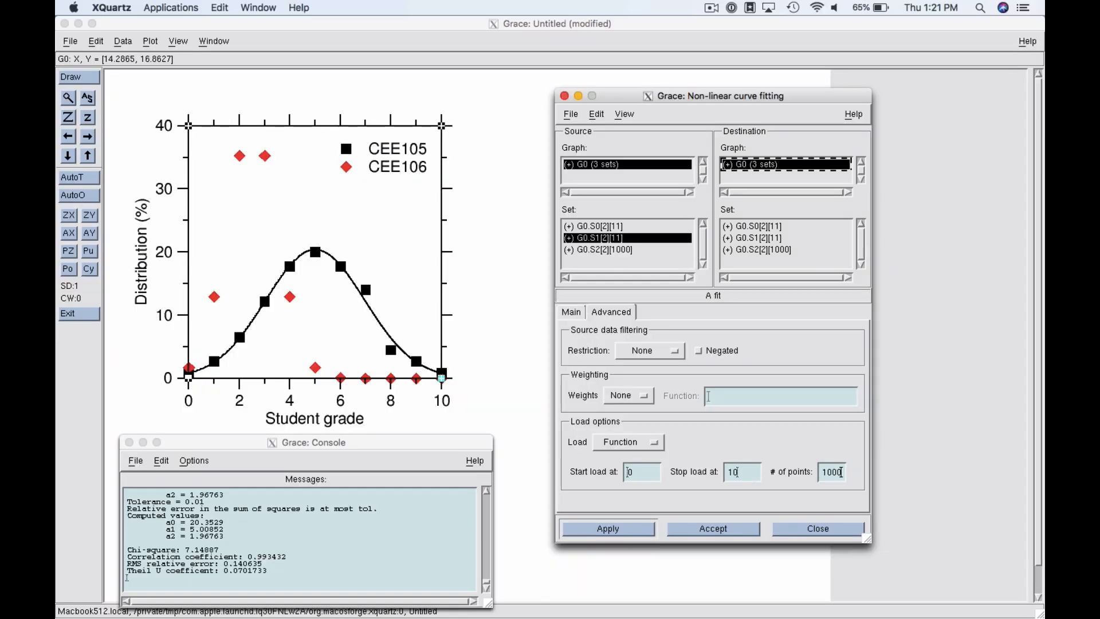
left_click(571, 313)
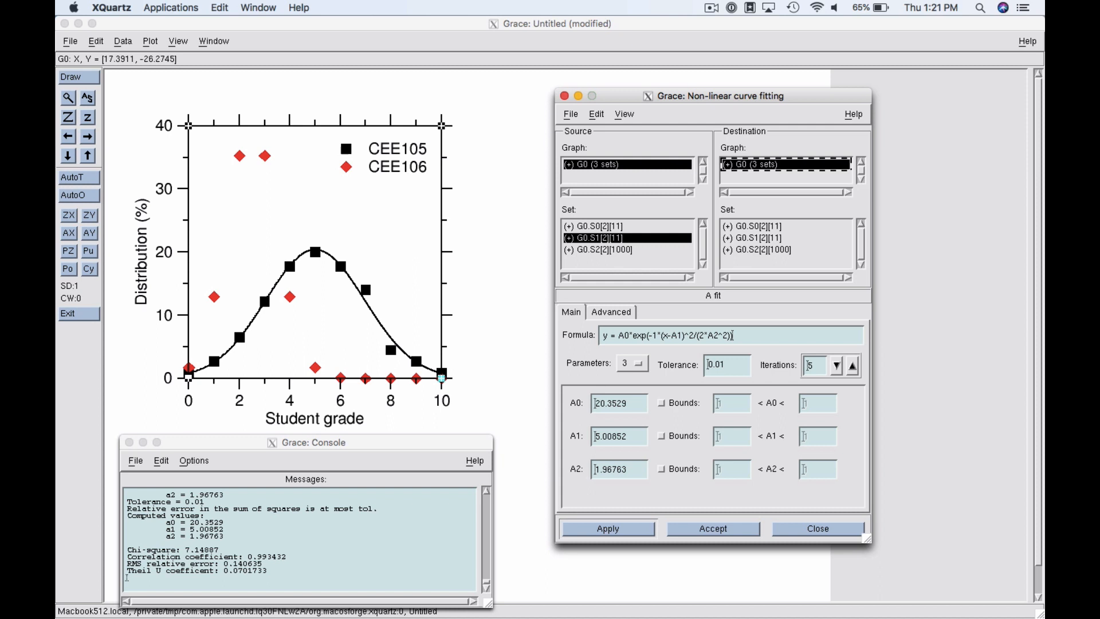
left_click(609, 528)
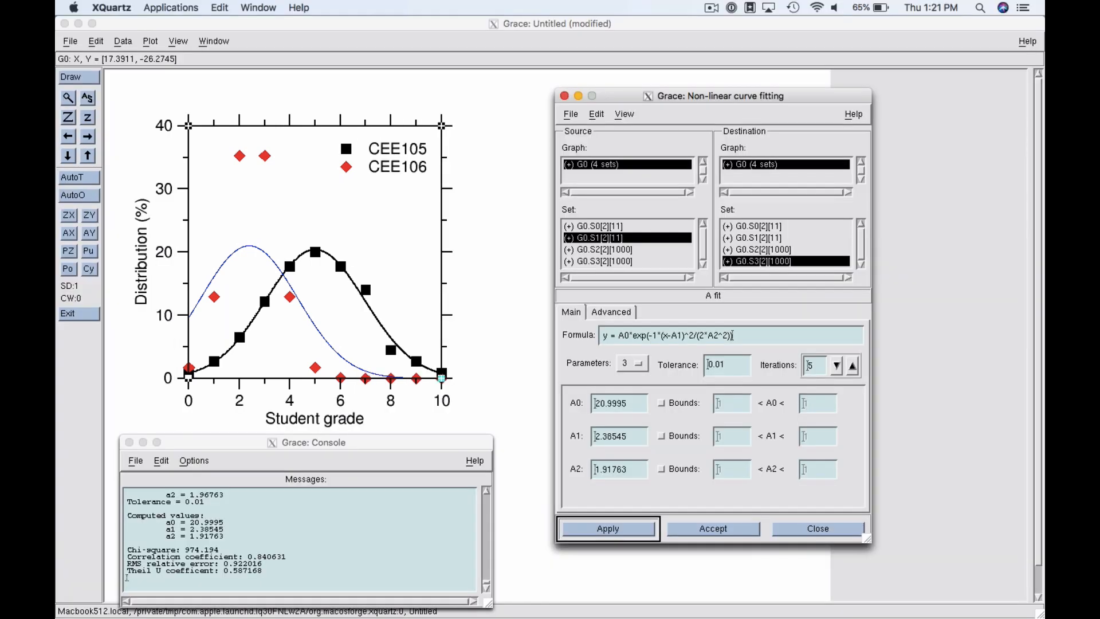
key("Return")
key("Return")
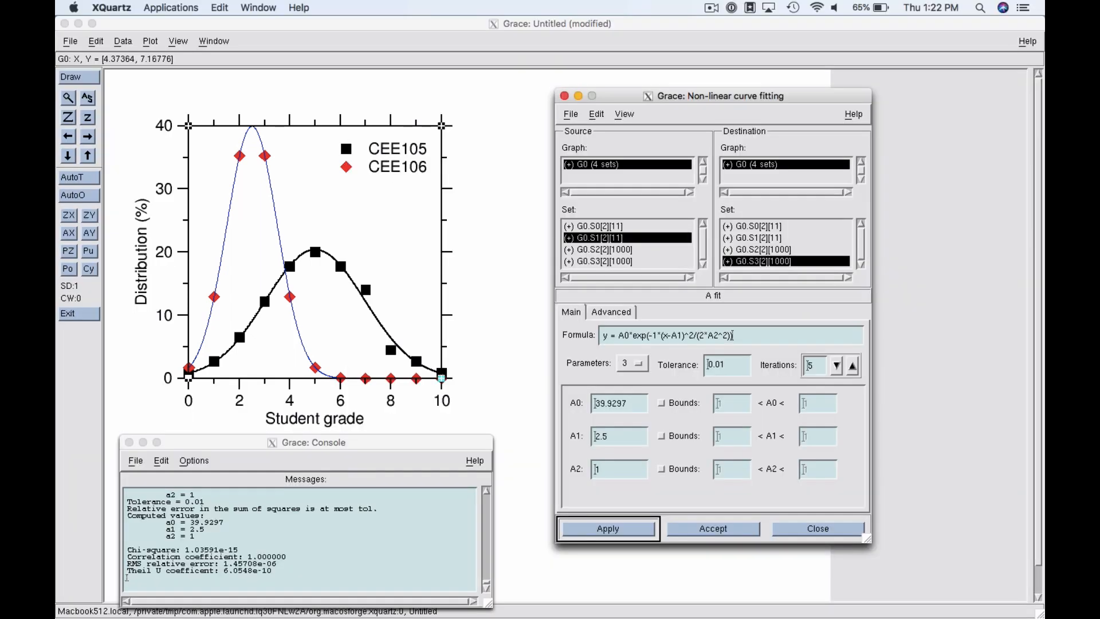
Format the blue fit curve through the CEE106 points as a red line with a width of 1.5
left_click(299, 332)
double_click(299, 332)
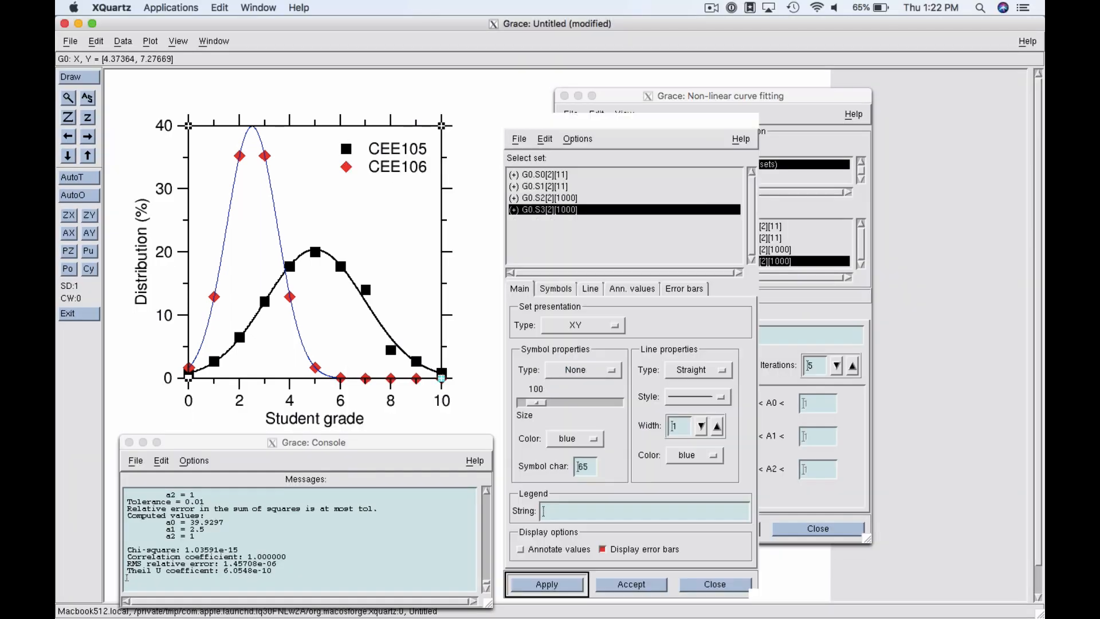
left_click(694, 455)
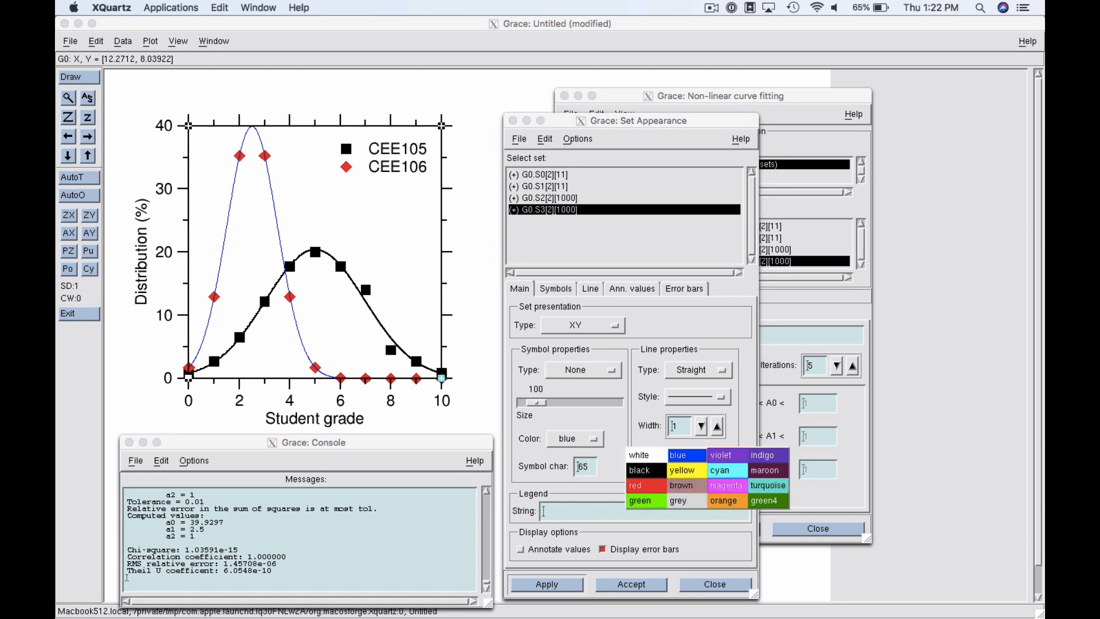
left_click(646, 485)
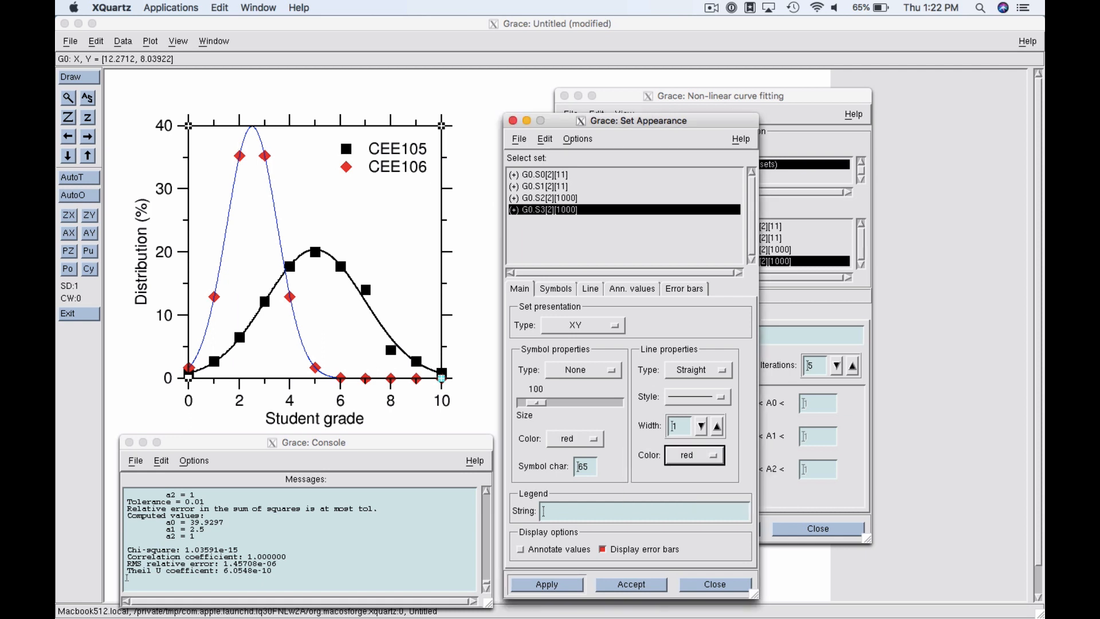
left_click(546, 584)
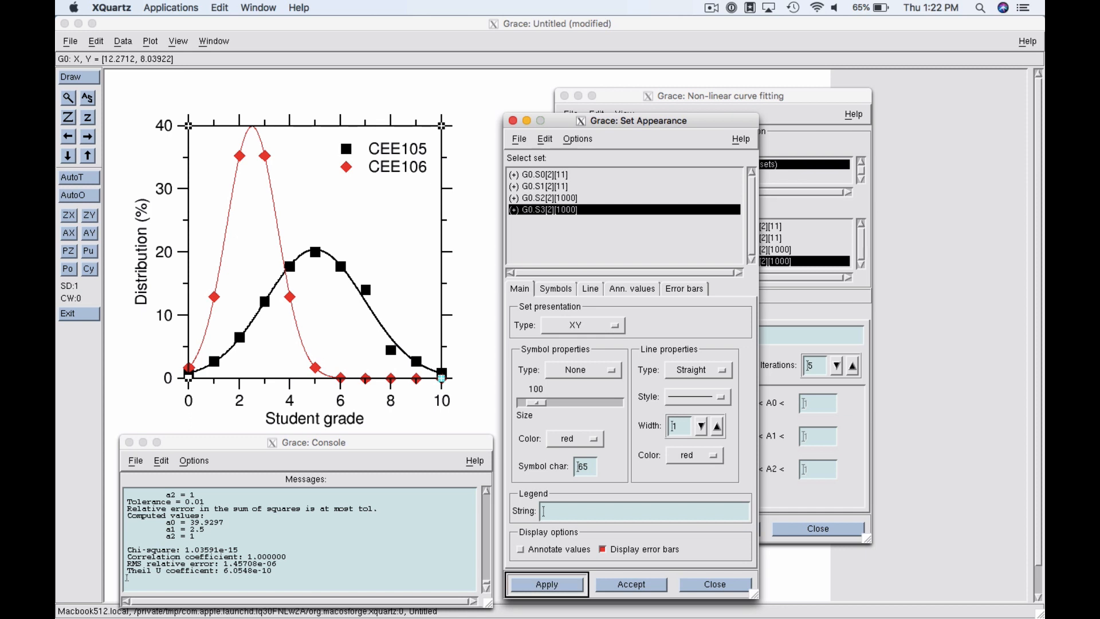
left_click(717, 426)
left_click(546, 584)
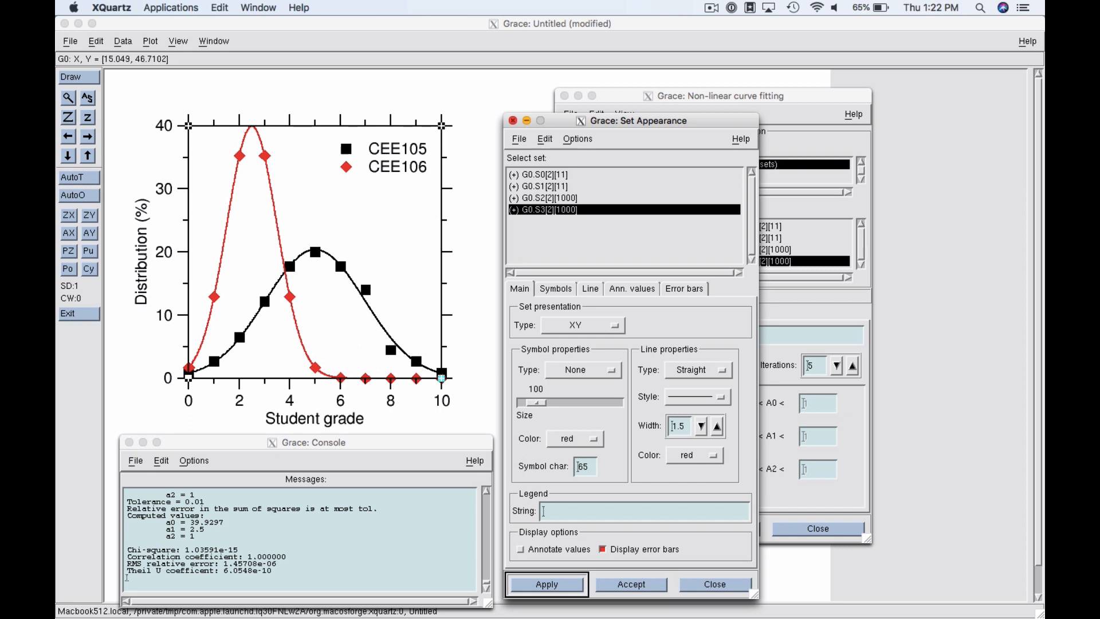
left_click(513, 120)
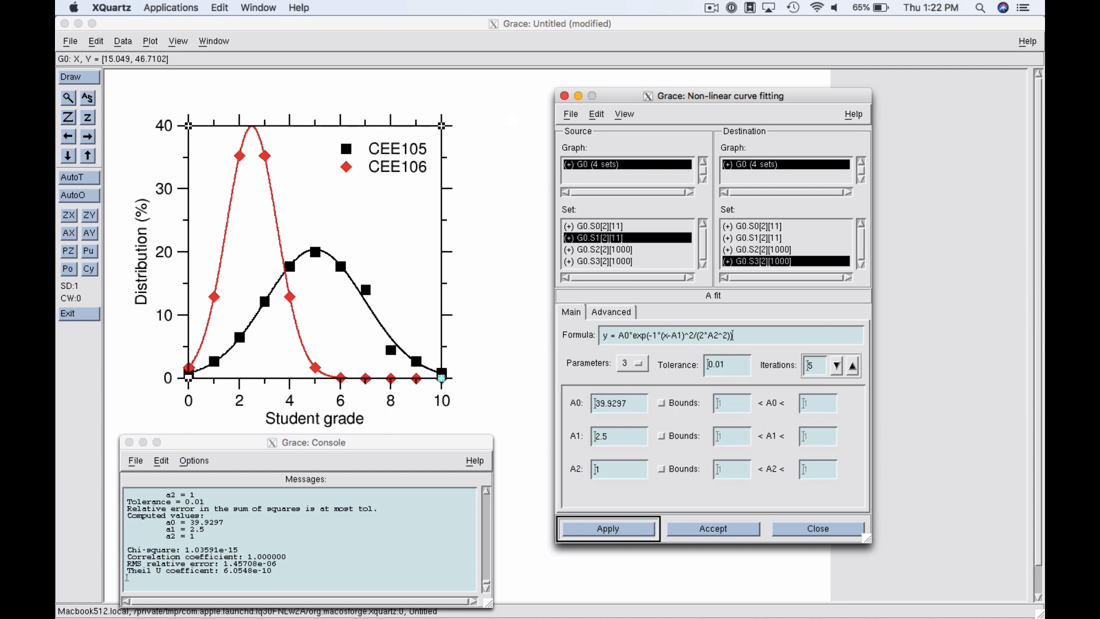
Close the curve fitting and console windows, and place the drawing objects window in the empty area beside the graph
left_click(564, 96)
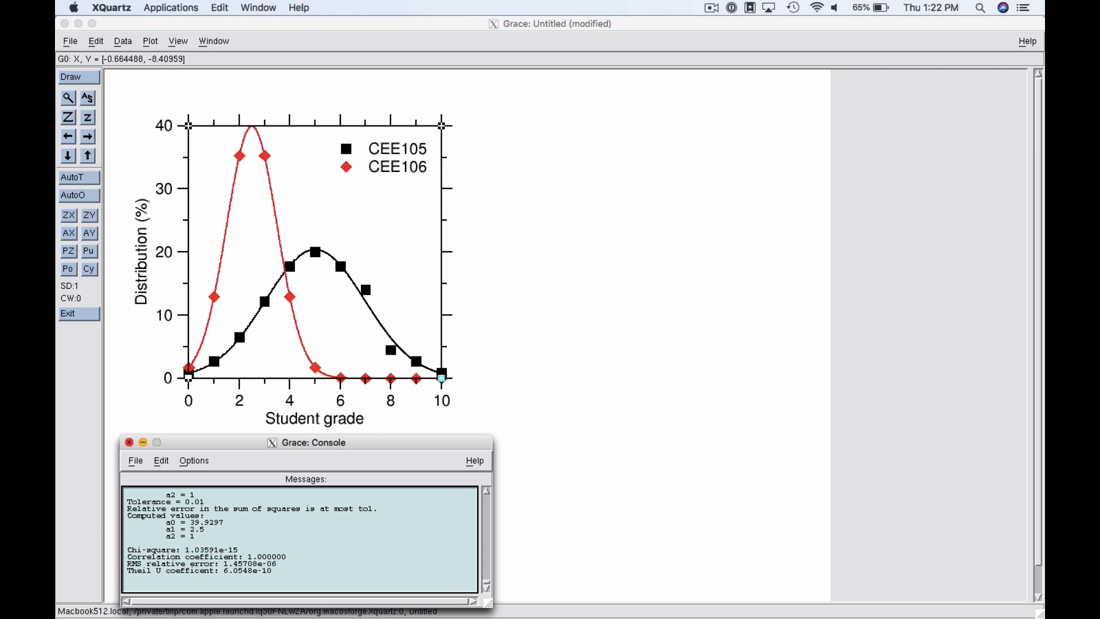
left_click(129, 443)
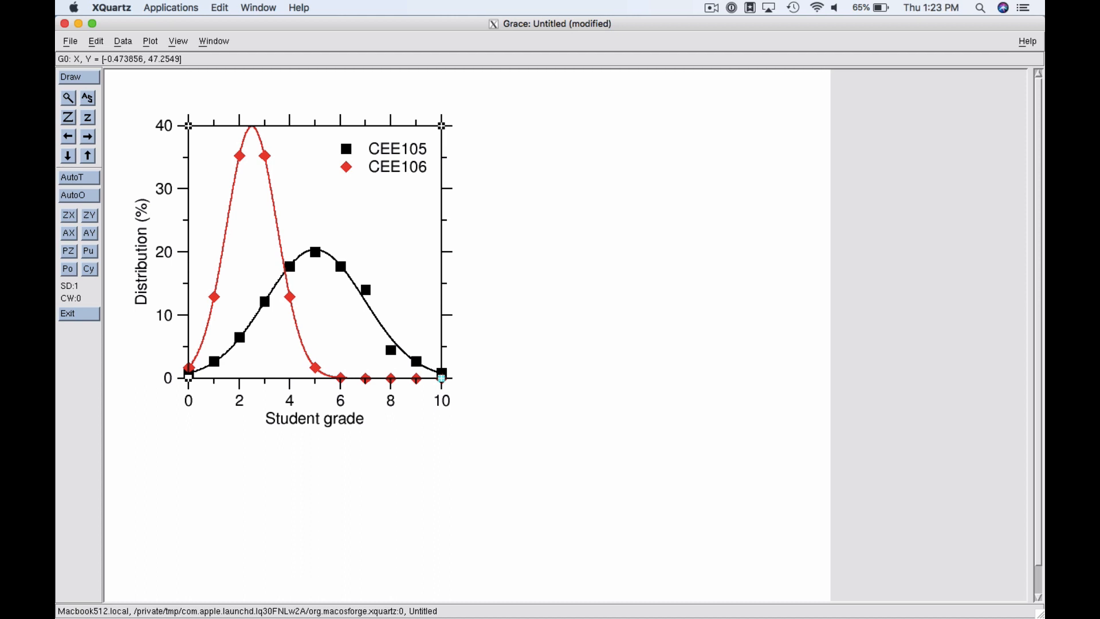
key("alt+w")
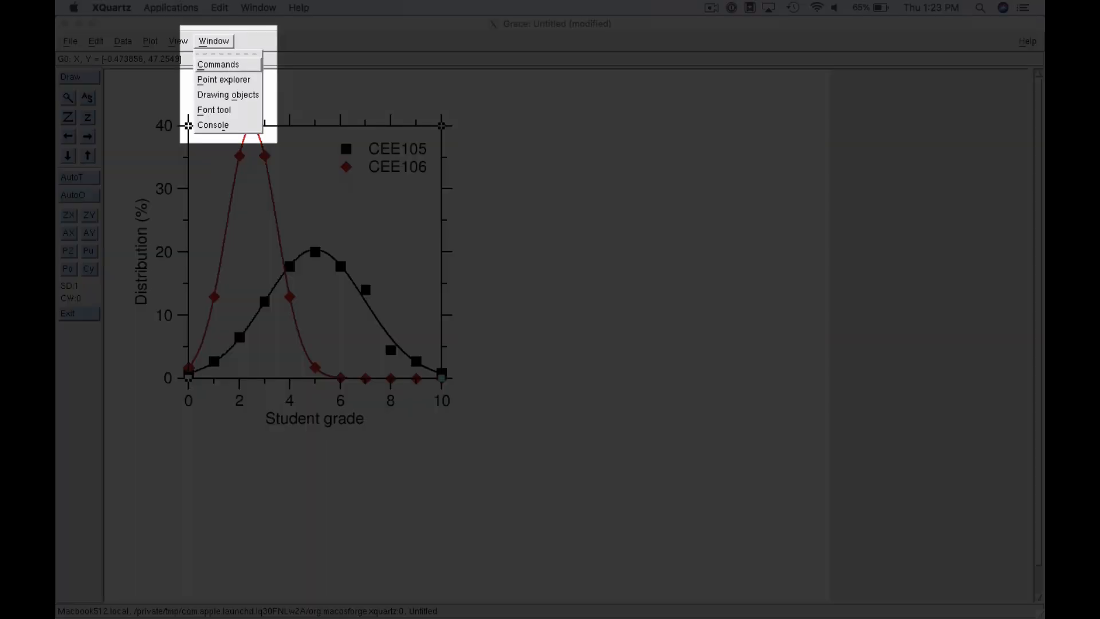
left_click(228, 95)
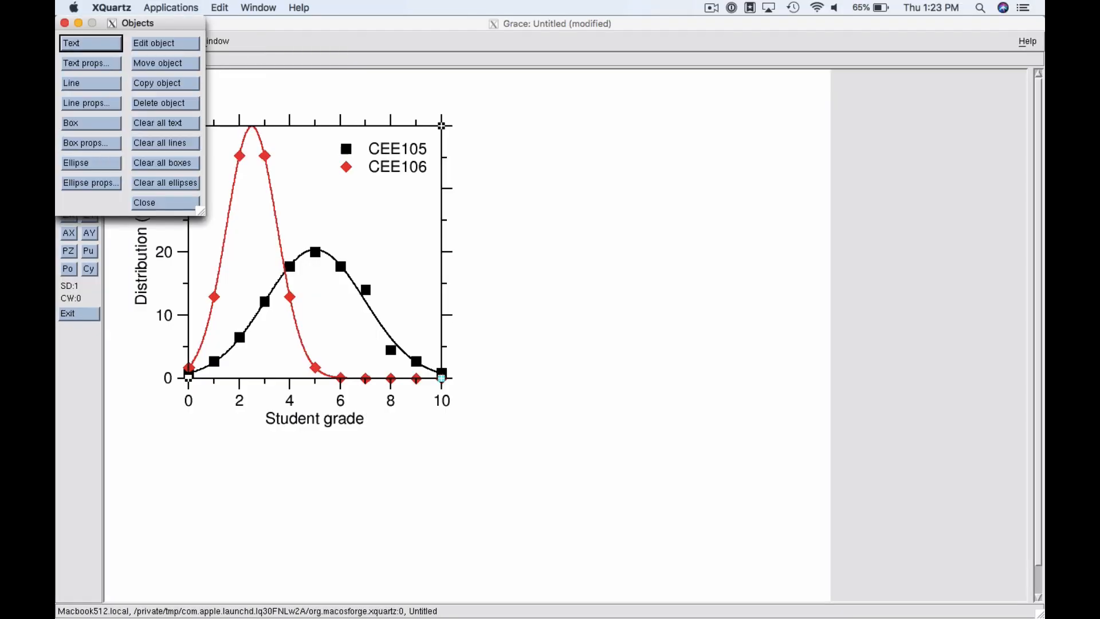
left_click_drag(137, 23, 663, 181)
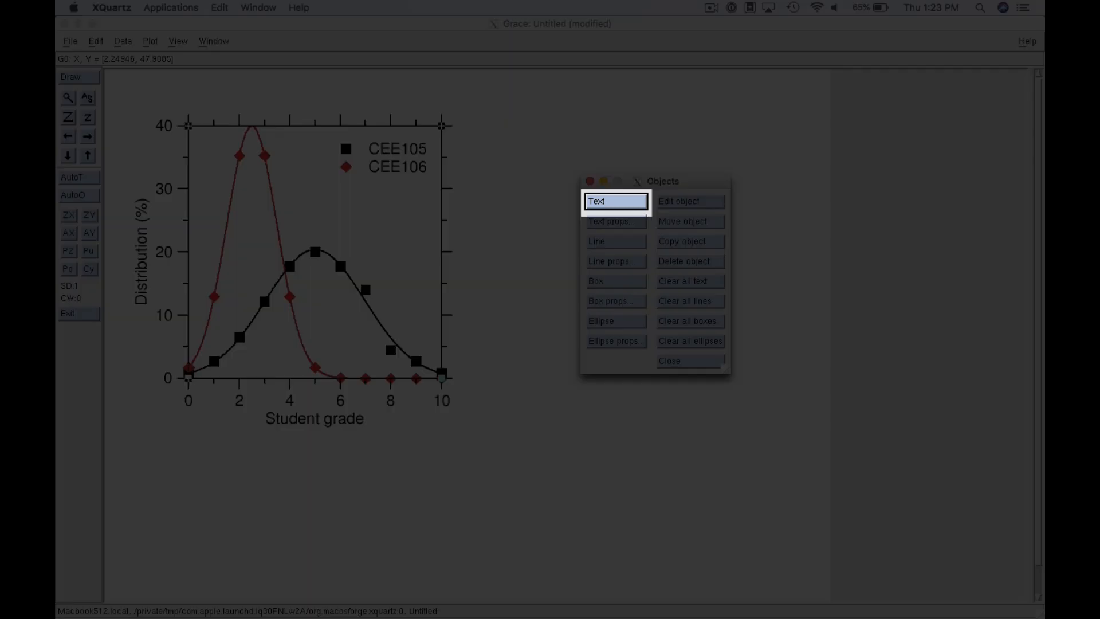
Add the text "Maximum" in Helvetica-Oblique above and slightly right of the black curve's peak
left_click(615, 202)
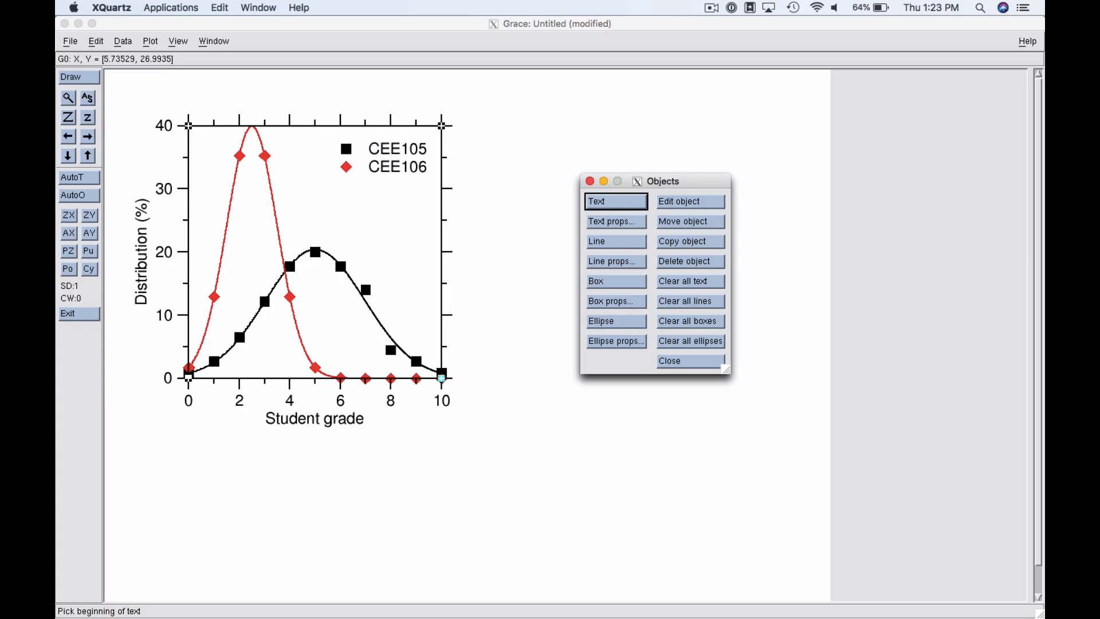
left_click(327, 207)
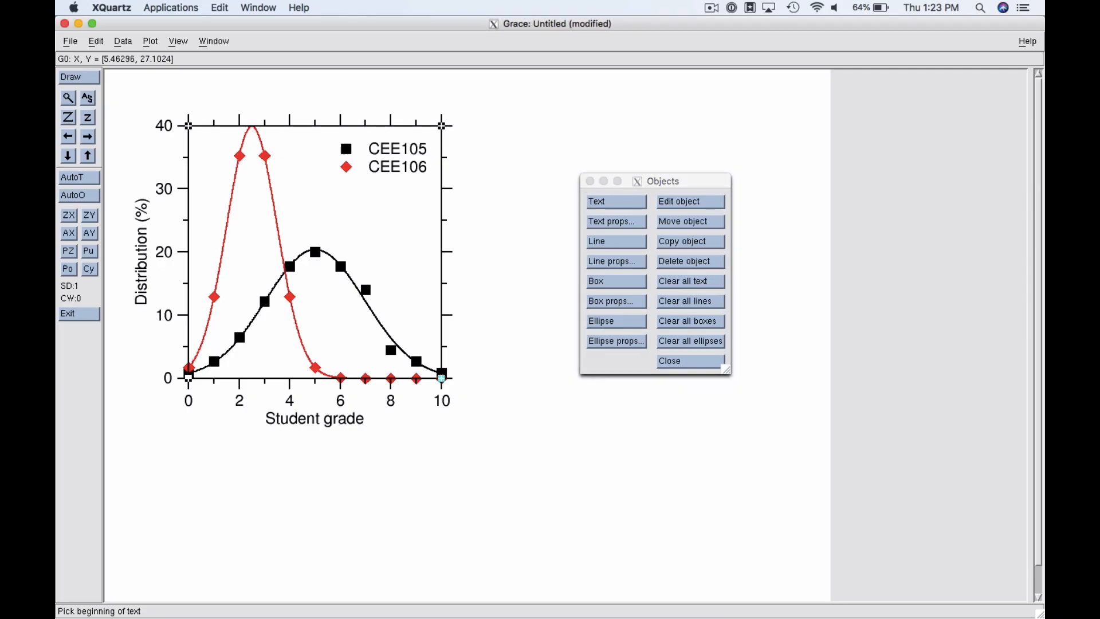
left_click_drag(171, 23, 627, 404)
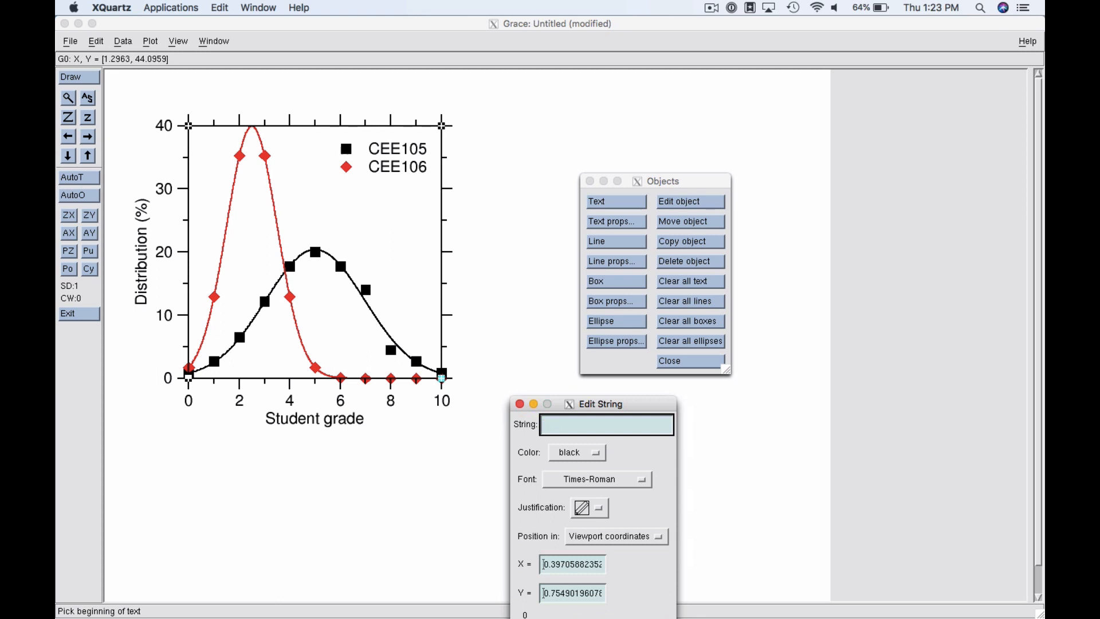
type("Maximum")
left_click_drag(627, 404, 612, 194)
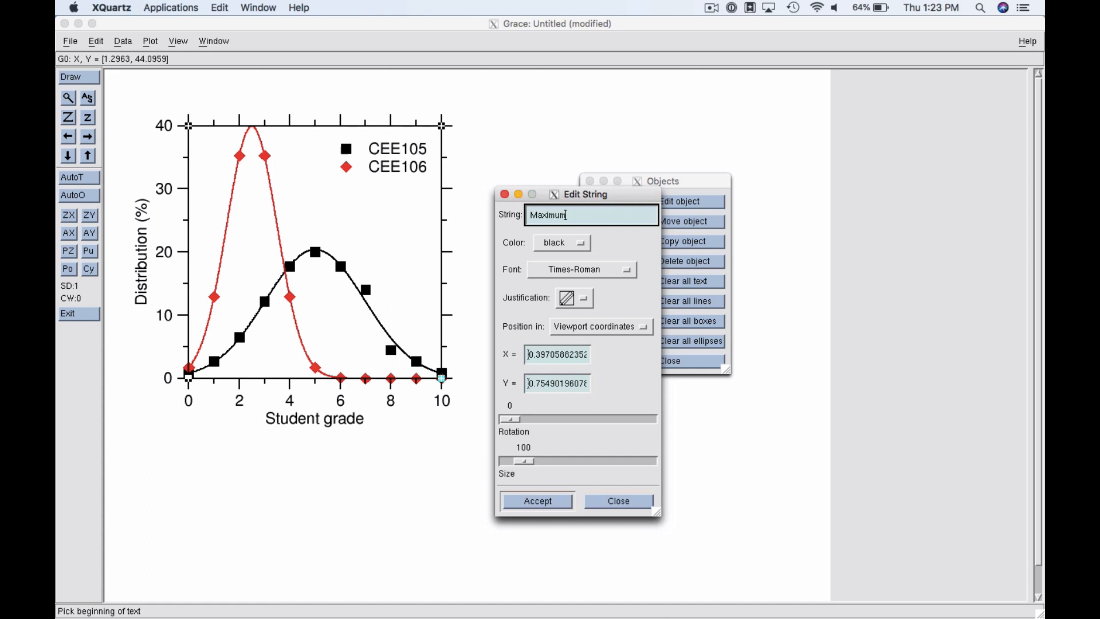
left_click(582, 269)
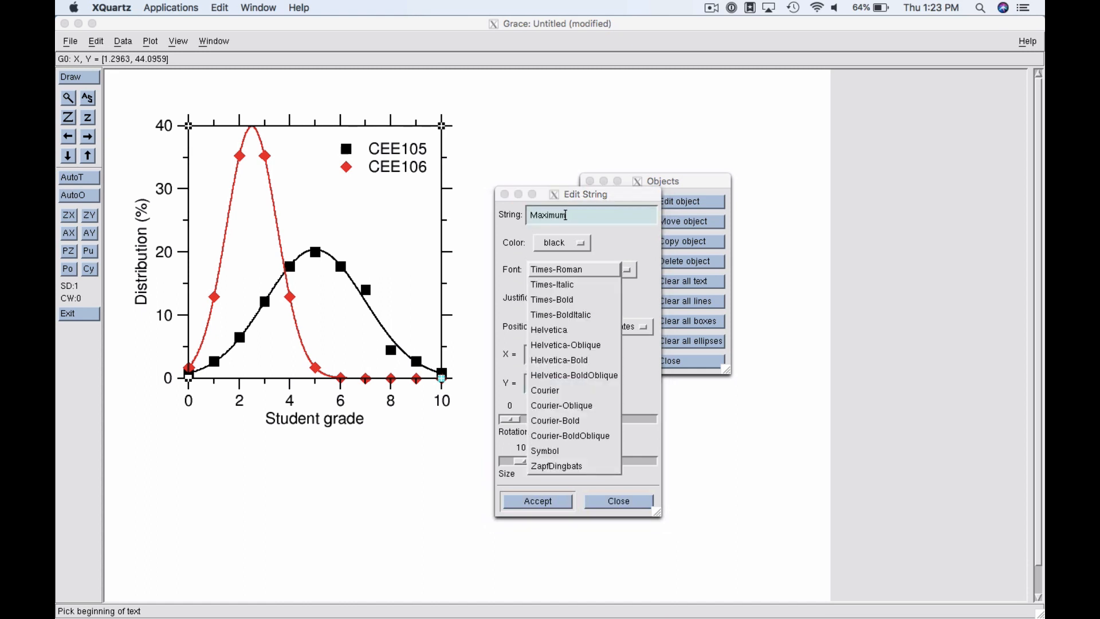
left_click(566, 345)
key("Return")
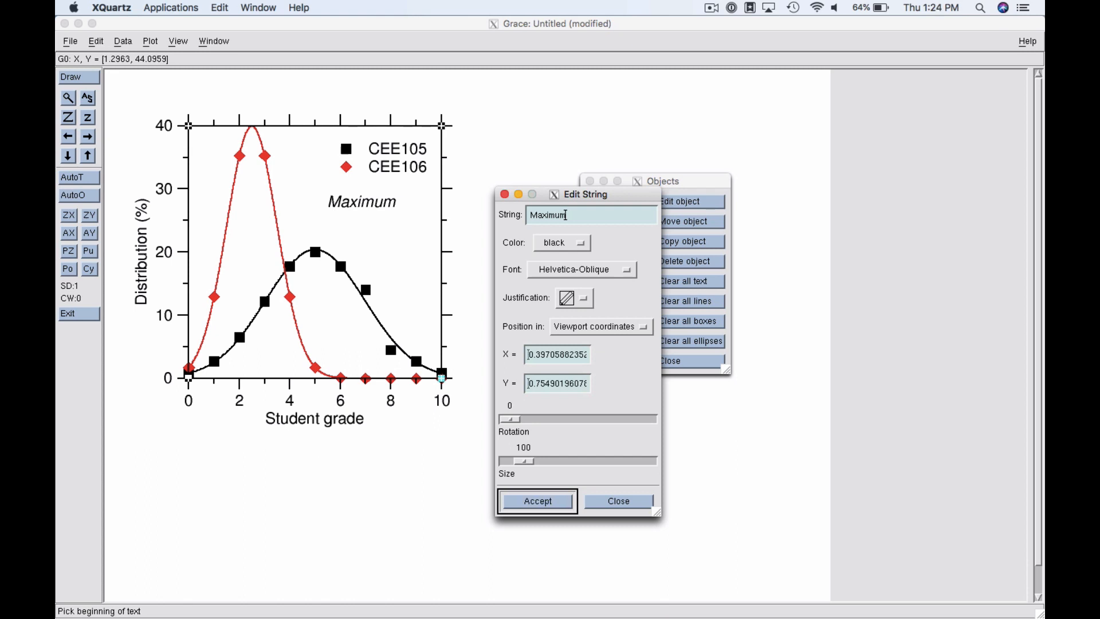
key("Return")
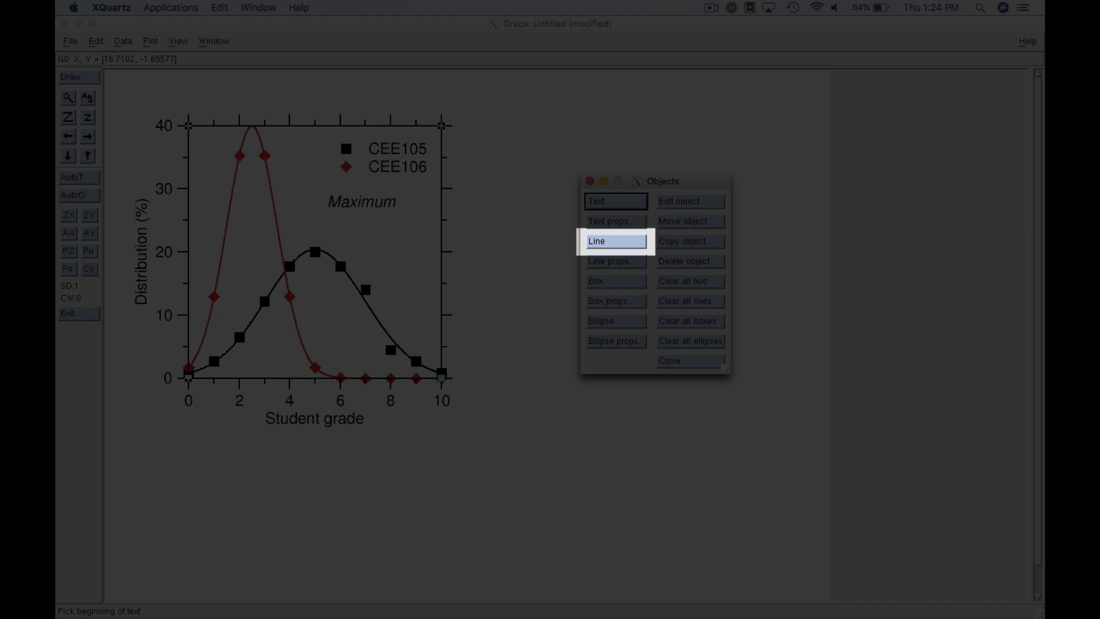
Draw a line from just below the "Maximum" label to the peak of the black curve
left_click(616, 241)
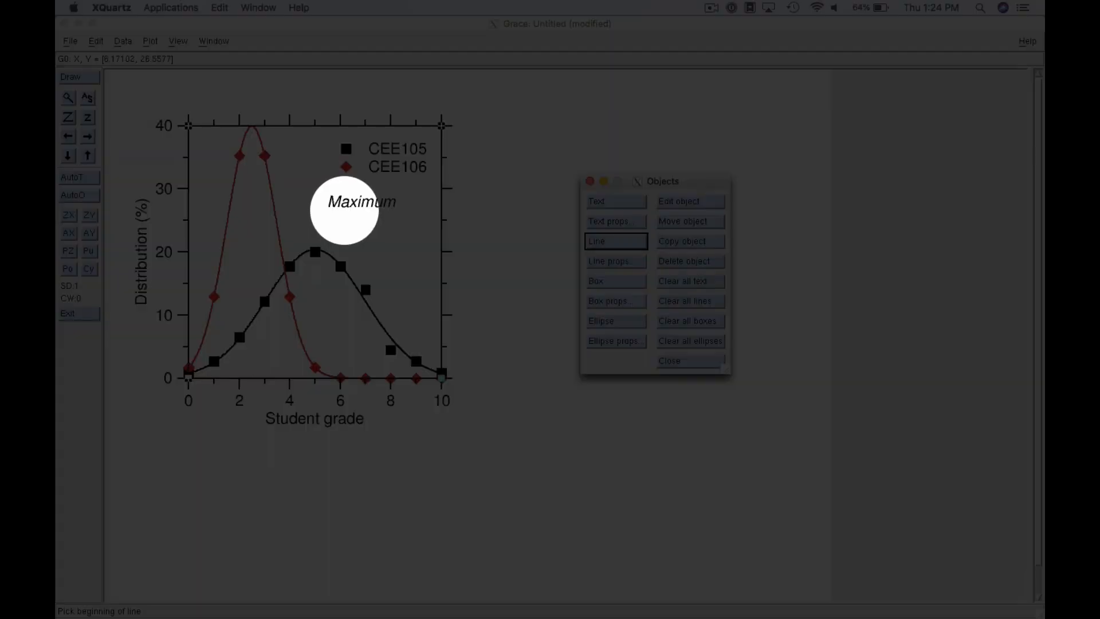
left_click(343, 212)
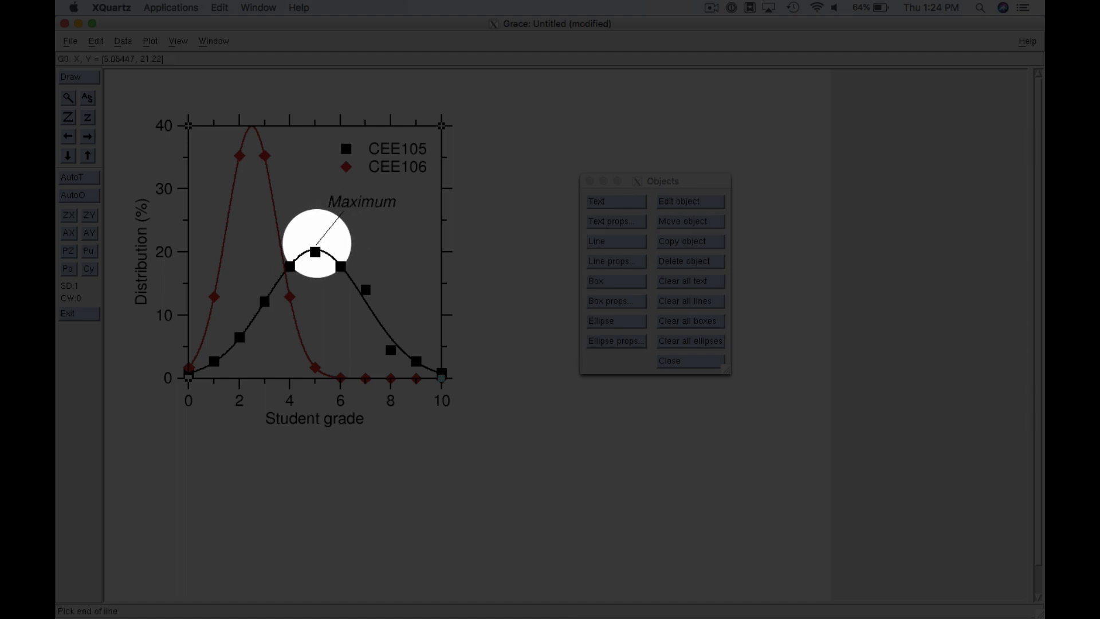
left_click(317, 243)
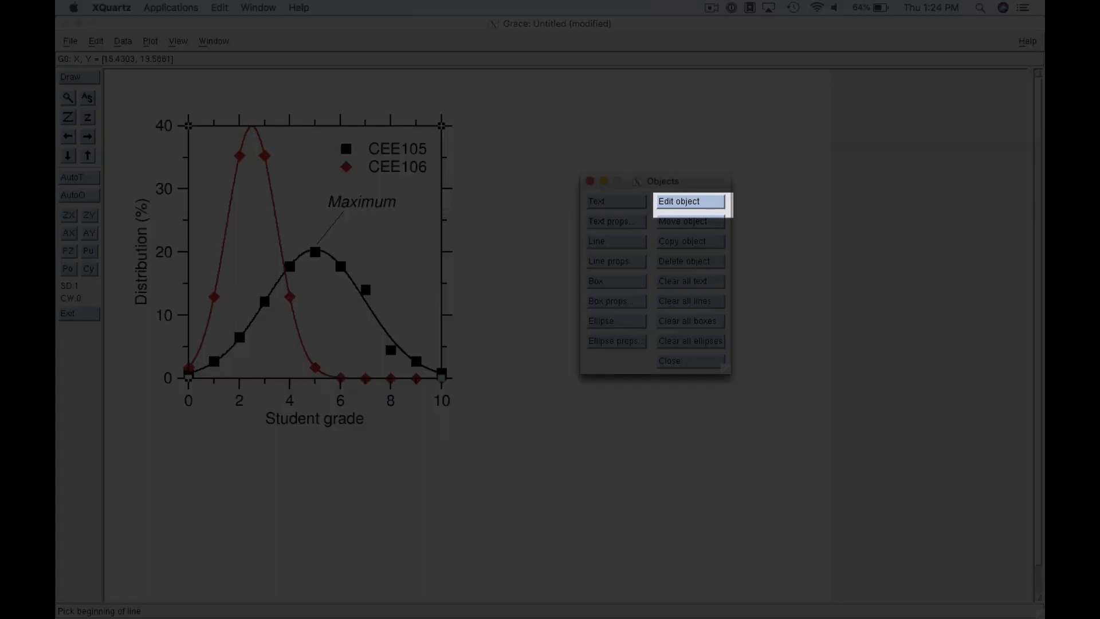
Give the line below "Maximum" a width of 2 and a line-type arrowhead of length 2 at its end
left_click(690, 201)
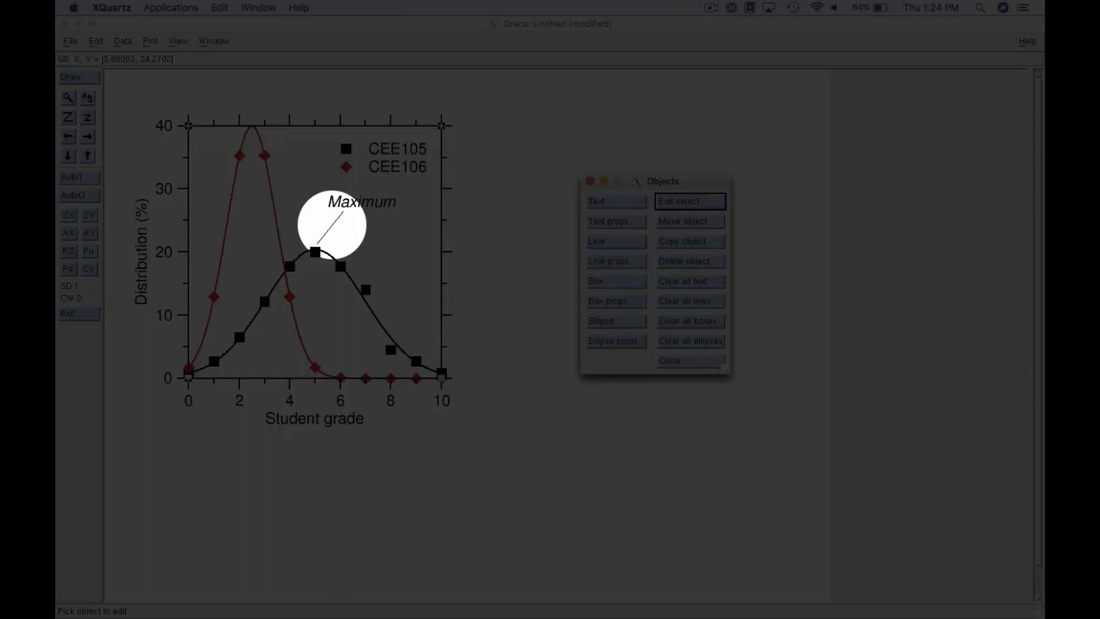
left_click(331, 227)
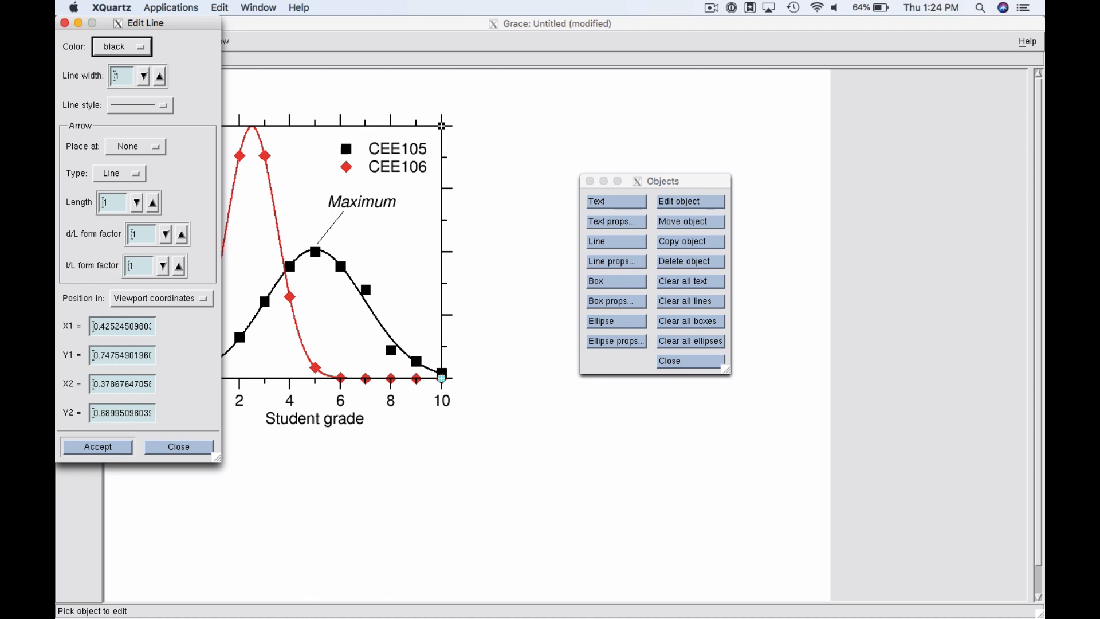
left_click_drag(166, 23, 623, 132)
left_click(616, 185)
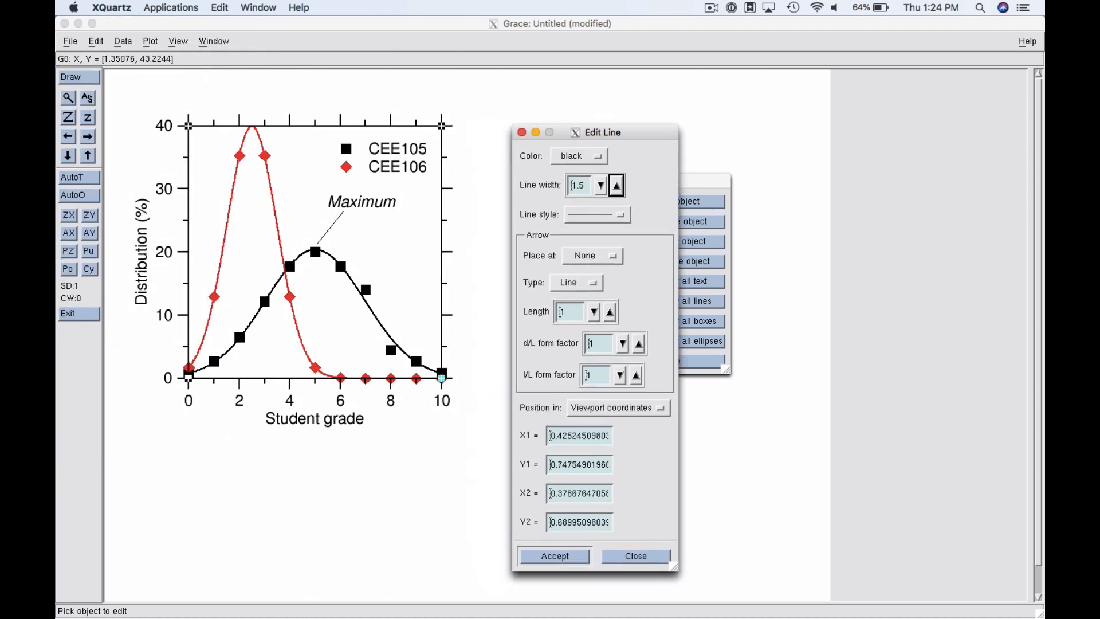
left_click(616, 185)
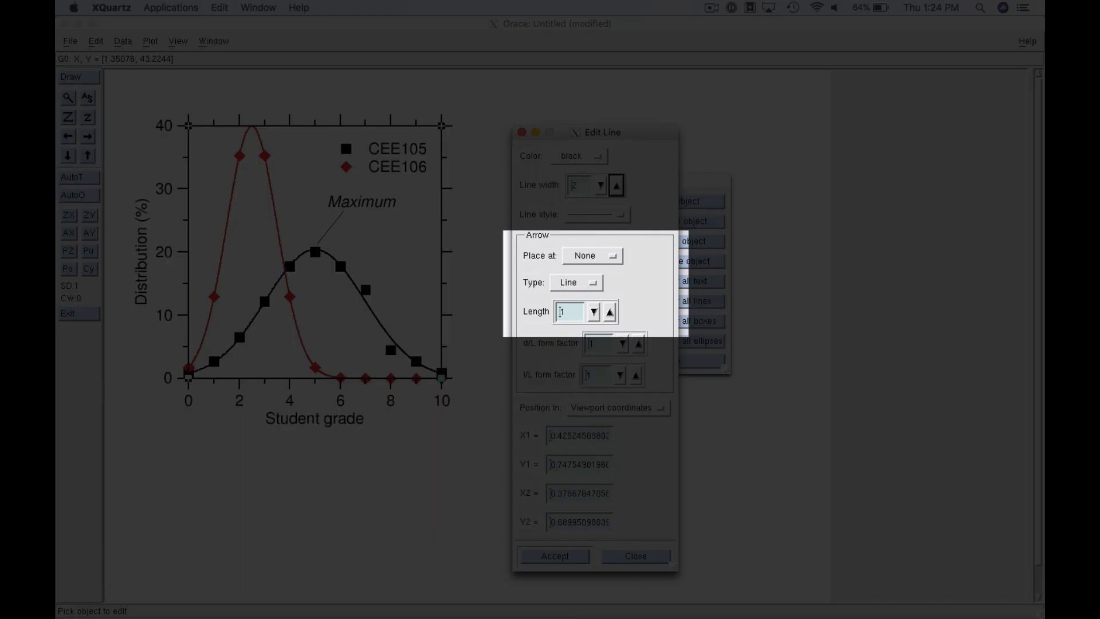
left_click(586, 255)
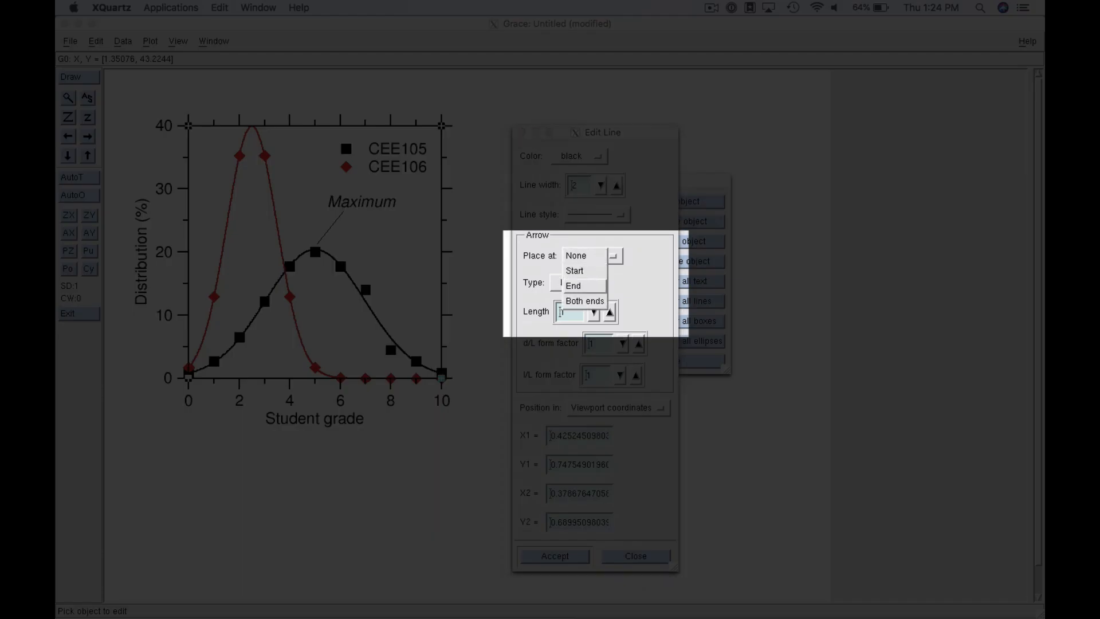
left_click(585, 286)
left_click(610, 311)
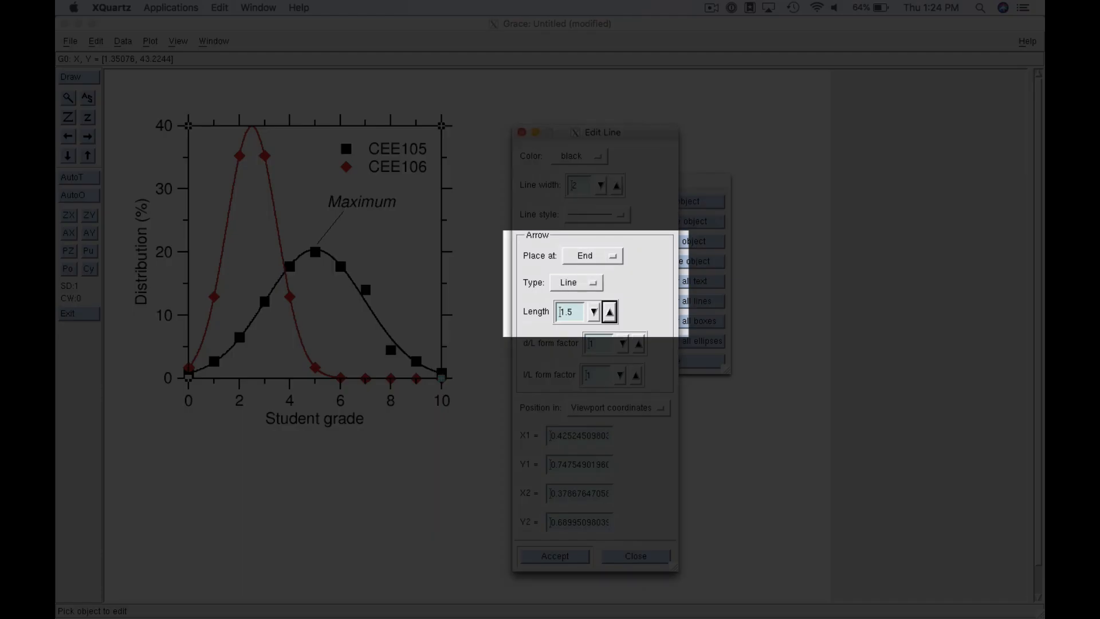
left_click(610, 311)
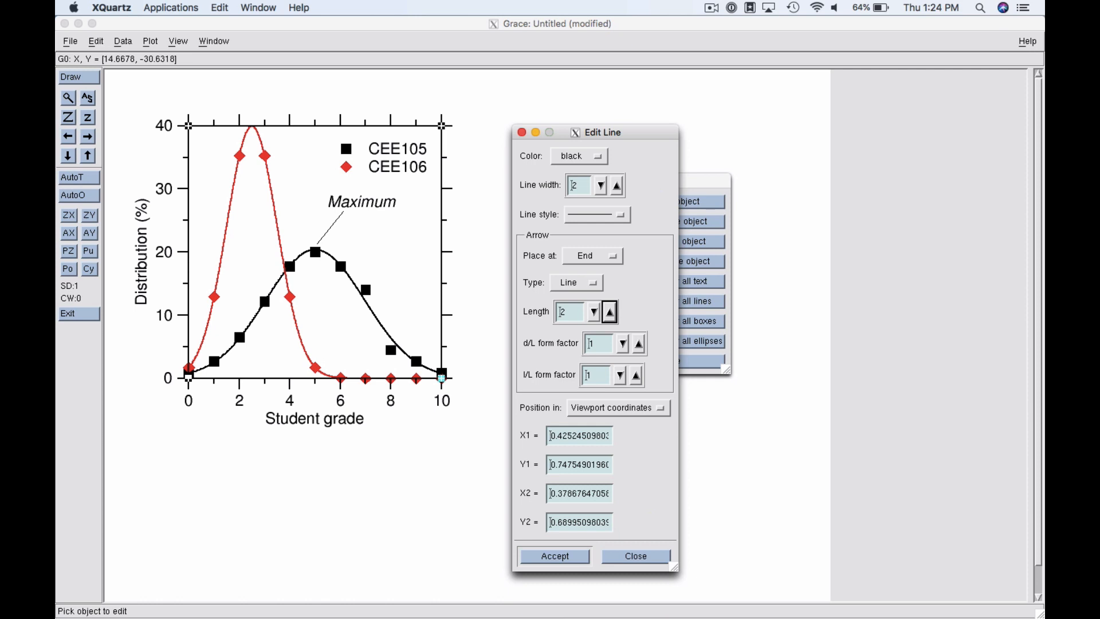
left_click(554, 555)
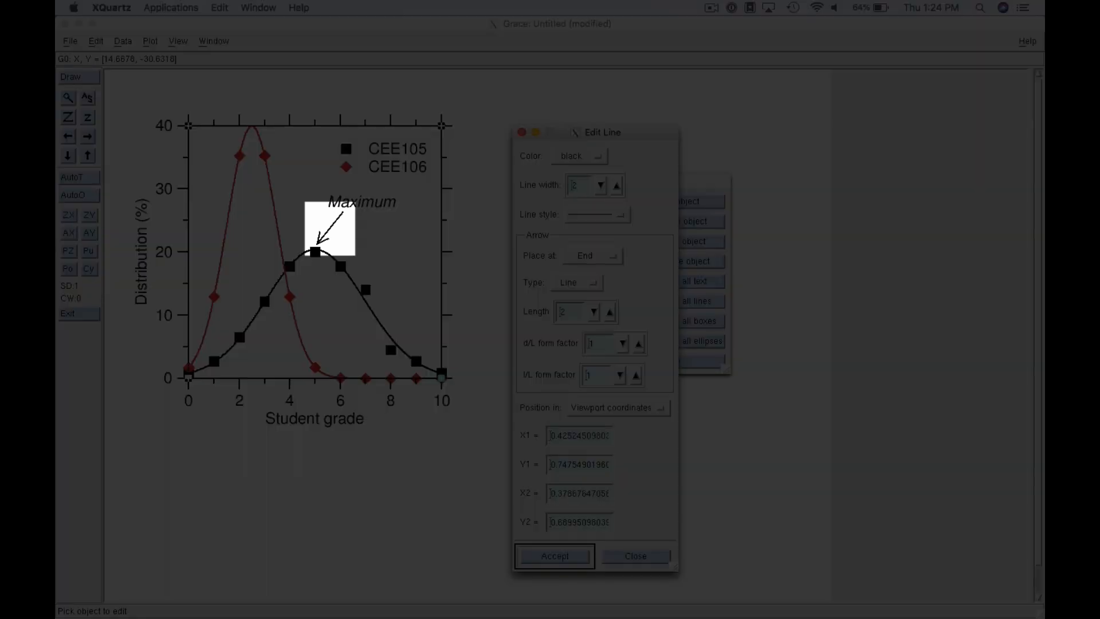
Increase the arrow's line width to 3, apply it, and close the line editing and drawing objects windows
double_click(616, 185)
left_click(555, 556)
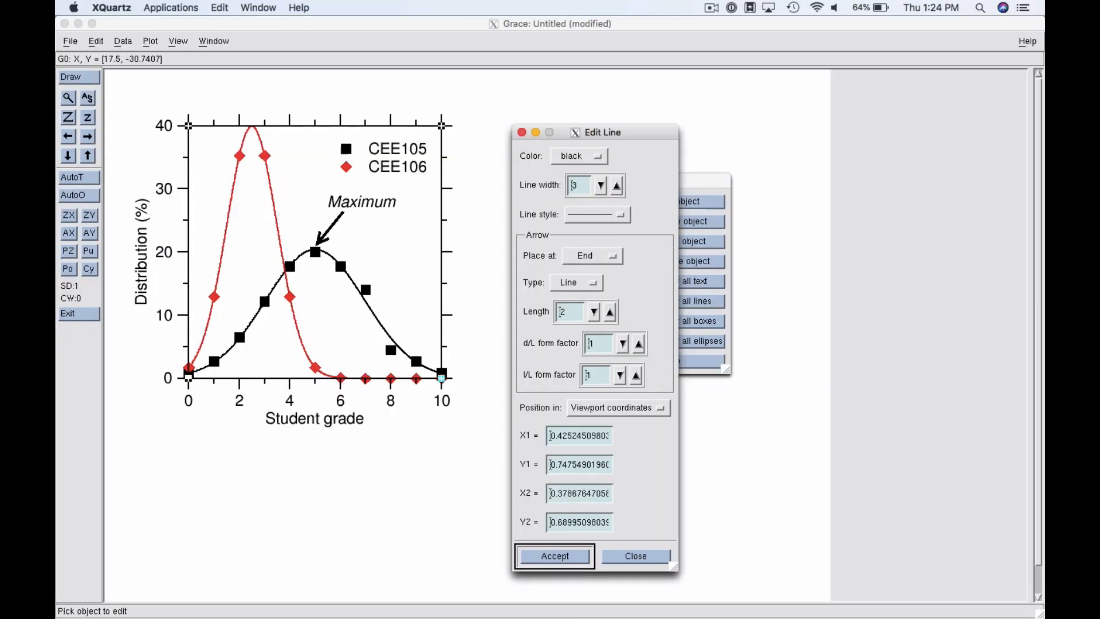
left_click(636, 556)
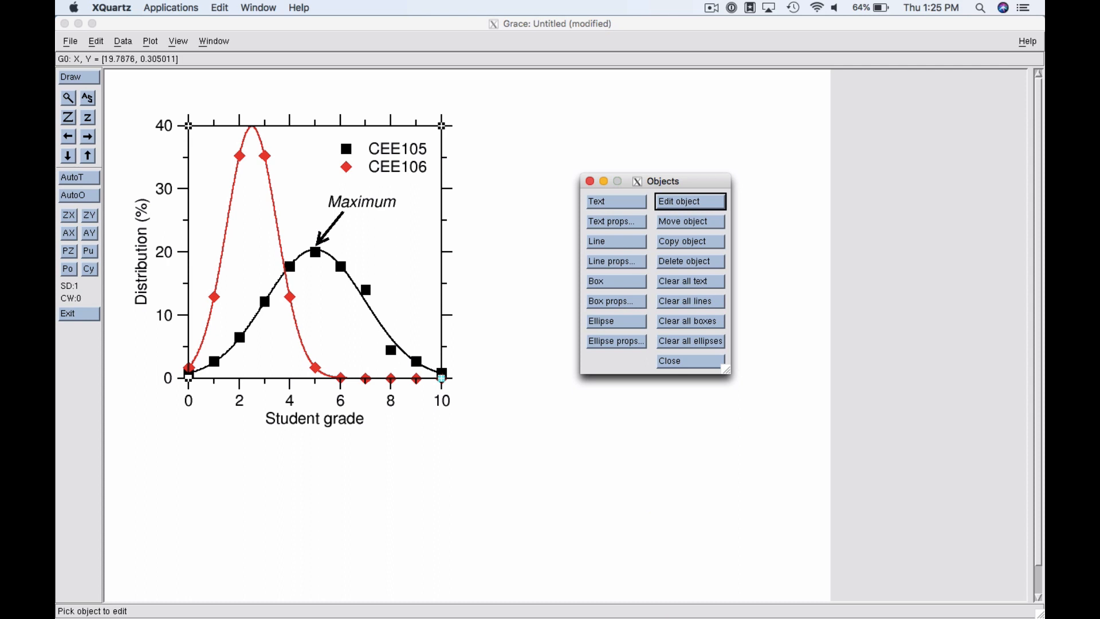
left_click(690, 360)
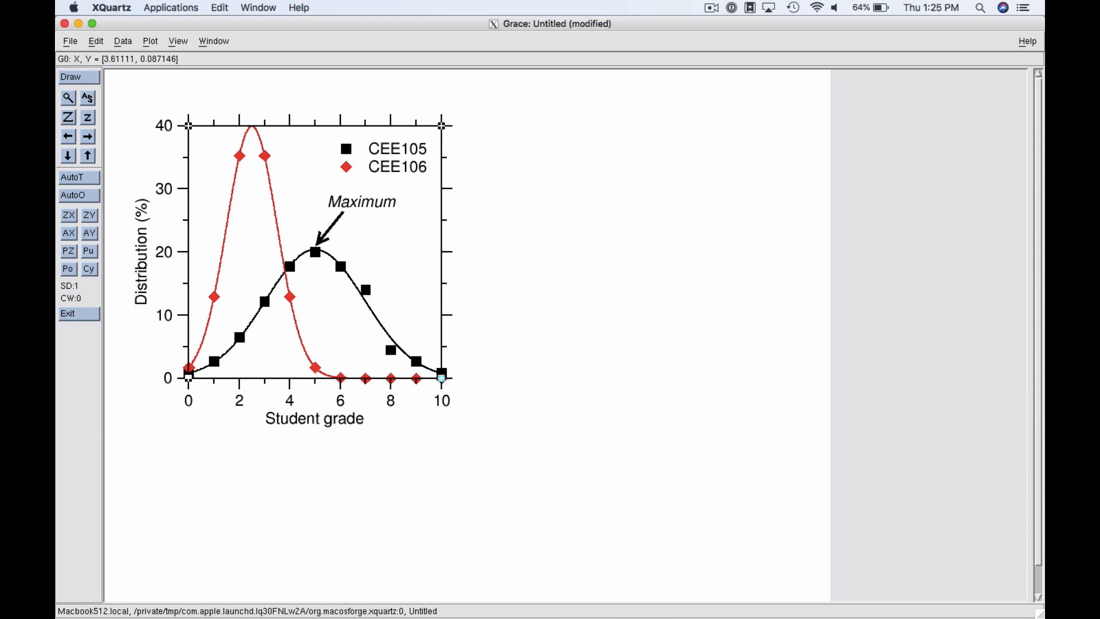
Open the x-axis settings and change the axis label to "Student grade Gs"
double_click(280, 377)
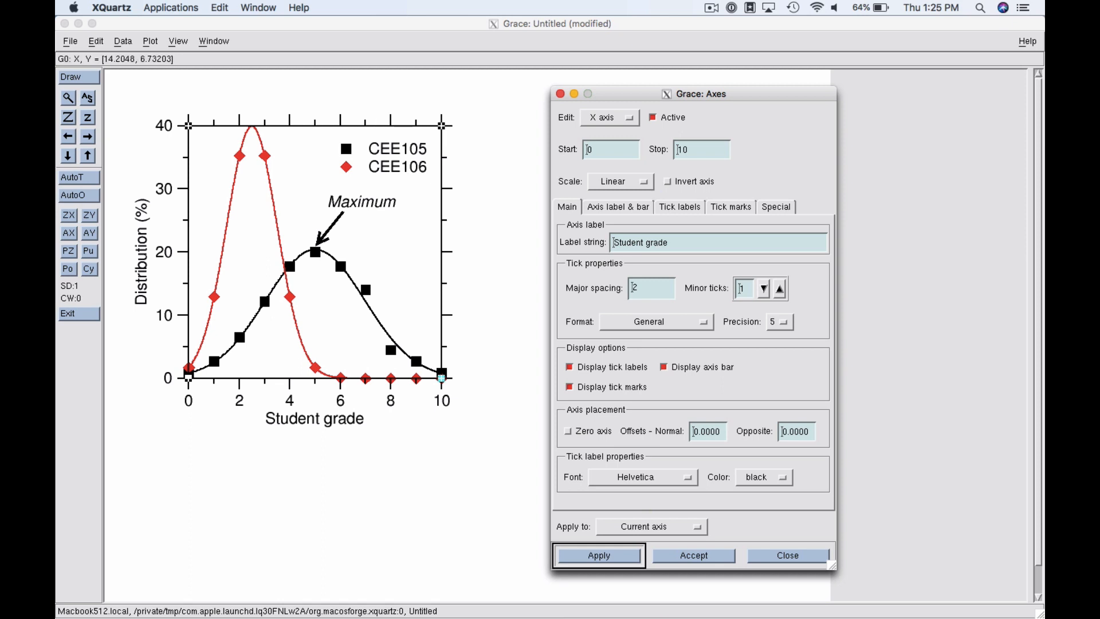
left_click(679, 242)
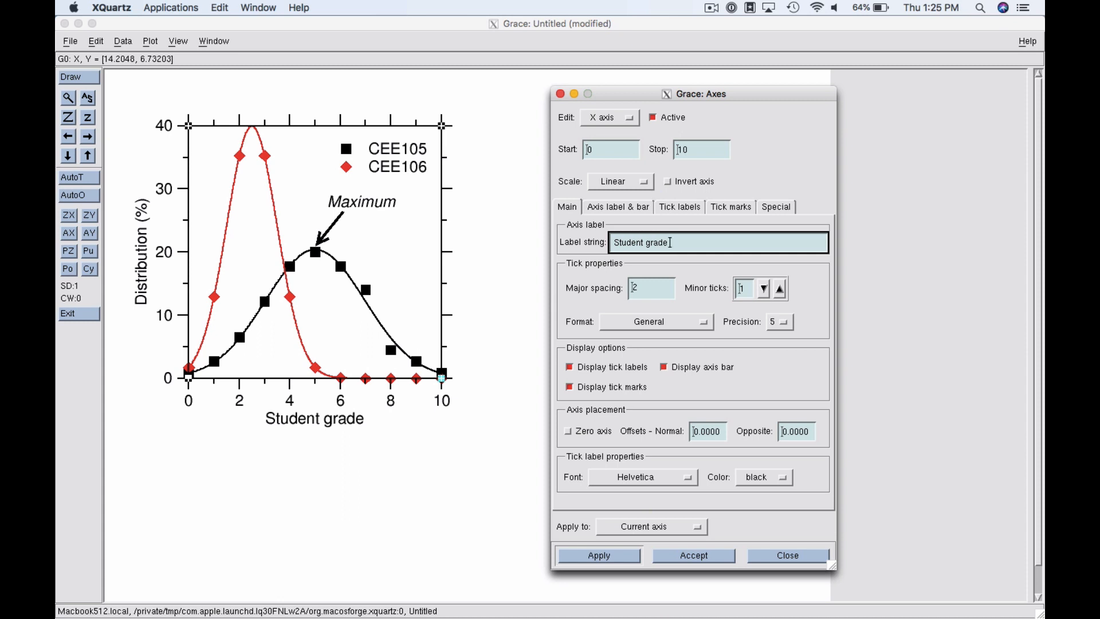
type("G")
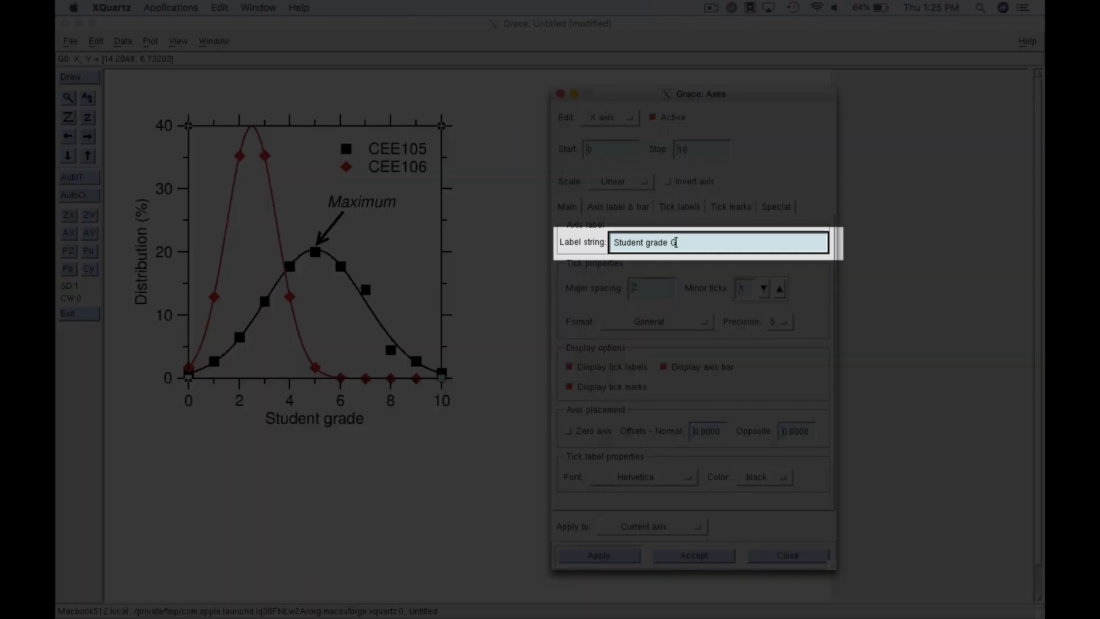
type("s")
key("Return")
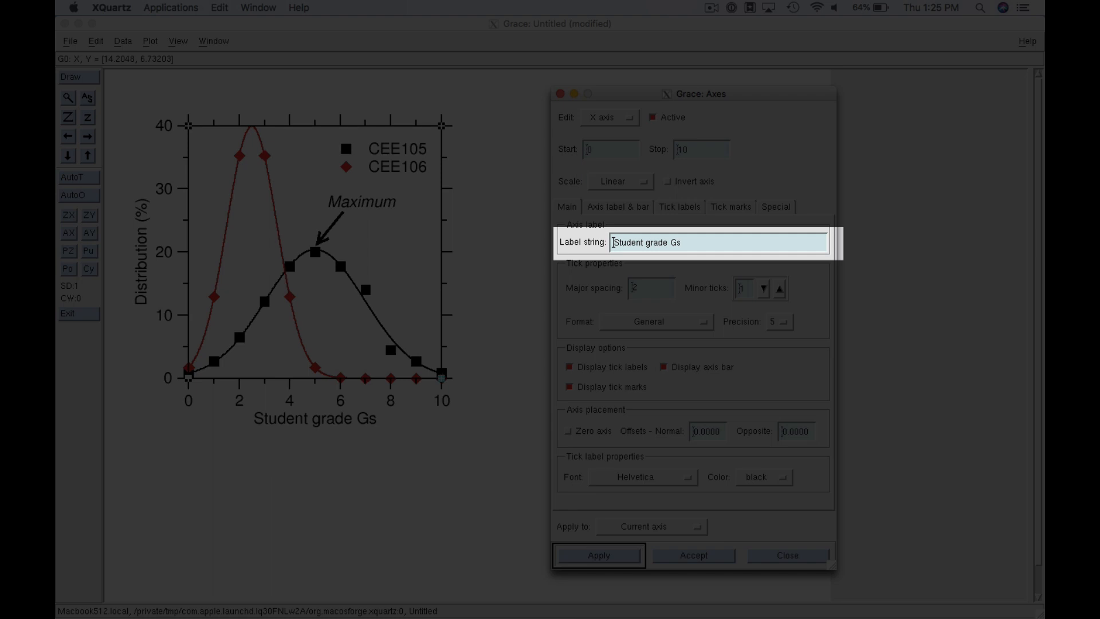
Put subscript text after the G in the x-axis label, using "Student grade G\sdwdlmmw"
left_click(614, 243)
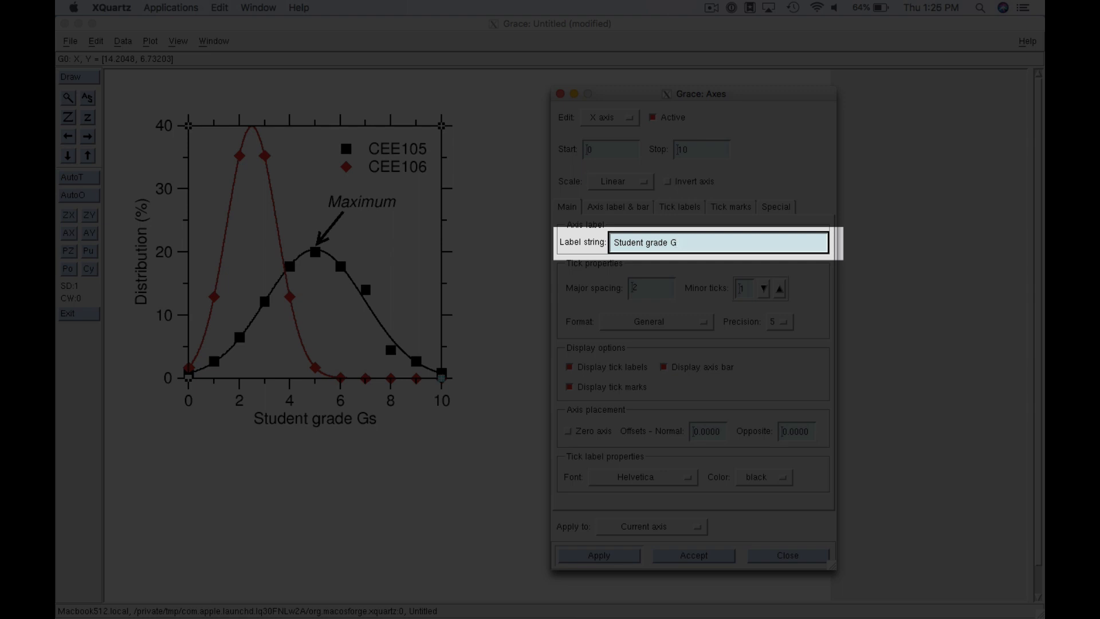
type("\\sdwdlmmw")
key("Return")
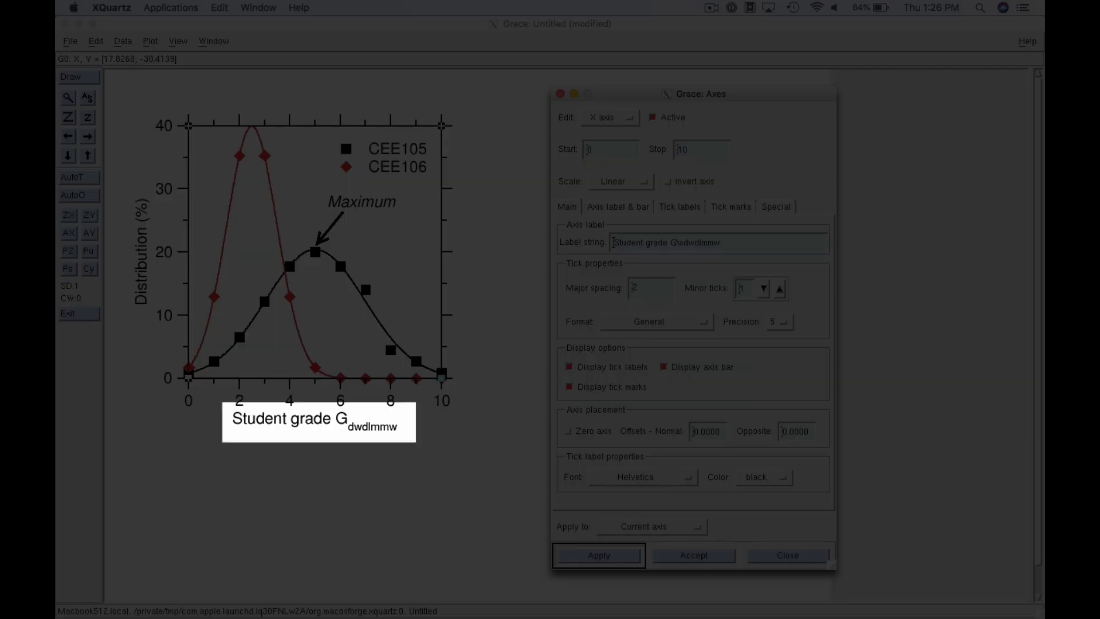
Shorten the subscript in the x-axis label to a single s, giving "Student grade G\ss"
left_click(613, 242)
key("BackSpace")
key("BackSpace")
key("BackSpace")
key("BackSpace")
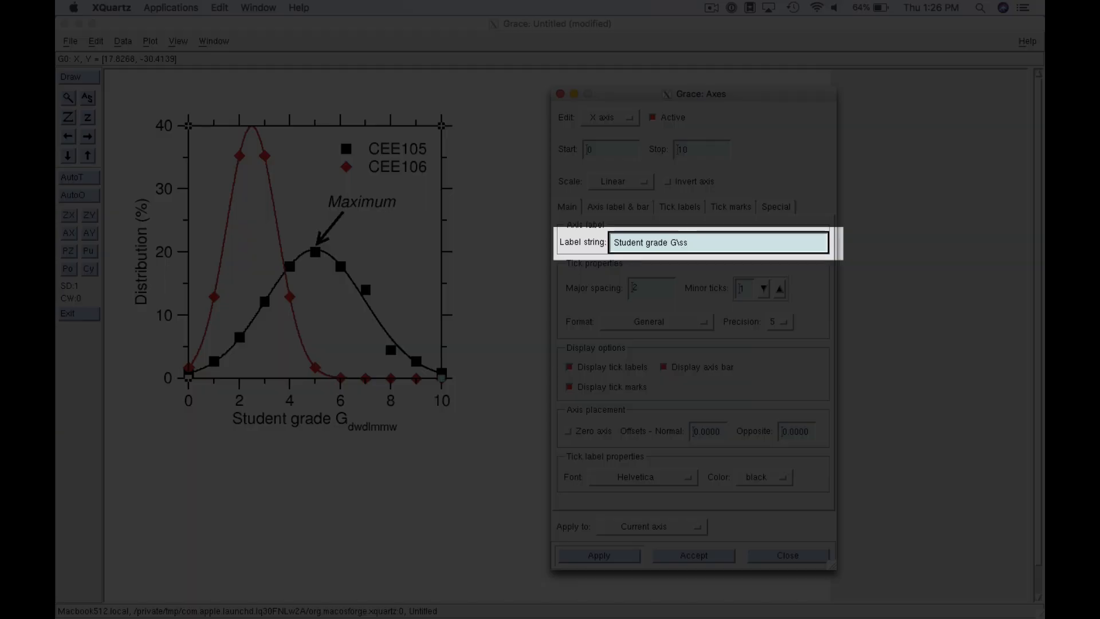
key("Return")
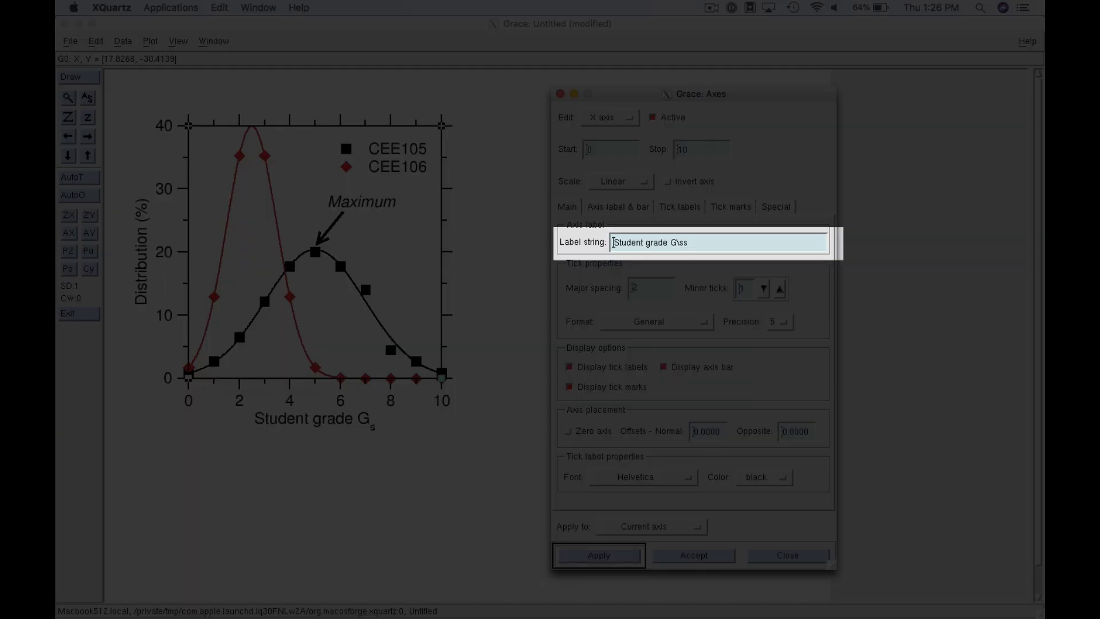
Append the word "dede" directly after the subscript s in the x-axis label and apply it
left_click(690, 242)
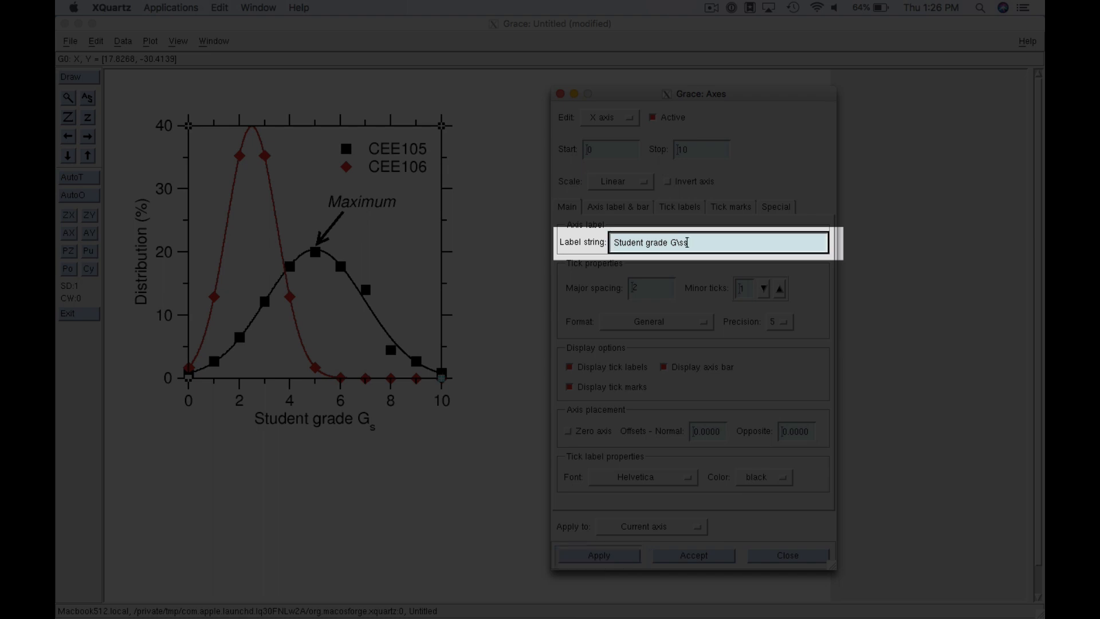
type("dede")
key("Return")
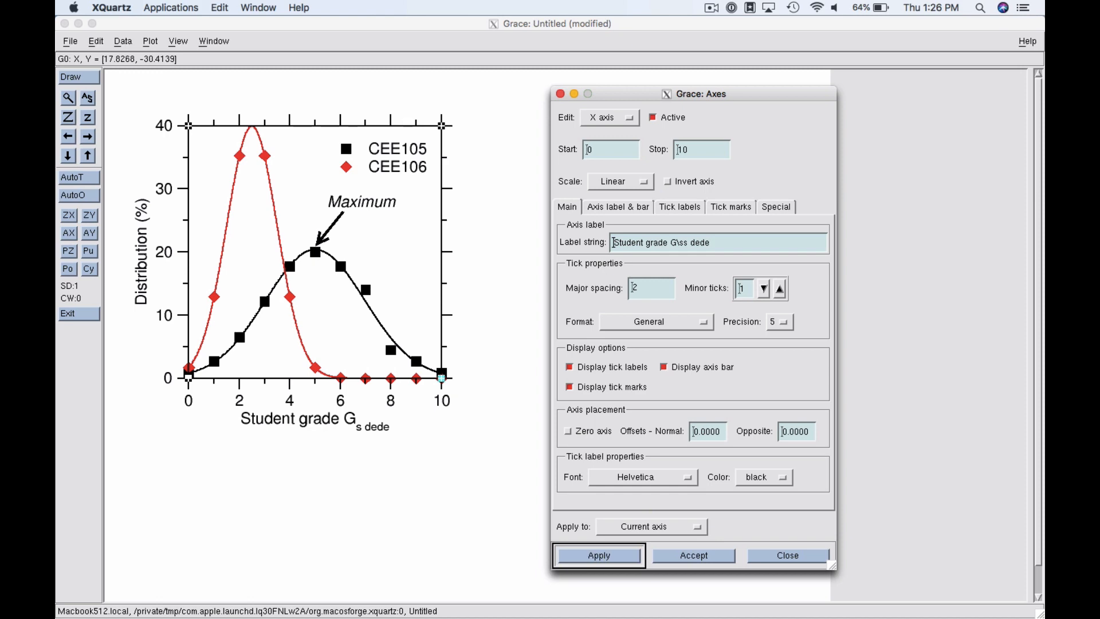
Replace the text after the subscript with normal-level text, making the x-axis label "Student grade G\ss\N deded"
left_click(688, 242)
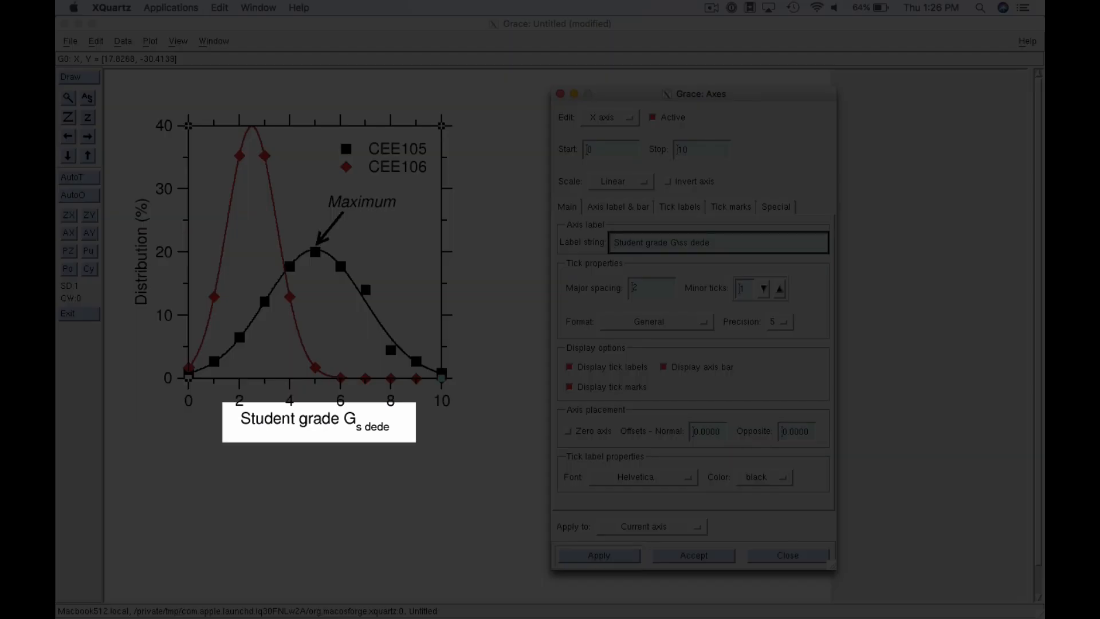
key("BackSpace")
key("BackSpace")
key("BackSpace")
key("BackSpace")
key("BackSpace")
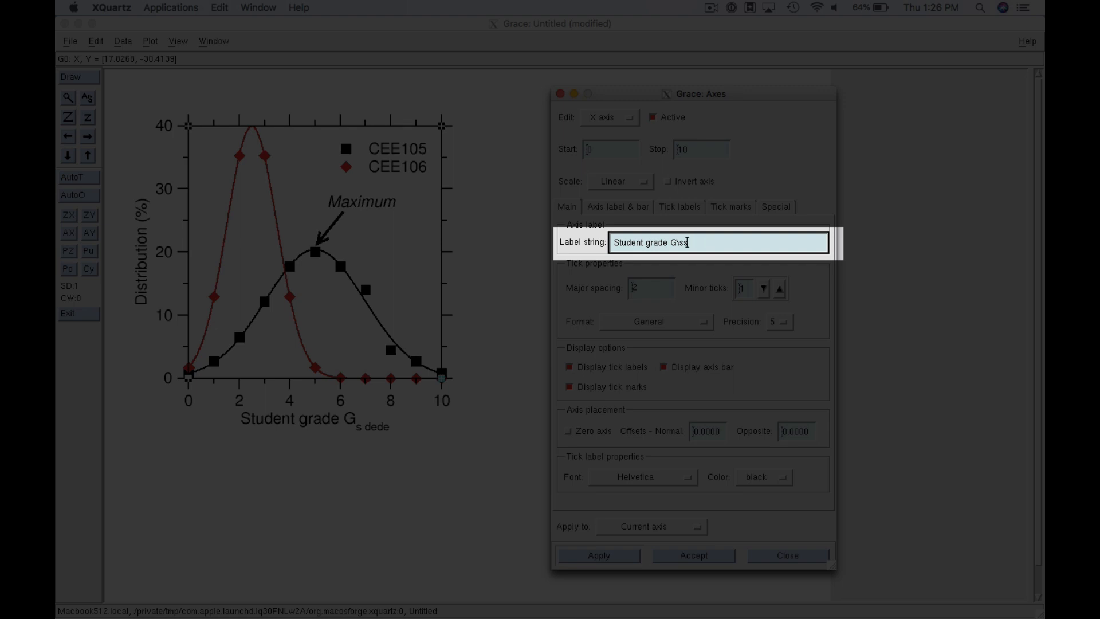
type("\\N deded")
key("Return")
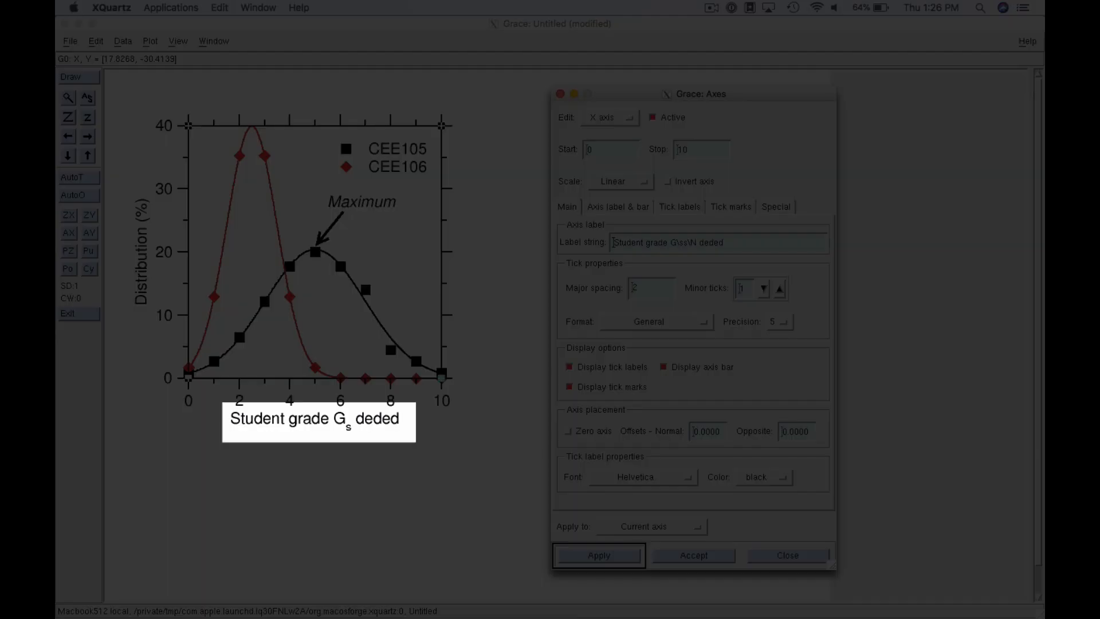
Replace the trailing "deded" with a superscript, making the x-axis label "Student grade G\ss\N\Smcpemce"
key("BackSpace")
key("BackSpace")
key("BackSpace")
key("BackSpace")
key("BackSpace")
key("BackSpace")
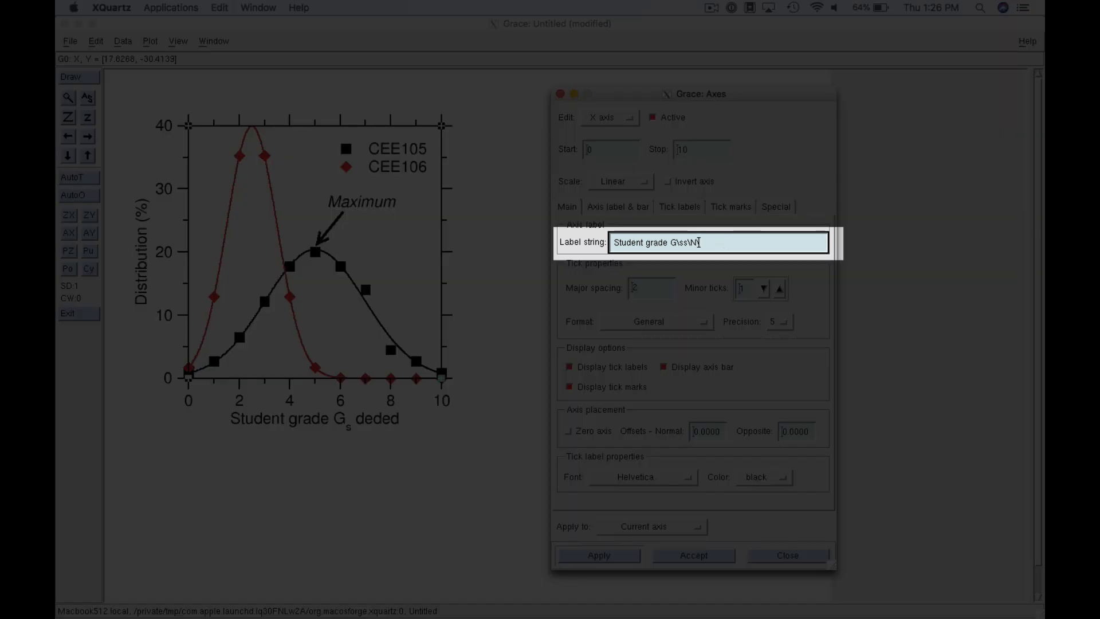
type("\\Smcpemce")
key("Return")
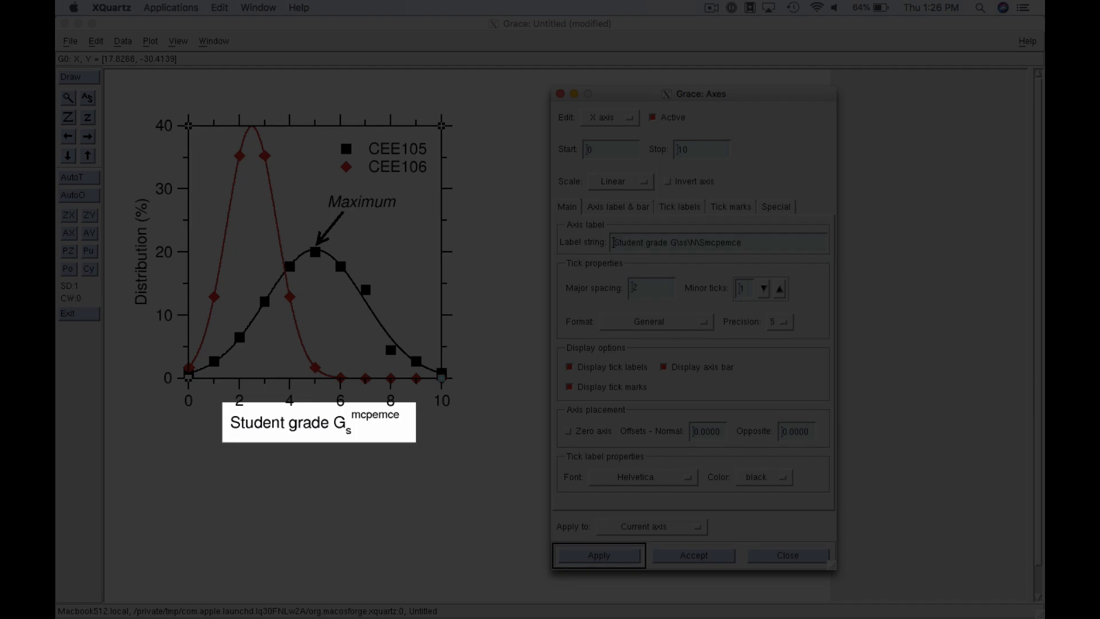
Change the superscript in the x-axis label to "avg" and apply it
left_click(743, 242)
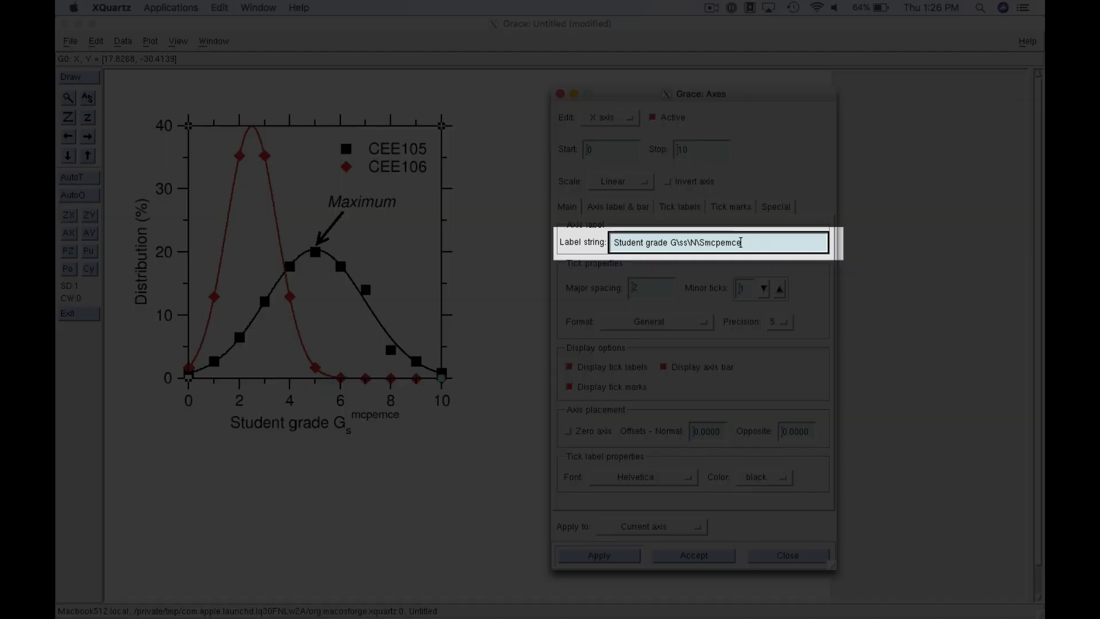
key("BackSpace")
key("BackSpace")
key("BackSpace")
key("BackSpace")
key("BackSpace")
key("BackSpace")
type("avg")
key("Return")
Append normal-level text after the superscript, making the x-axis label "Student grade G\ss\N\Savg\N deded"
left_click(721, 242)
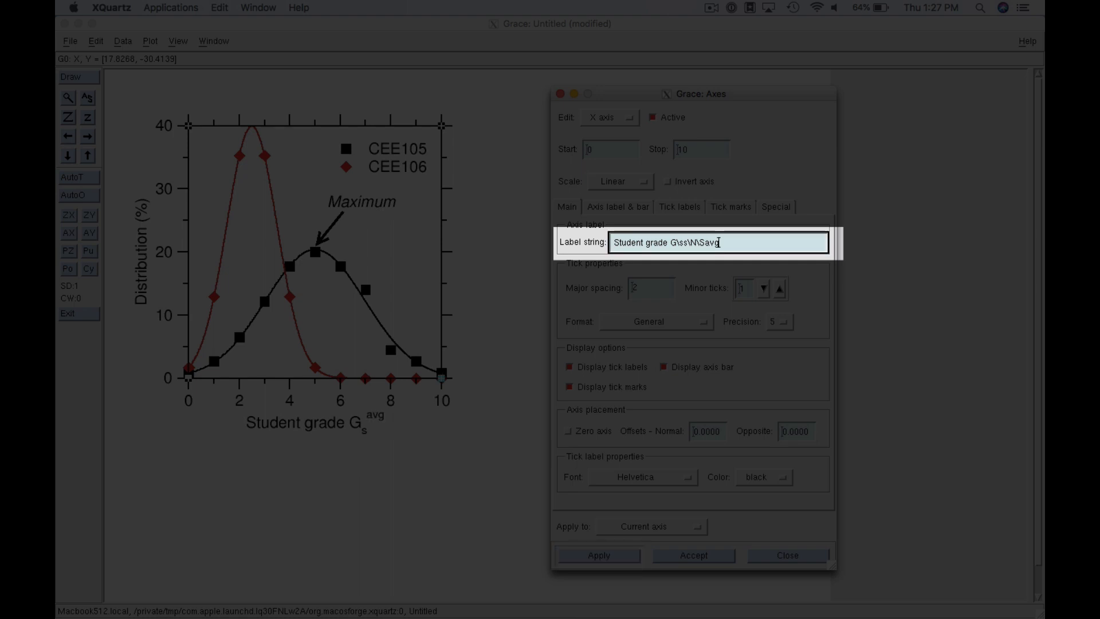
type("\\N deded")
key("Return")
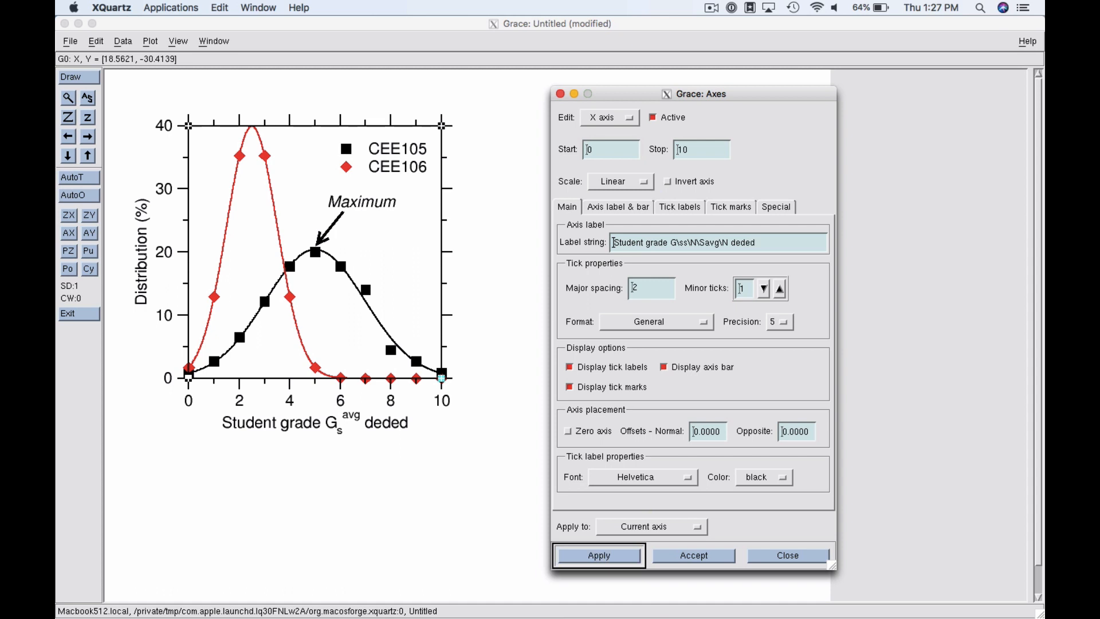
Remove the G symbol with its subscript, superscript and trailing text so the x-axis label reads "Student grade"
left_click_drag(757, 243, 735, 242)
left_click(756, 243)
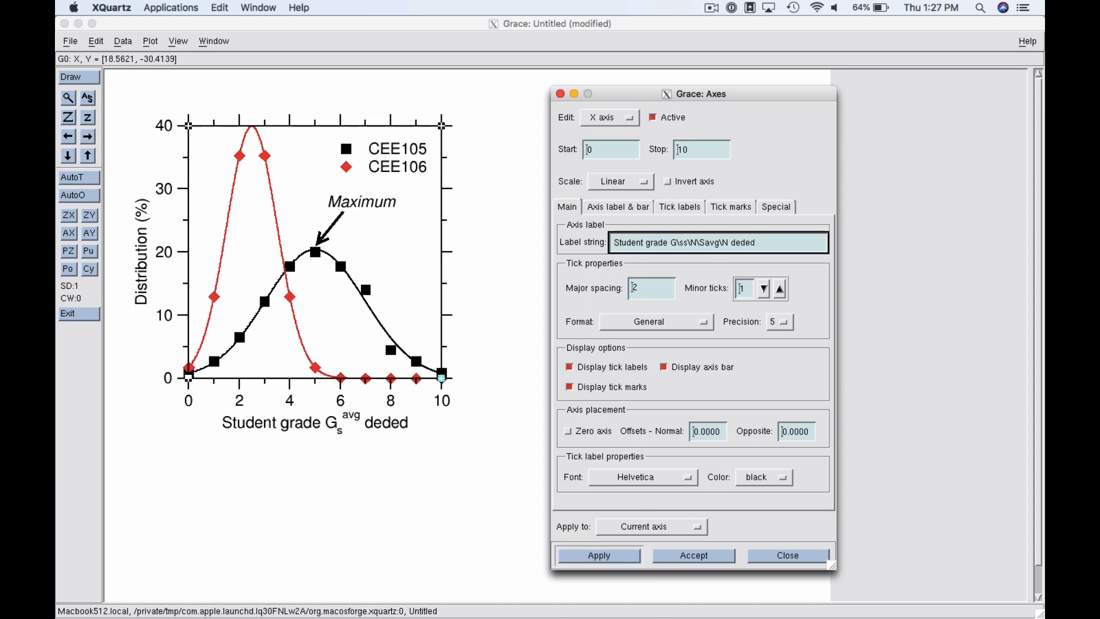
key("BackSpace")
key("BackSpace")
key("BackSpace")
key("BackSpace")
key("BackSpace")
key("BackSpace")
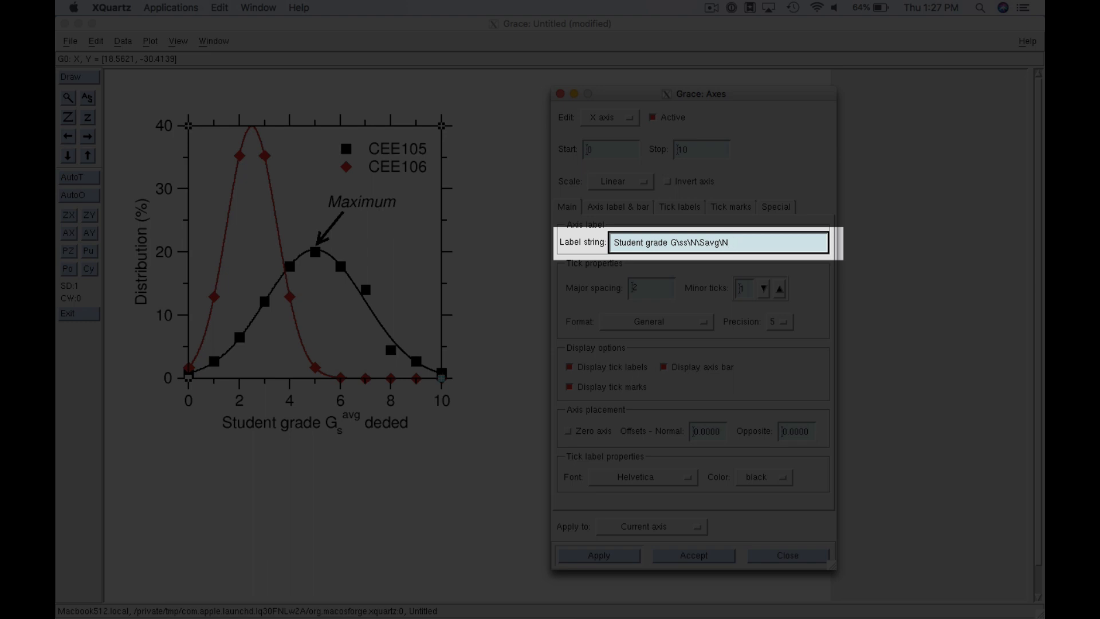
type("()")
left_click_drag(733, 243, 669, 242)
key("BackSpace")
key("Return")
Add Greek symbols to the x-axis label with the string "\xabc" after "Student grade" and apply it
left_click(670, 242)
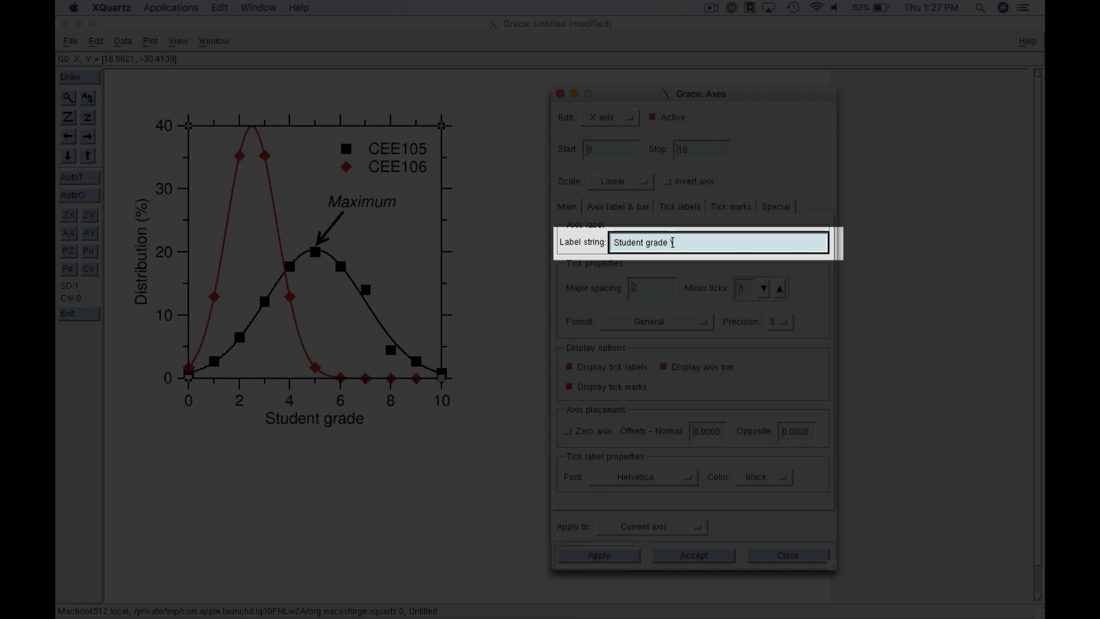
type("\\x")
type("abc")
key("Return")
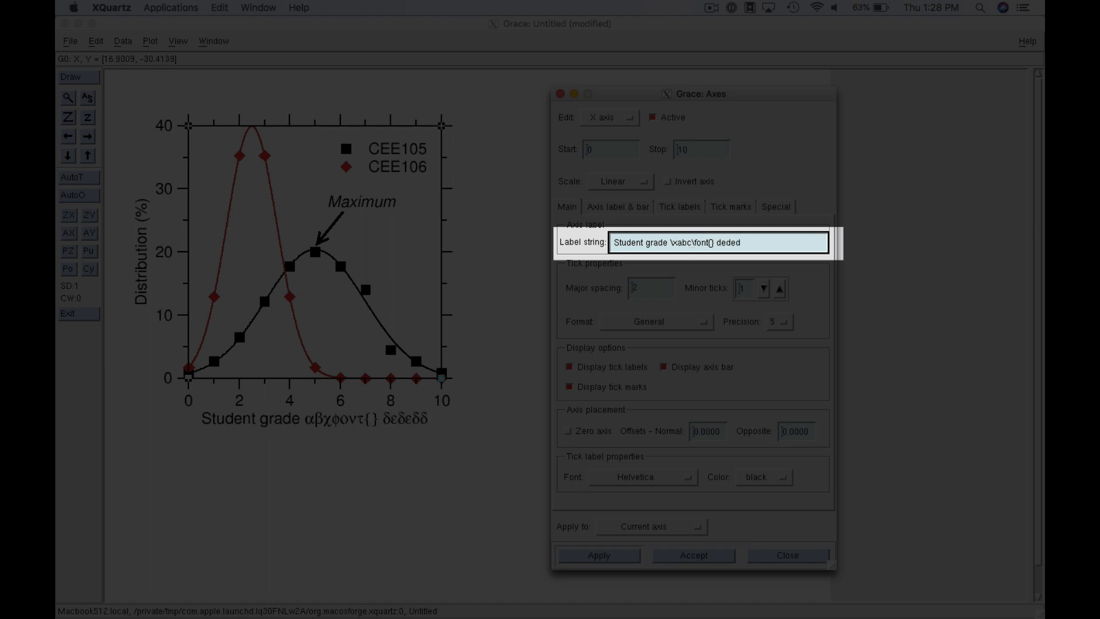
Return to the normal font after the Greek symbols by making the x-axis label "Student grade \xabc\f{} dedede"
key("BackSpace")
key("BackSpace")
key("BackSpace")
key("BackSpace")
key("BackSpace")
key("BackSpace")
key("BackSpace")
key("BackSpace")
key("BackSpace")
key("BackSpace")
key("BackSpace")
type("{} dedede")
left_click(598, 555)
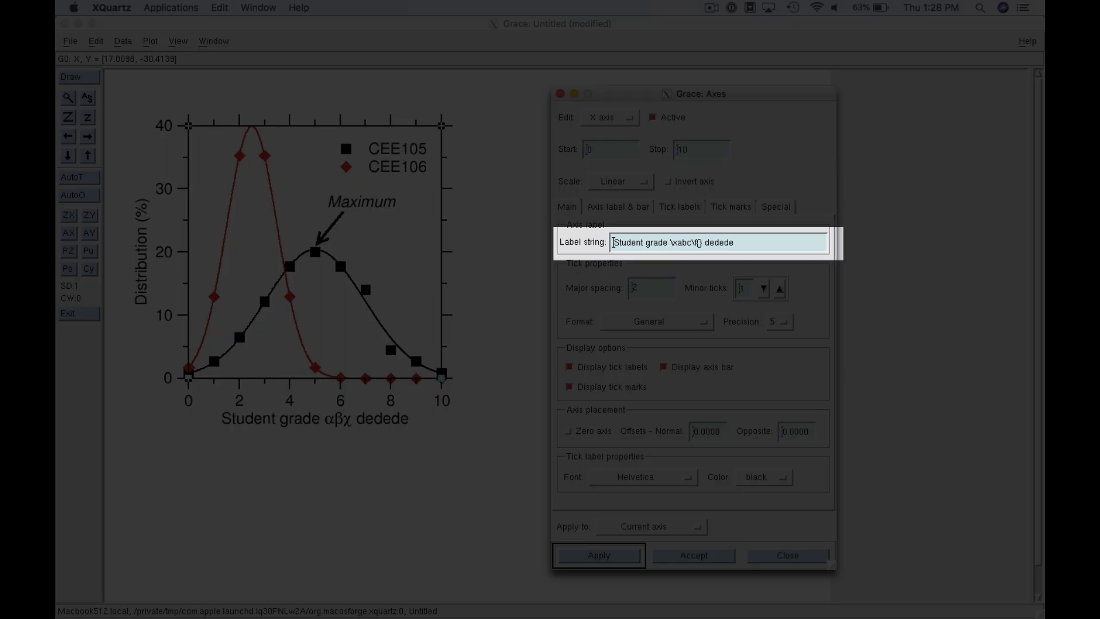
Replace the Greek symbols and trailing text with the special-character code "(\cE", making the x-axis label "Student grade (\cE", and apply it
left_click_drag(735, 243, 669, 243)
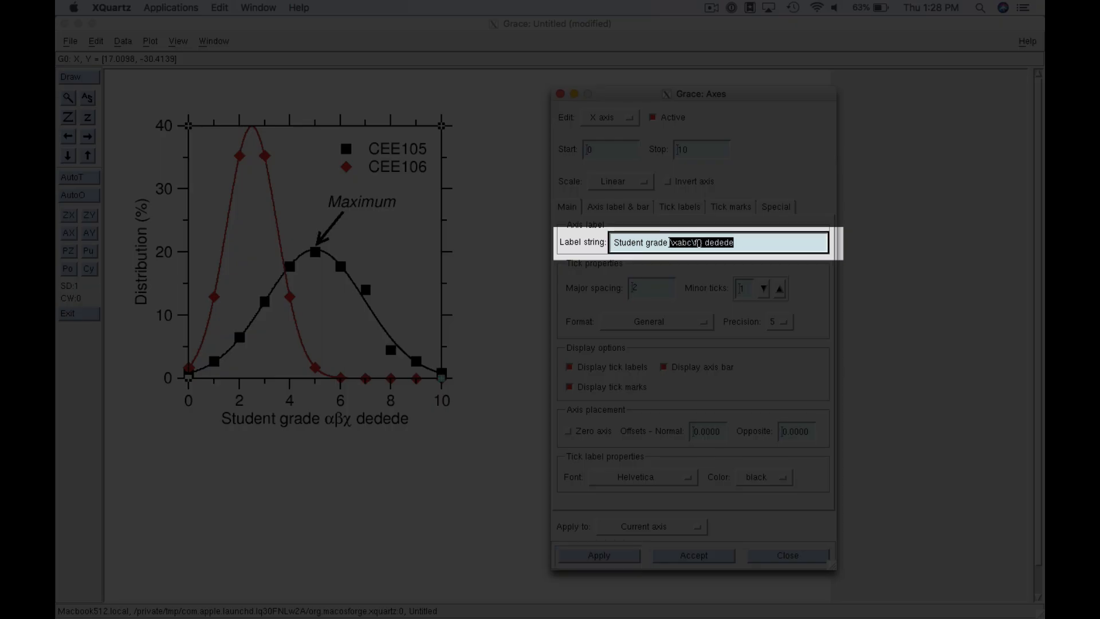
key("BackSpace")
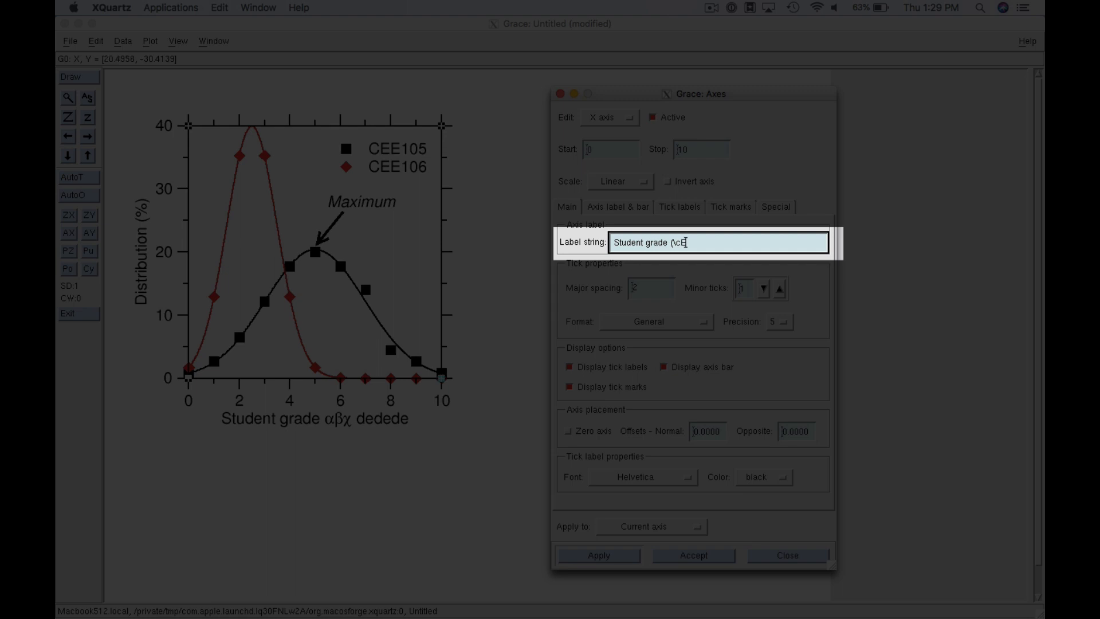
left_click(599, 555)
Append sample text after the special character, making the x-axis label "Student grade (\cE dededed", and apply it
left_click(699, 242)
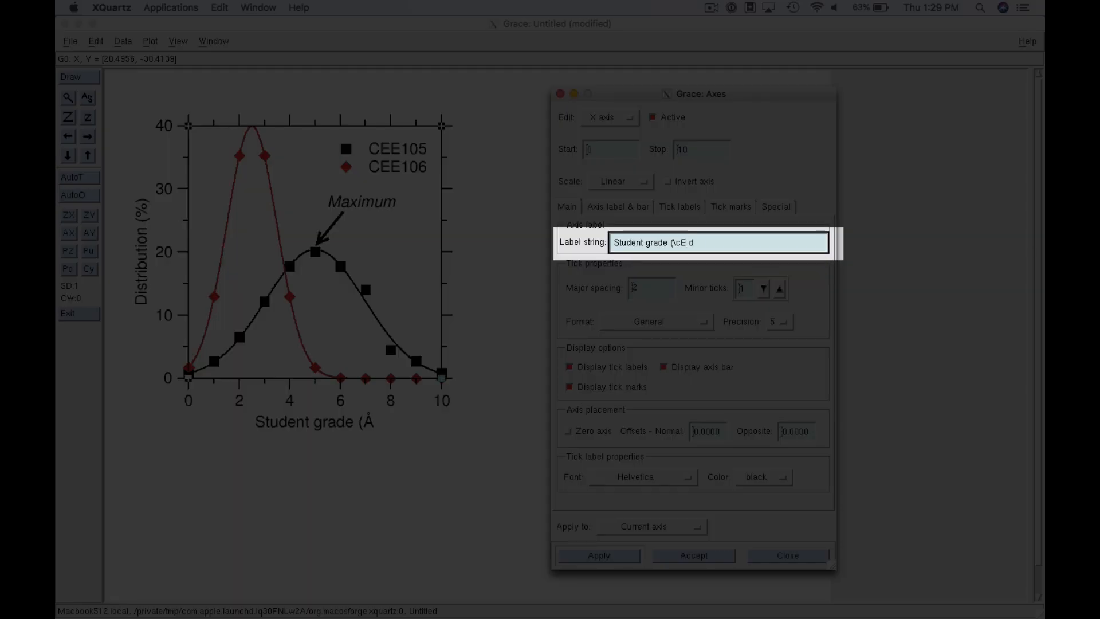
type("dededed")
key("Return")
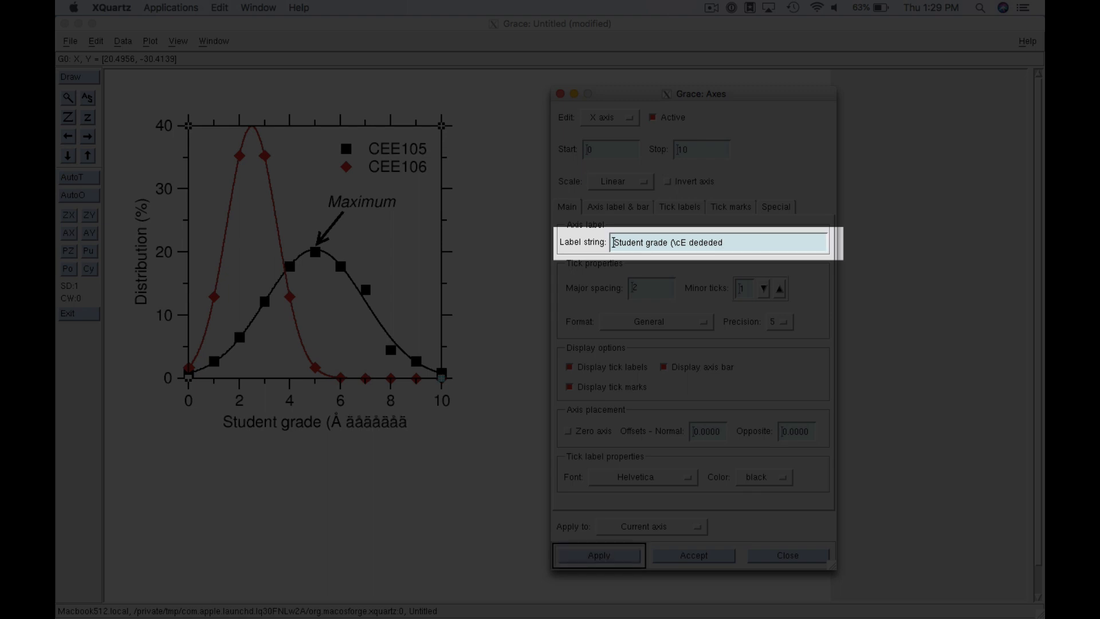
End the special-character mode by making the x-axis label "Student grade (\cE\C) deded" and apply it
left_click_drag(723, 242, 692, 243)
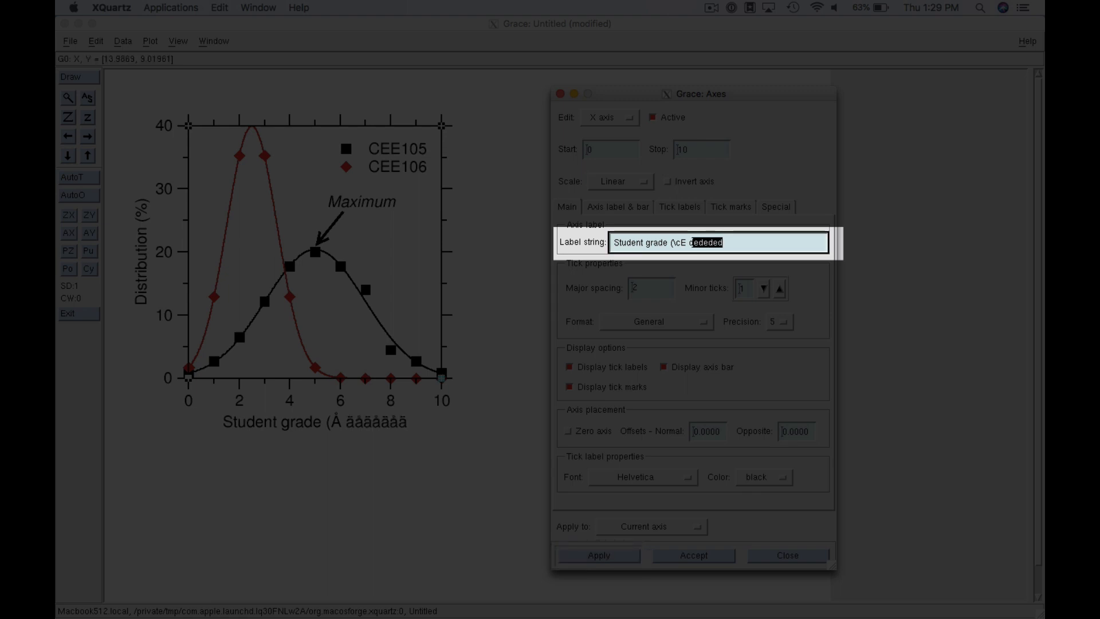
key("BackSpace")
key("BackSpace")
key("BackSpace")
type("\\C")
type("deded")
key("Return")
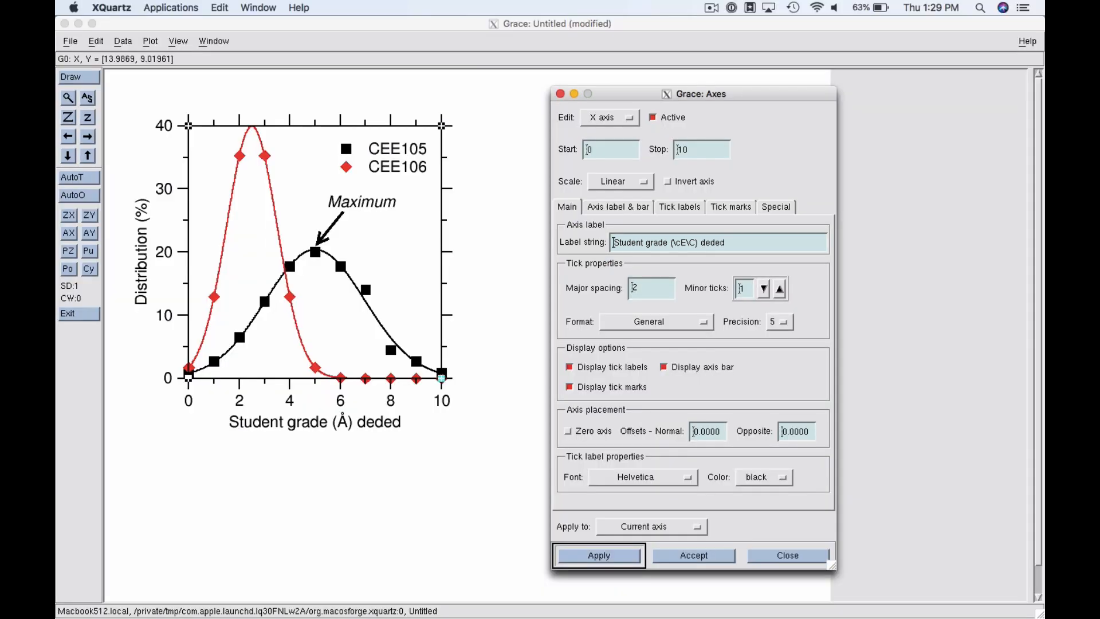
Remove the trailing sample text so the x-axis label reads "Student grade (\cE\C)", apply it and close the axes settings
left_click(613, 242)
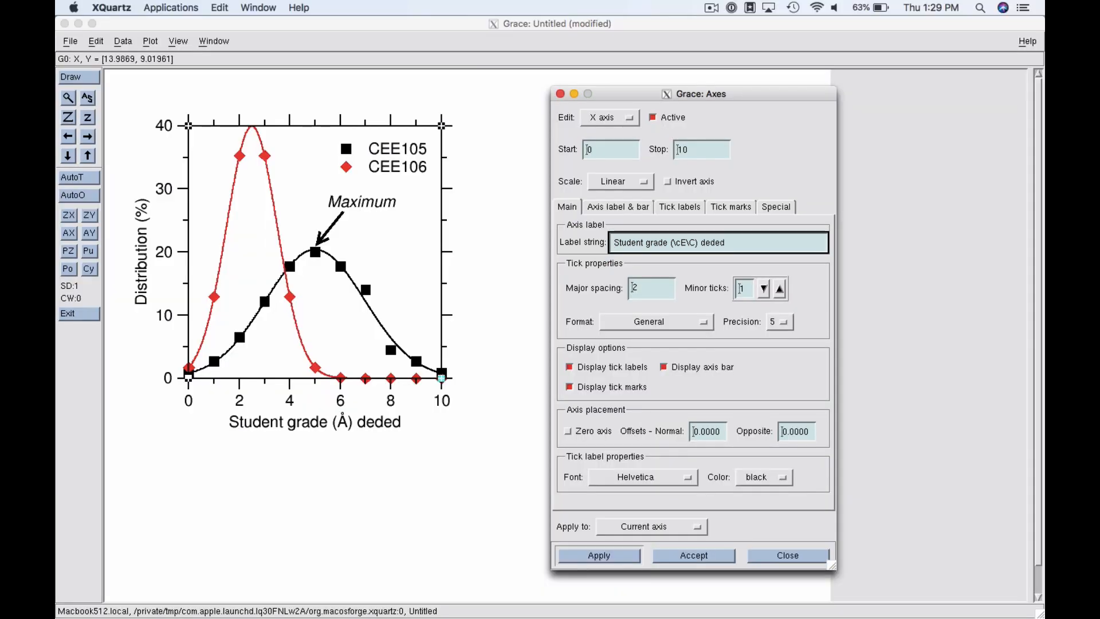
key("BackSpace")
key("BackSpace")
key("BackSpace")
key("BackSpace")
key("BackSpace")
key("Return")
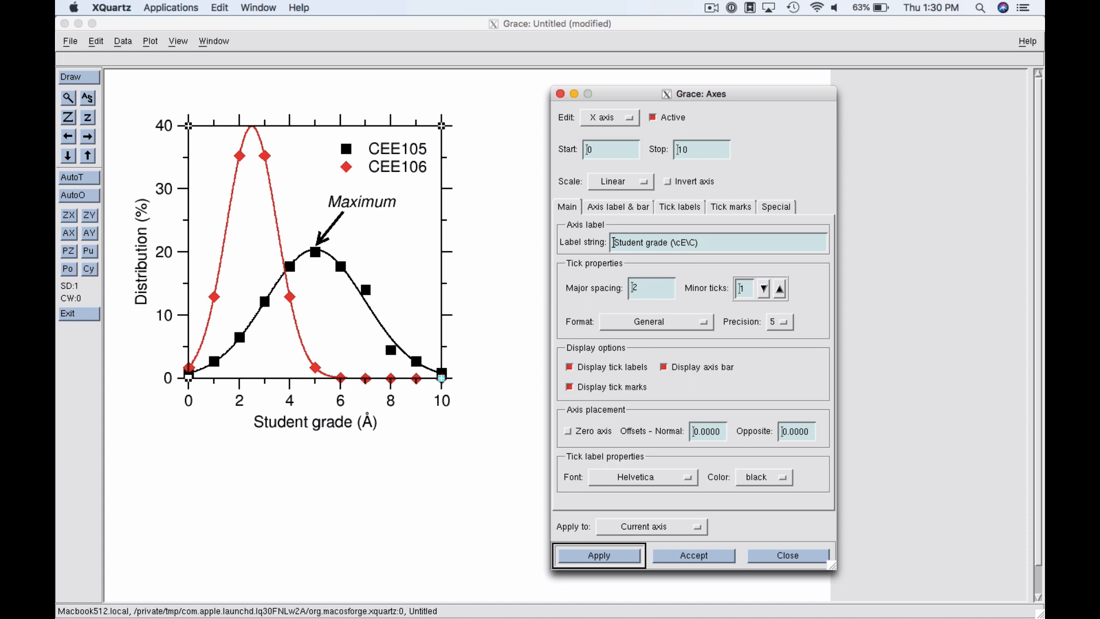
left_click(560, 93)
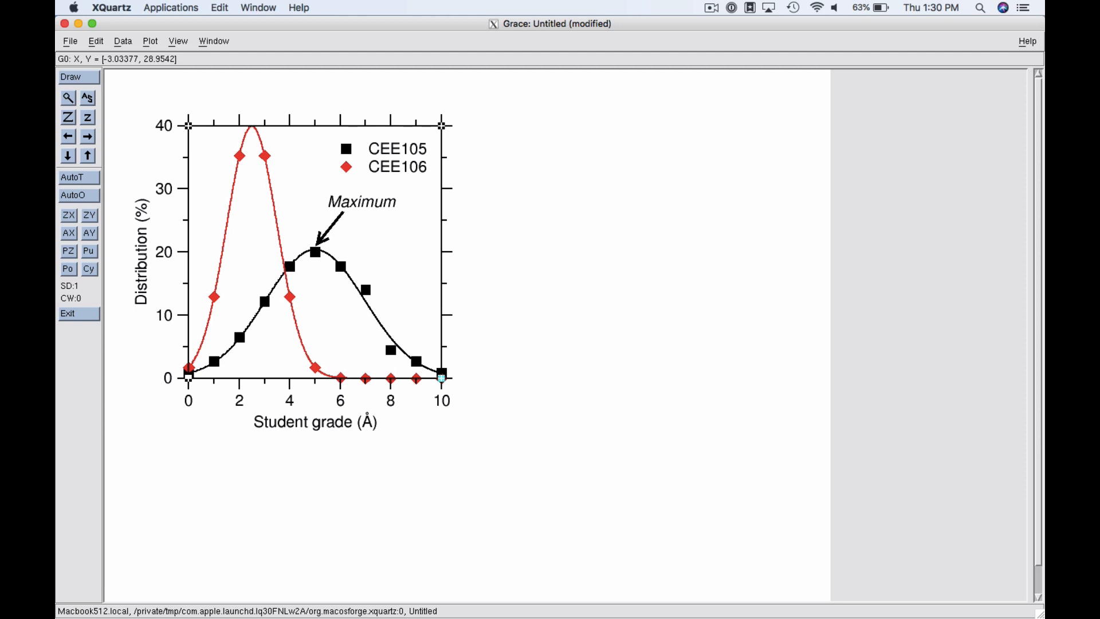
Save the project as plot.agr in the xmgrace tutorial folder
left_click(70, 42)
left_click(80, 110)
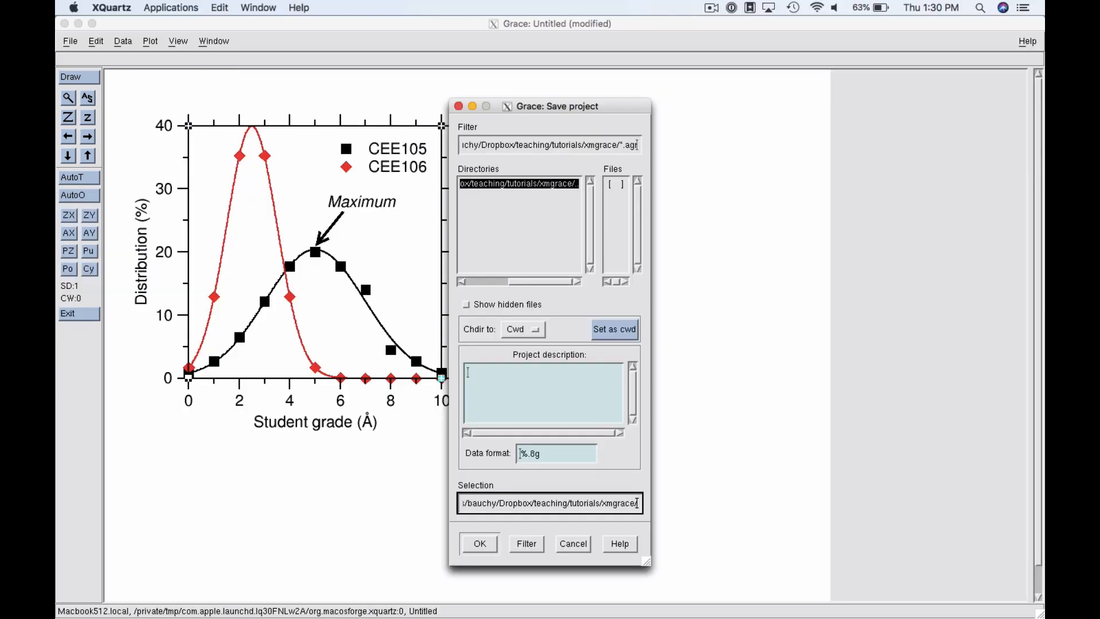
left_click_drag(535, 106, 708, 80)
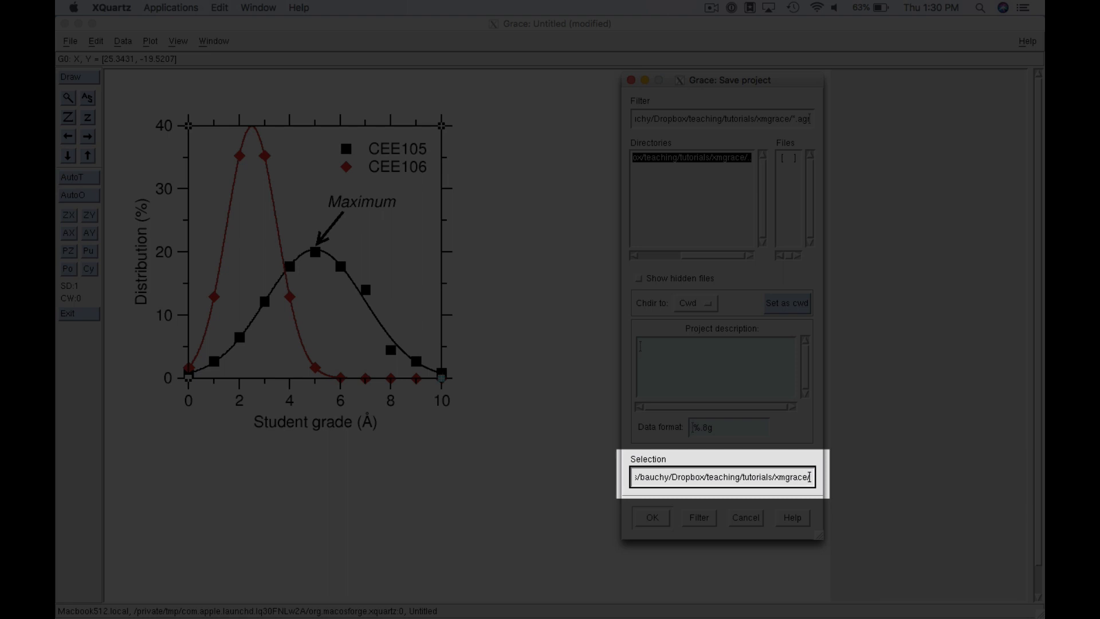
type("plot")
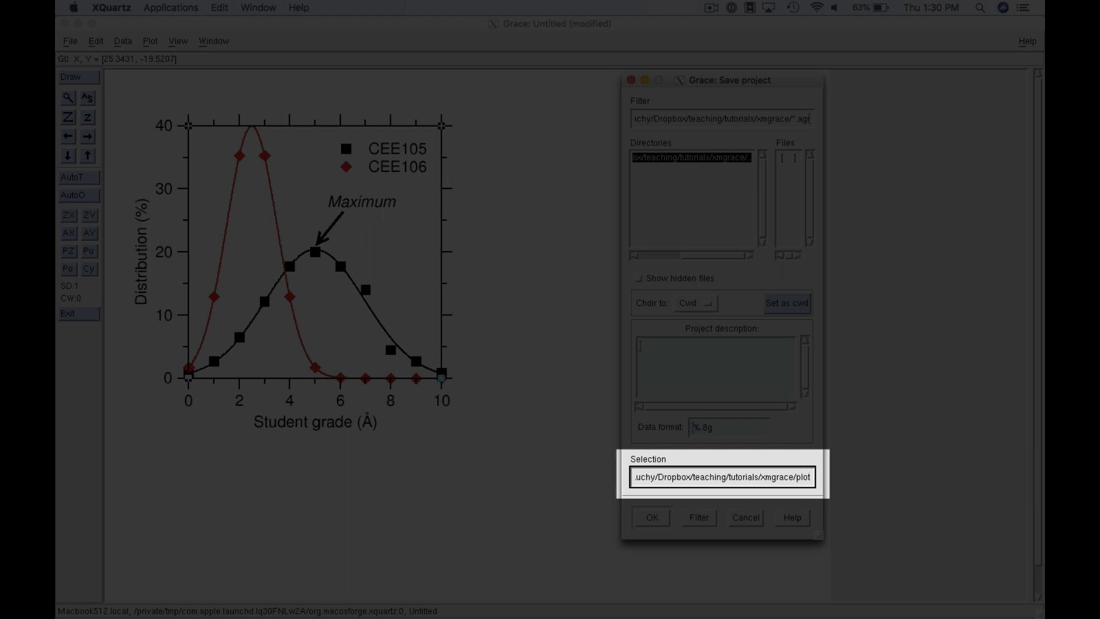
type(".agr")
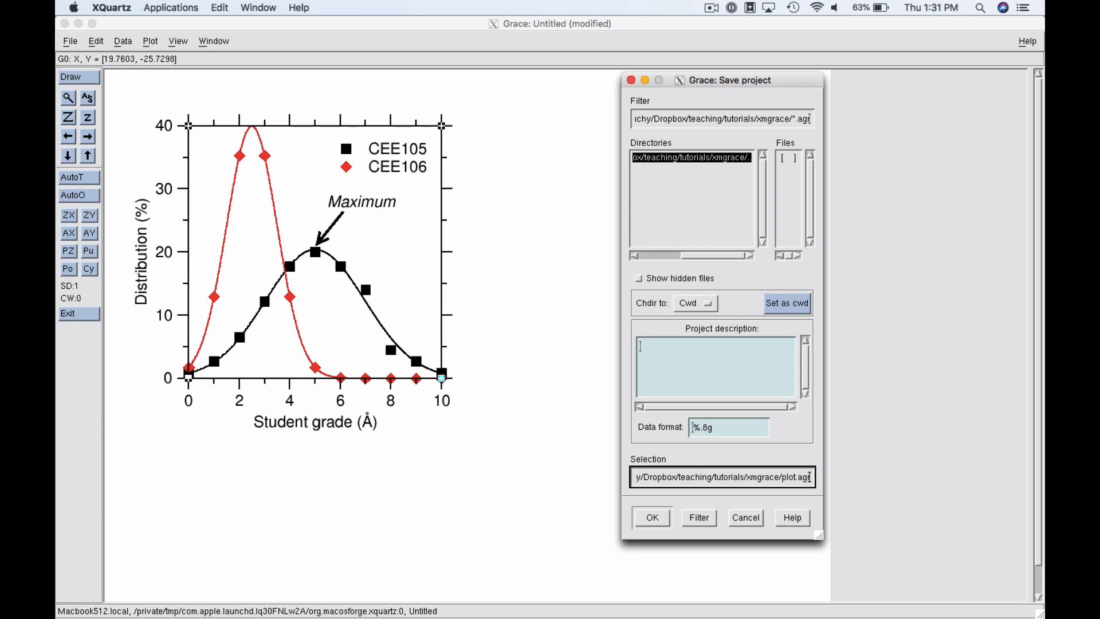
key("Return")
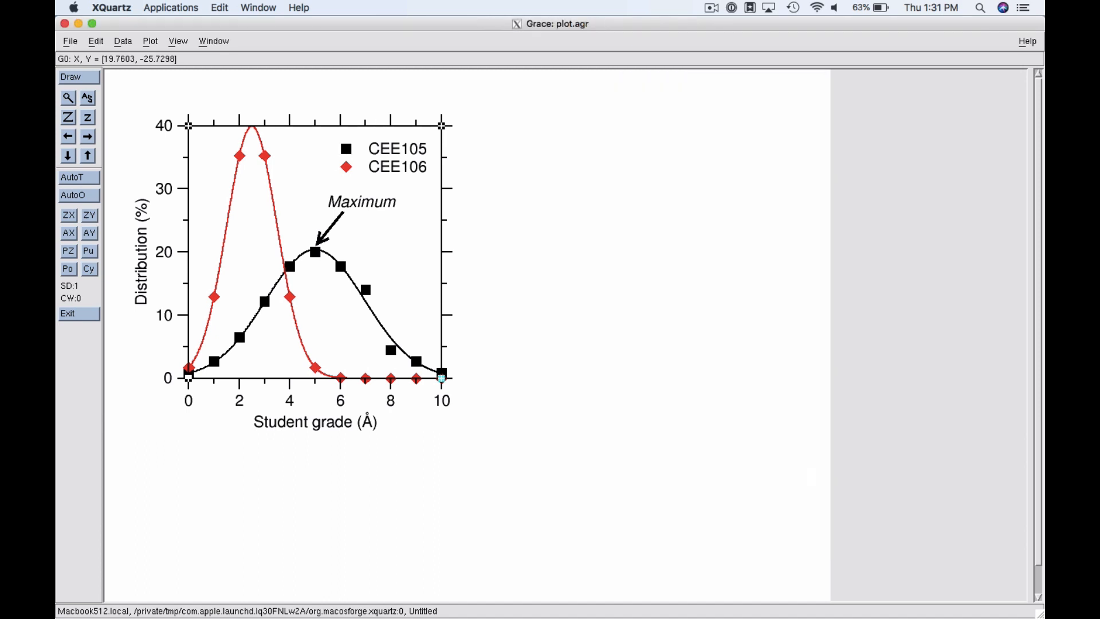
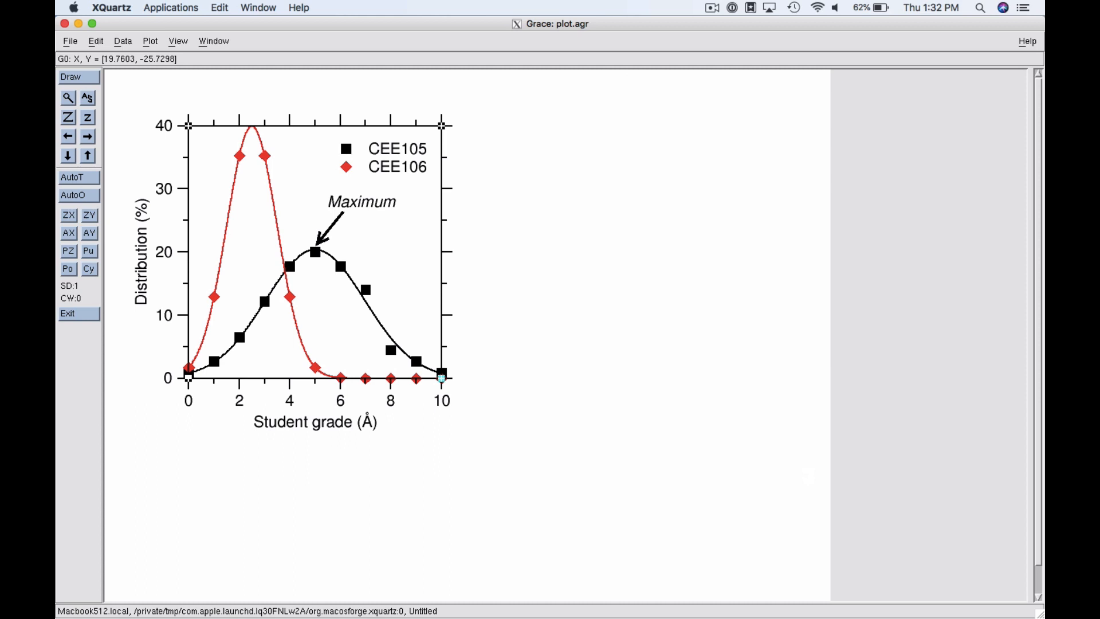
Configure the print setup to print to the file plot.ps with the PostScript device, and apply it
left_click(70, 41)
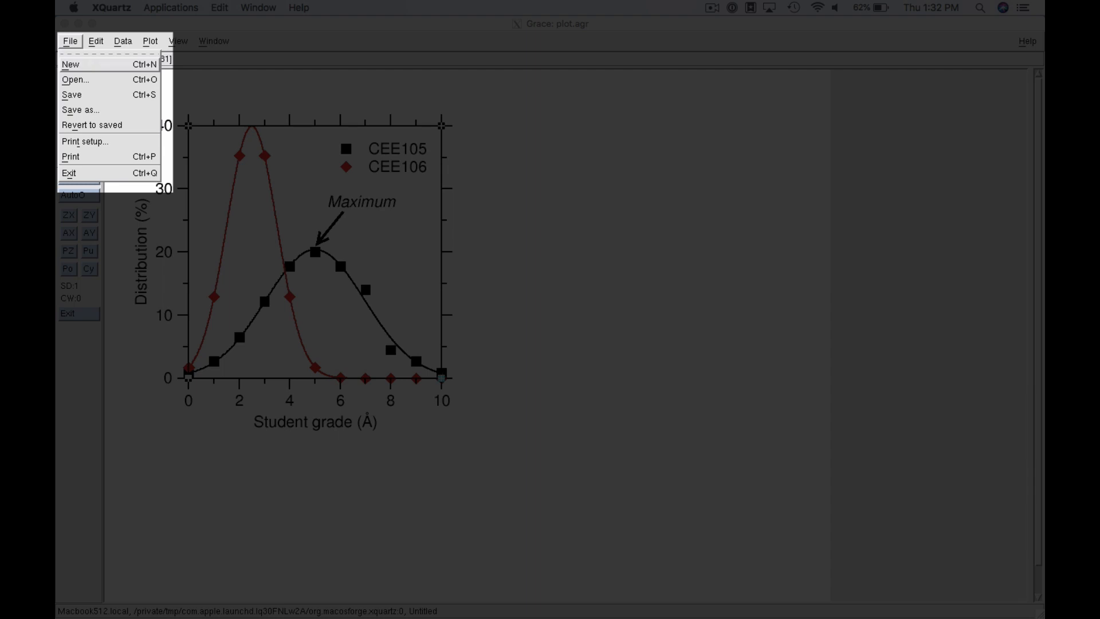
left_click(85, 141)
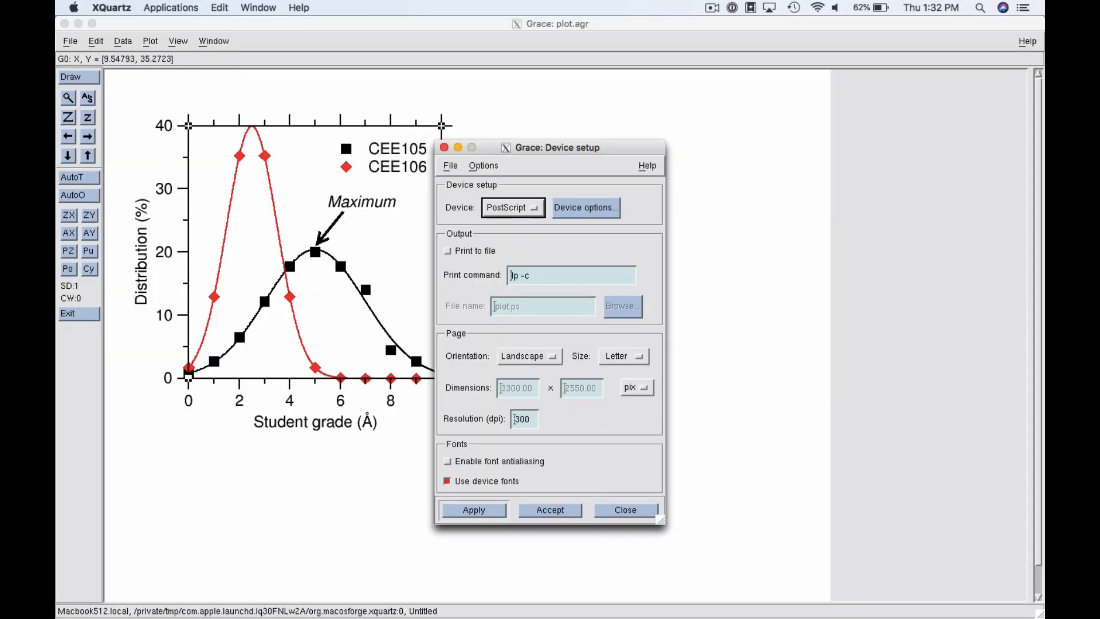
left_click_drag(550, 147, 626, 99)
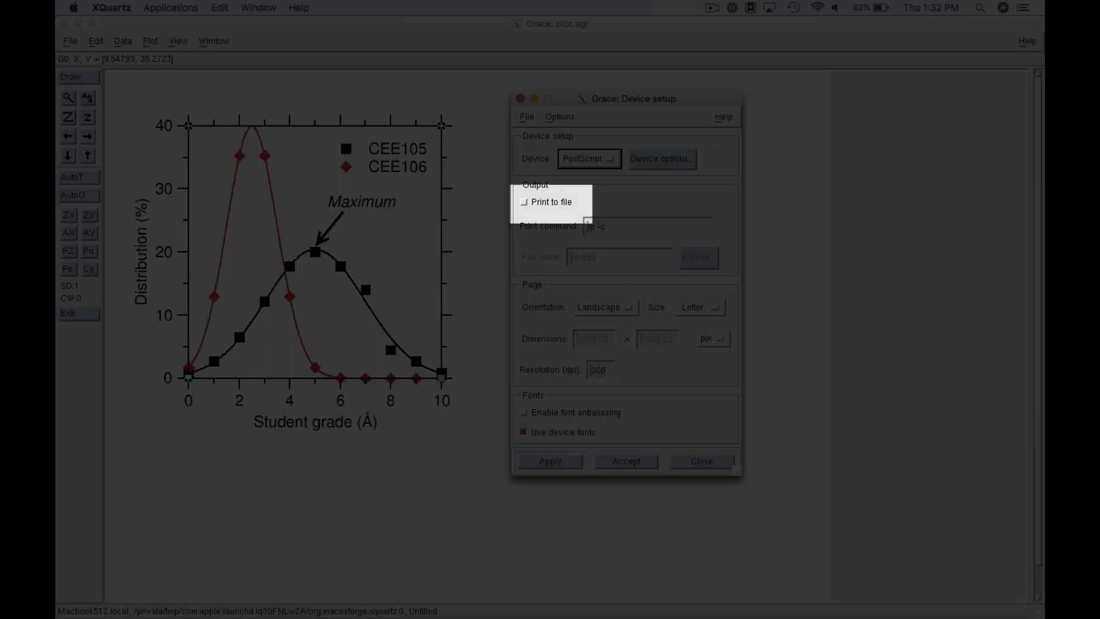
left_click(523, 201)
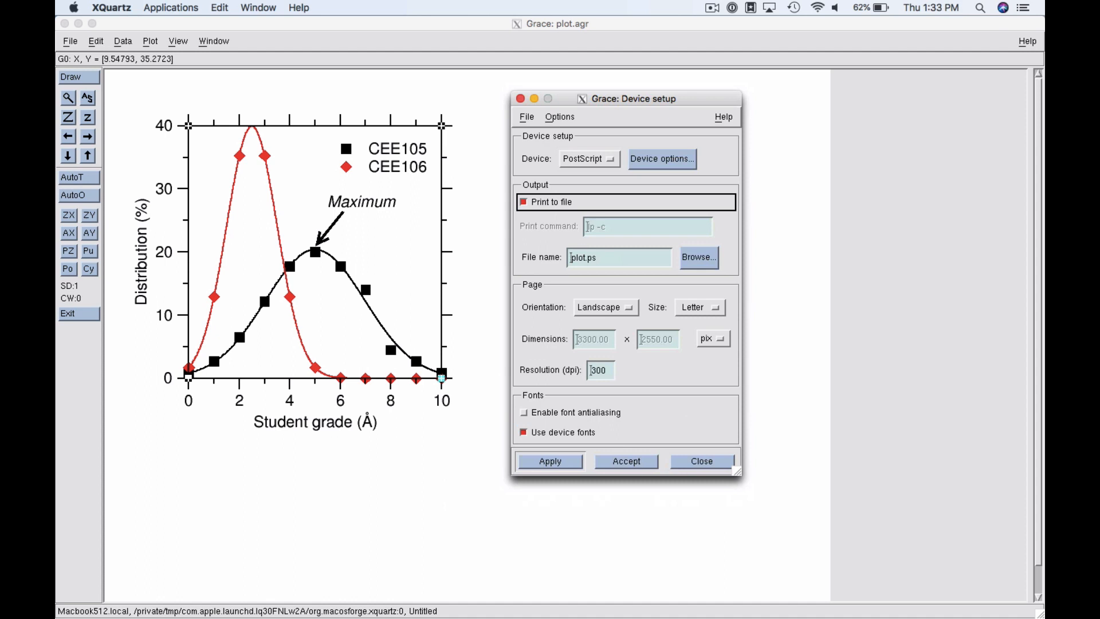
left_click(549, 462)
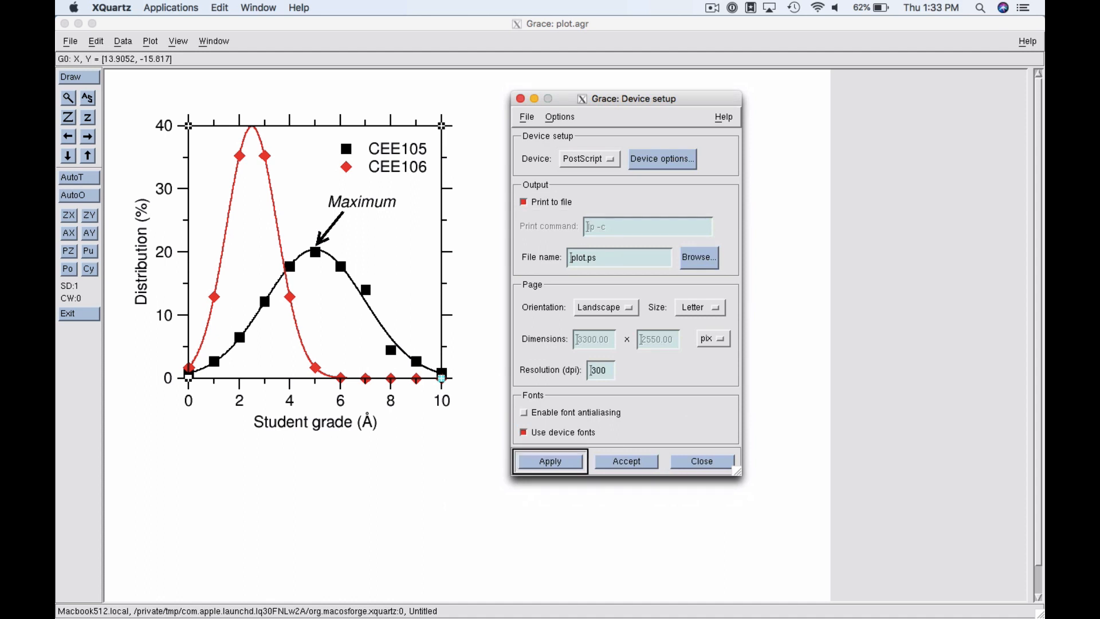
left_click(701, 461)
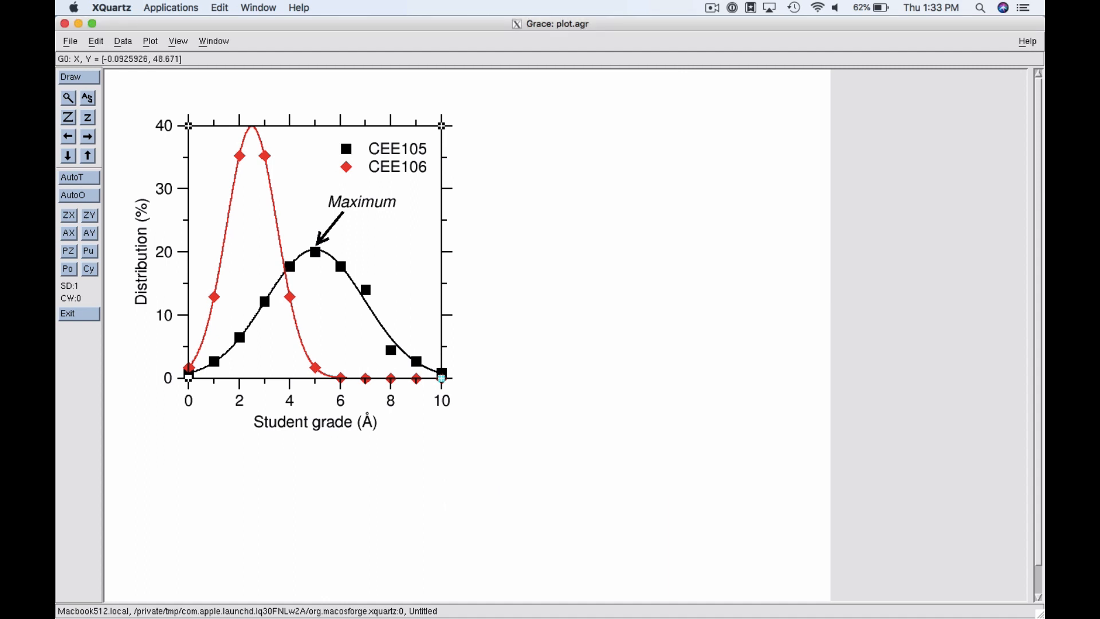
Print the plot to the PostScript file and close the Grace window
left_click(69, 41)
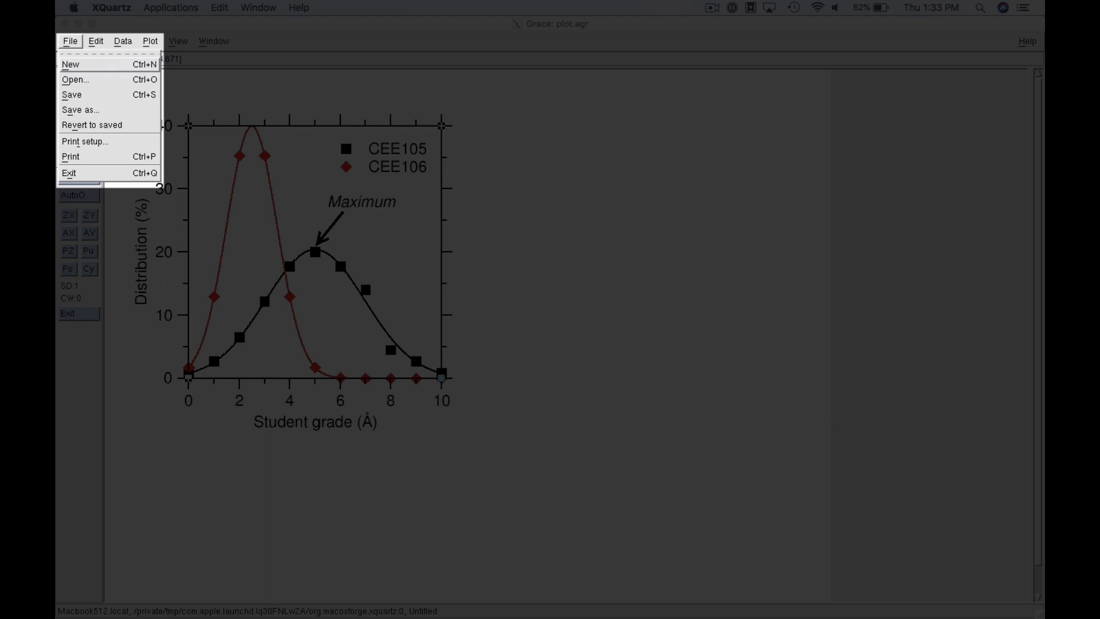
left_click(71, 156)
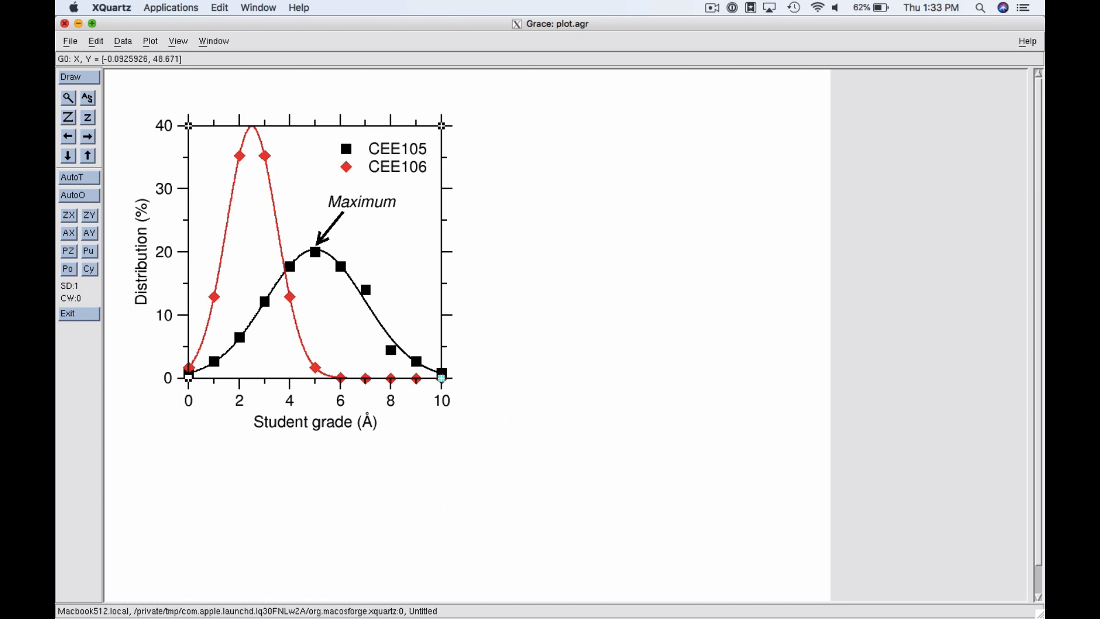
left_click(65, 23)
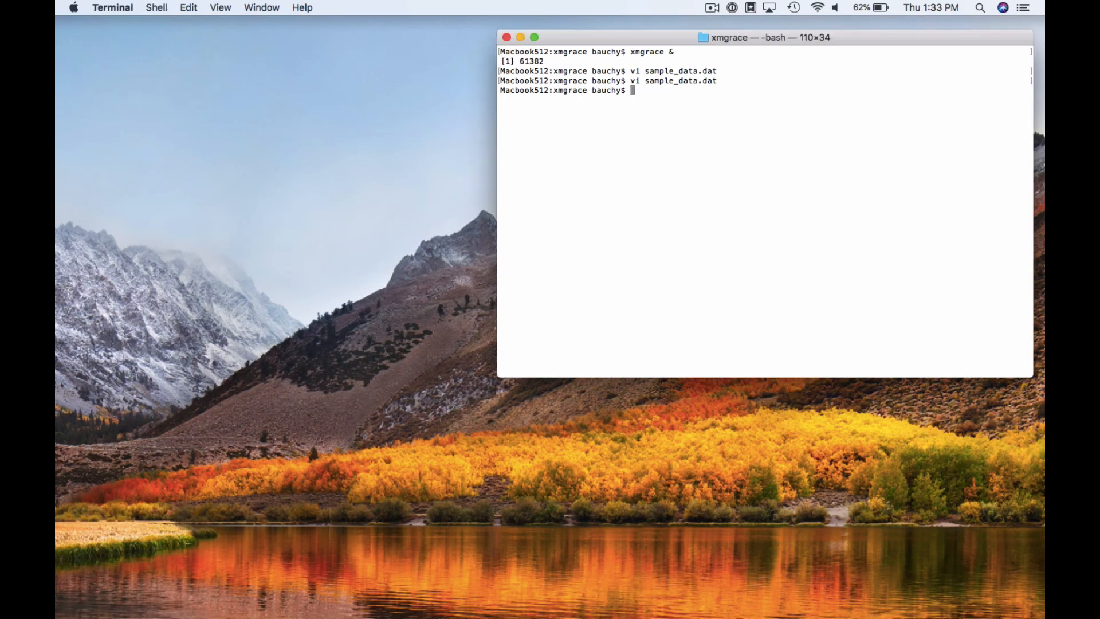
List the folder's files with ls in Terminal and open the current folder in Finder with "open ."
type("ls")
key("Return")
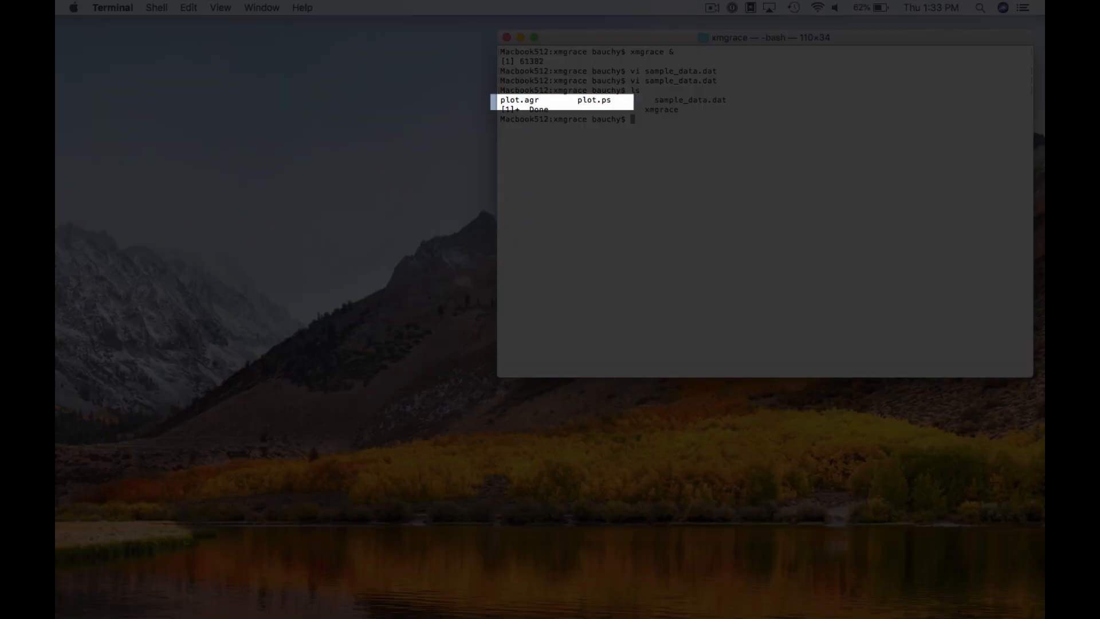
type("open .")
key("Return")
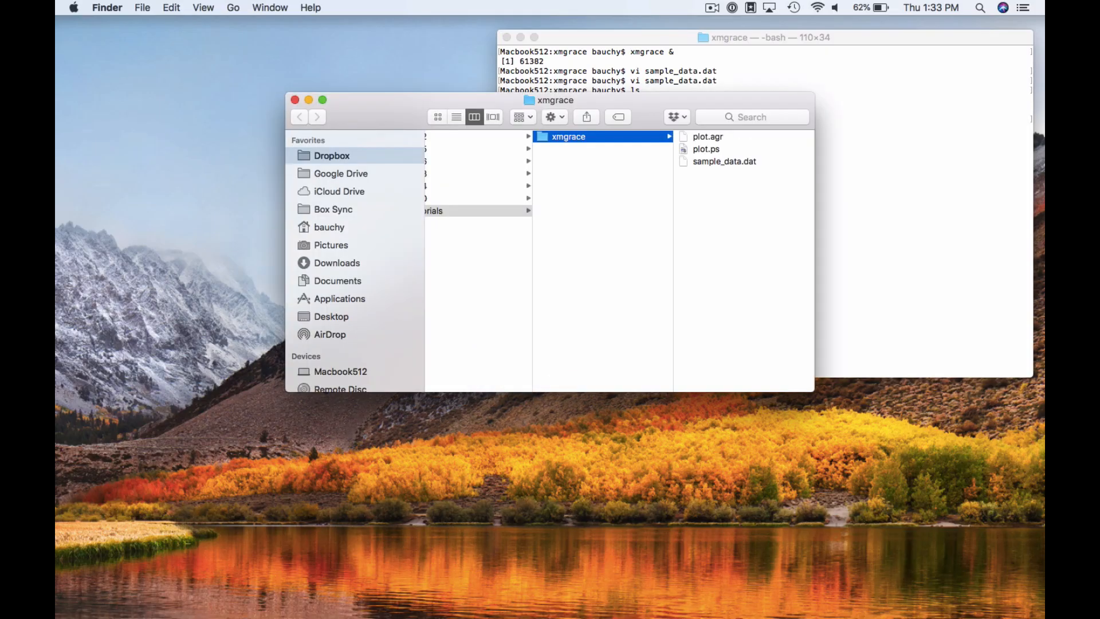
Open plot.ps from the xmgrace folder in Preview to check the exported page, and close it
left_click_drag(447, 100, 267, 145)
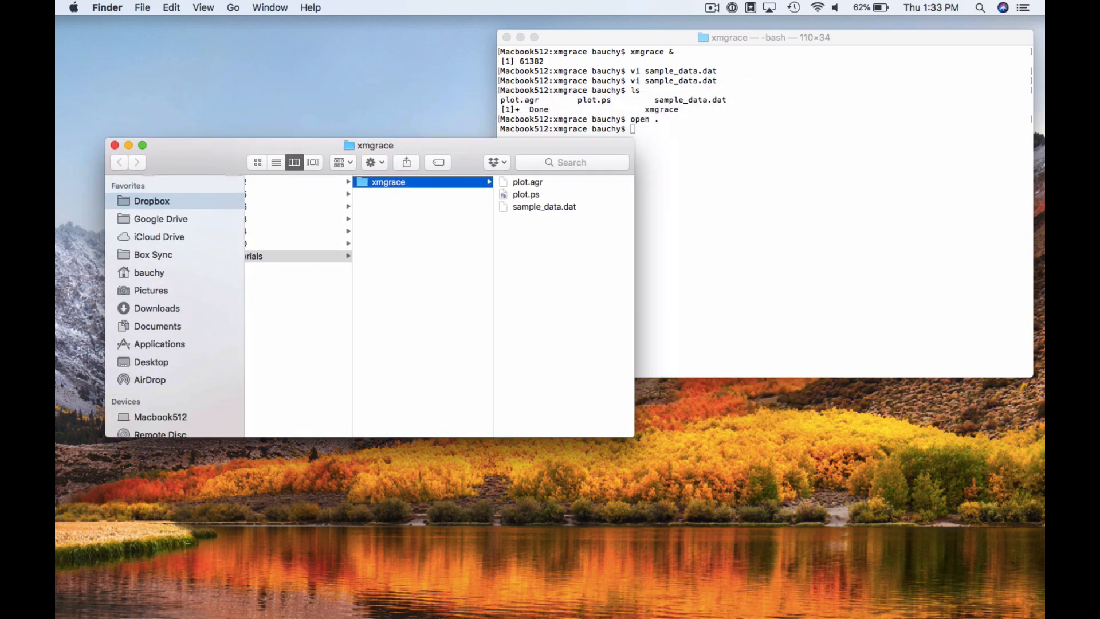
left_click(526, 195)
double_click(384, 194)
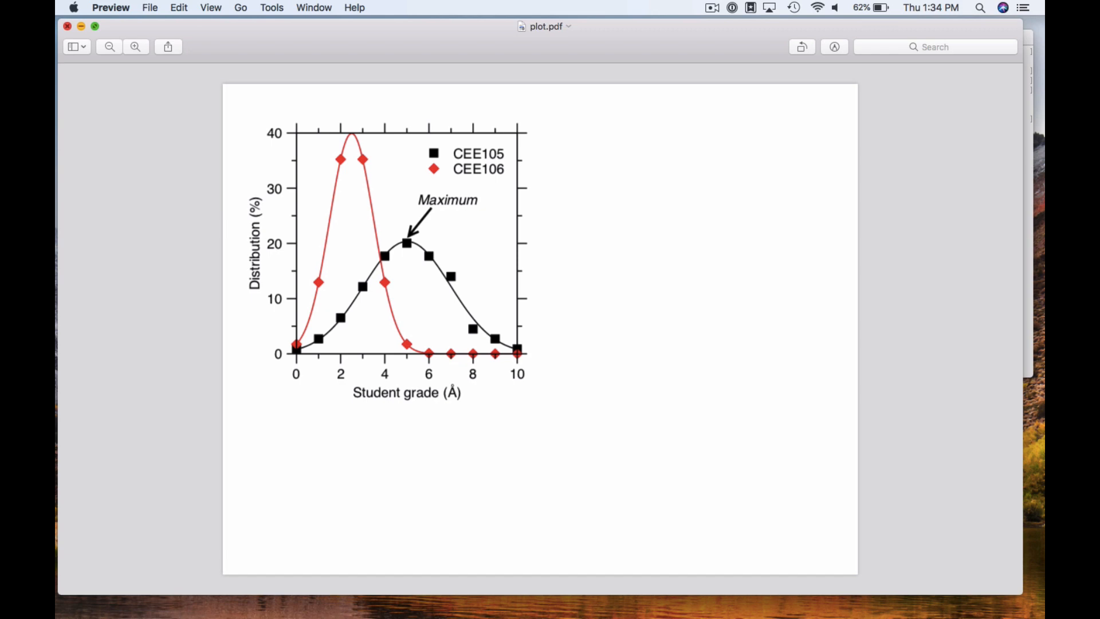
left_click(67, 26)
Switch to Terminal and convert the PostScript file to EPS with "ps2eps -R=+ plot.ps"
left_click(762, 229)
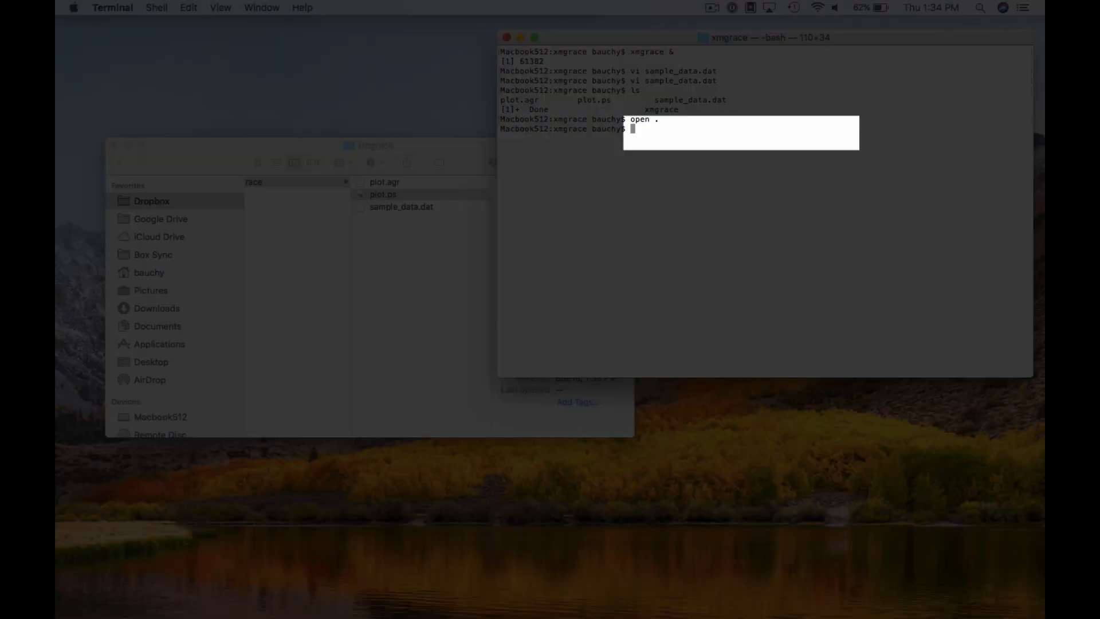
type("ps2eps -R=+ plot.ps")
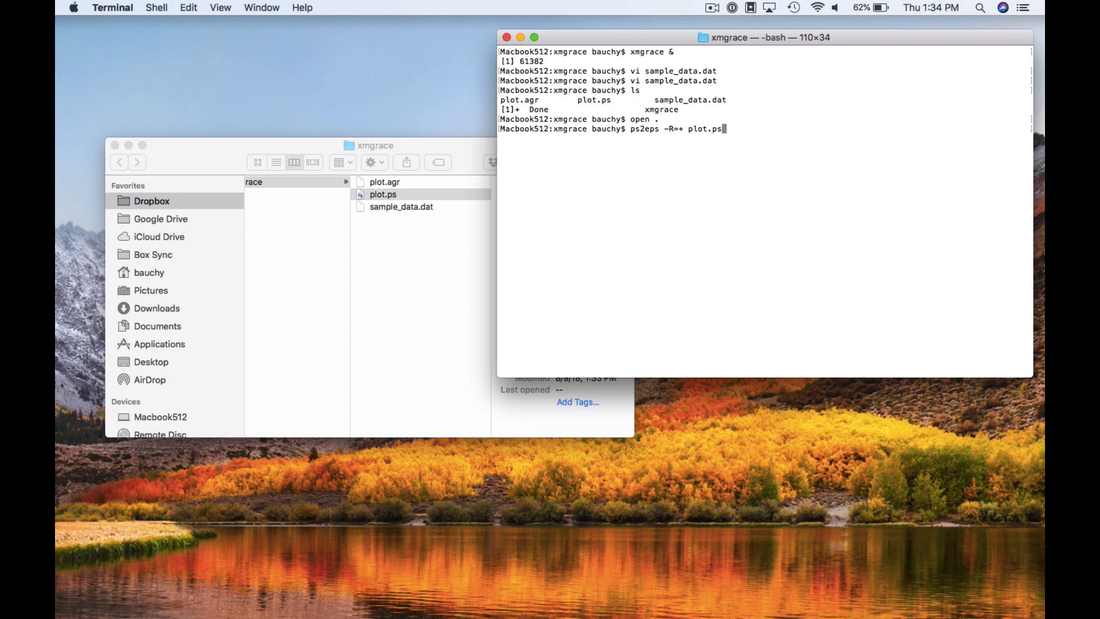
key("Return")
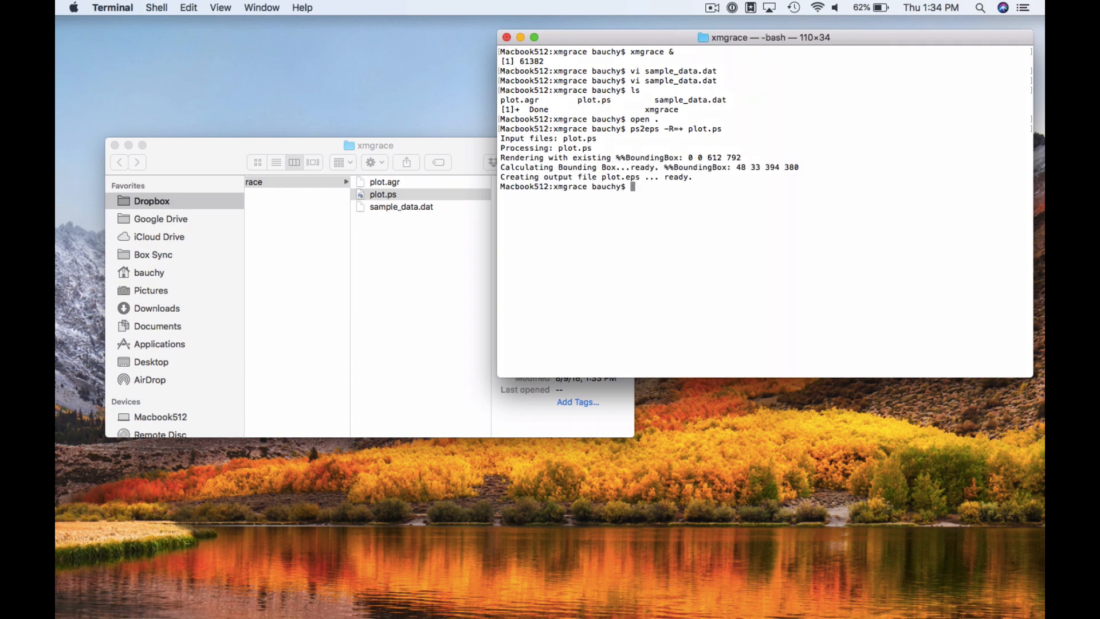
Switch to Finder and open plot.eps in Preview to check the cropped figure
key("super+Tab")
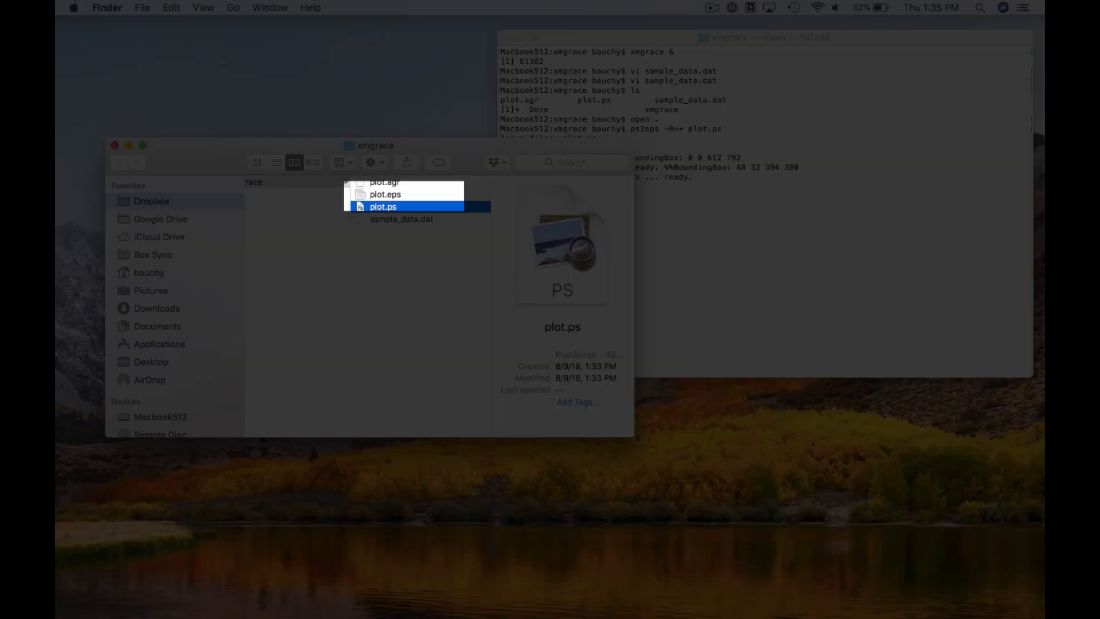
left_click(386, 195)
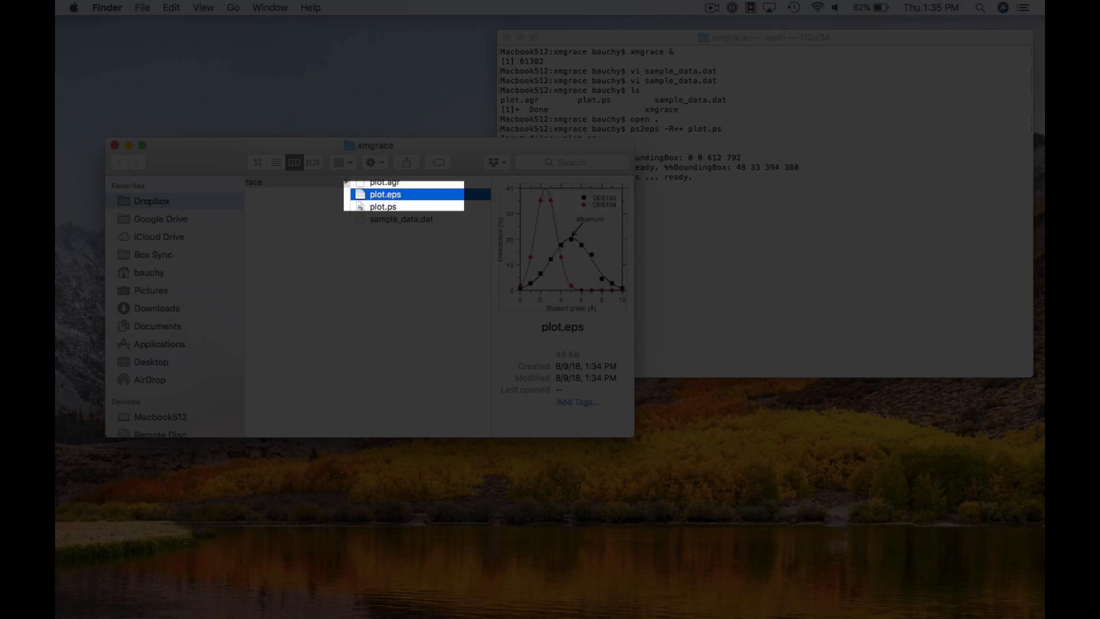
double_click(385, 195)
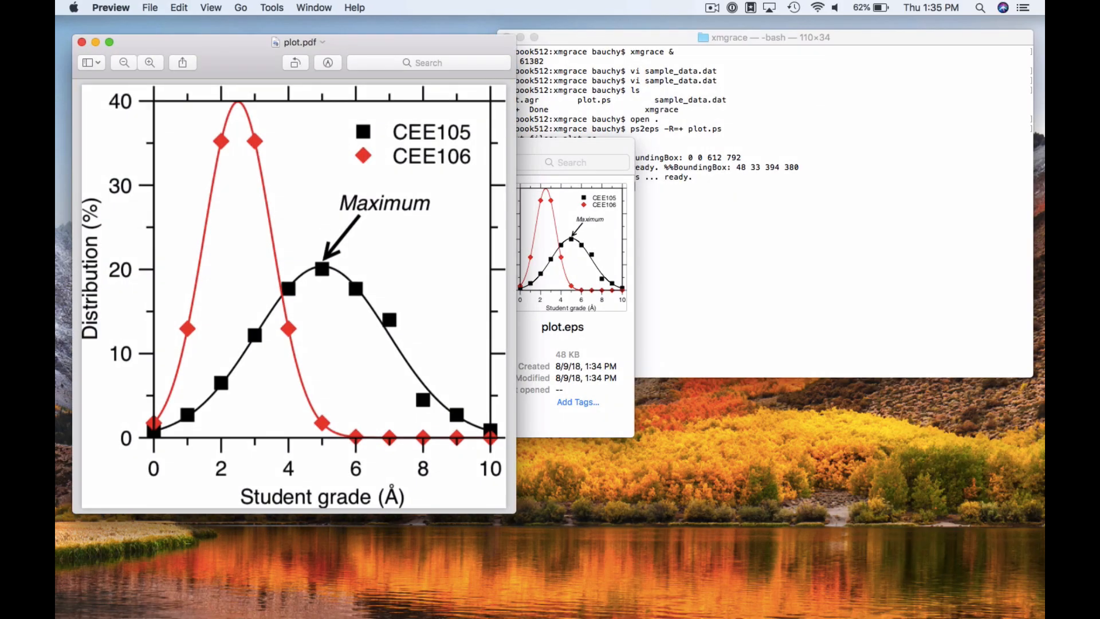